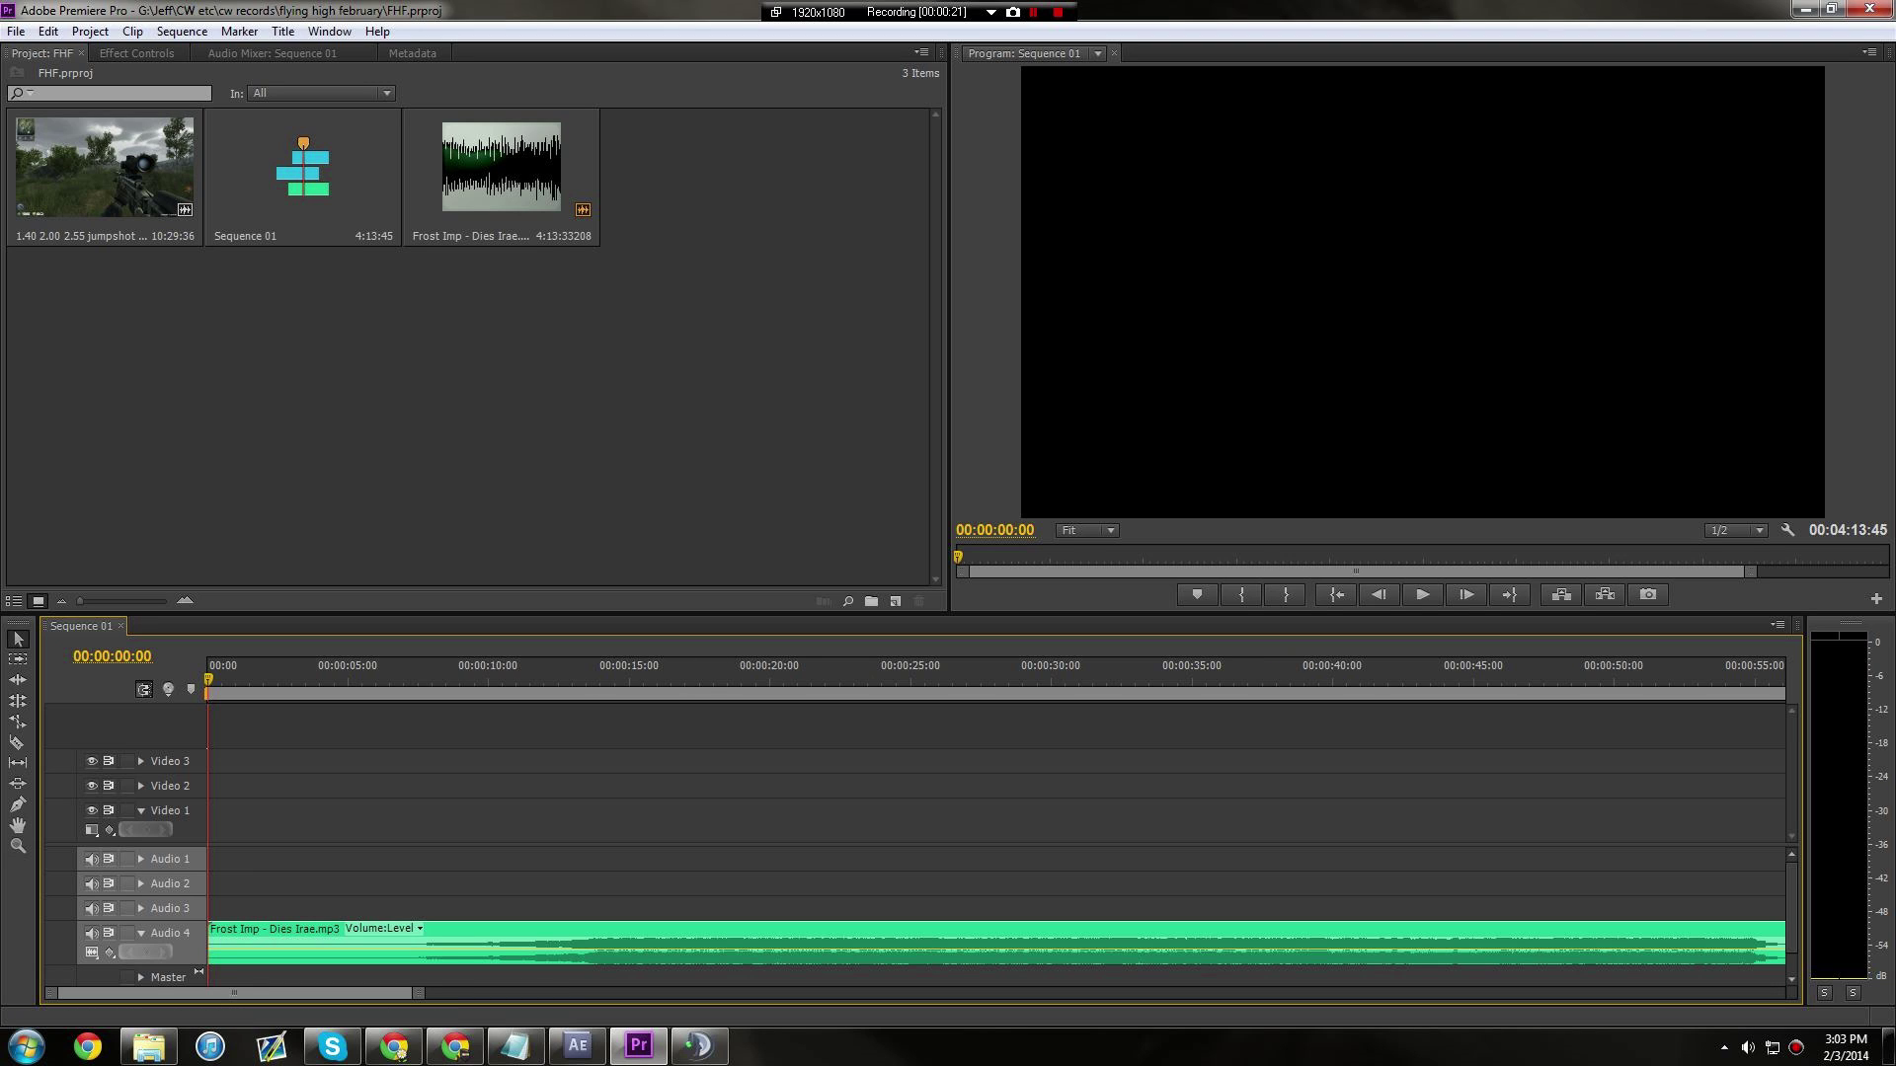
{"action": "left_click", "coordinate": [474, 395]}
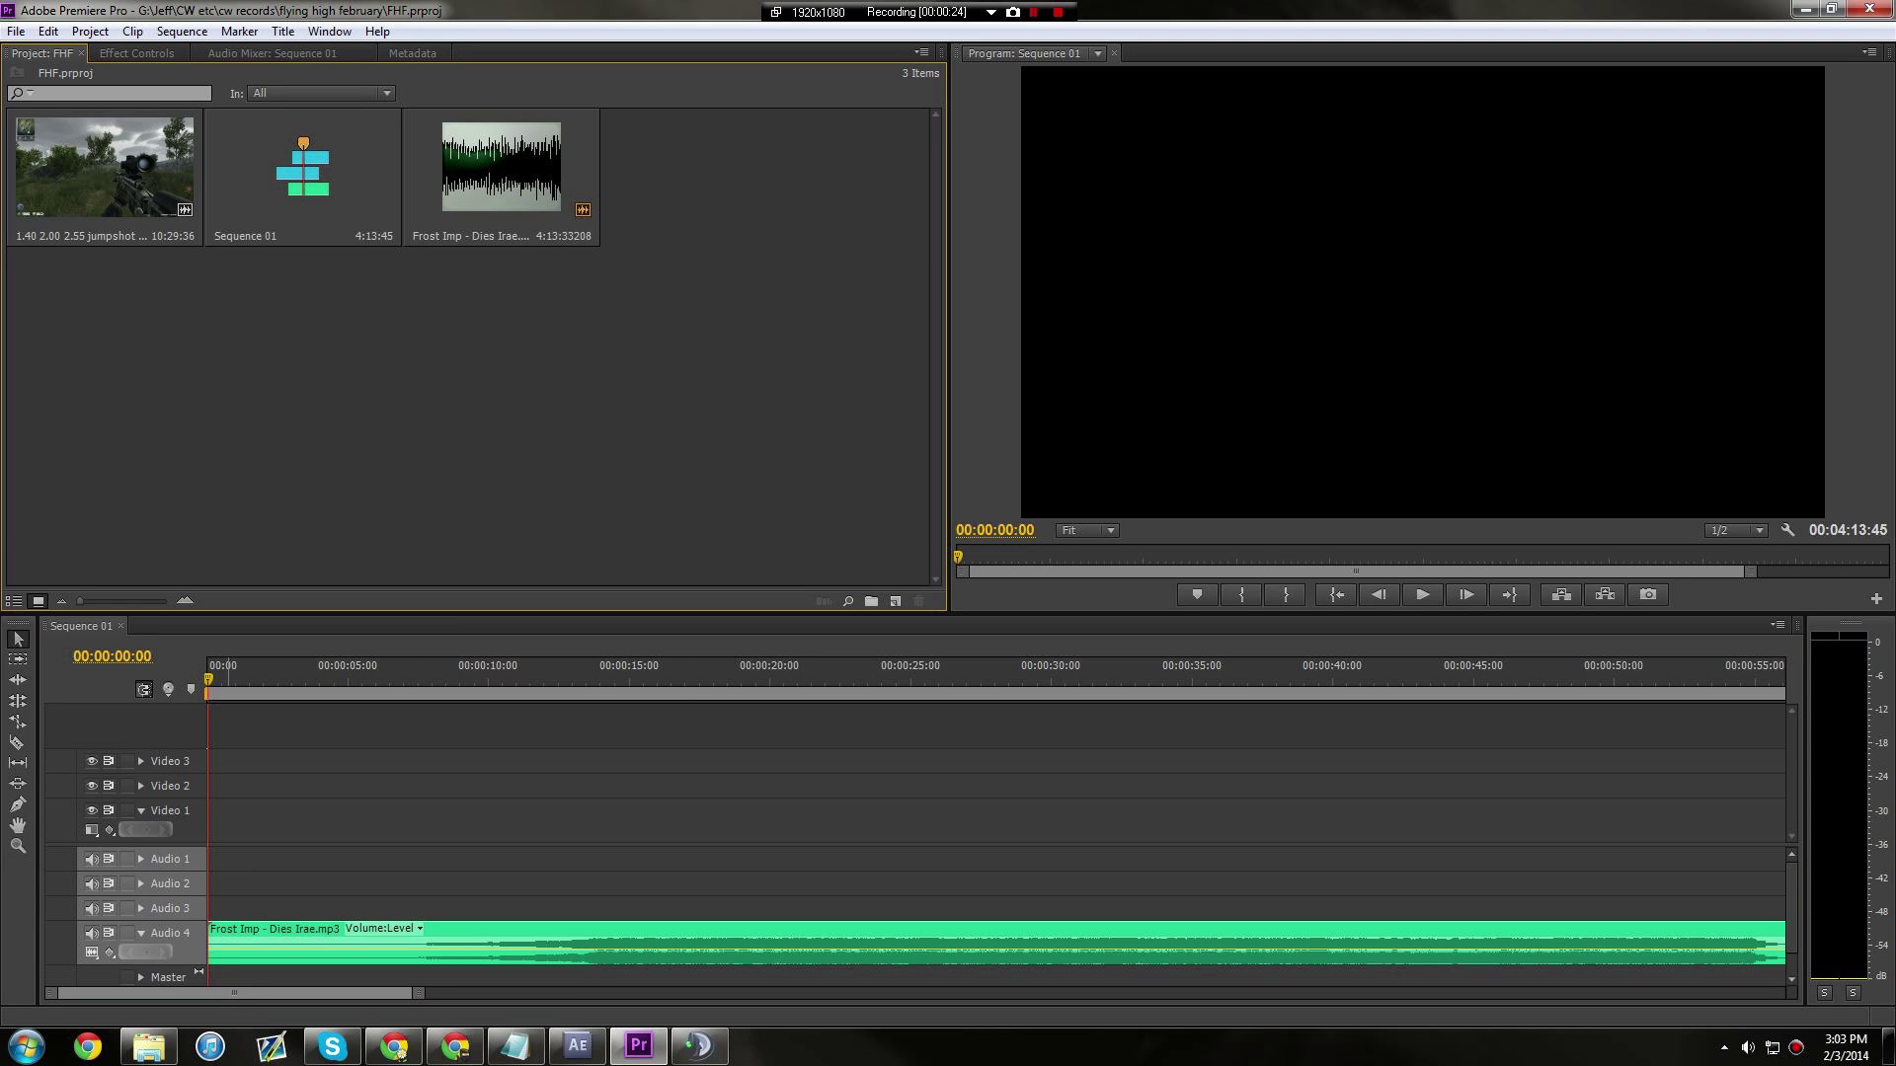
{"action": "left_click", "coordinate": [532, 810]}
{"action": "key", "text": "shift+1"}
{"action": "key", "text": "ctrl+shift+period"}
{"action": "key", "text": "ctrl+shift+period"}
{"action": "key", "text": "ctrl+shift+period"}
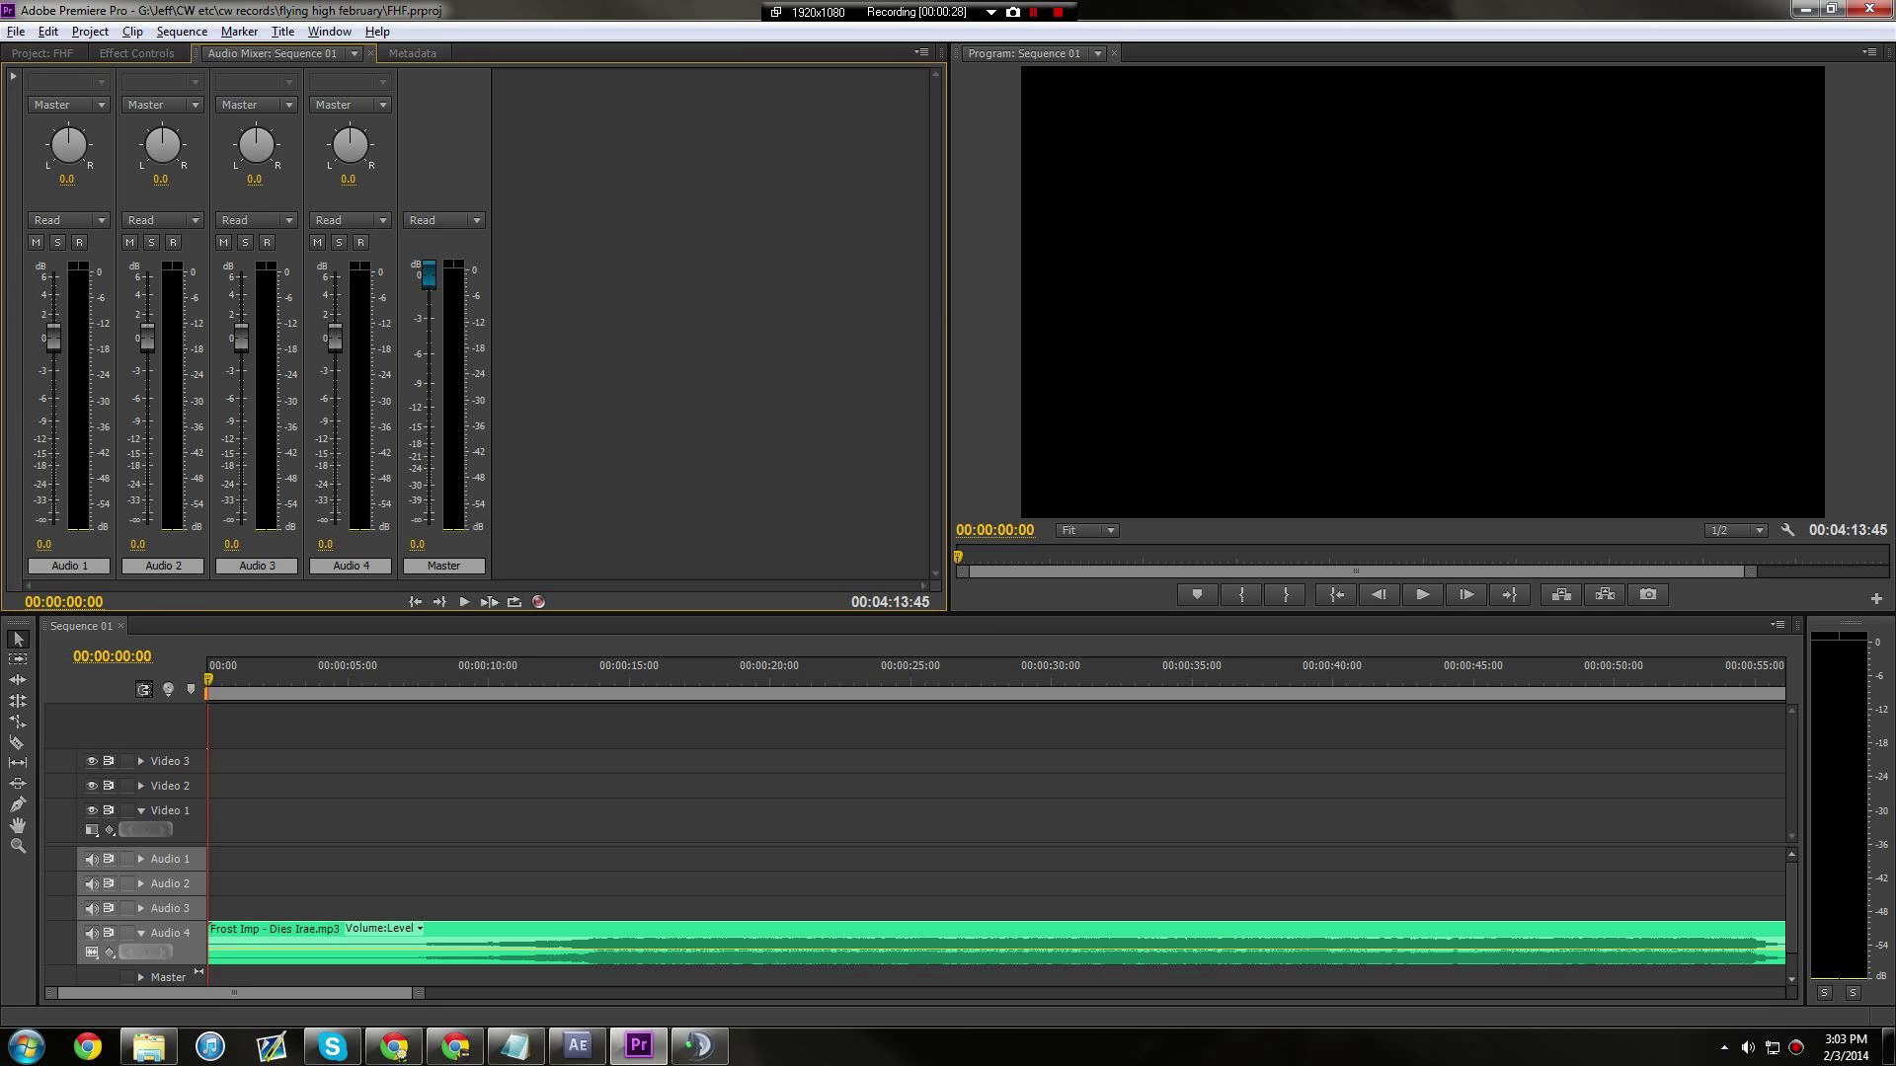
{"action": "key", "text": "ctrl+shift+period"}
{"action": "key", "text": "shift+4"}
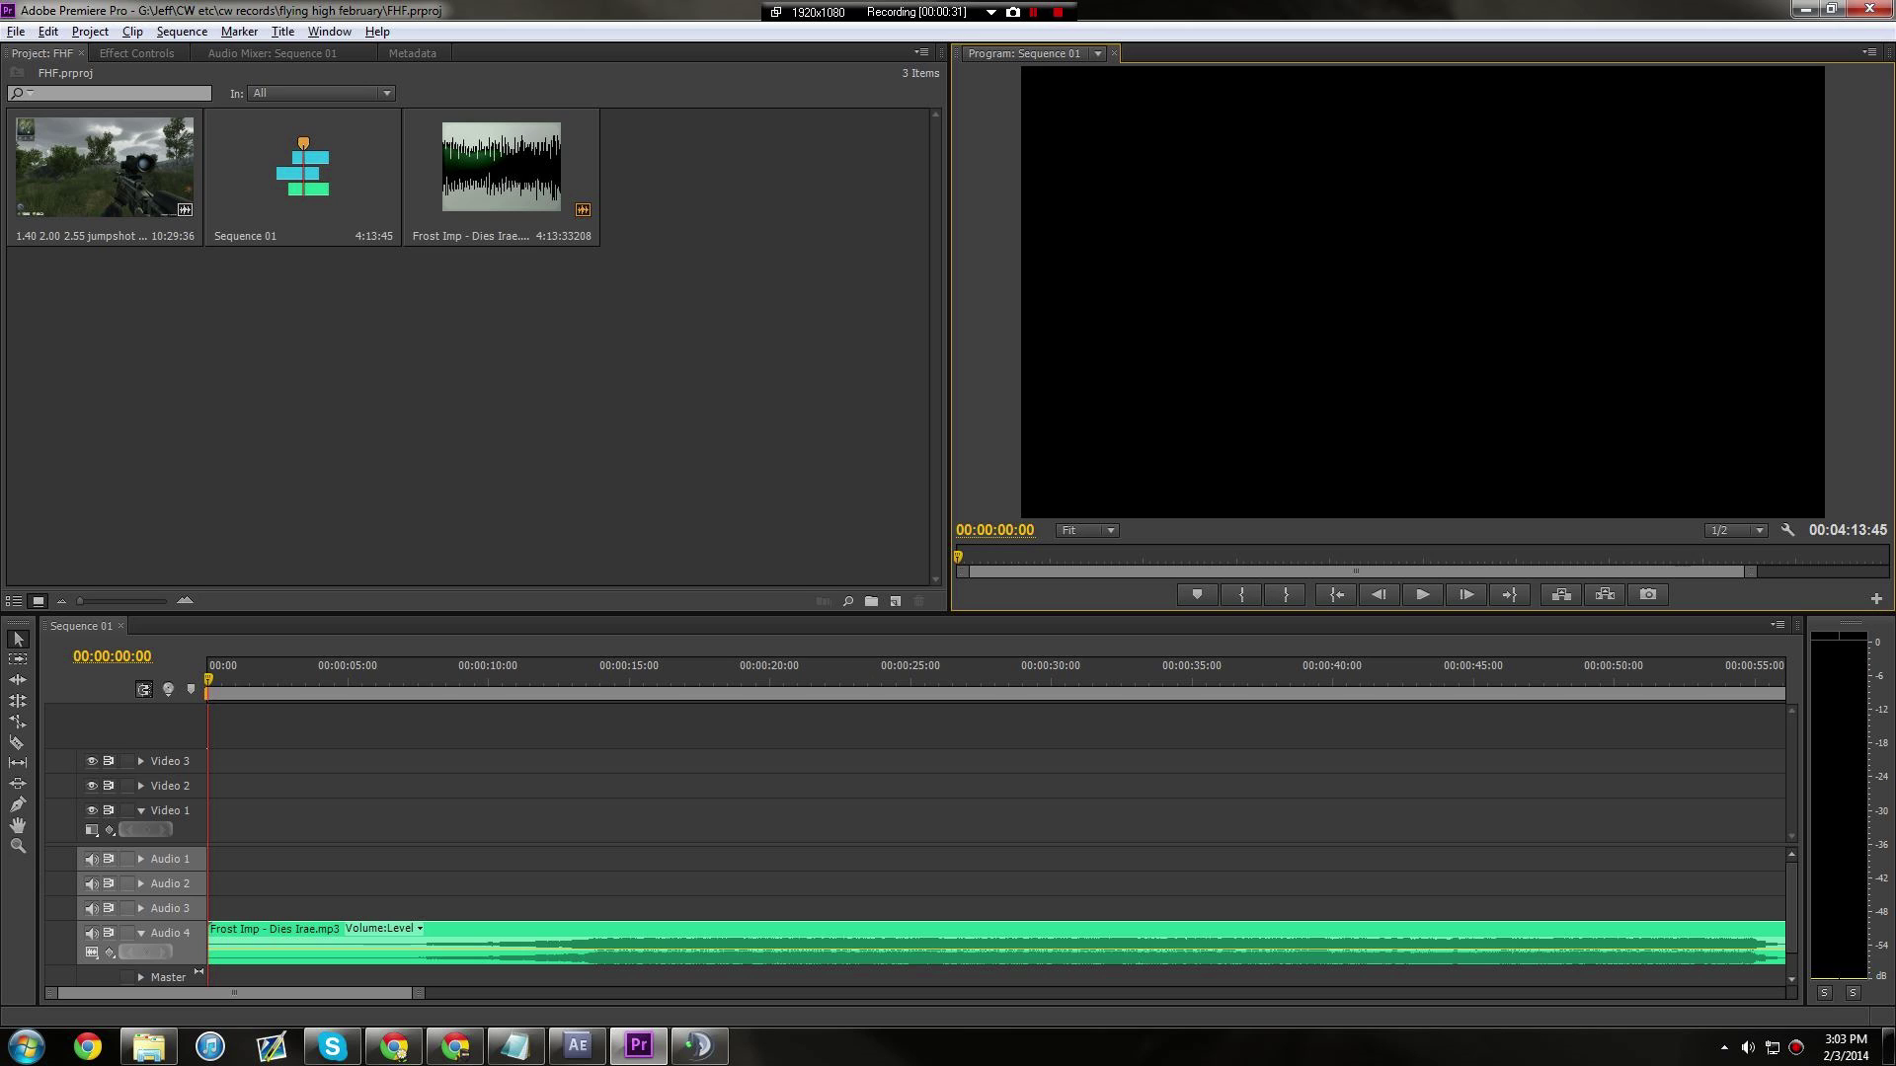
{"action": "key", "text": "shift+3"}
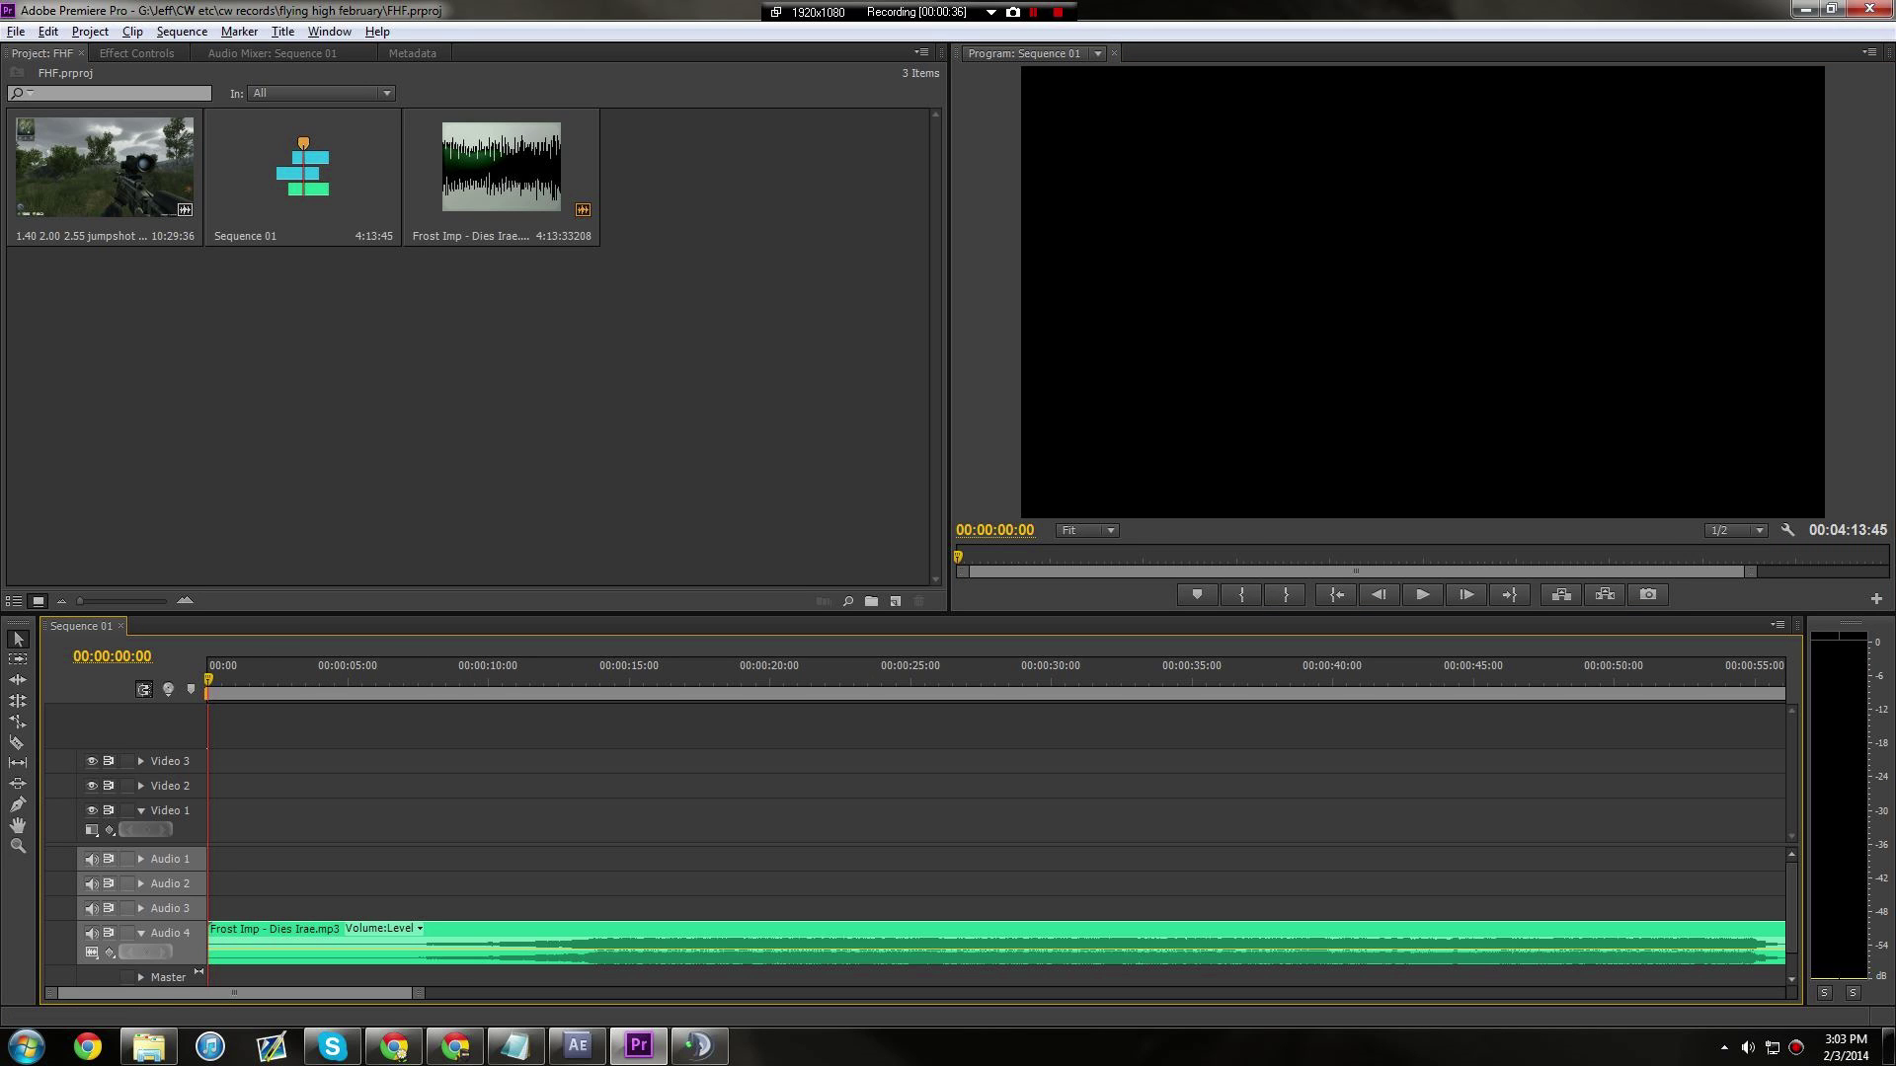
{"action": "key", "text": "shift+1"}
{"action": "key", "text": "shift+3"}
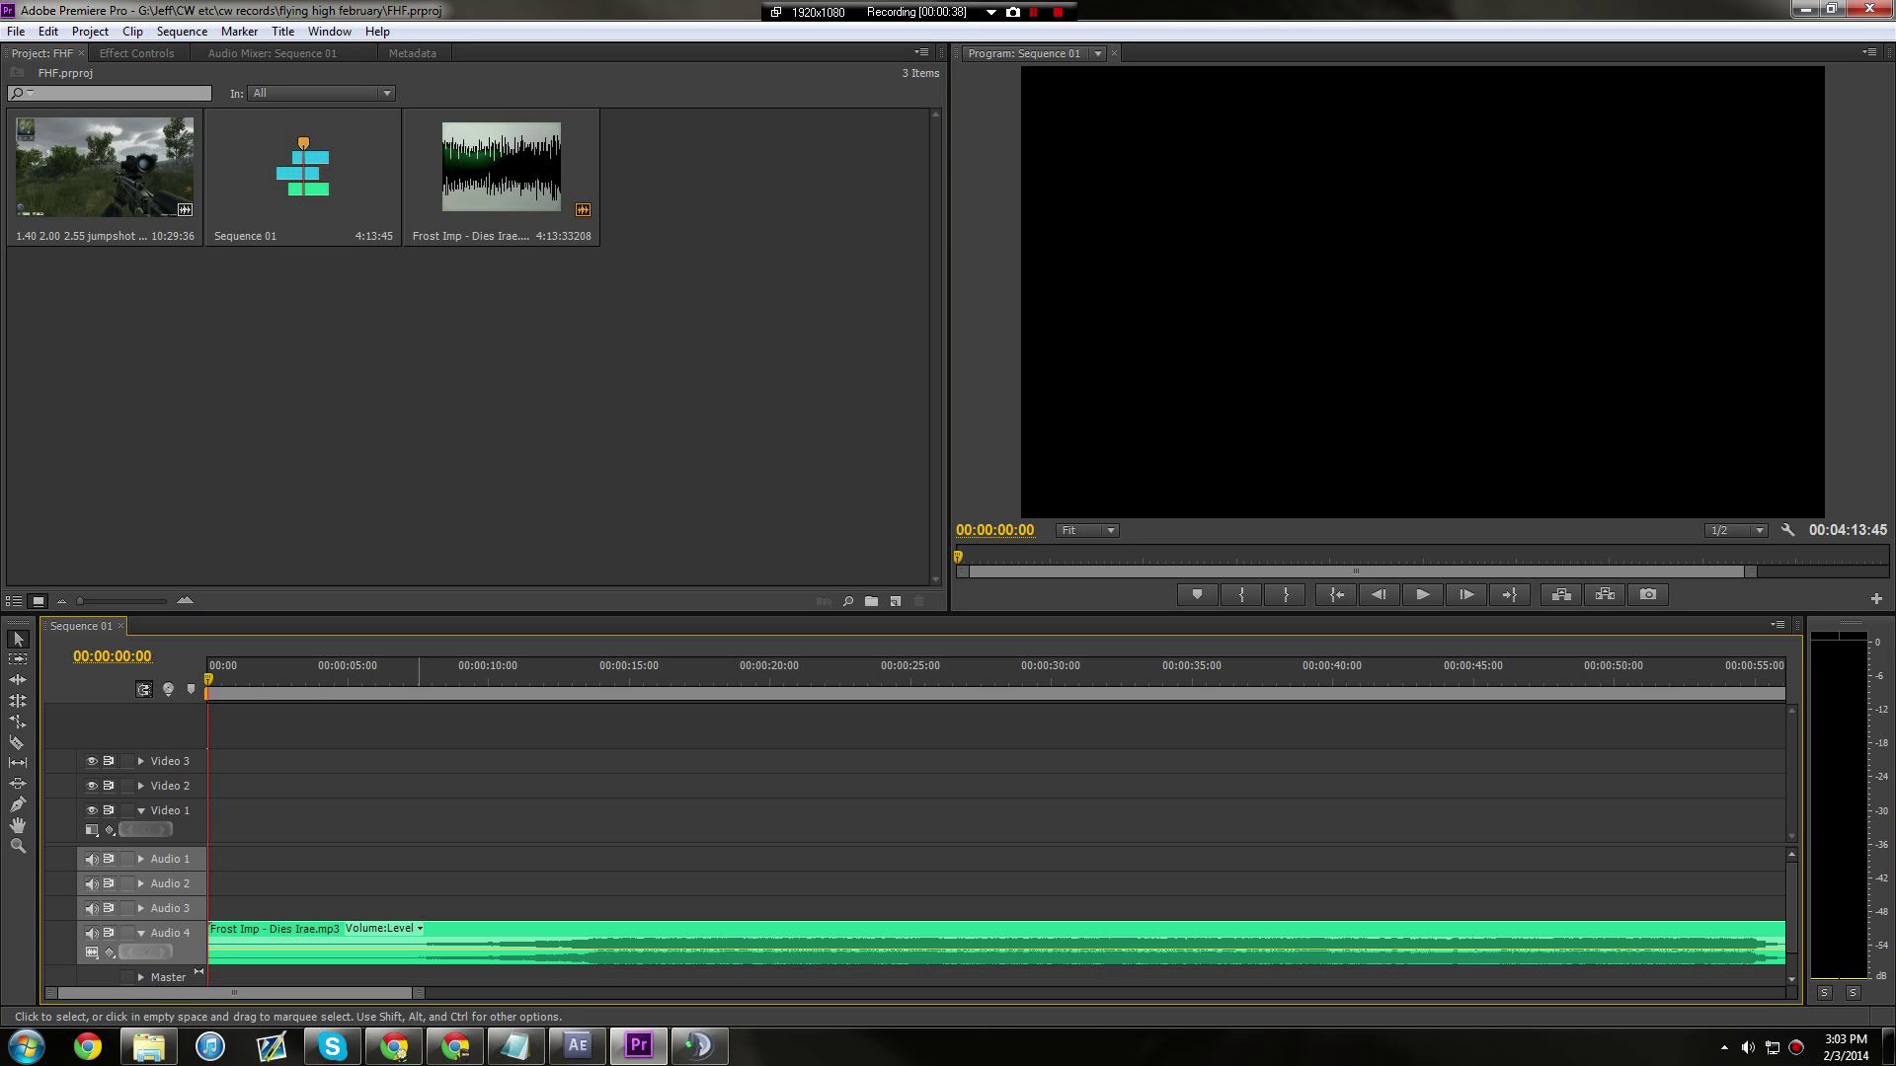
{"action": "key", "text": "alt"}
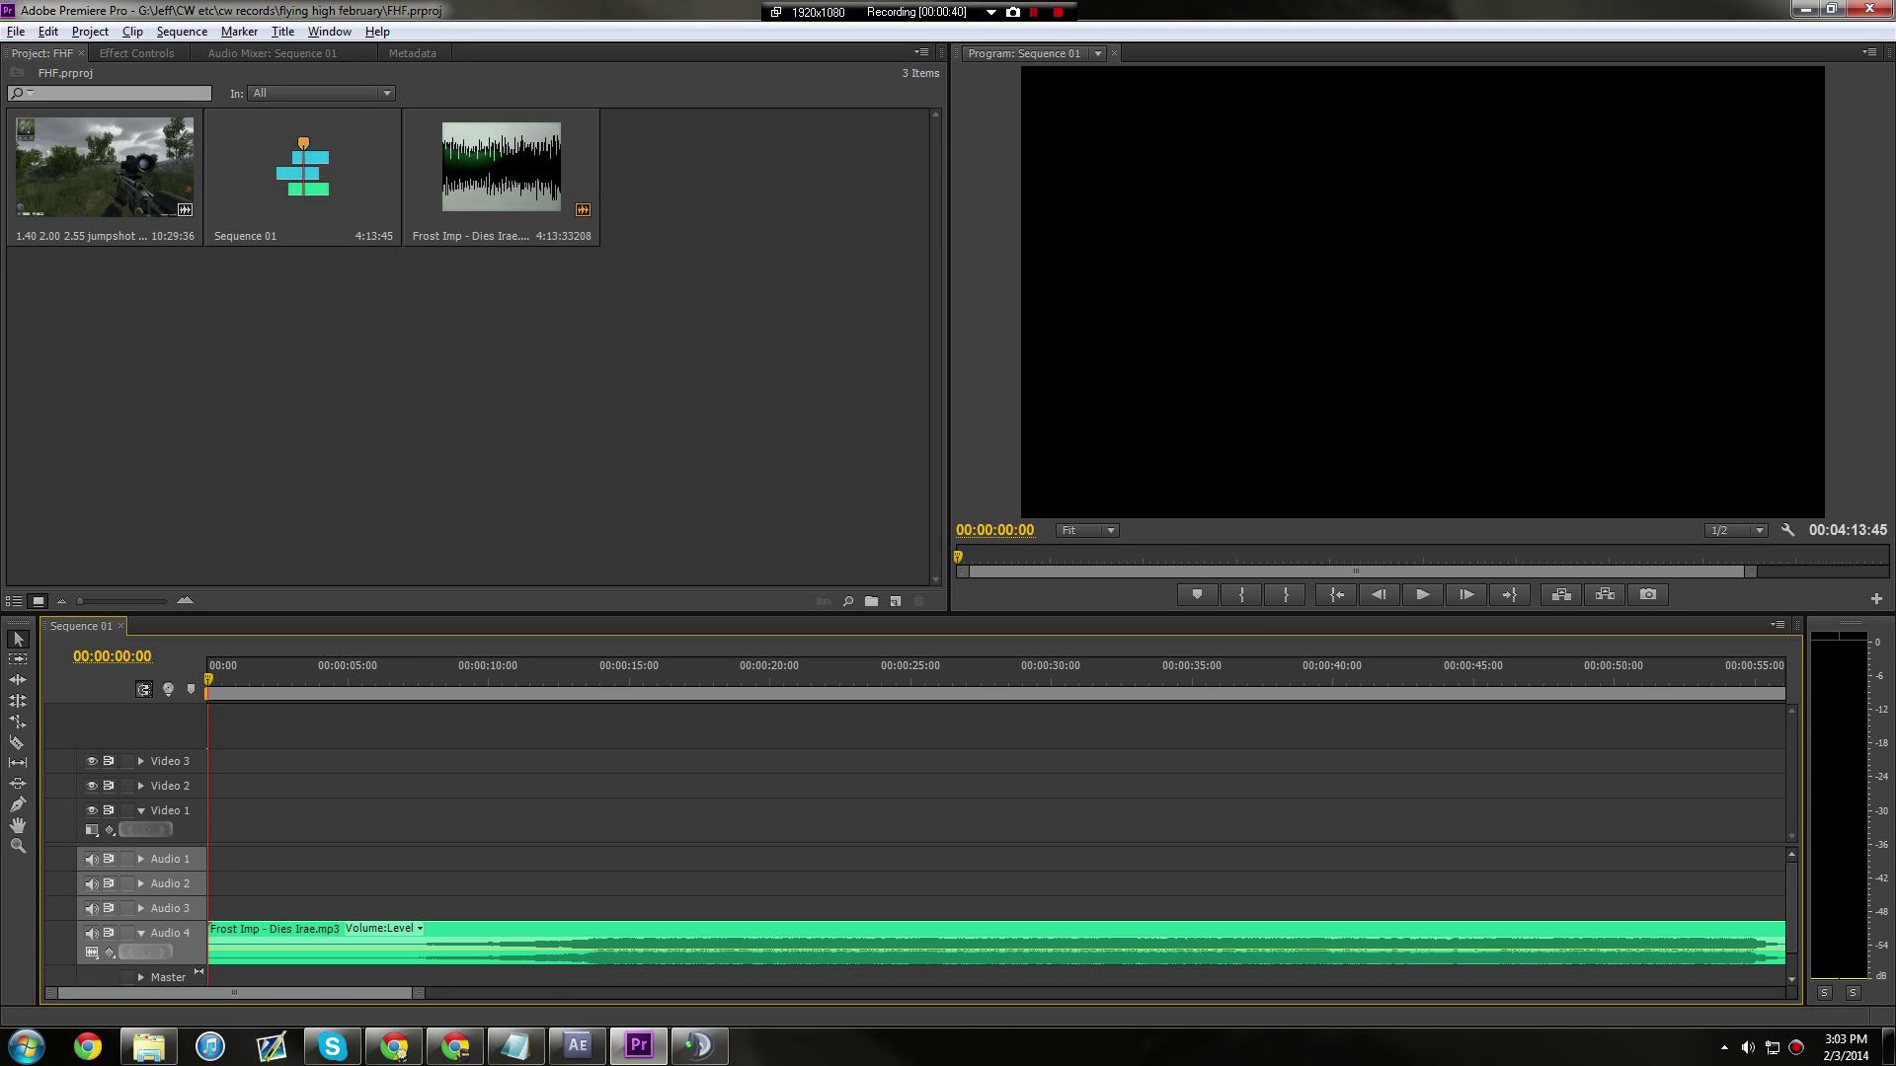
{"action": "key", "text": "shift+1"}
{"action": "key", "text": "ctrl+n"}
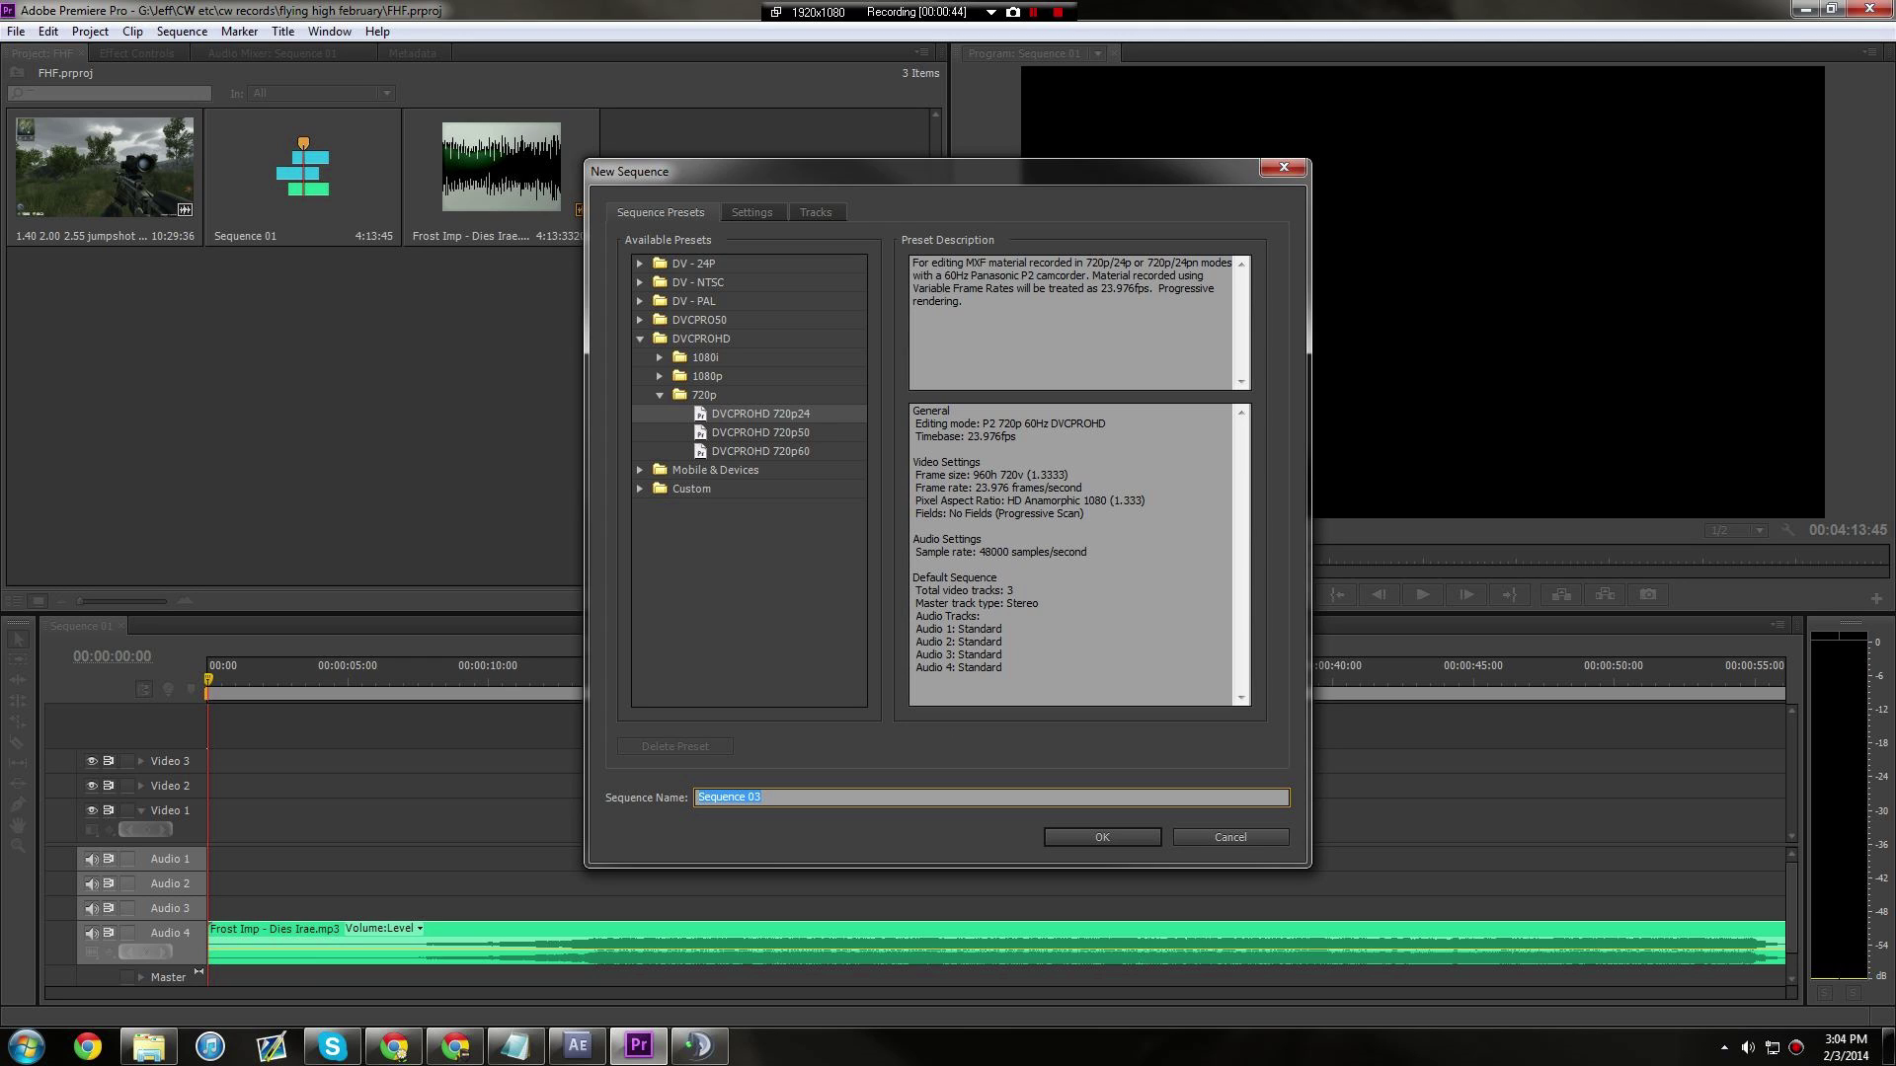
{"action": "left_click", "coordinate": [768, 798]}
{"action": "left_click", "coordinate": [701, 338]}
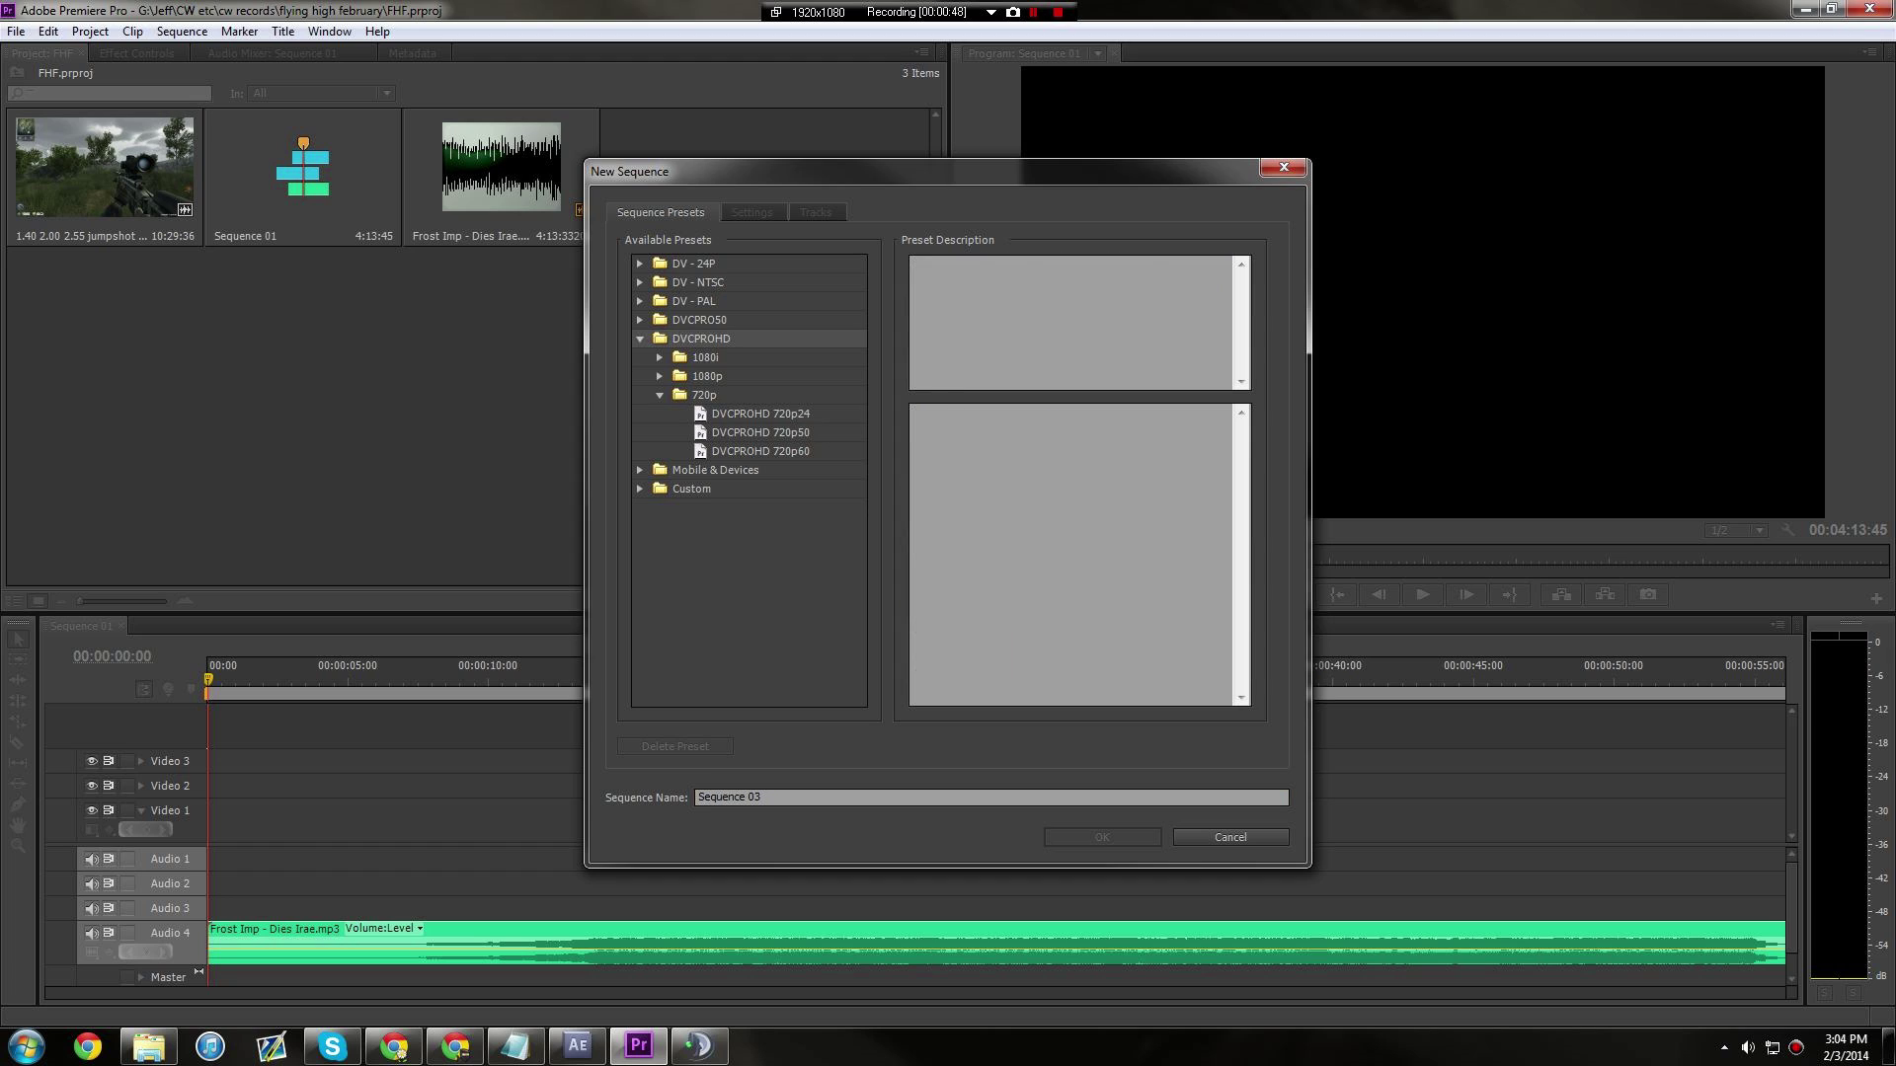
{"action": "left_click", "coordinate": [761, 451]}
{"action": "left_click", "coordinate": [704, 395]}
{"action": "left_click", "coordinate": [761, 433]}
{"action": "left_click", "coordinate": [1230, 838]}
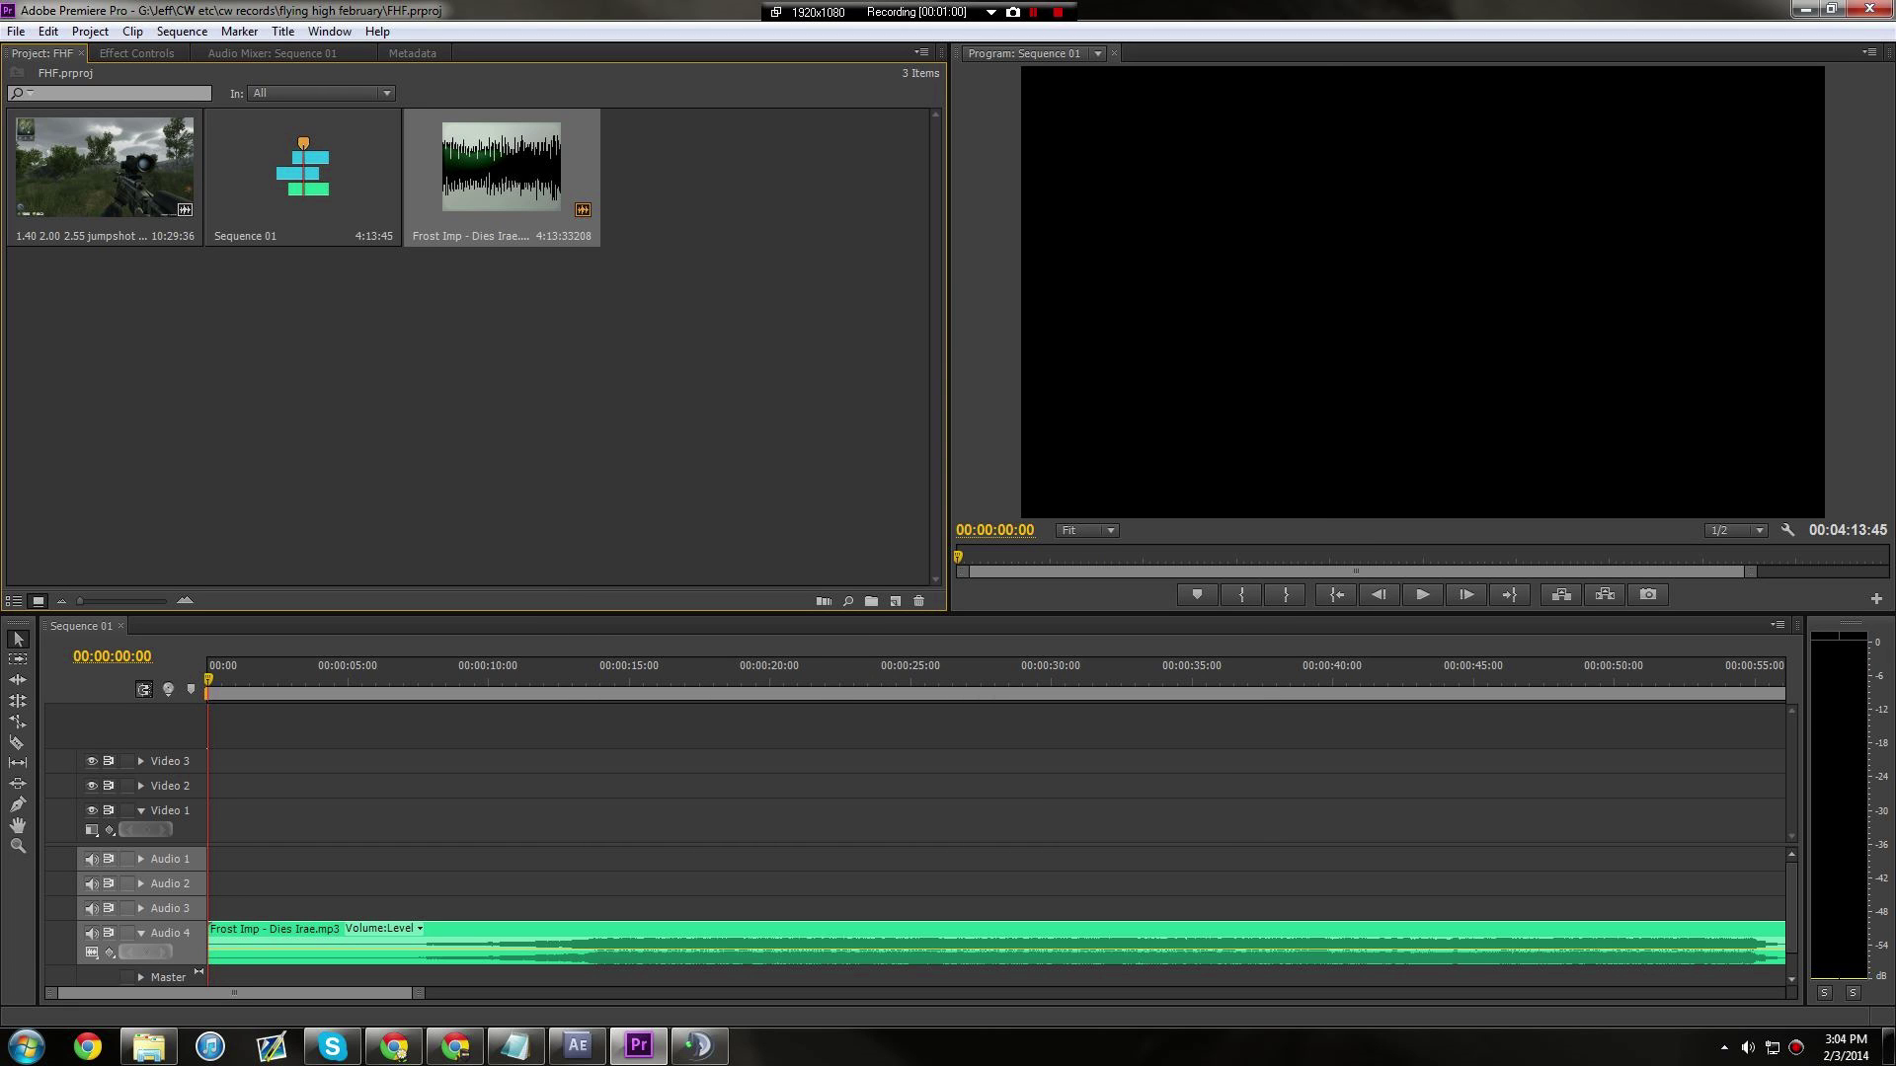
Create a new sequence from the DVCPROHD 720p24 preset, keeping the default name.
{"action": "left_click", "coordinate": [514, 385]}
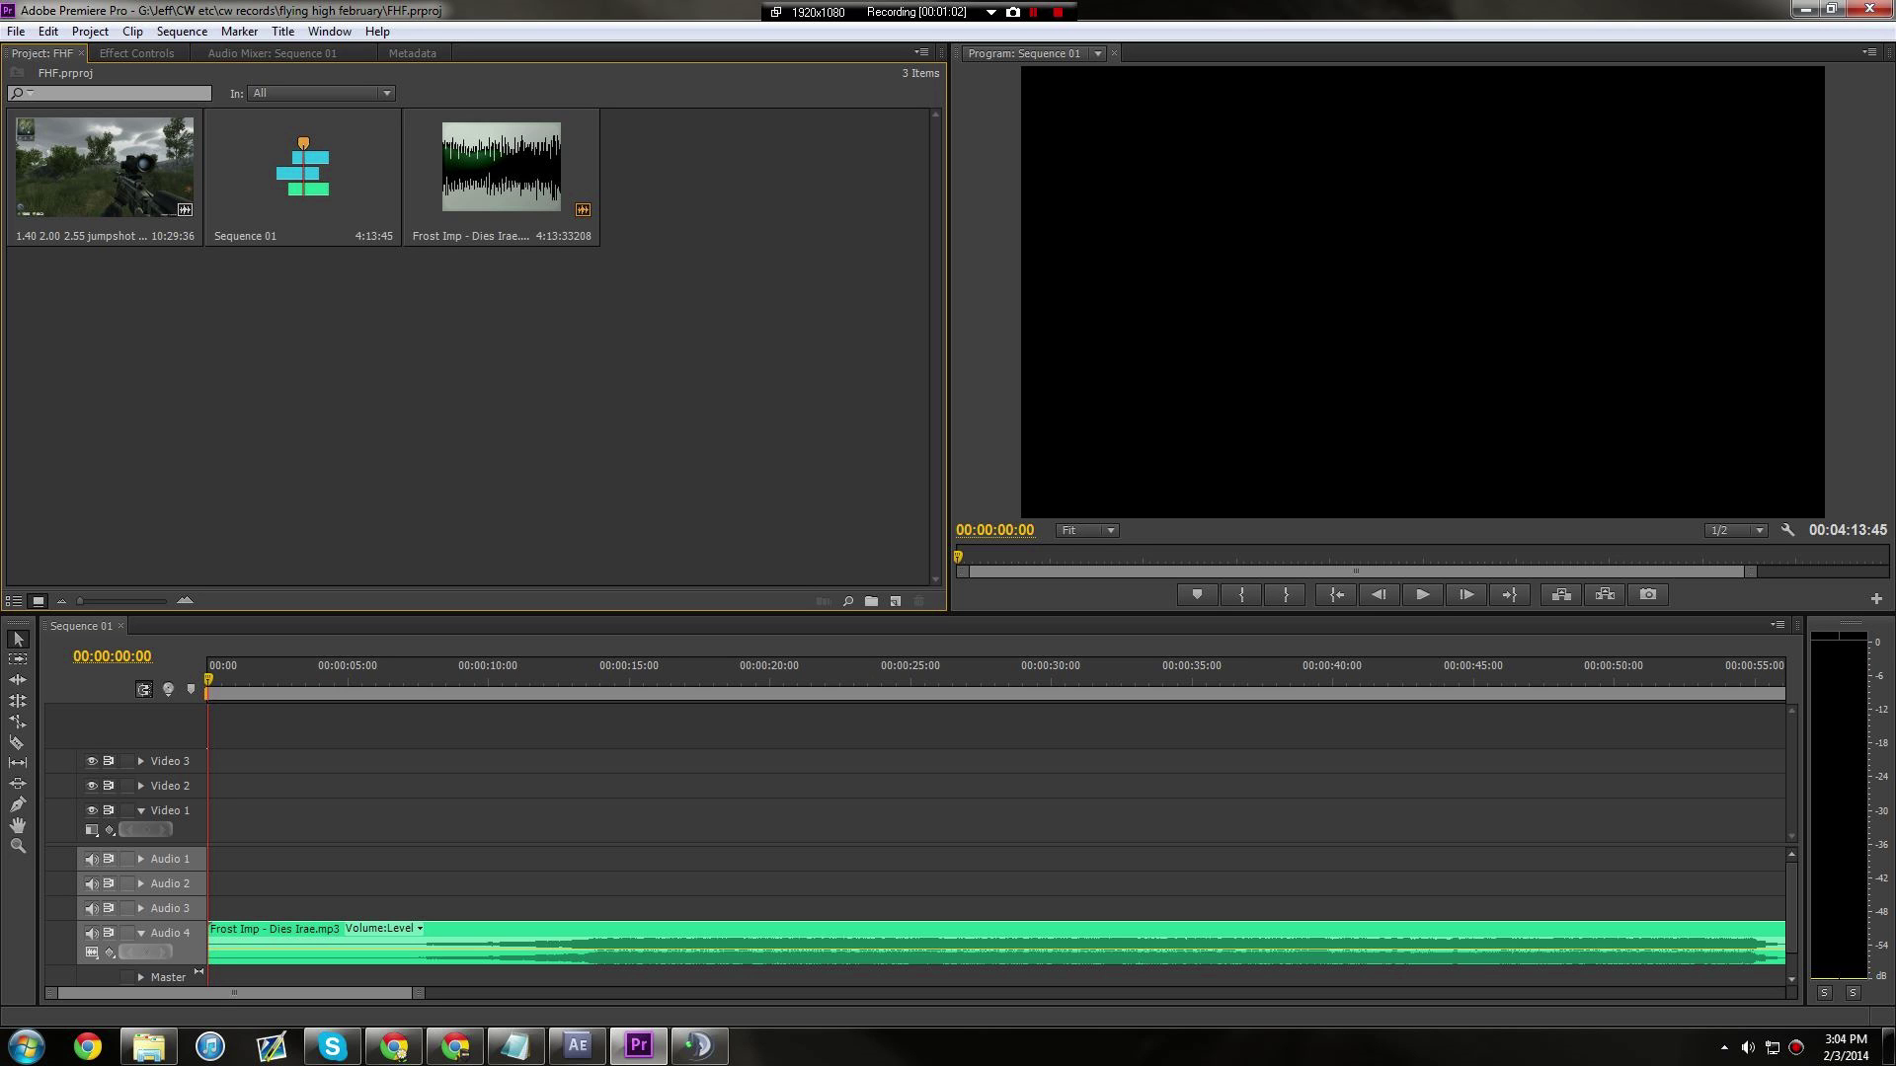
{"action": "key", "text": "ctrl+n"}
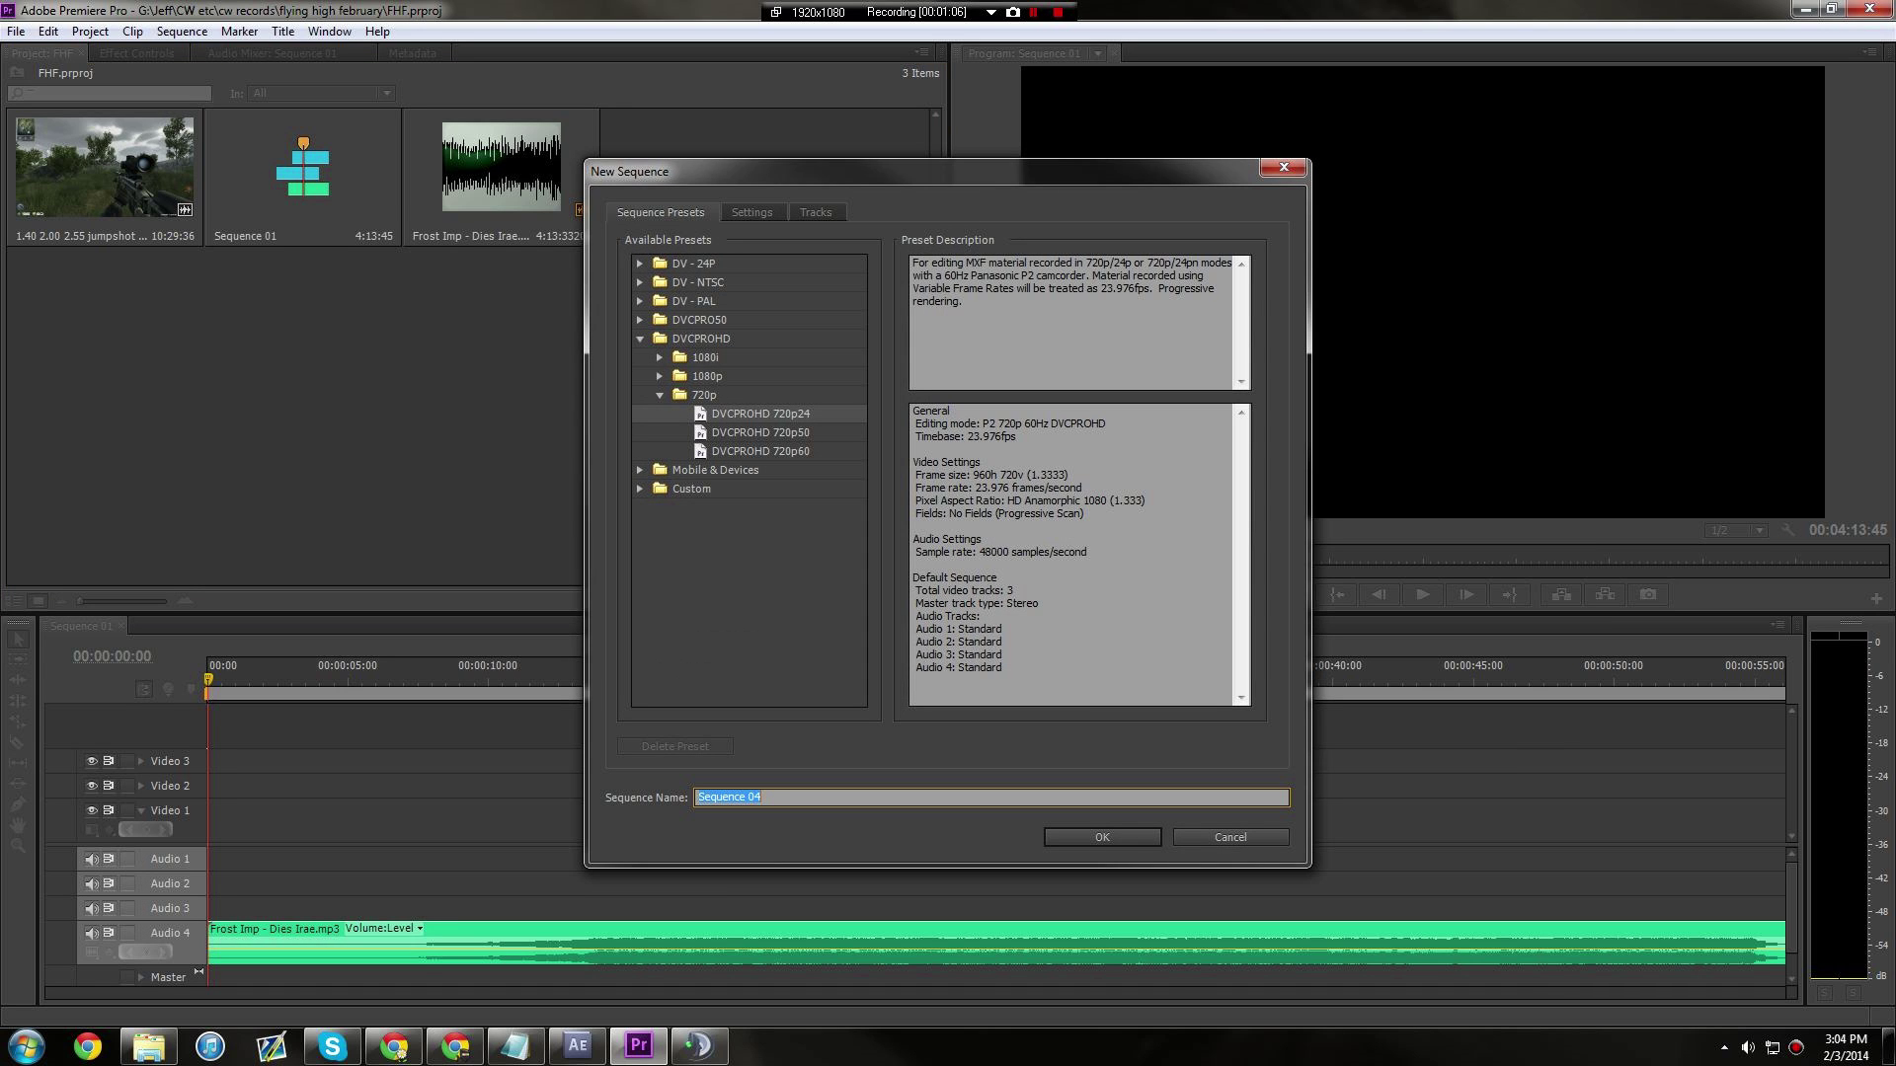
{"action": "left_click", "coordinate": [759, 414]}
{"action": "left_click", "coordinate": [760, 432]}
{"action": "left_click", "coordinate": [759, 451]}
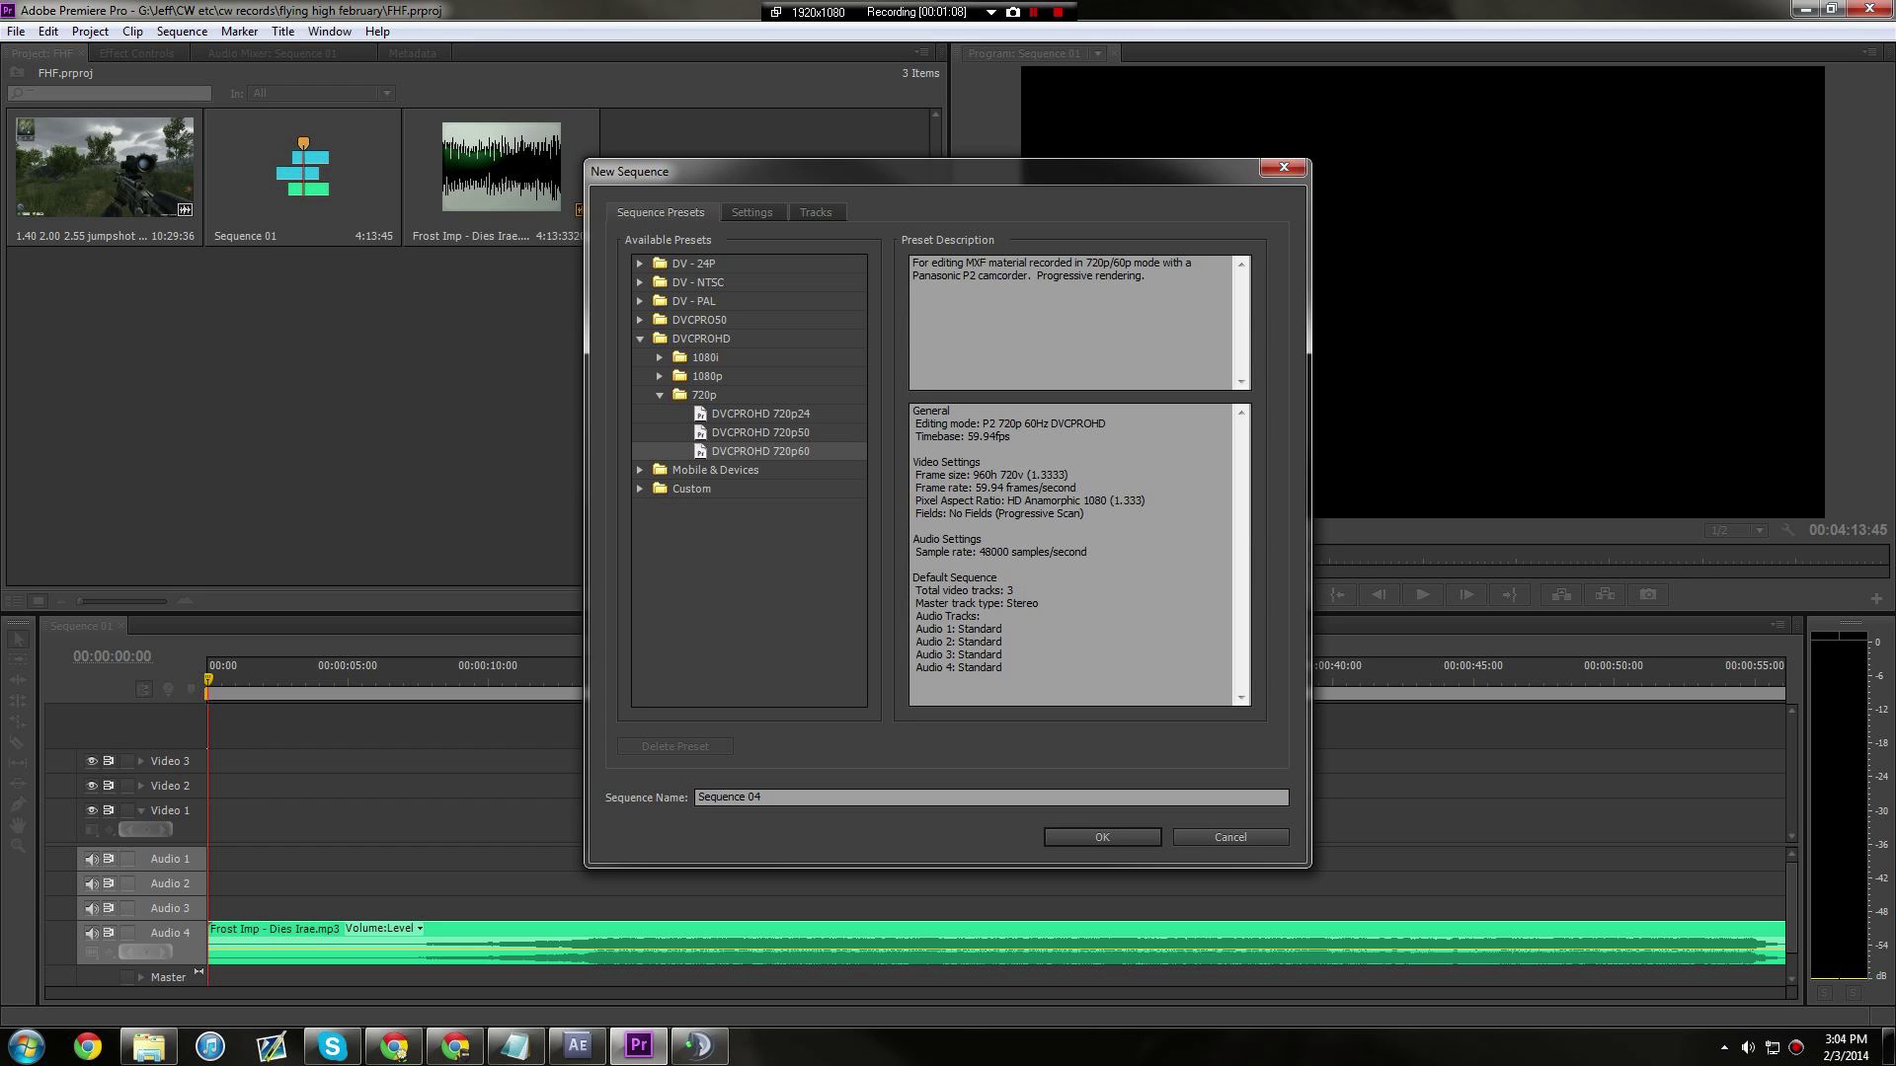
{"action": "left_click", "coordinate": [760, 414]}
{"action": "key", "text": "Down"}
{"action": "key", "text": "Down"}
{"action": "key", "text": "Up"}
{"action": "key", "text": "Up"}
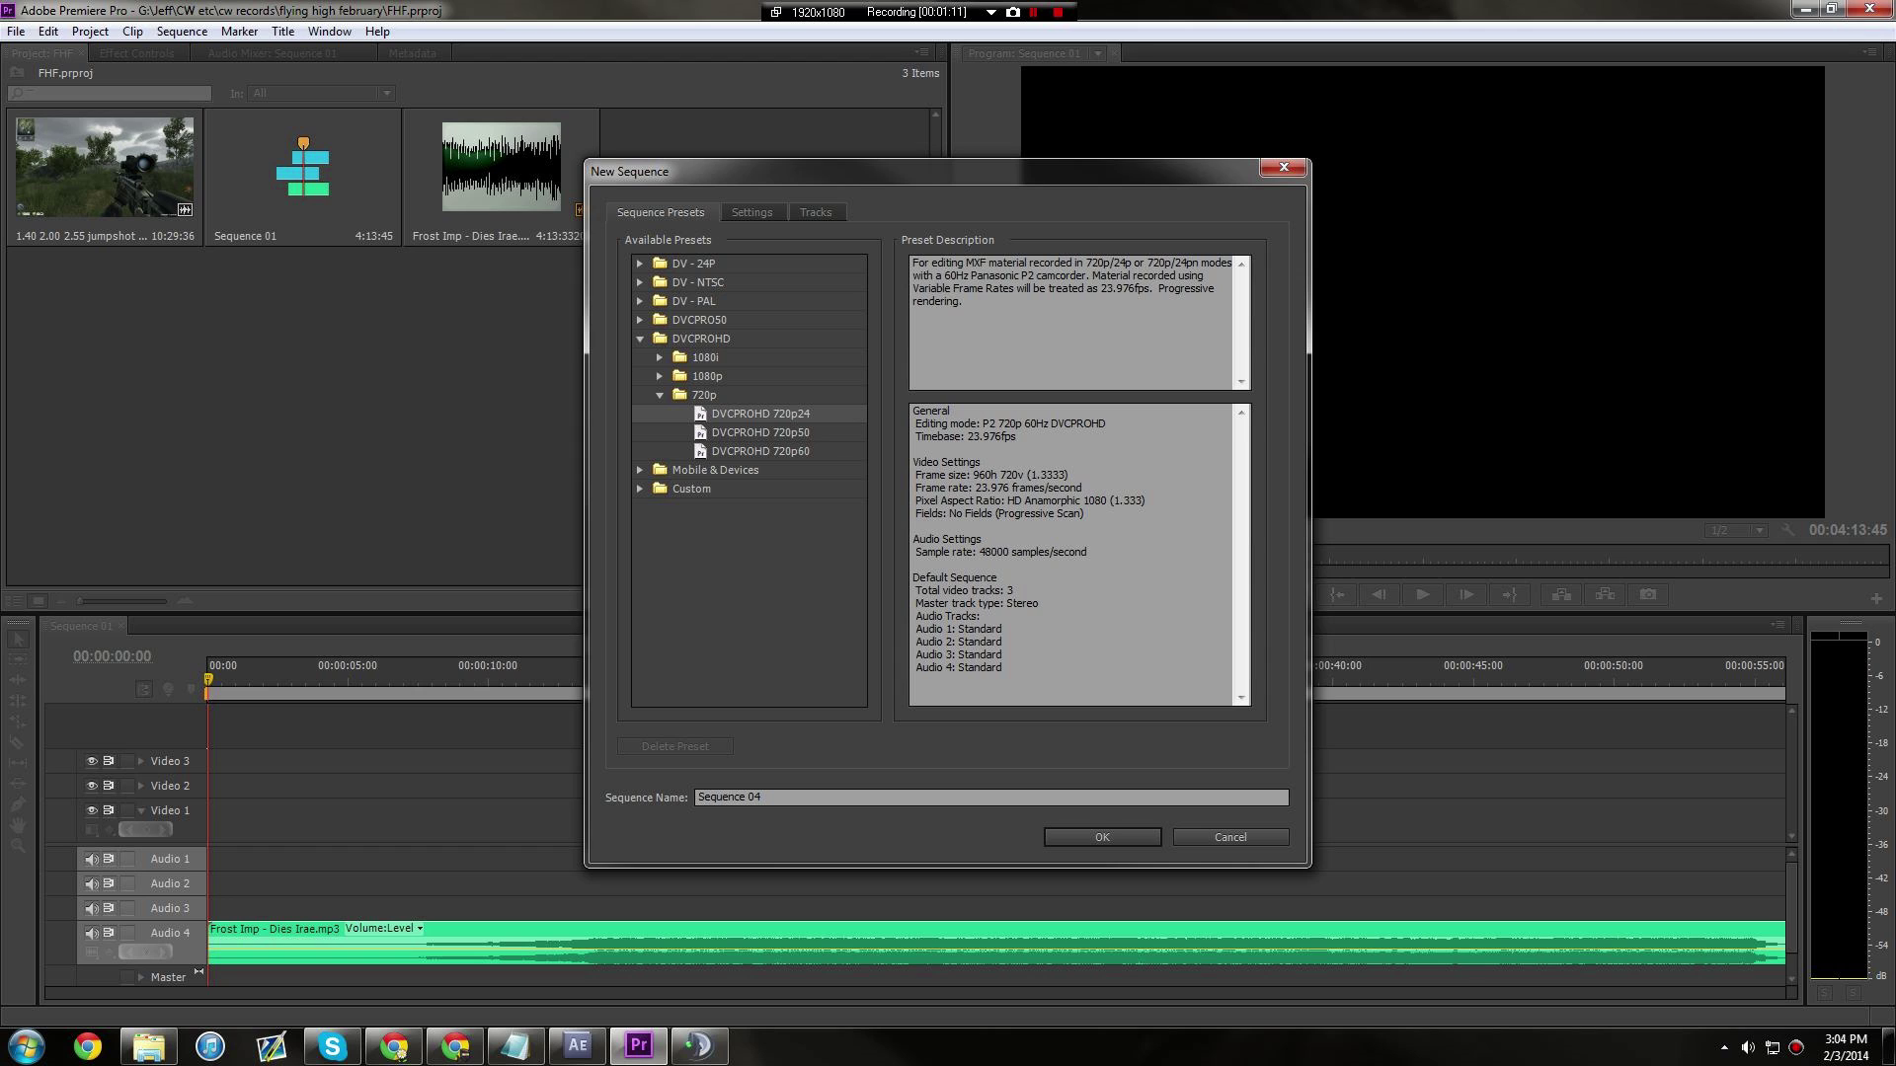
{"action": "key", "text": "Return"}
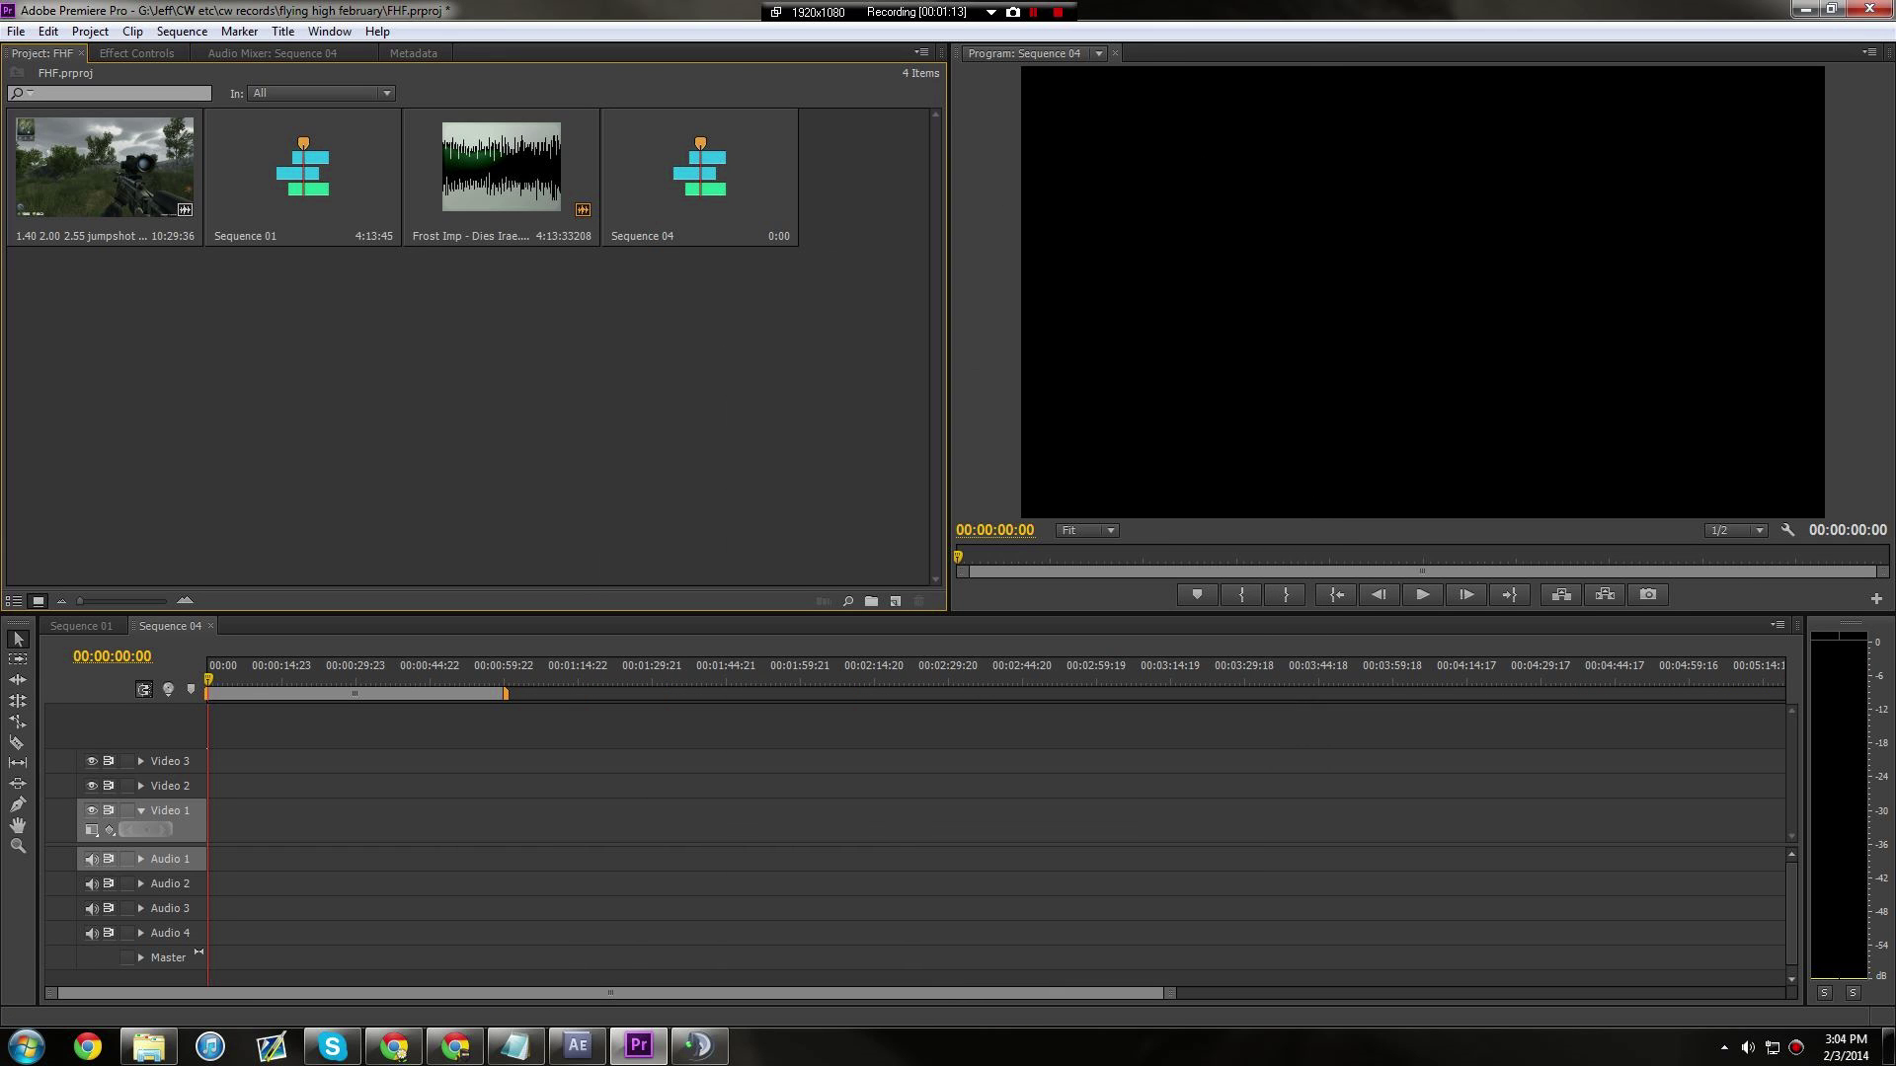
Place the jumpshot gameplay clip at the start of Video 1 and change the sequence settings to match the clip.
{"action": "left_click", "coordinate": [115, 168]}
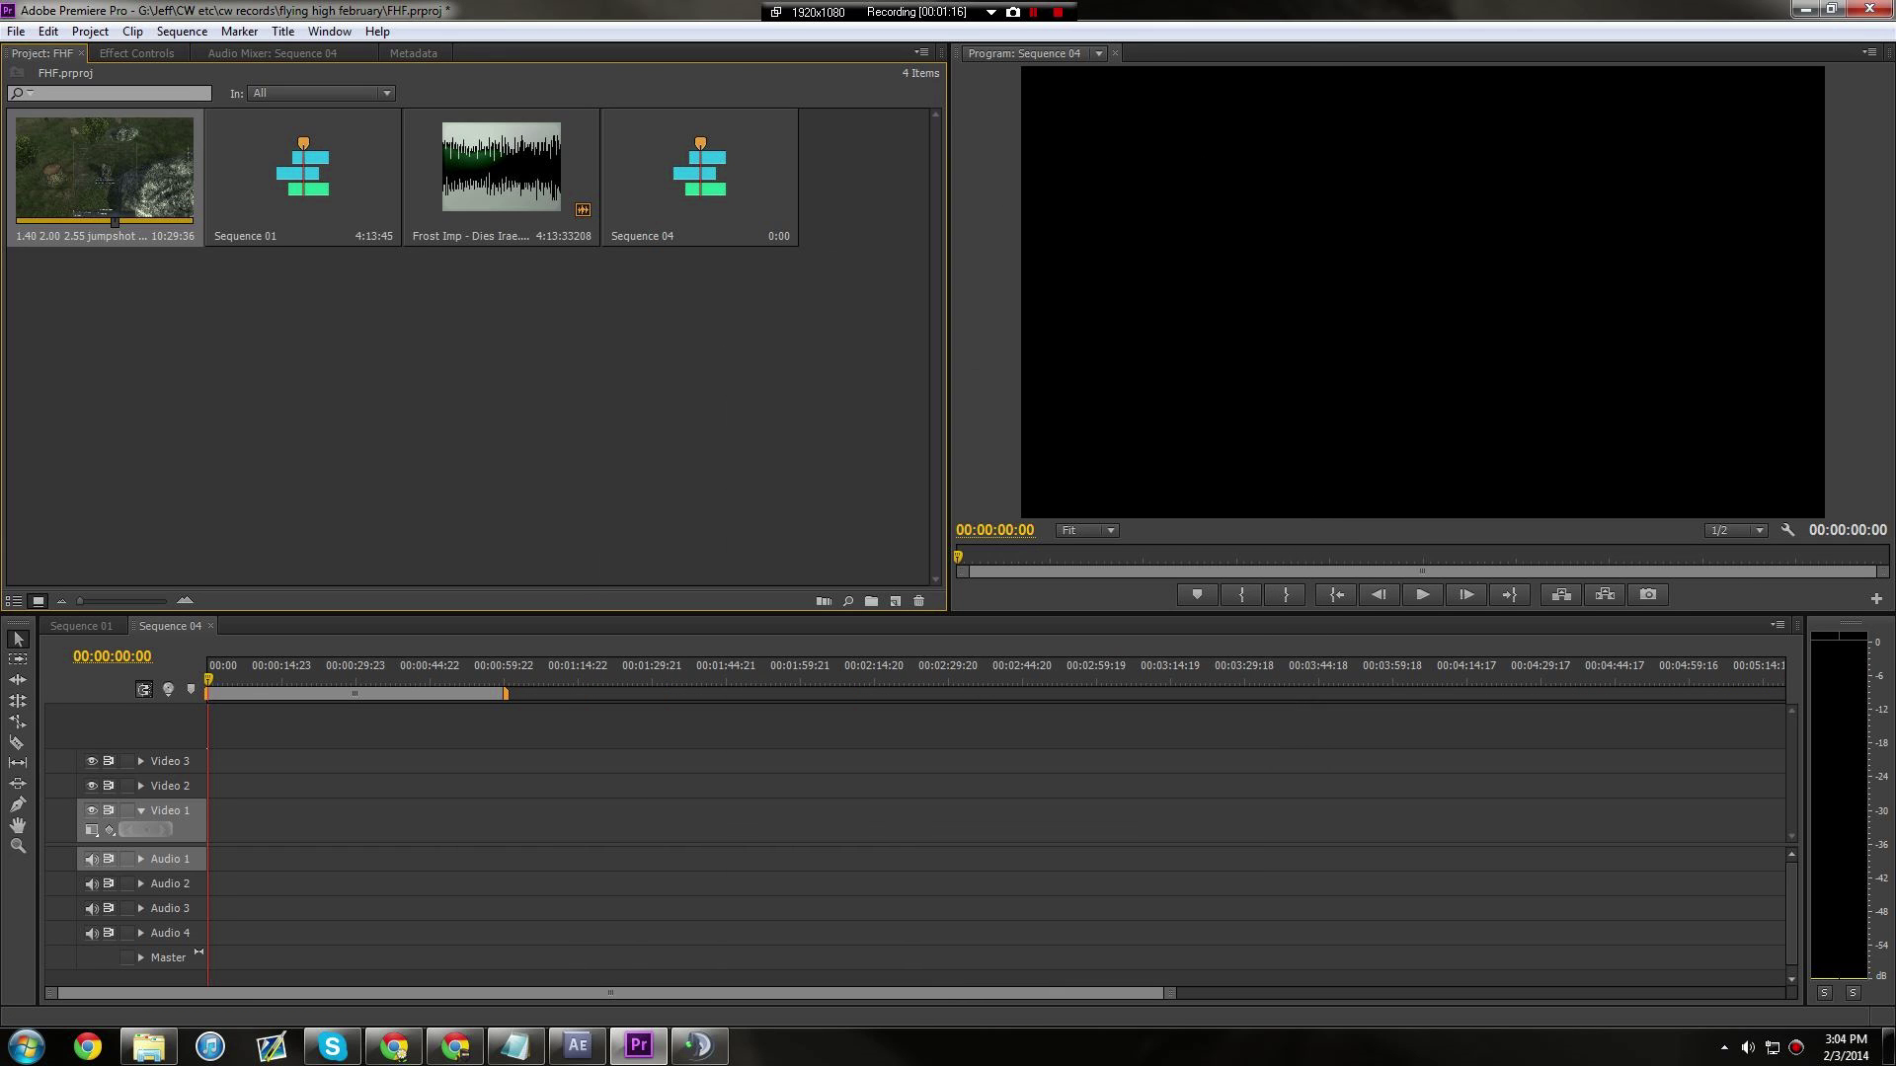
{"action": "left_click_drag", "start_coordinate": [116, 168], "coordinate": [227, 820]}
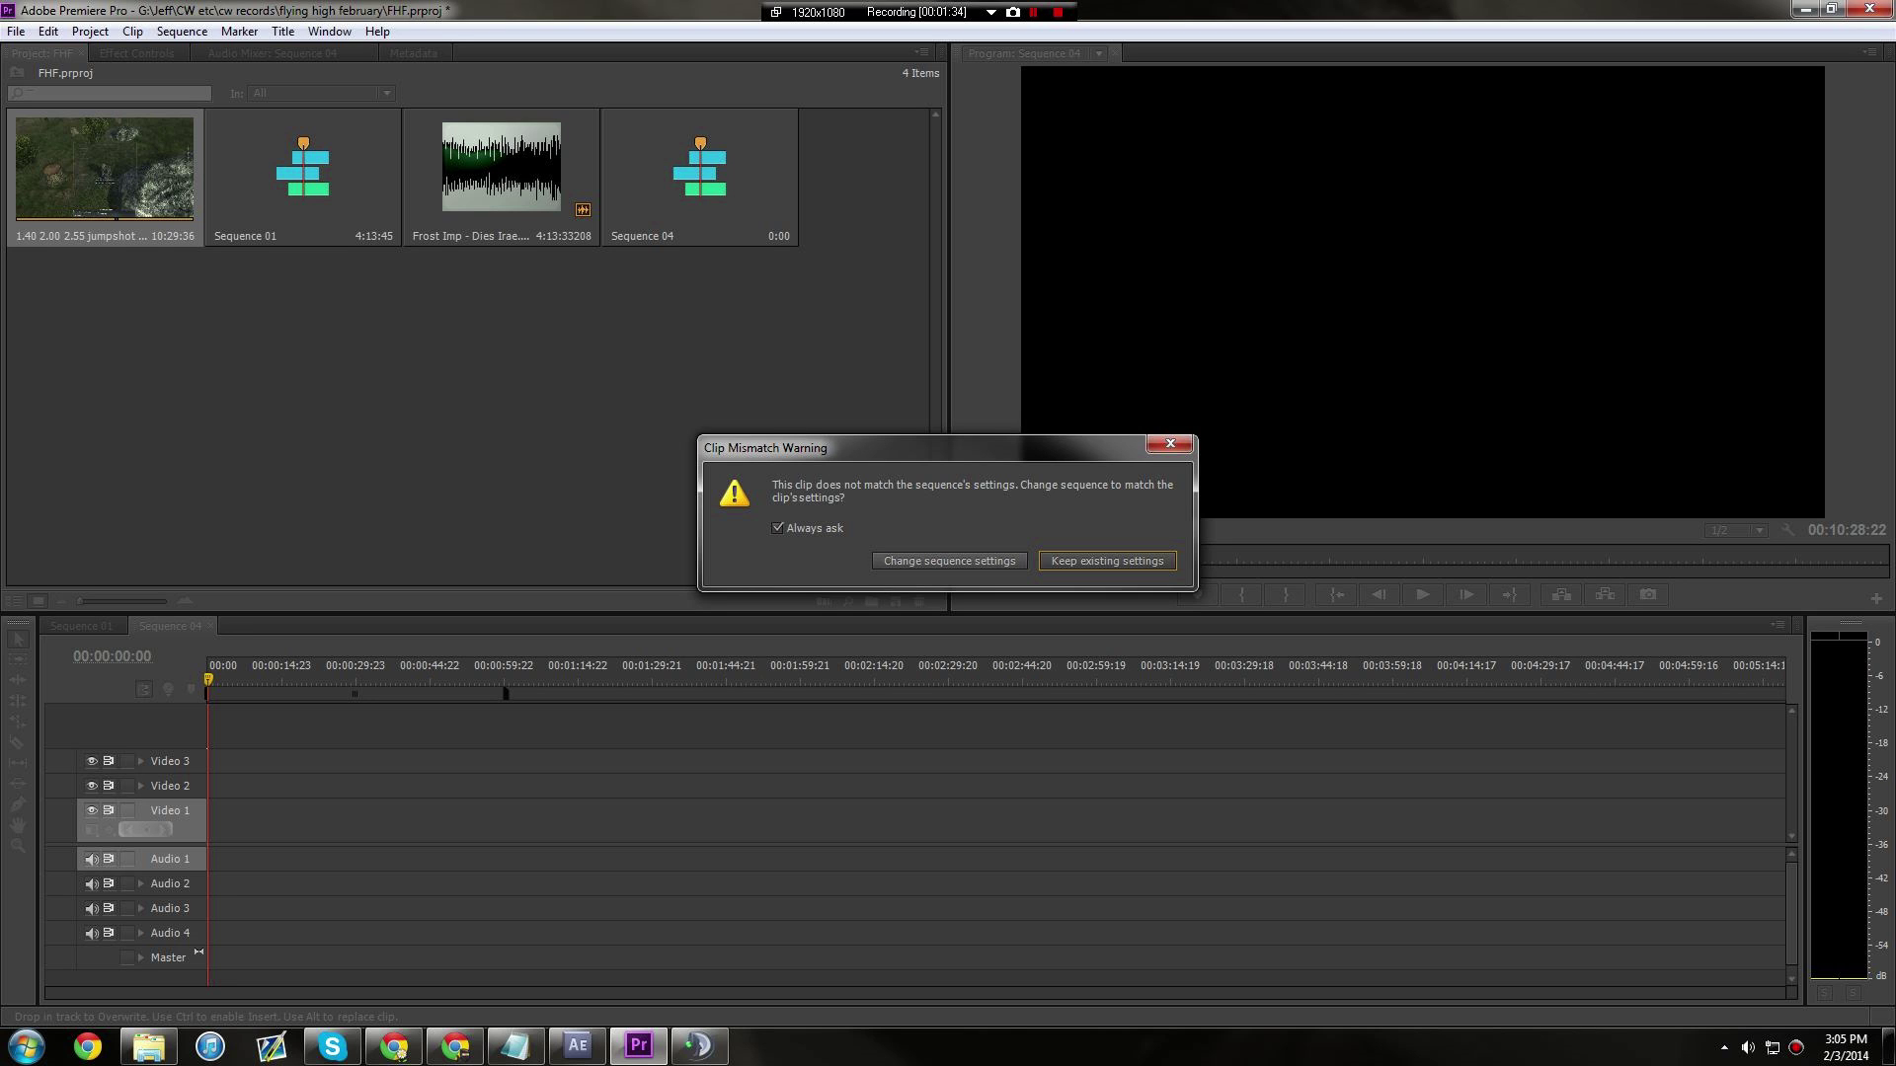
{"action": "left_click", "coordinate": [949, 561]}
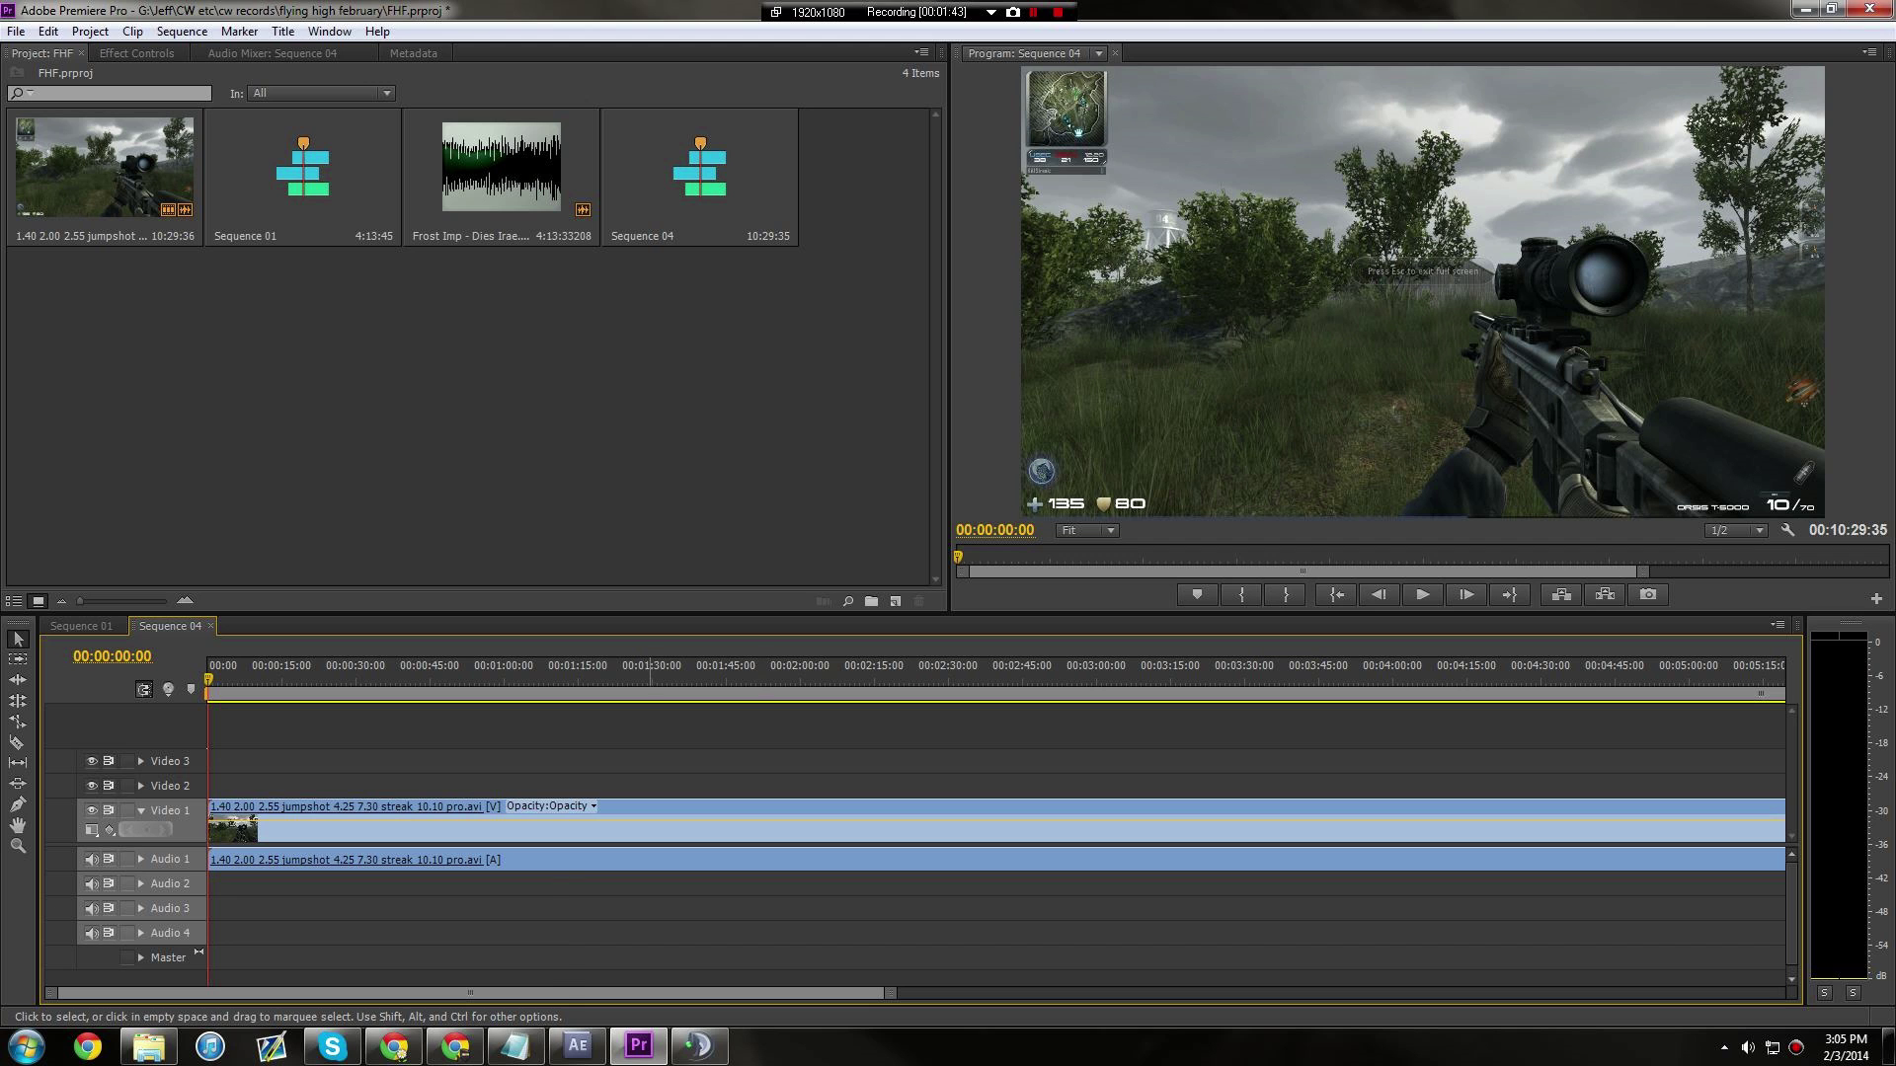
Scrub through the start of the gameplay clip and play the section from about 00:01:39 to 00:01:46 to locate the kill.
{"action": "left_click_drag", "start_coordinate": [297, 667], "coordinate": [471, 668]}
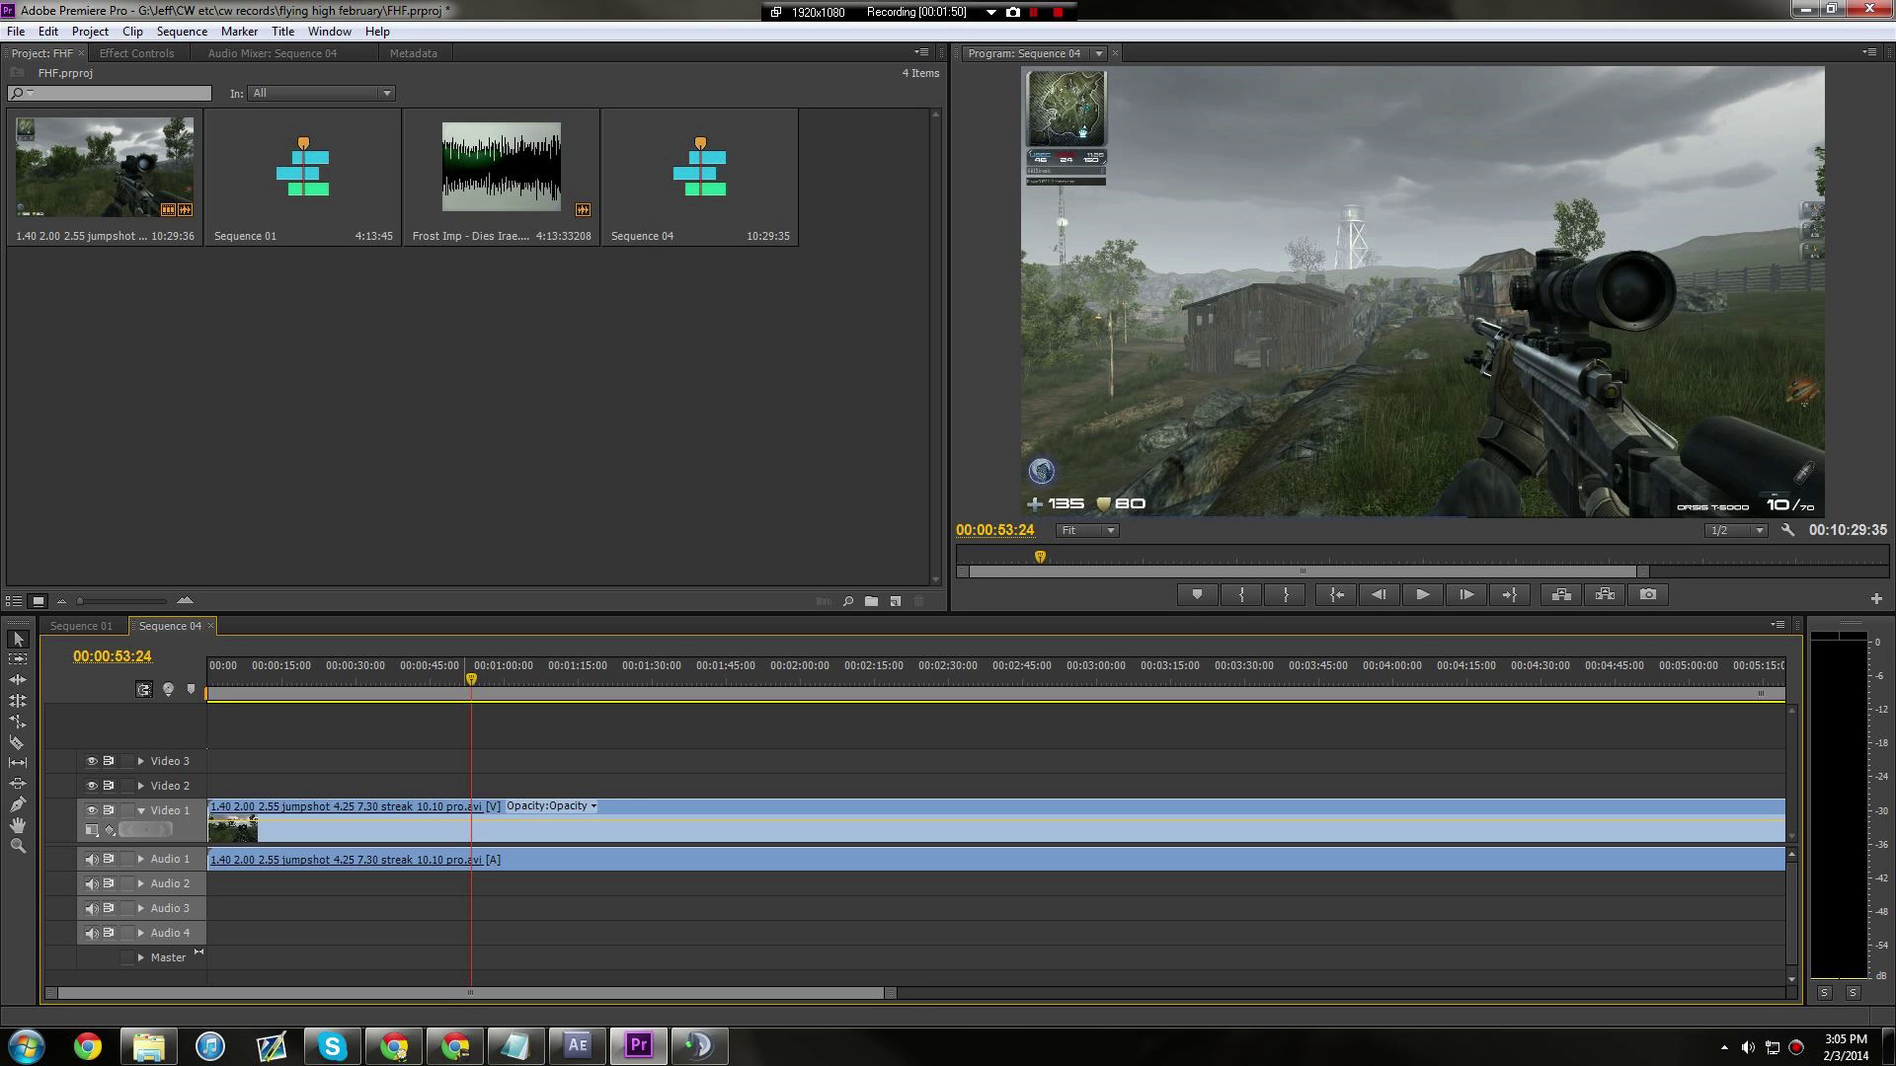
{"action": "left_click_drag", "start_coordinate": [471, 668], "coordinate": [385, 668]}
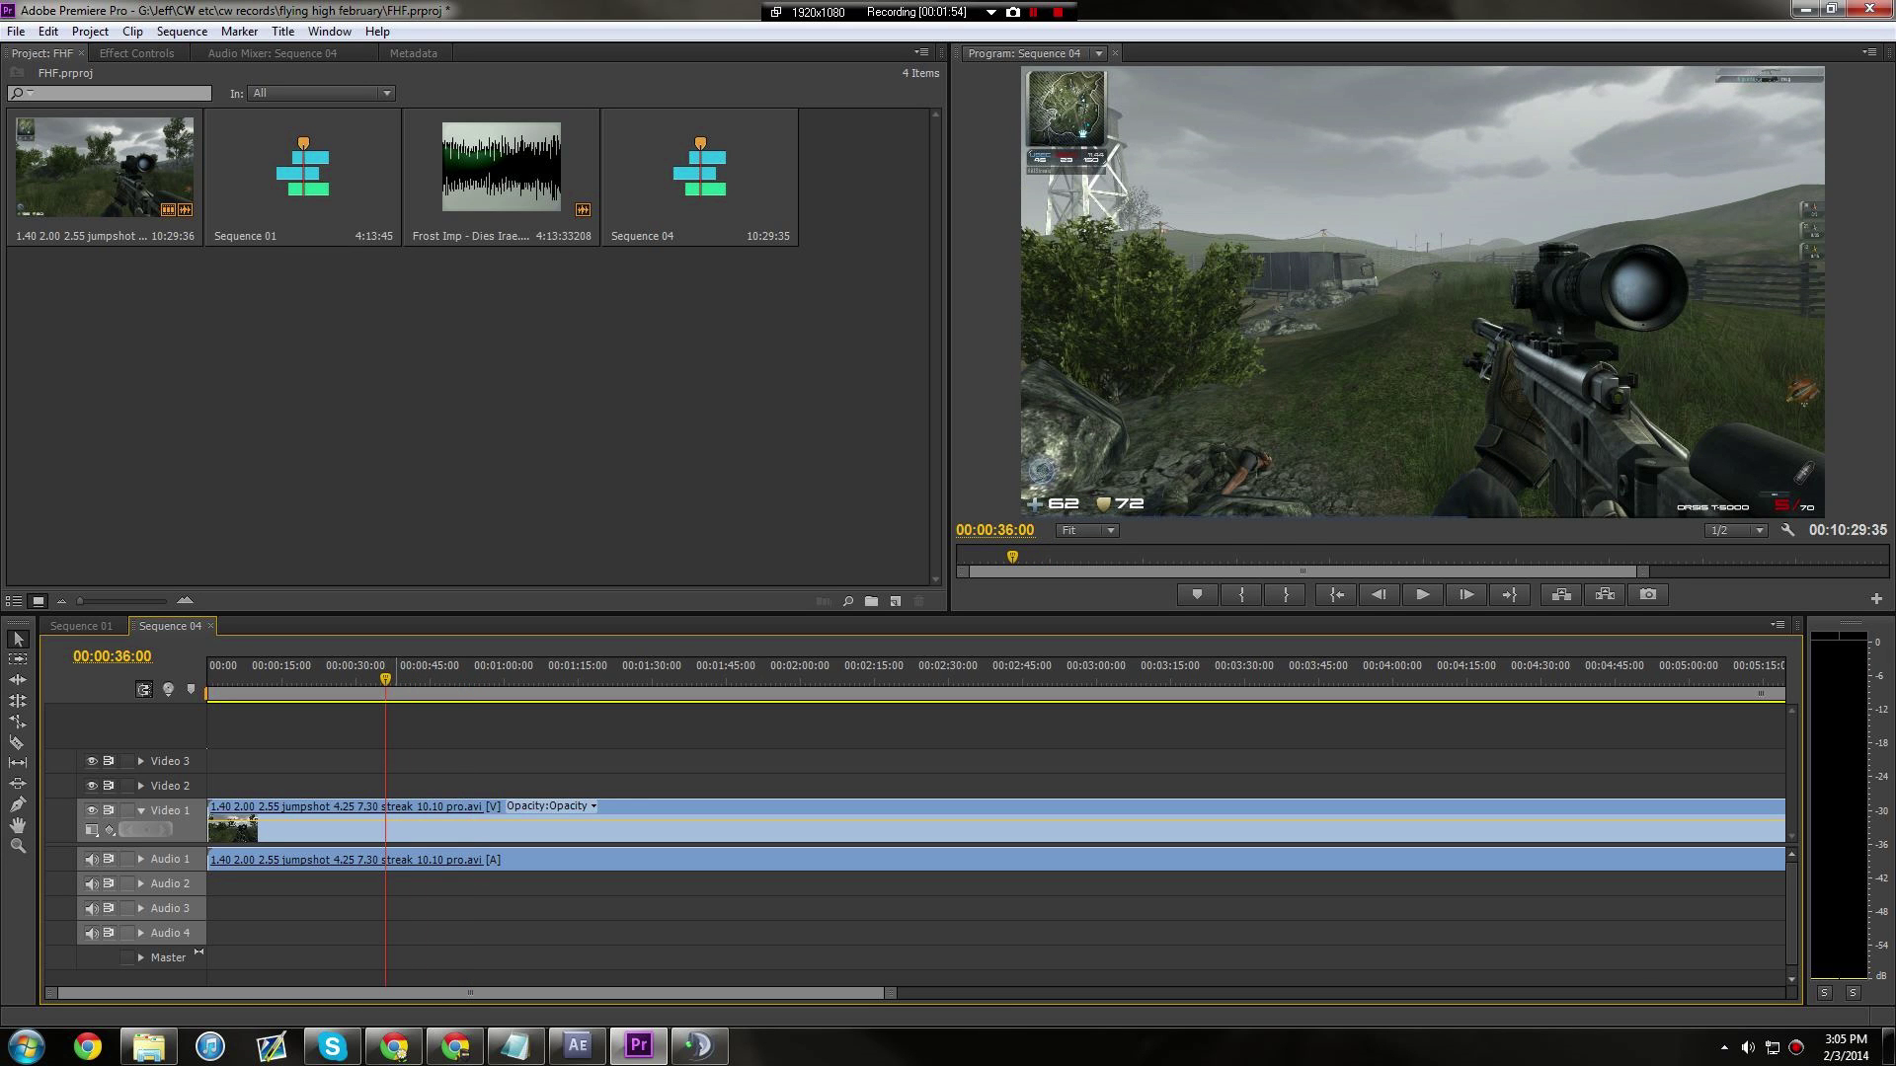
{"action": "left_click", "coordinate": [420, 668]}
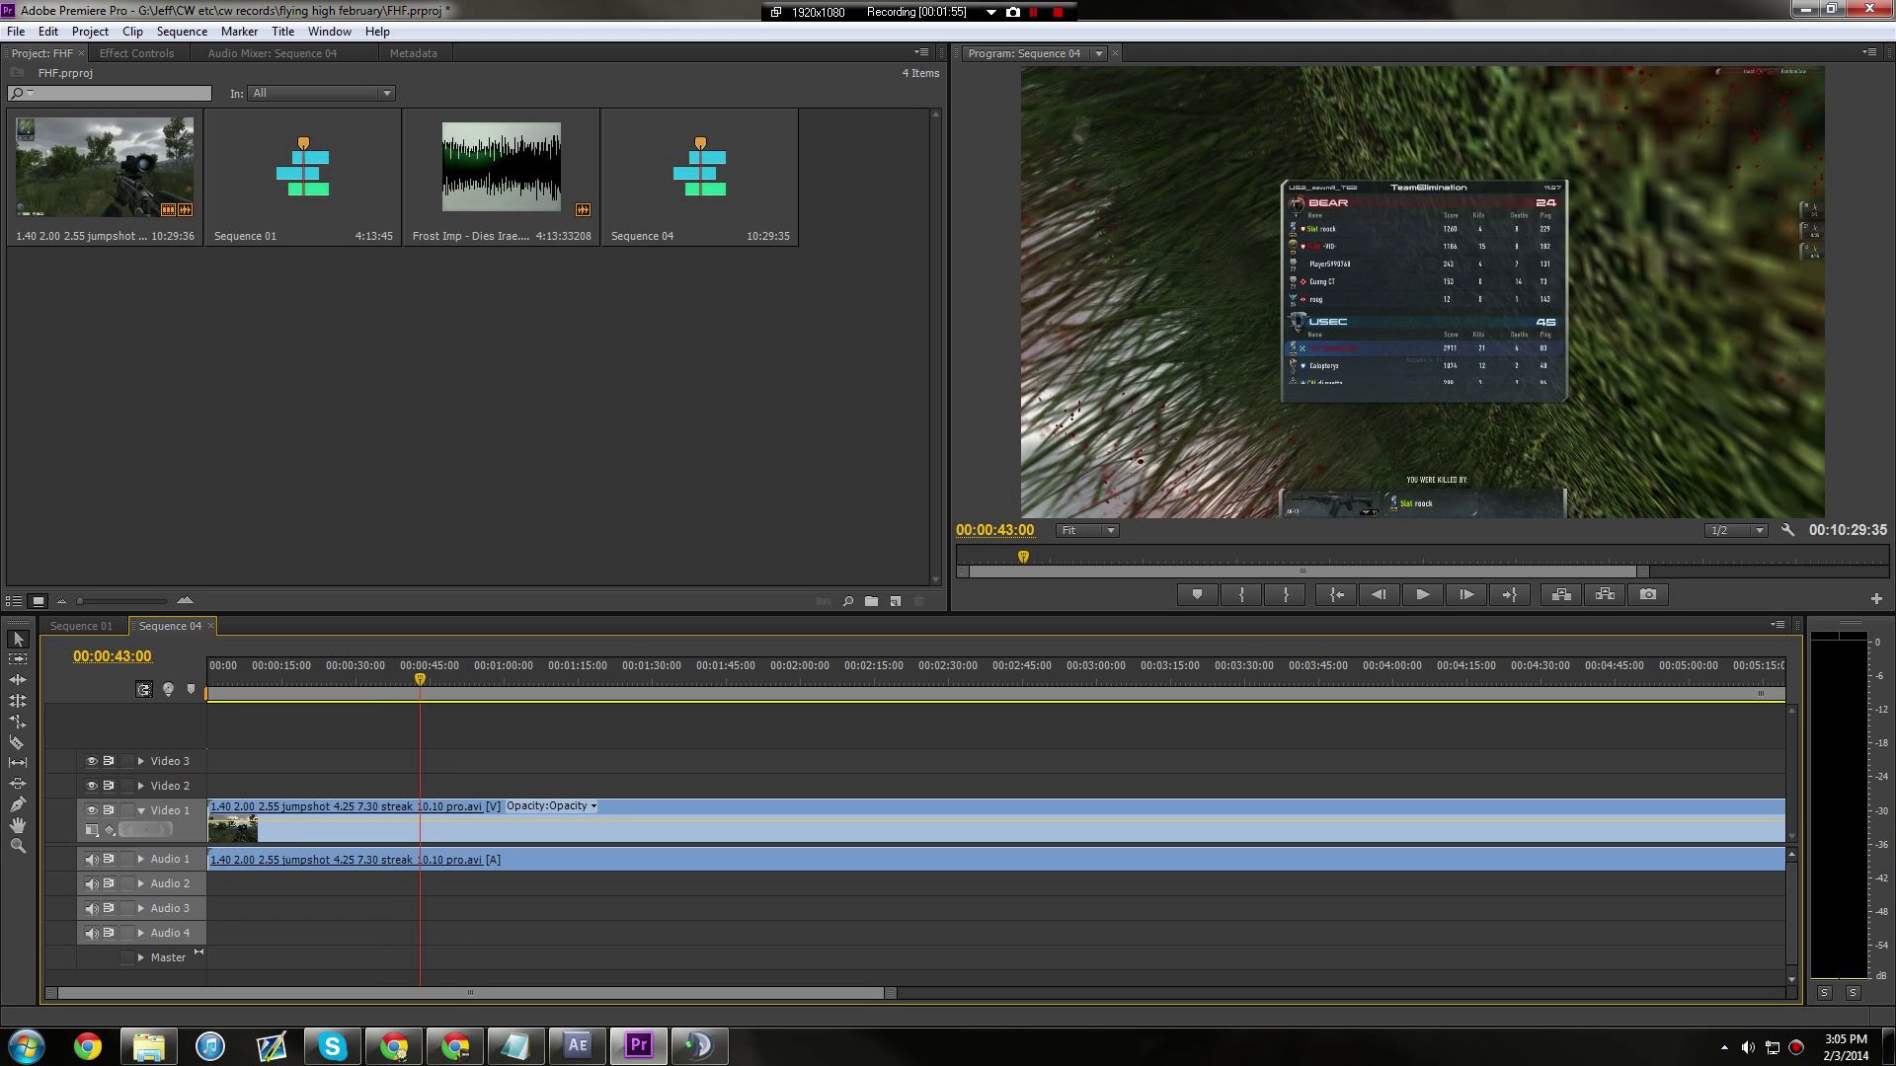
{"action": "left_click_drag", "start_coordinate": [420, 667], "coordinate": [627, 667]}
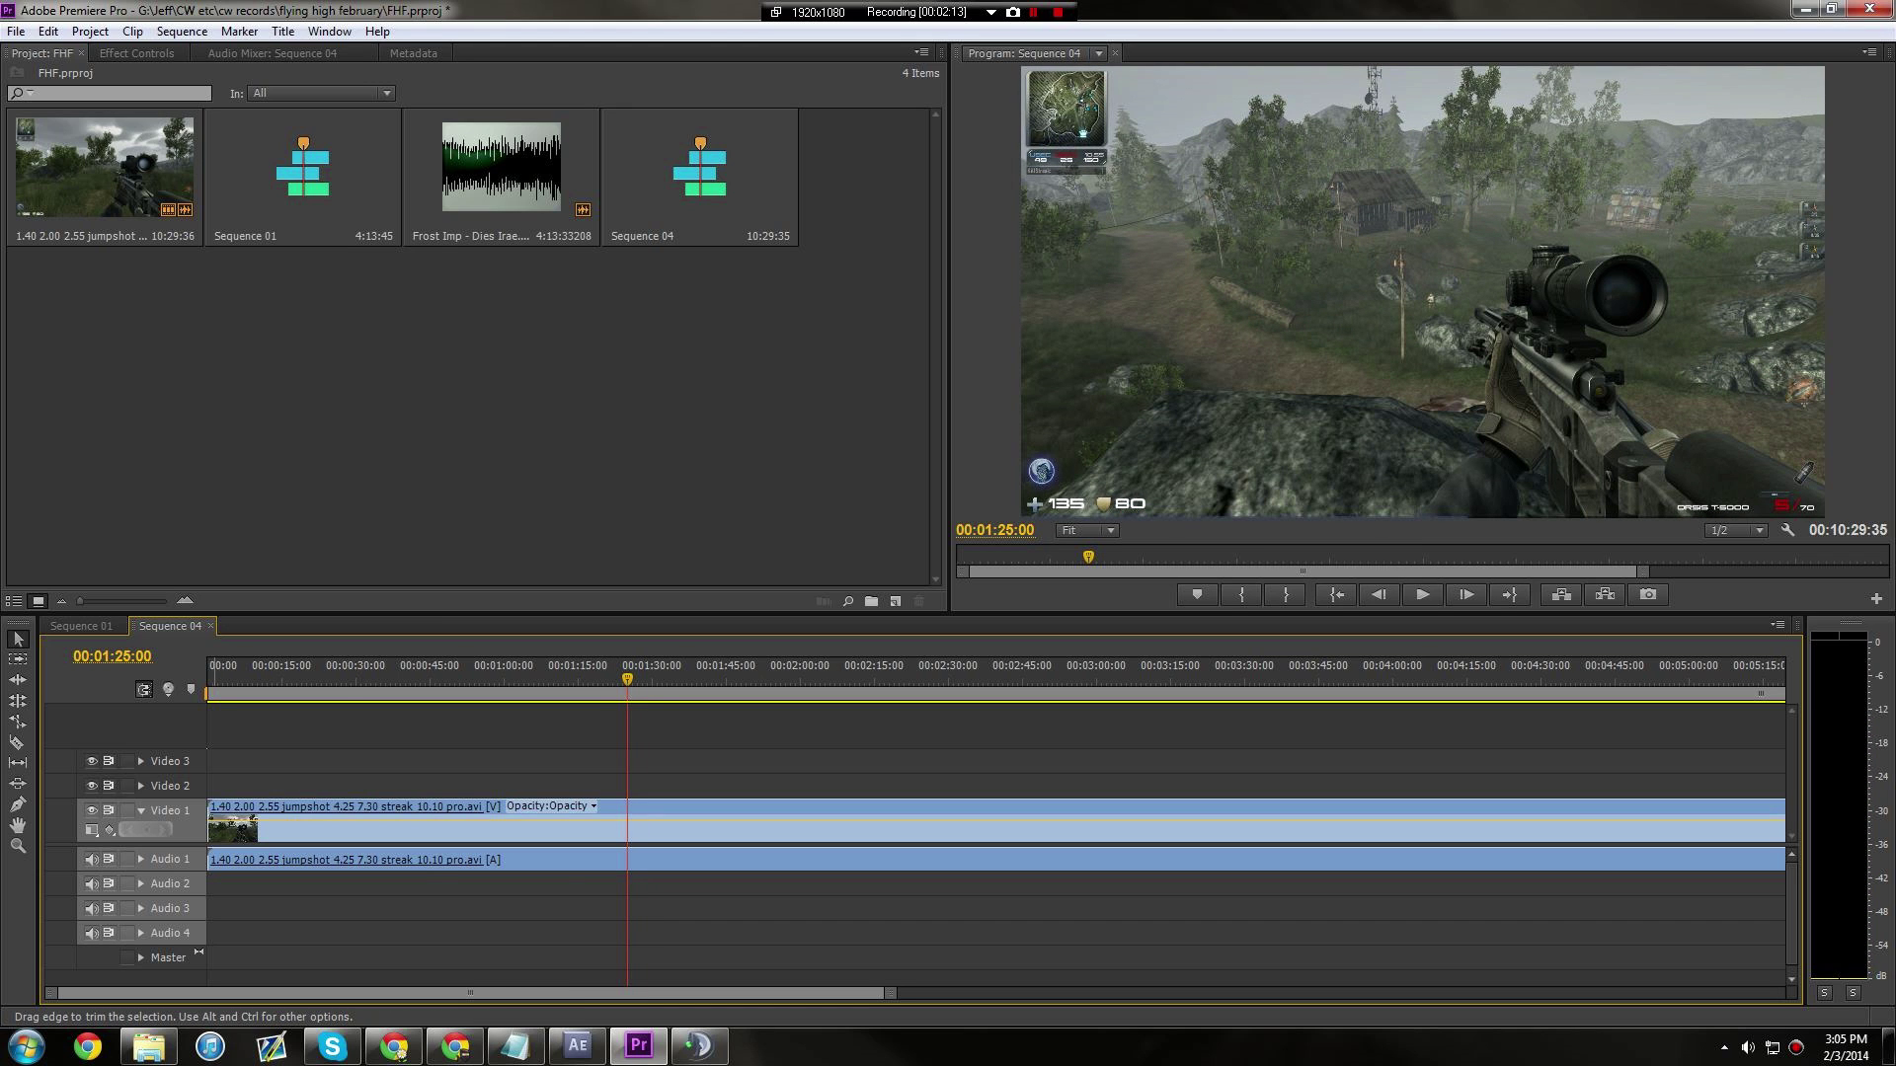
{"action": "left_click", "coordinate": [238, 833]}
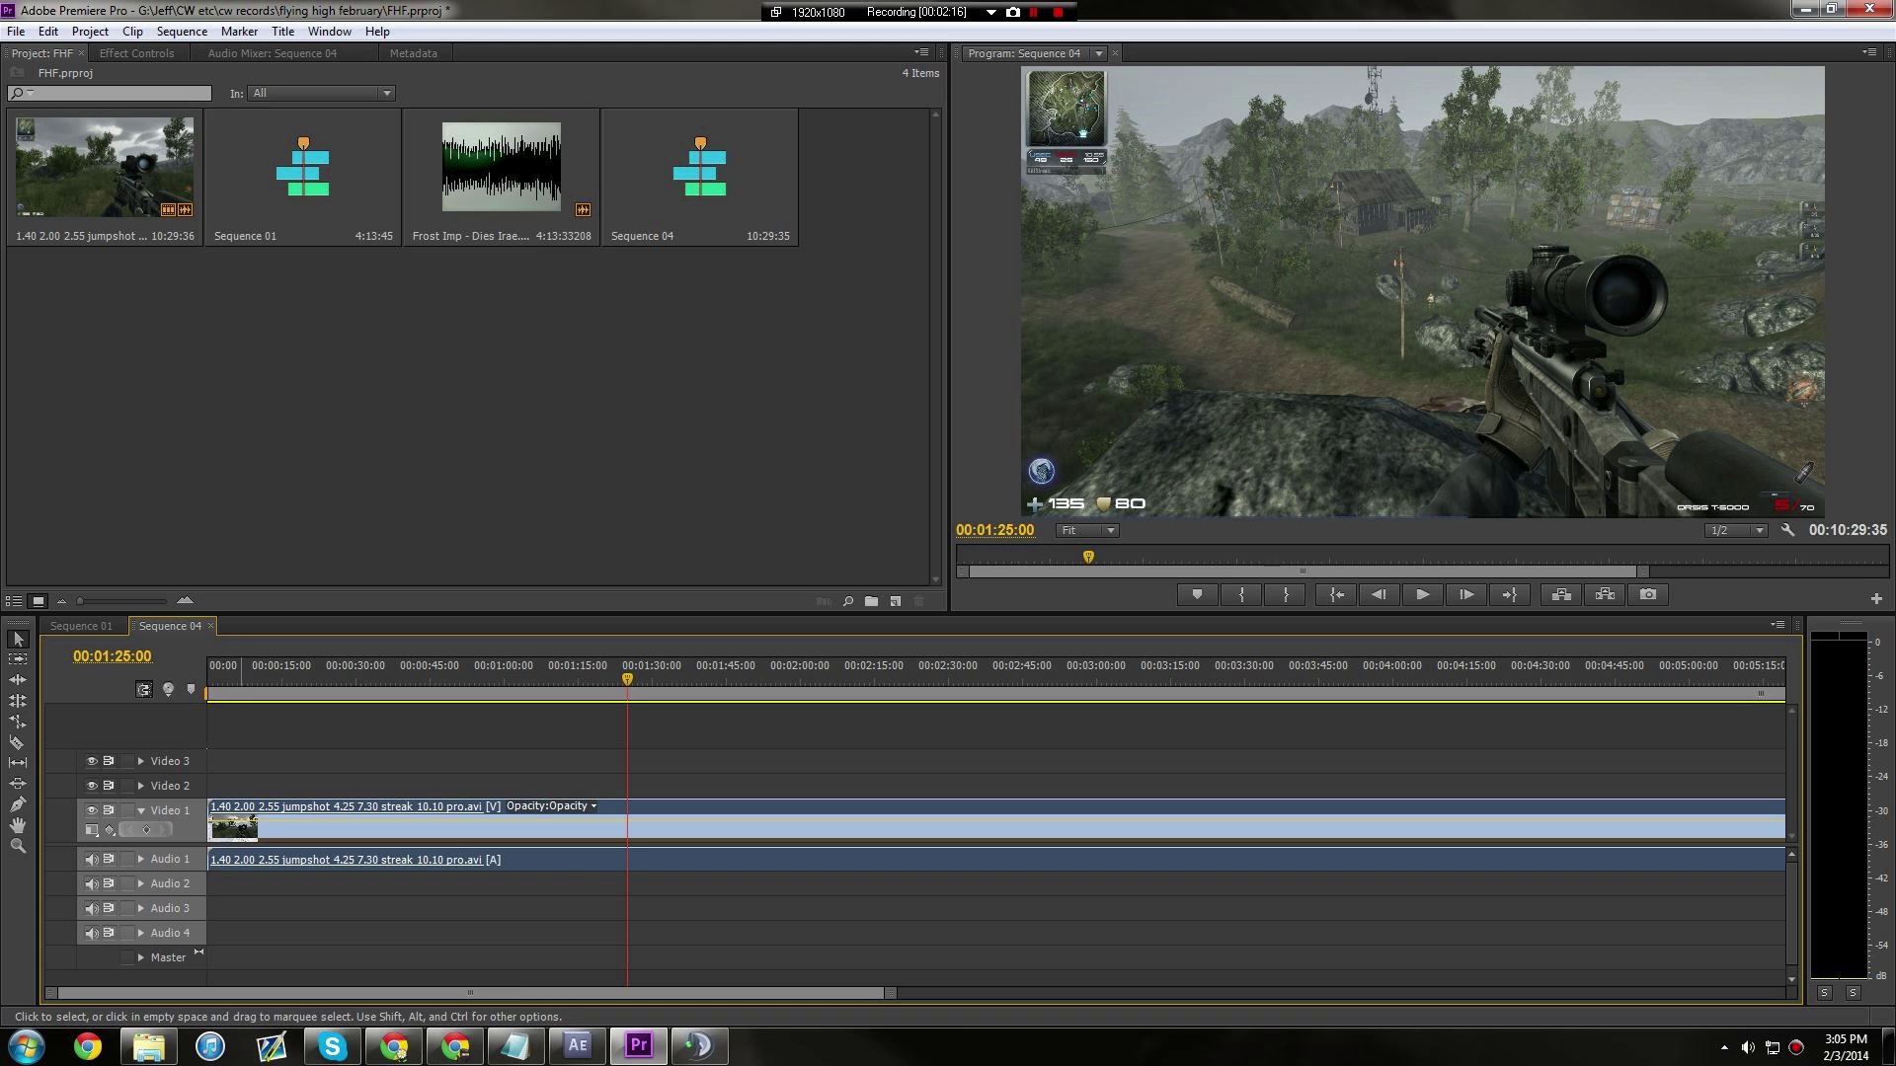
{"action": "key", "text": "ctrl+a"}
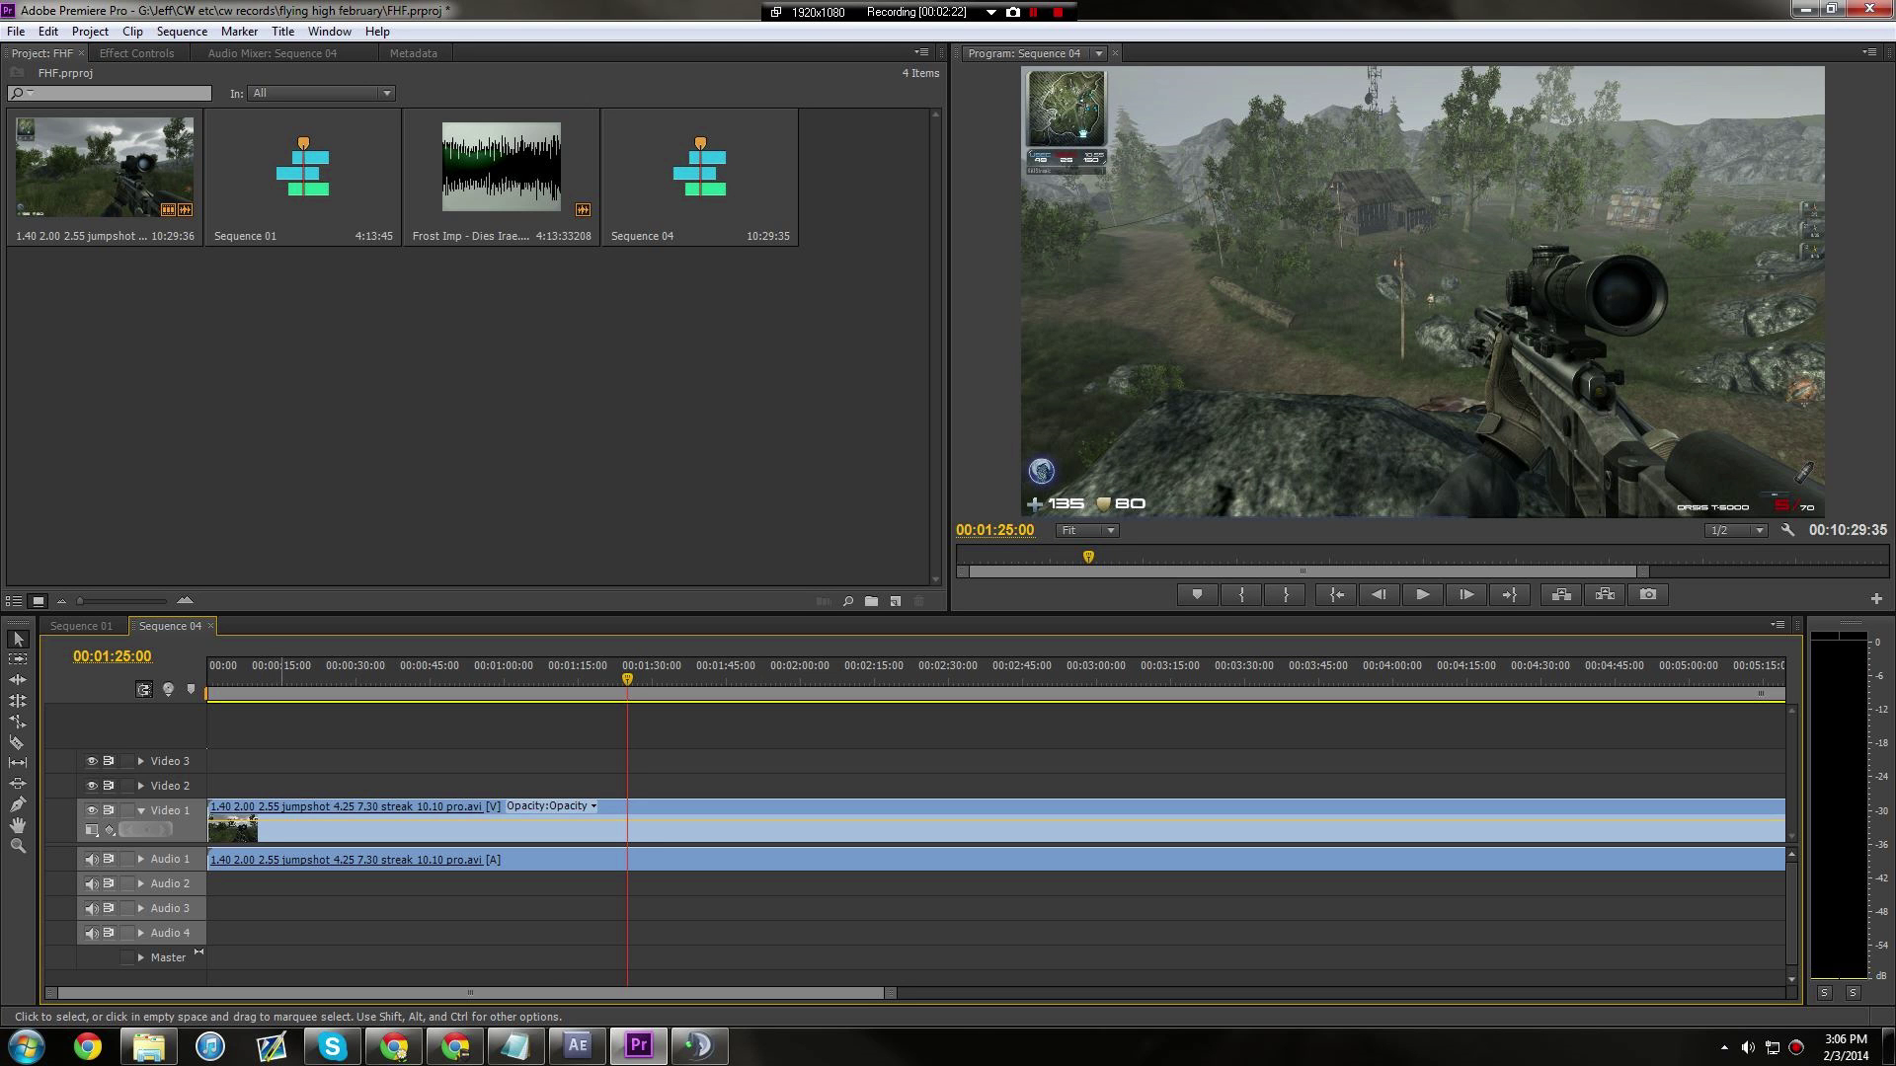
{"action": "left_click_drag", "start_coordinate": [627, 679], "coordinate": [699, 679]}
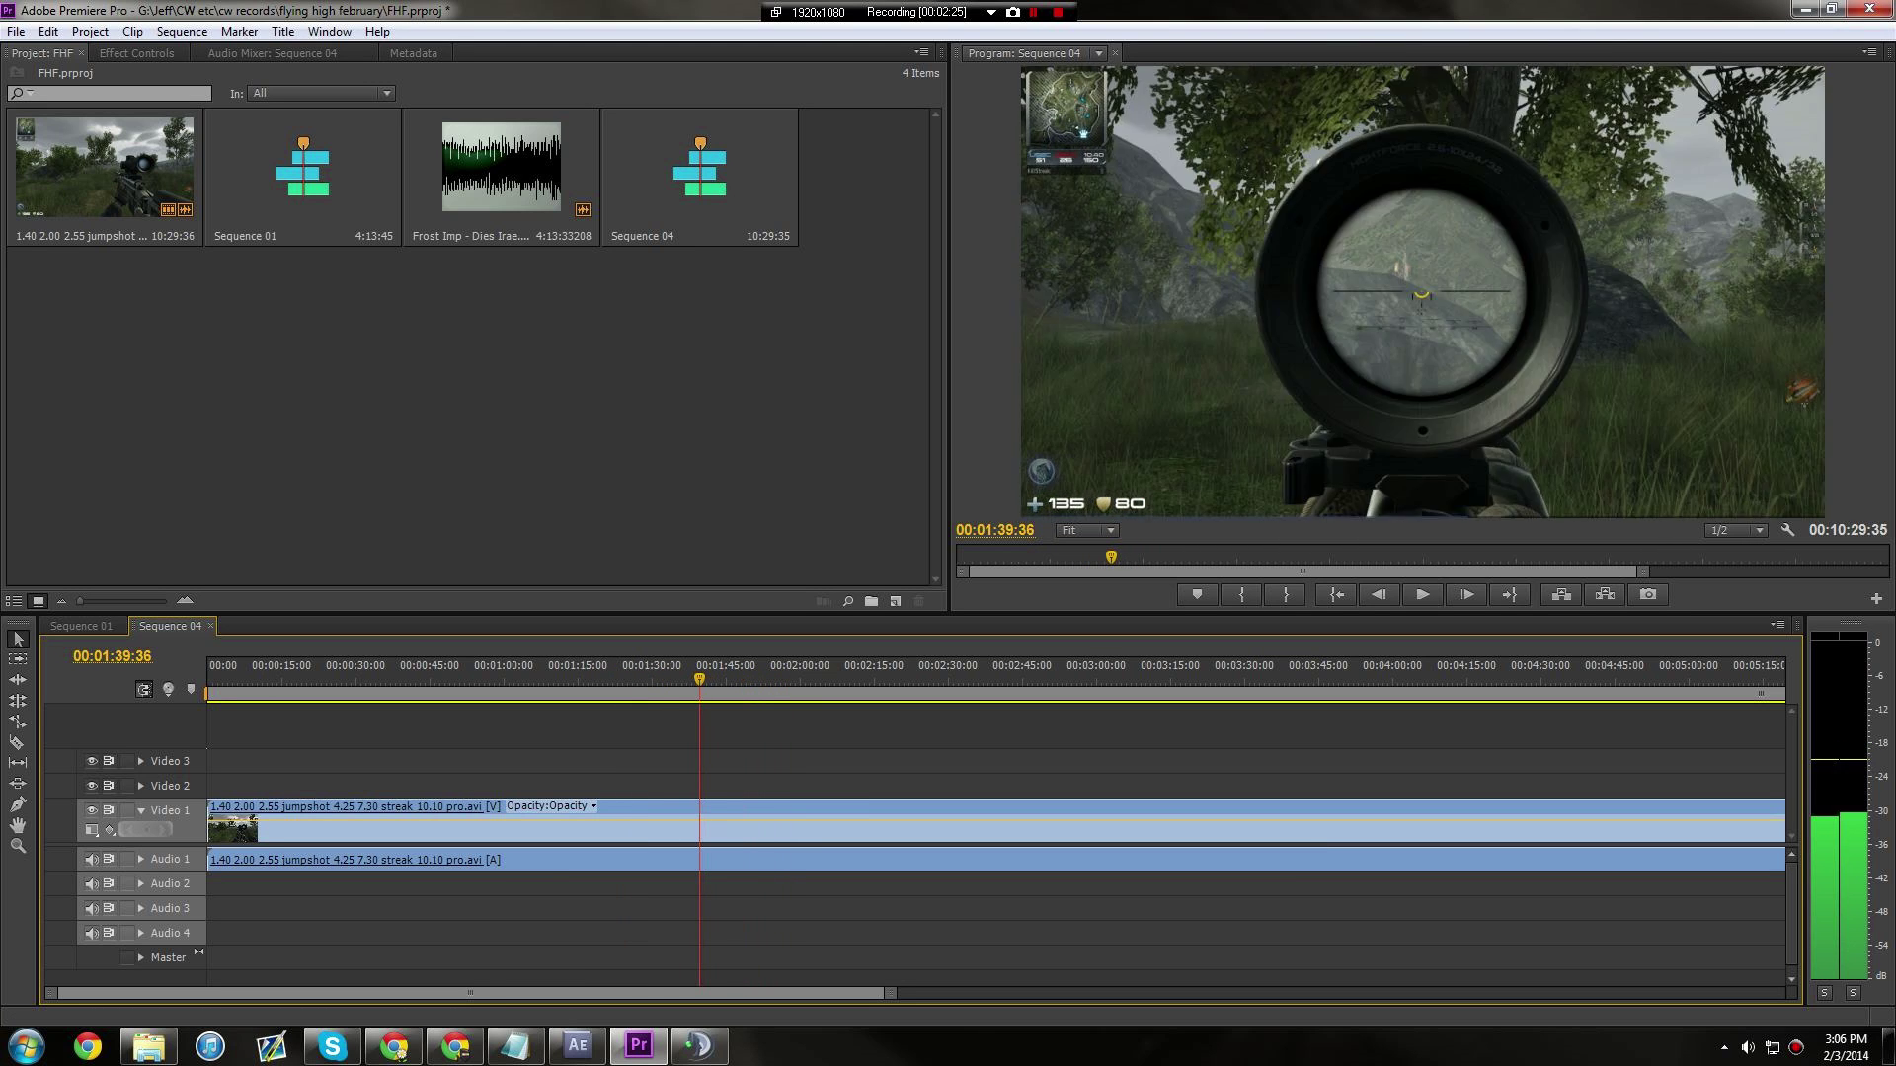
{"action": "key", "text": "l"}
{"action": "key", "text": "l"}
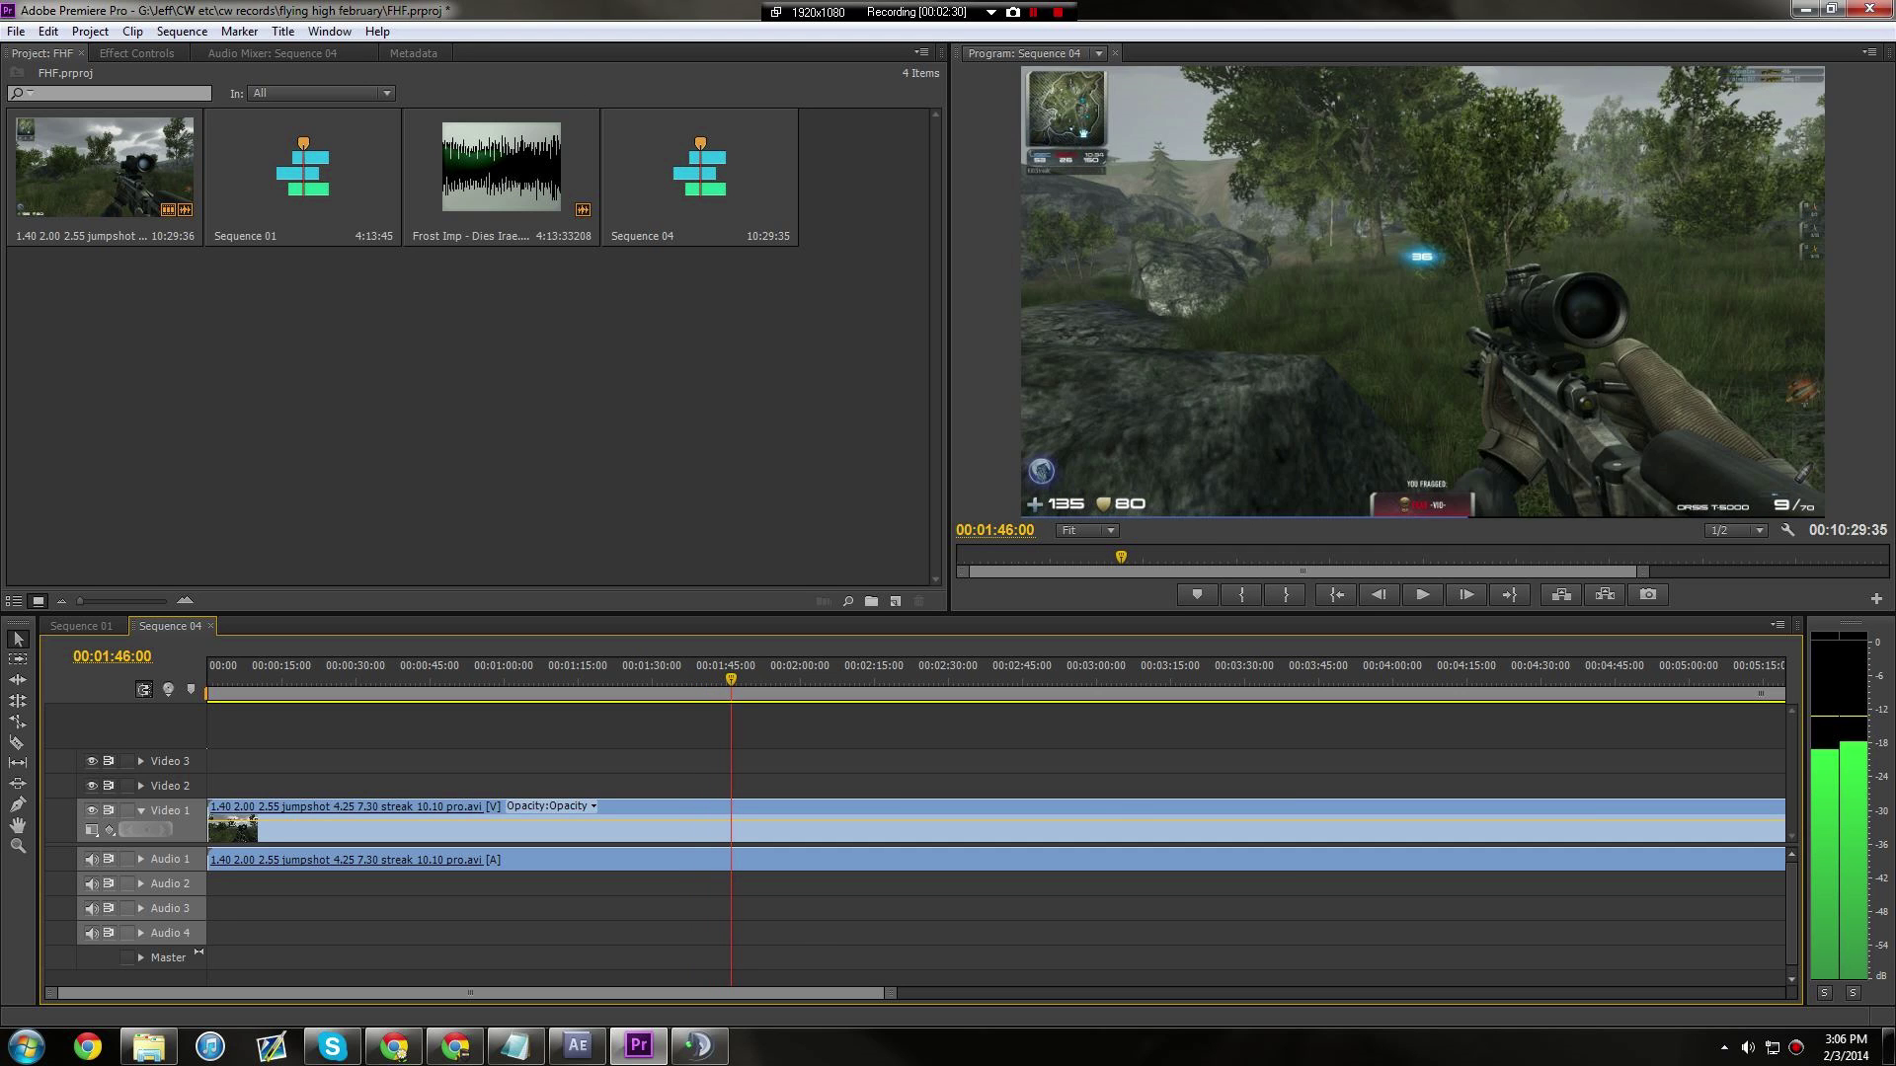
{"action": "key", "text": "j"}
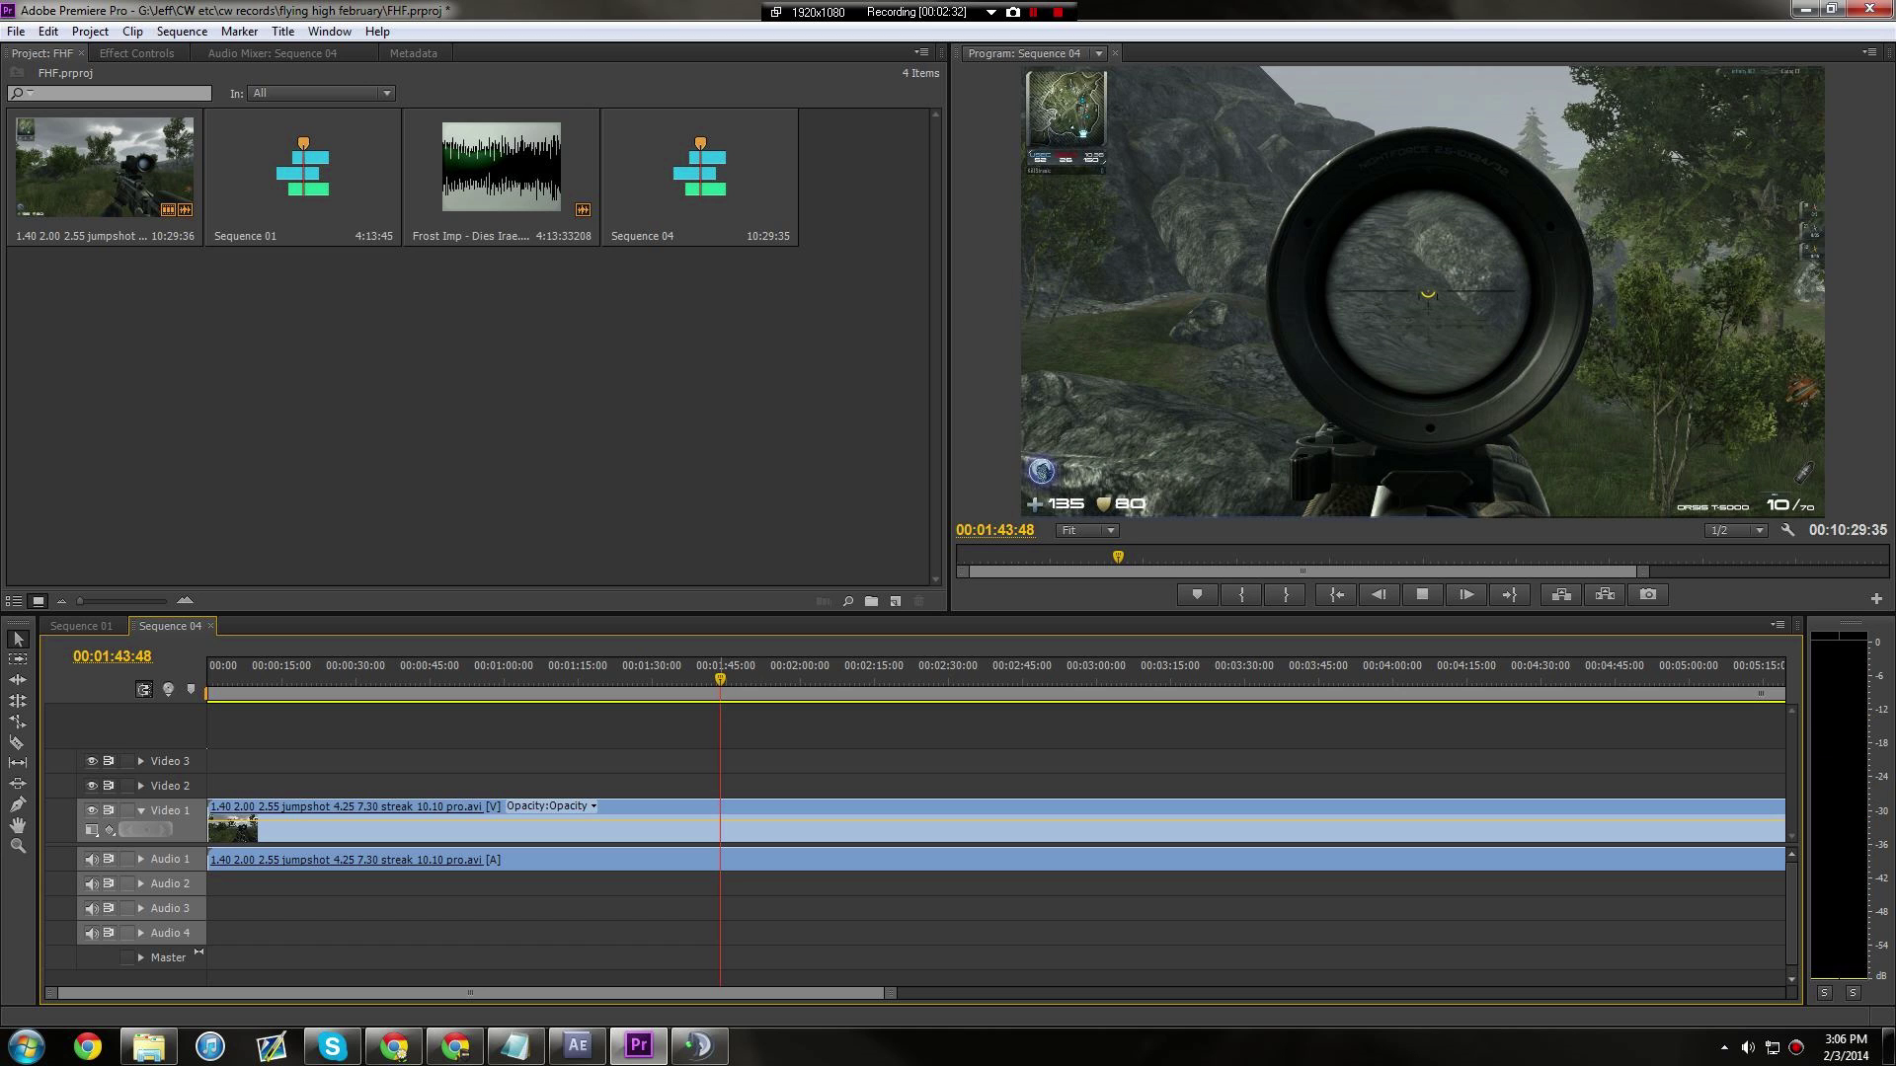
{"action": "key", "text": "l"}
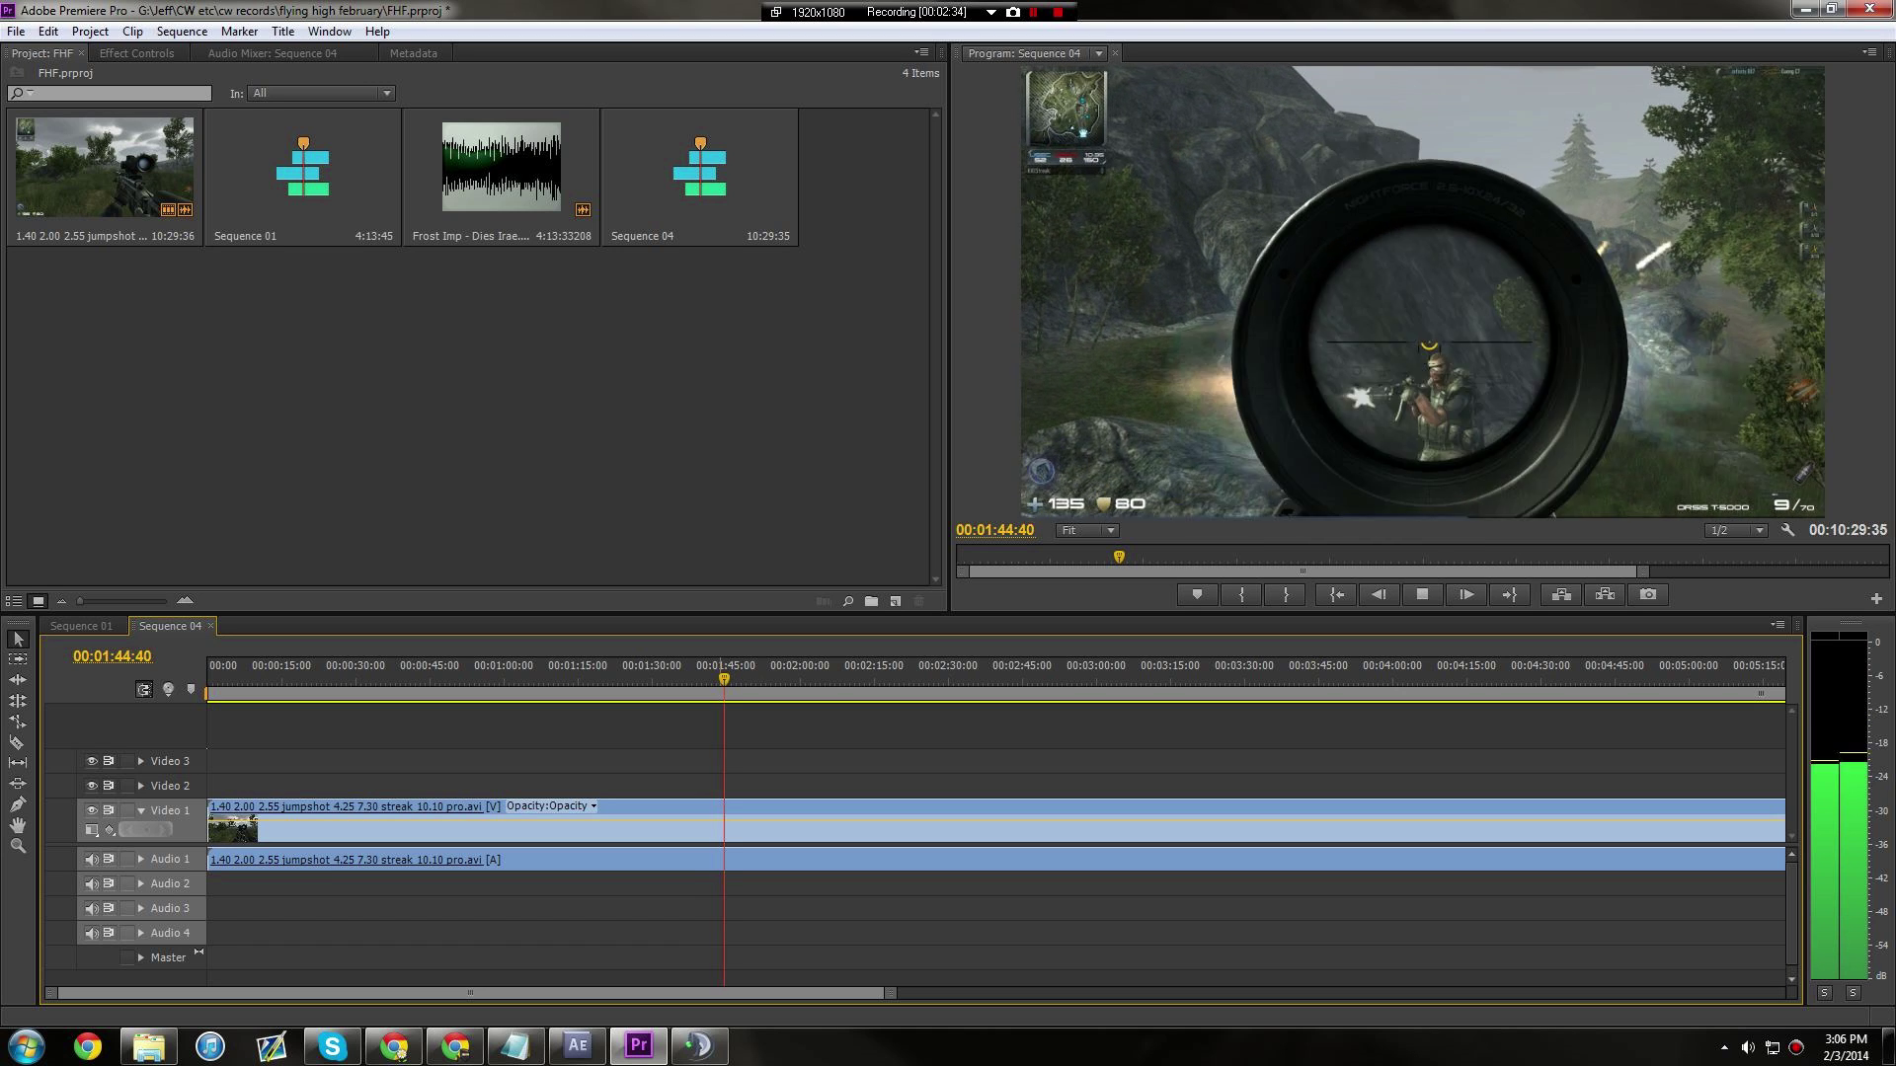
{"action": "left_click", "coordinate": [707, 671]}
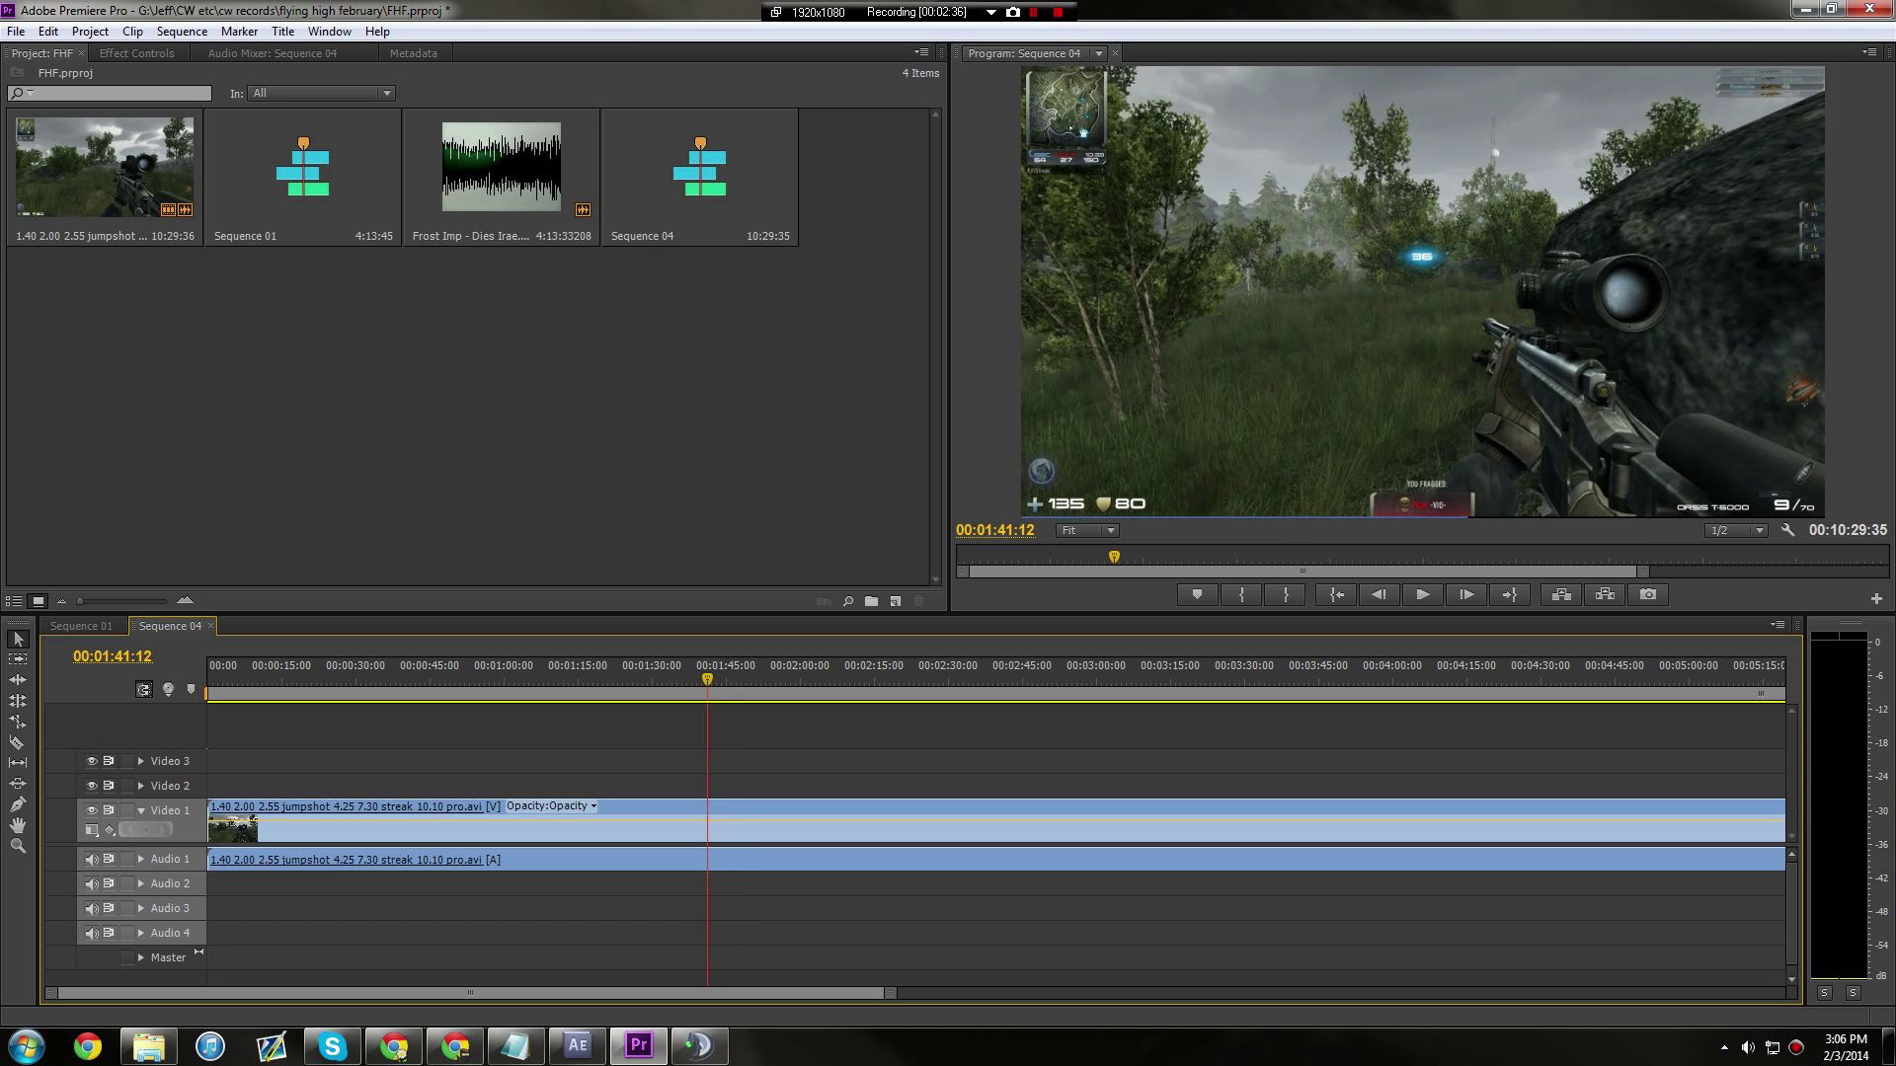
{"action": "key", "text": "l"}
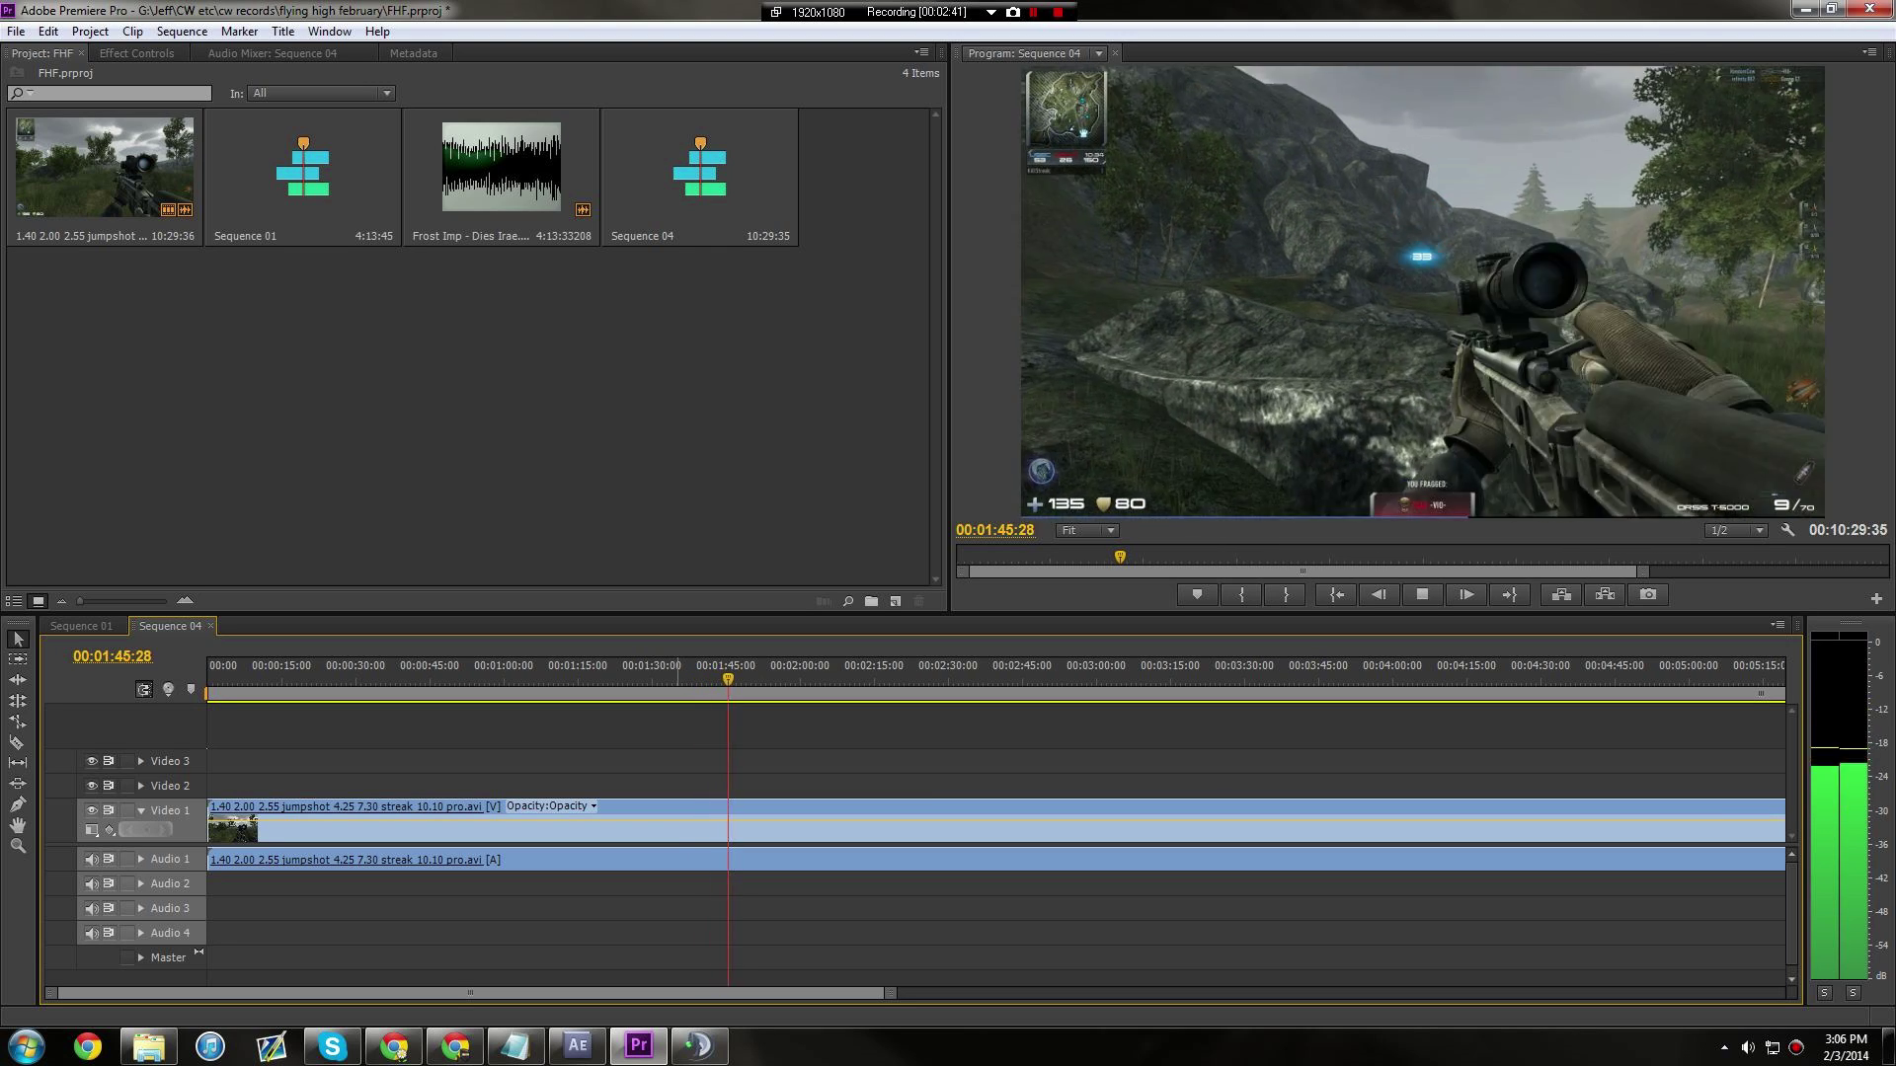
{"action": "key", "text": "k"}
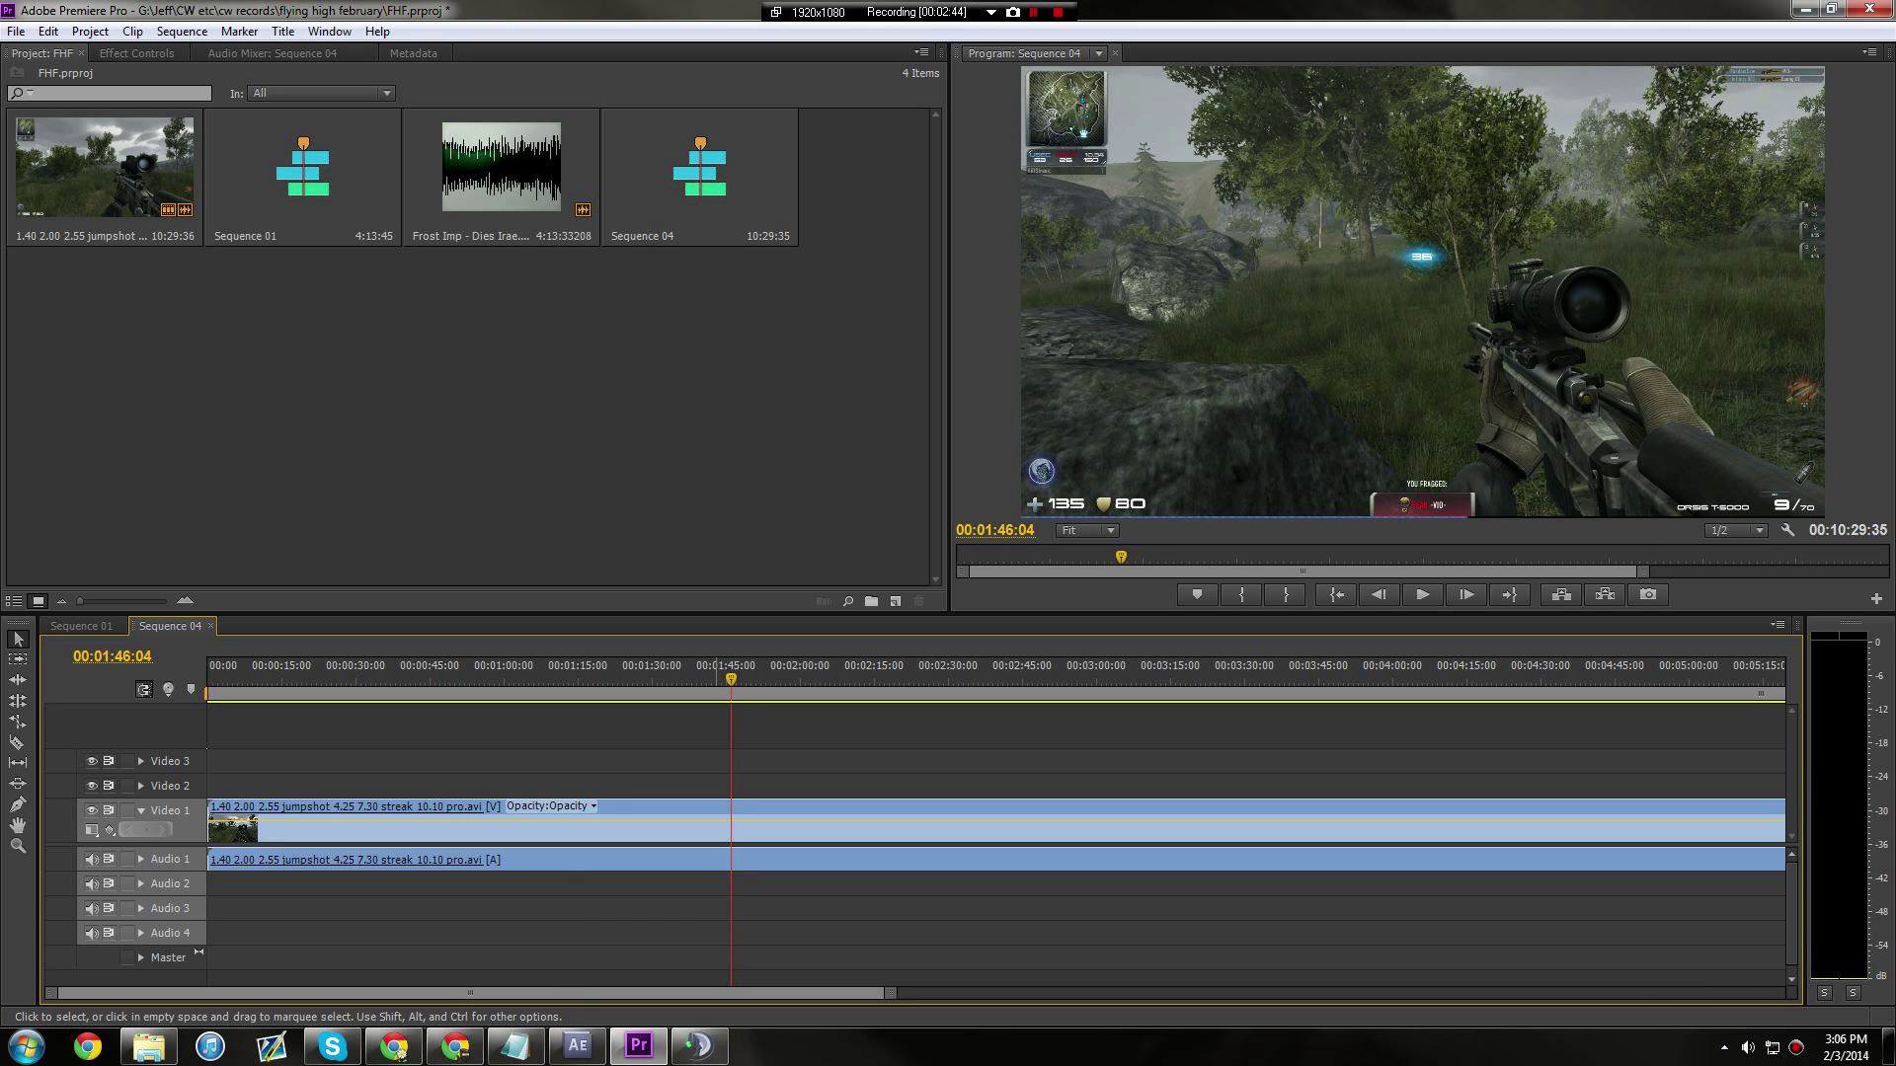
Split the gameplay clip at 00:01:43:47, just before the kill shot, using the Razor tool.
{"action": "key", "text": "Left"}
{"action": "key", "text": "Left"}
{"action": "key", "text": "Left"}
{"action": "key", "text": "Left"}
{"action": "key", "text": "Left"}
{"action": "key", "text": "Left"}
{"action": "key", "text": "Left"}
{"action": "key", "text": "Left"}
{"action": "key", "text": "Left"}
{"action": "key", "text": "Left"}
{"action": "key", "text": "Left"}
{"action": "key", "text": "Left"}
{"action": "key", "text": "Left"}
{"action": "key", "text": "Left"}
{"action": "key", "text": "Left"}
{"action": "key", "text": "Left"}
{"action": "key", "text": "Left"}
{"action": "key", "text": "Left"}
{"action": "key", "text": "Left"}
{"action": "key", "text": "Left"}
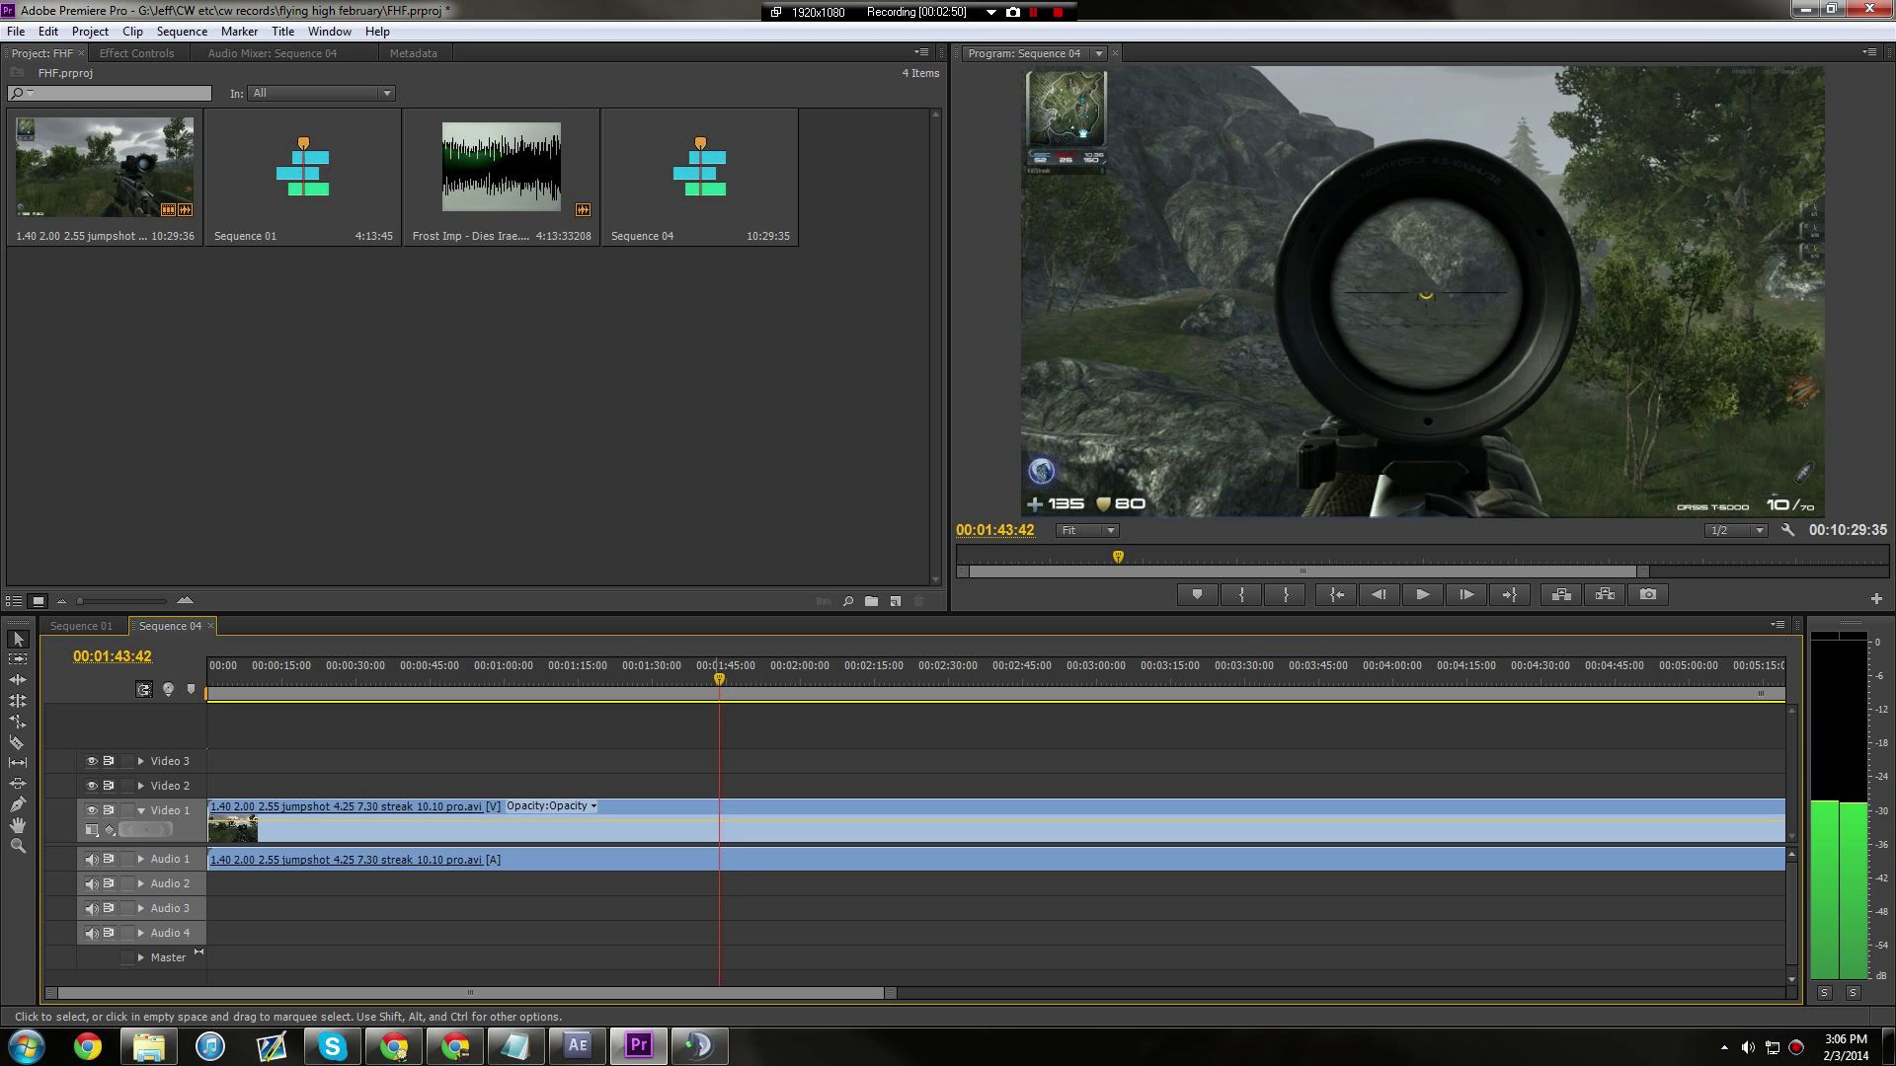
{"action": "key", "text": "Right"}
{"action": "key", "text": "Right"}
{"action": "key", "text": "Right"}
{"action": "key", "text": "Right"}
{"action": "key", "text": "Right"}
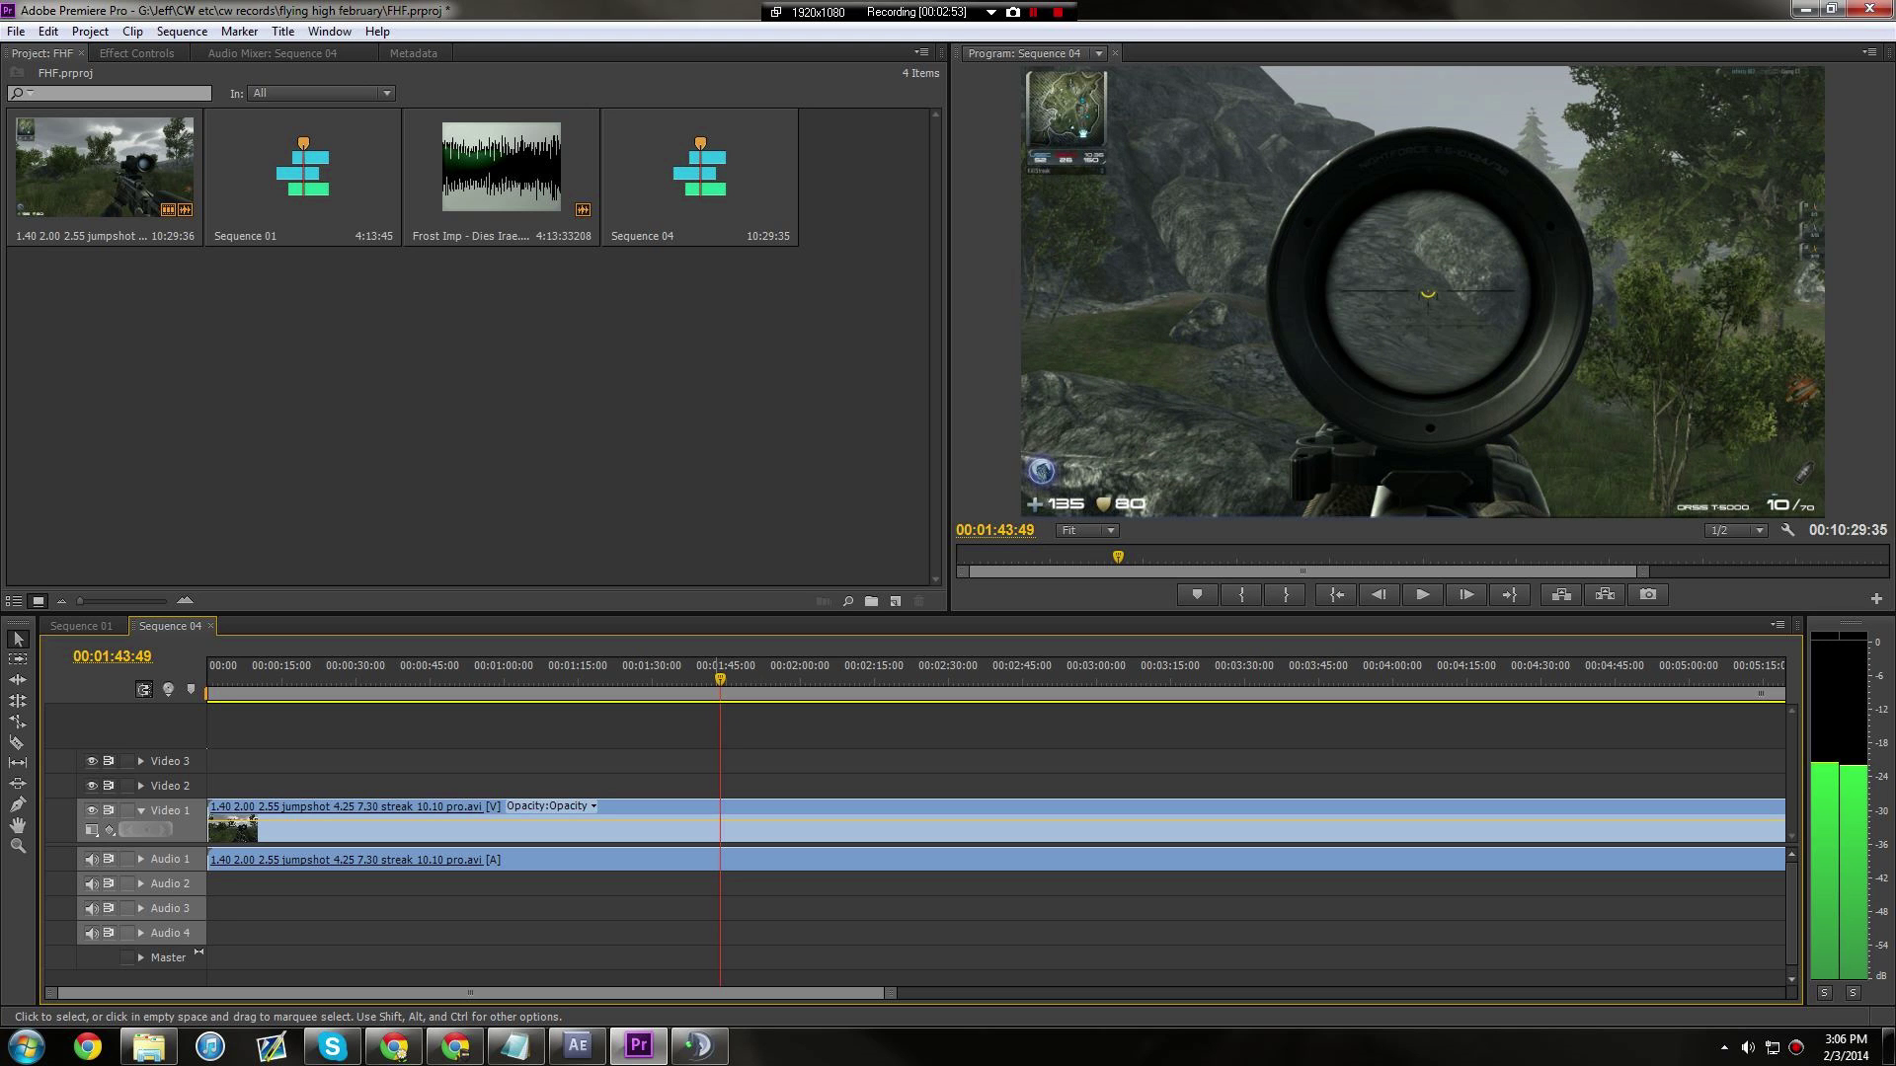
{"action": "key", "text": "Left"}
{"action": "key", "text": "Left"}
{"action": "key", "text": "c"}
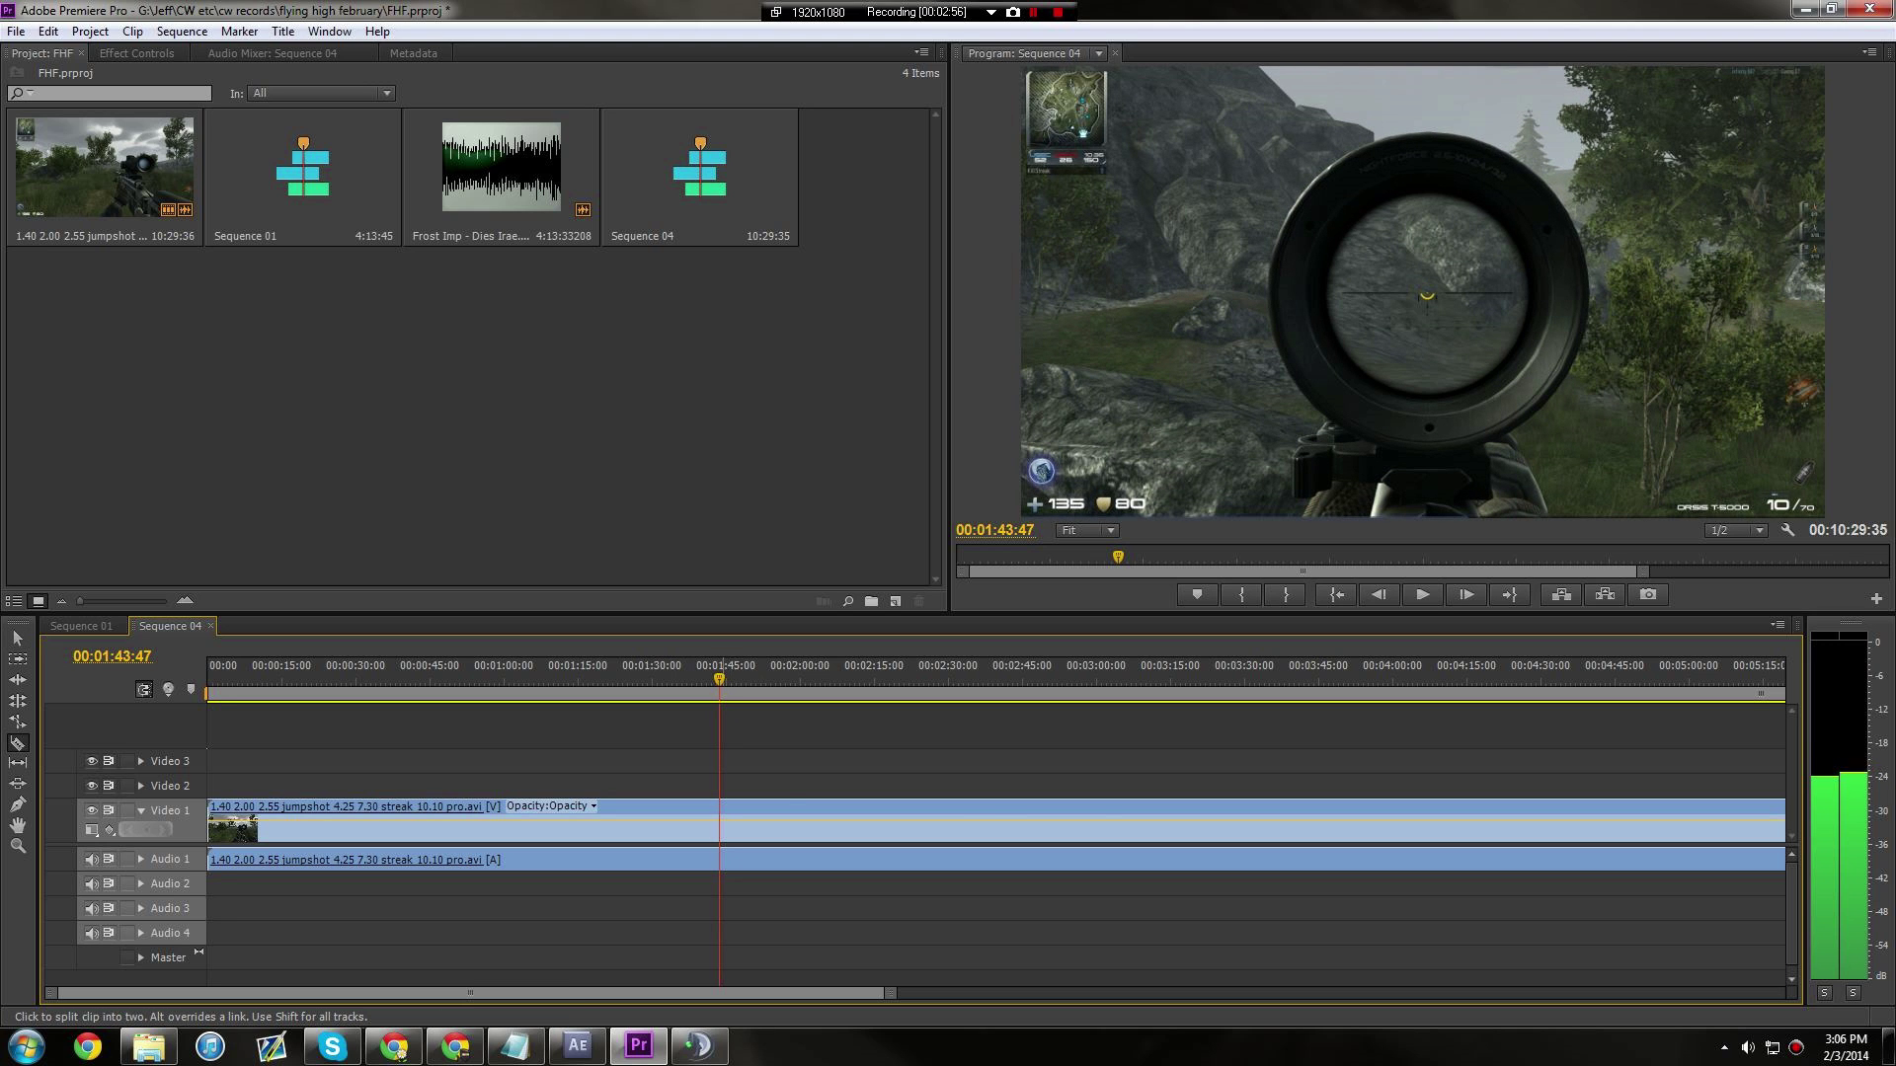
{"action": "left_click", "coordinate": [720, 824]}
Play past the kill and split the gameplay clip in Sequence 04 at 00:01:48:35 using the Razor tool.
{"action": "key", "text": "l"}
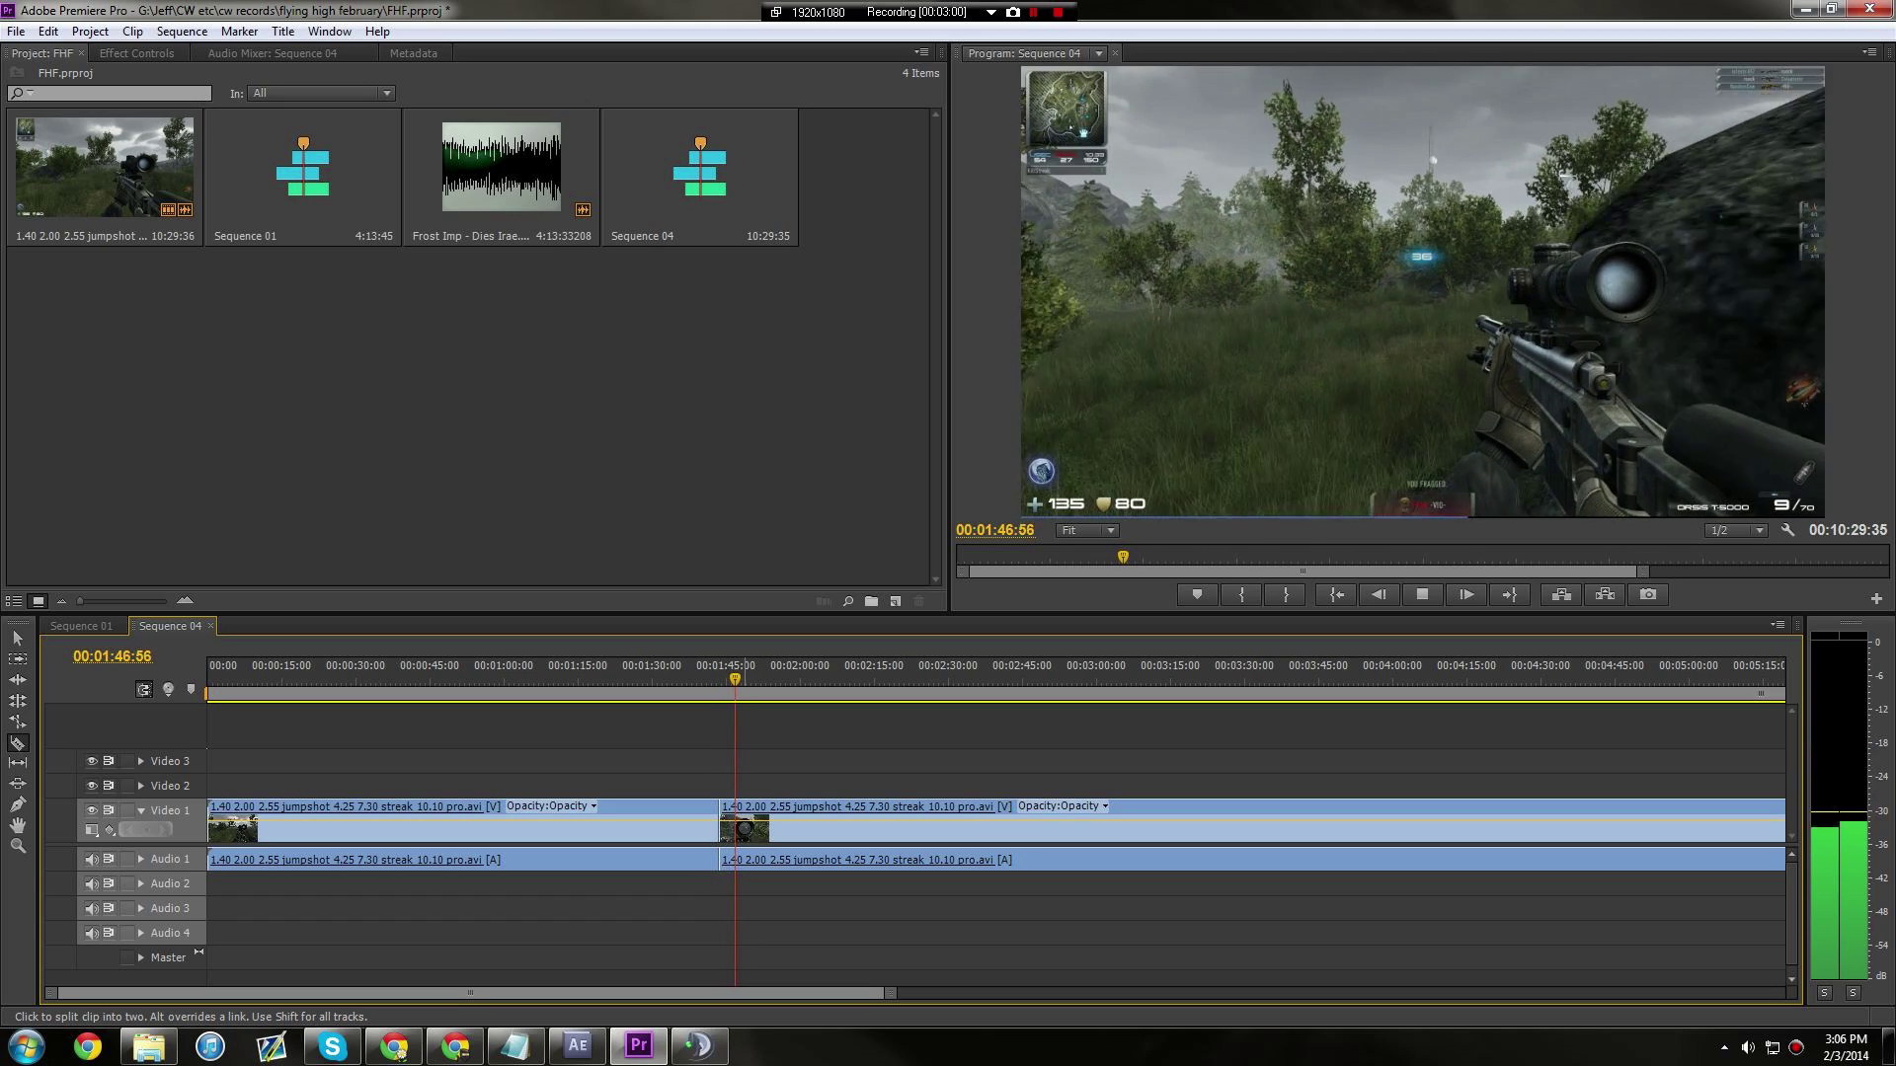
{"action": "key", "text": "k"}
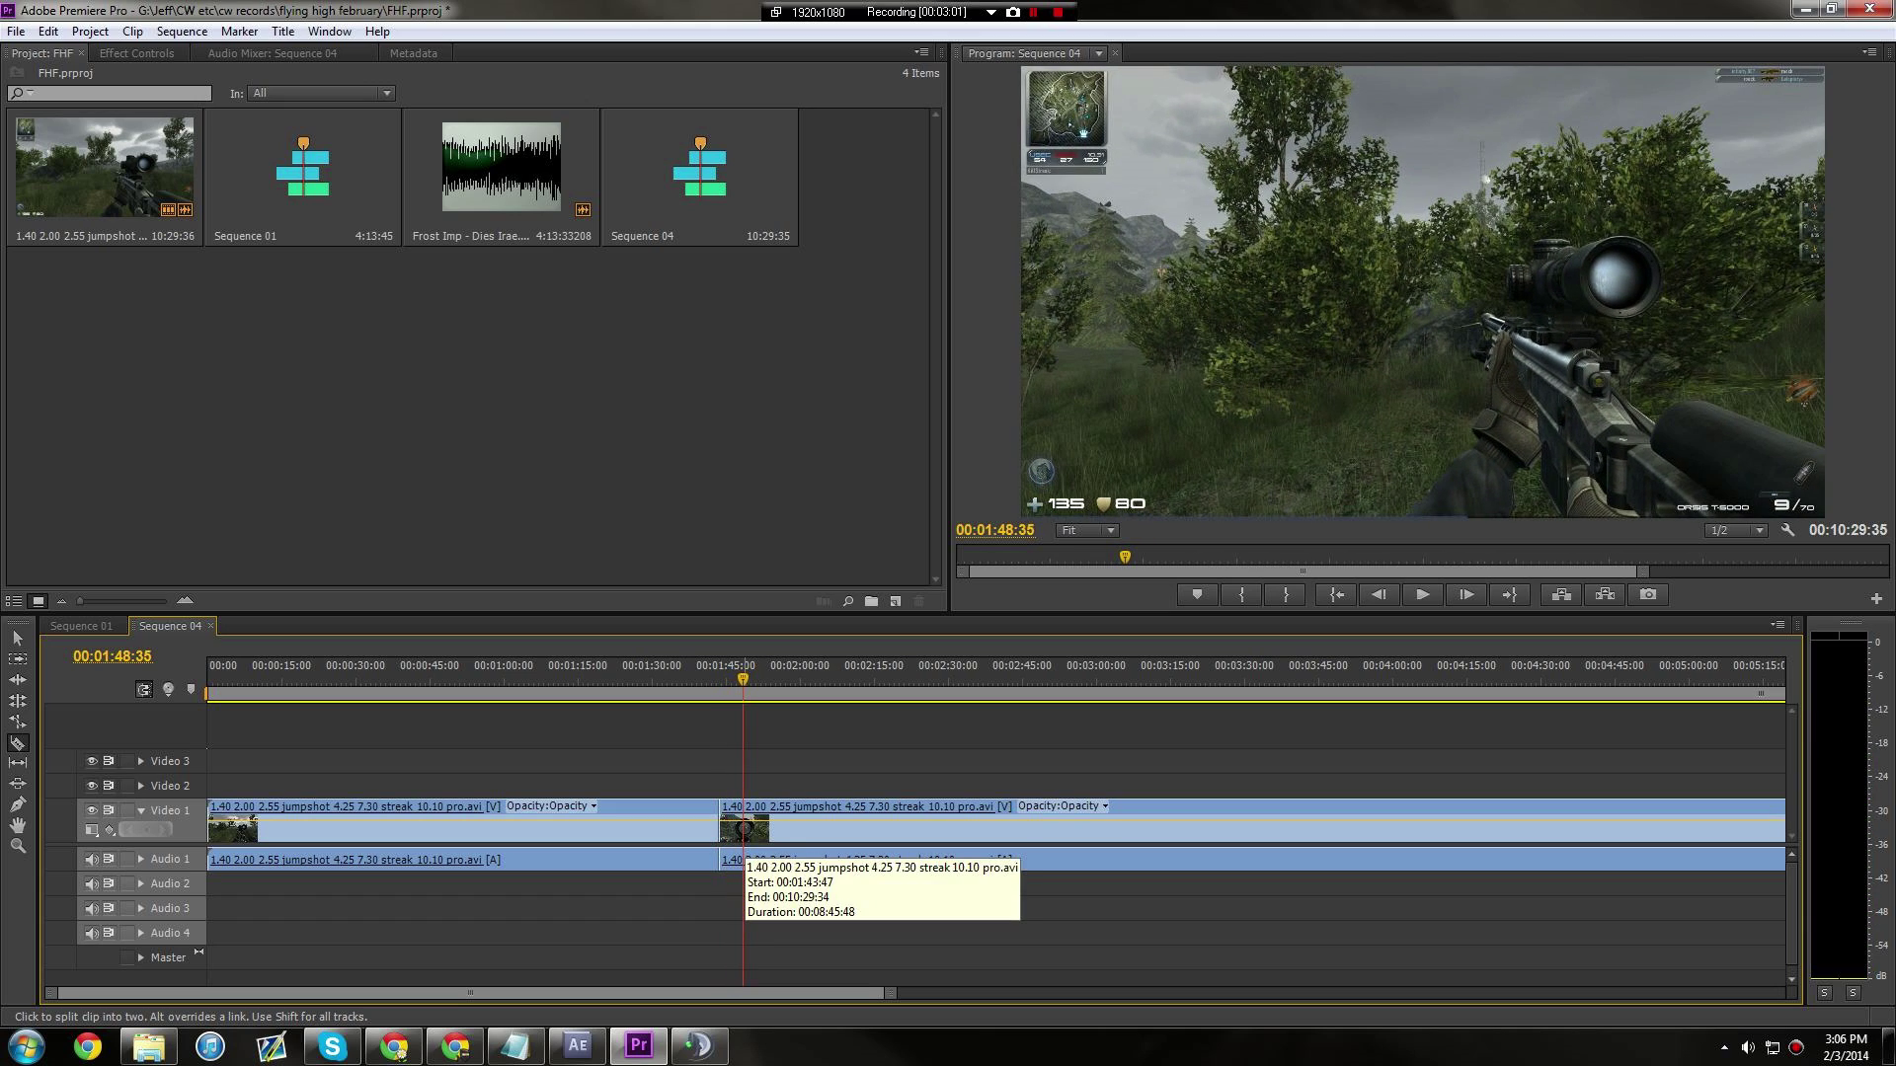
{"action": "left_click", "coordinate": [743, 827]}
{"action": "key", "text": "v"}
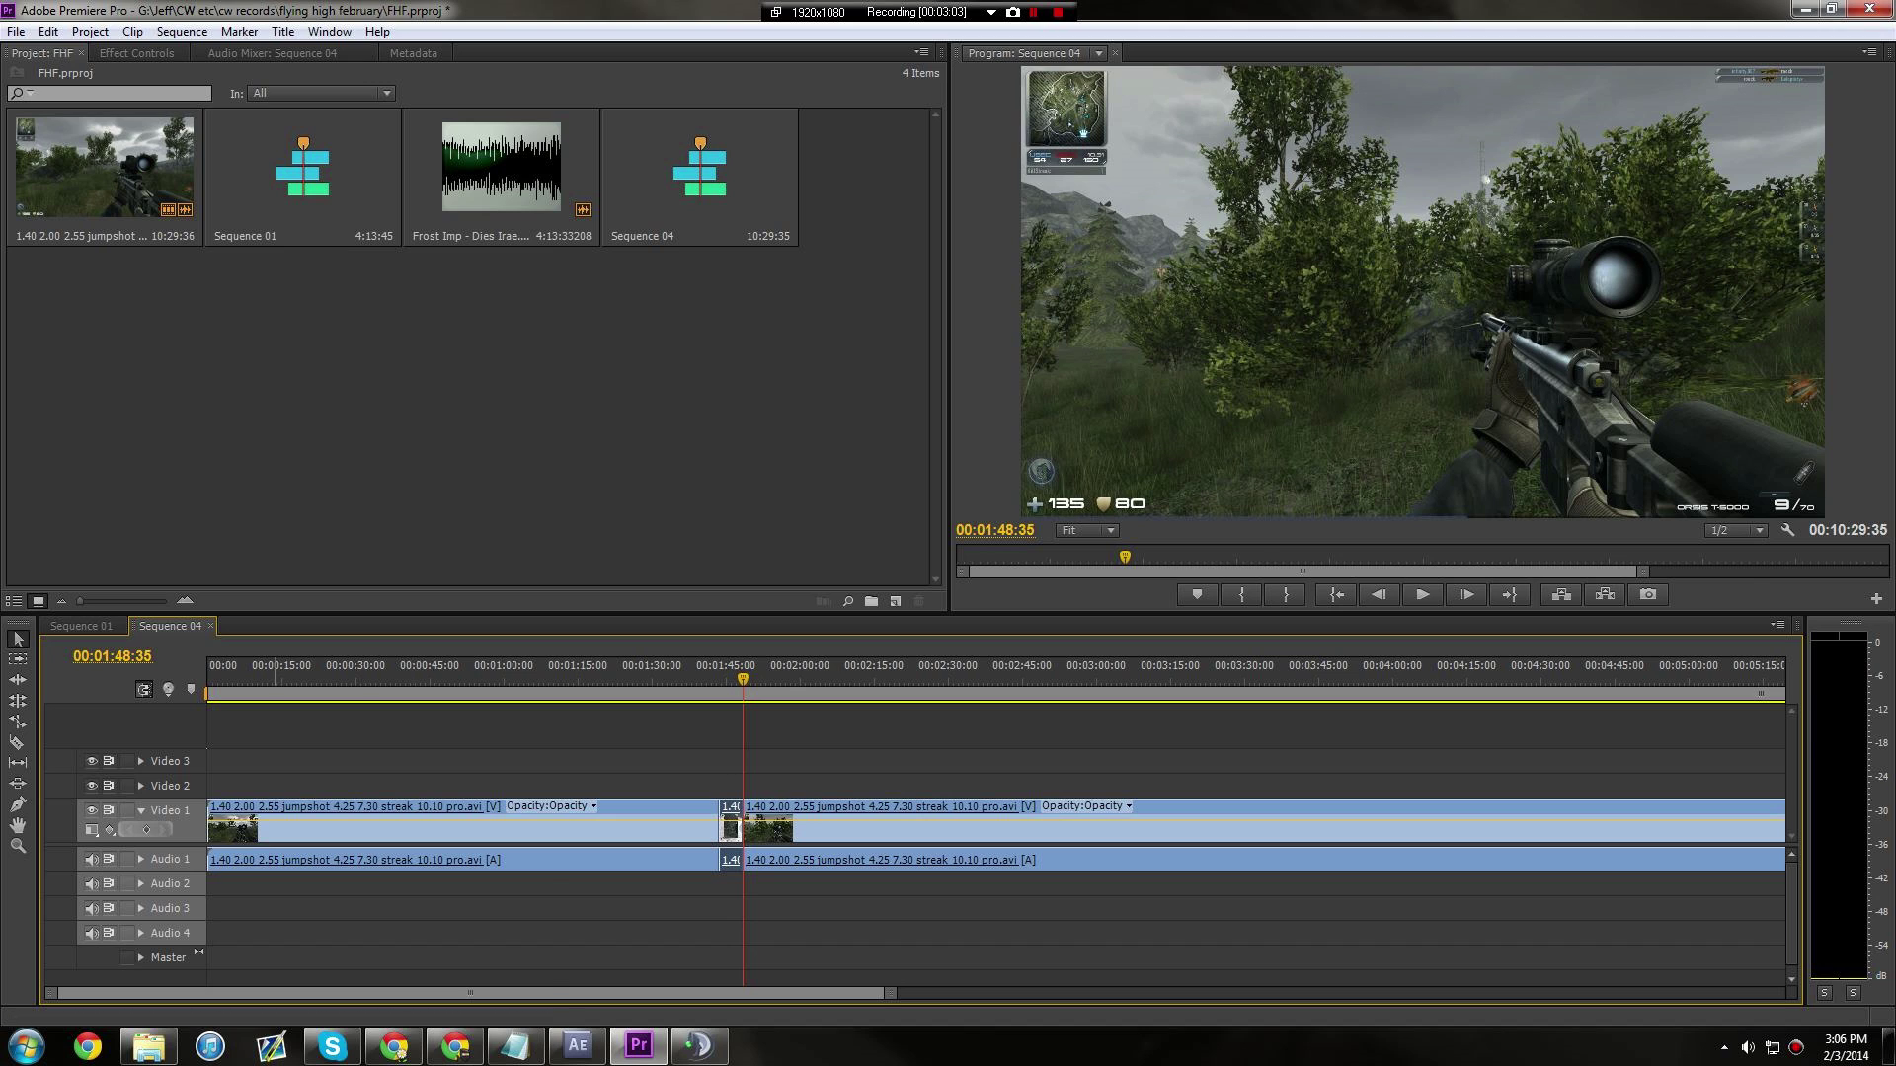
Copy the short kill segment from Sequence 04 to the start of Video 1 in Sequence 01.
{"action": "left_click", "coordinate": [82, 626]}
{"action": "left_click", "coordinate": [170, 626]}
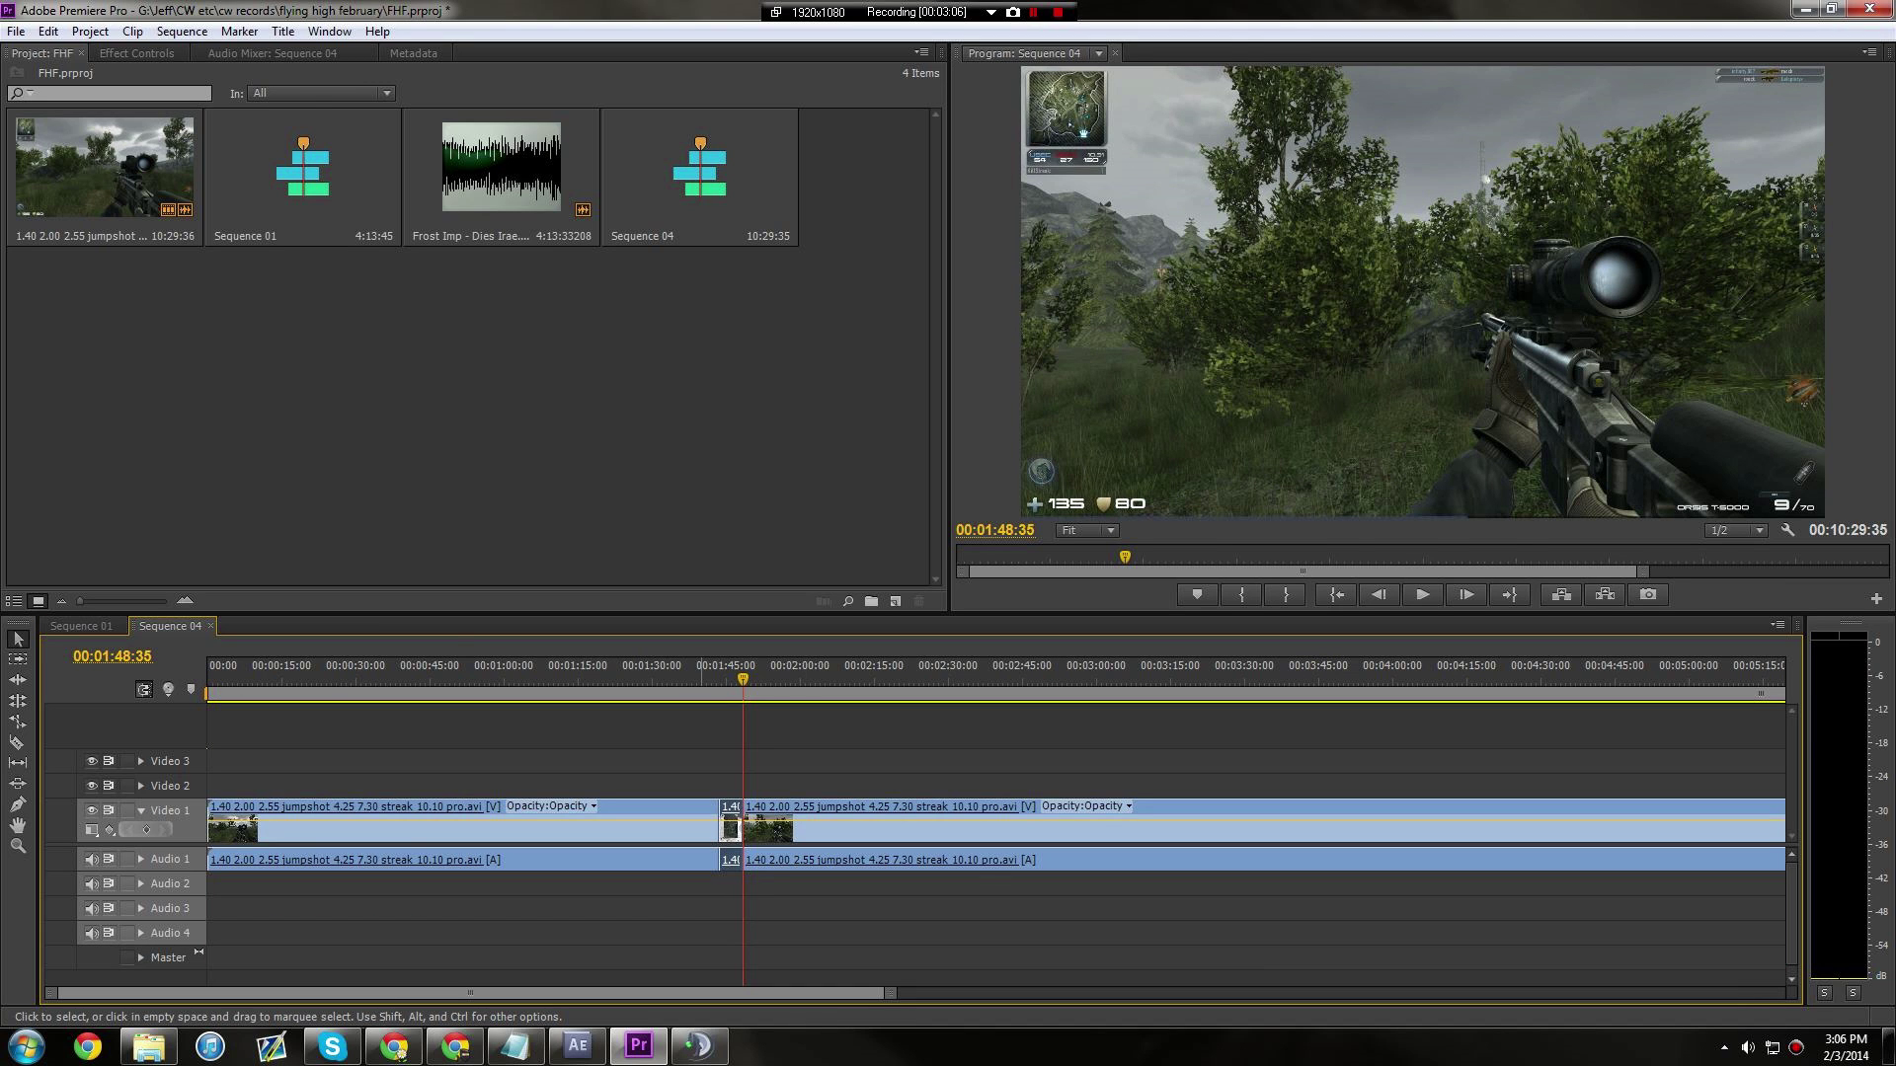
{"action": "key", "text": "c"}
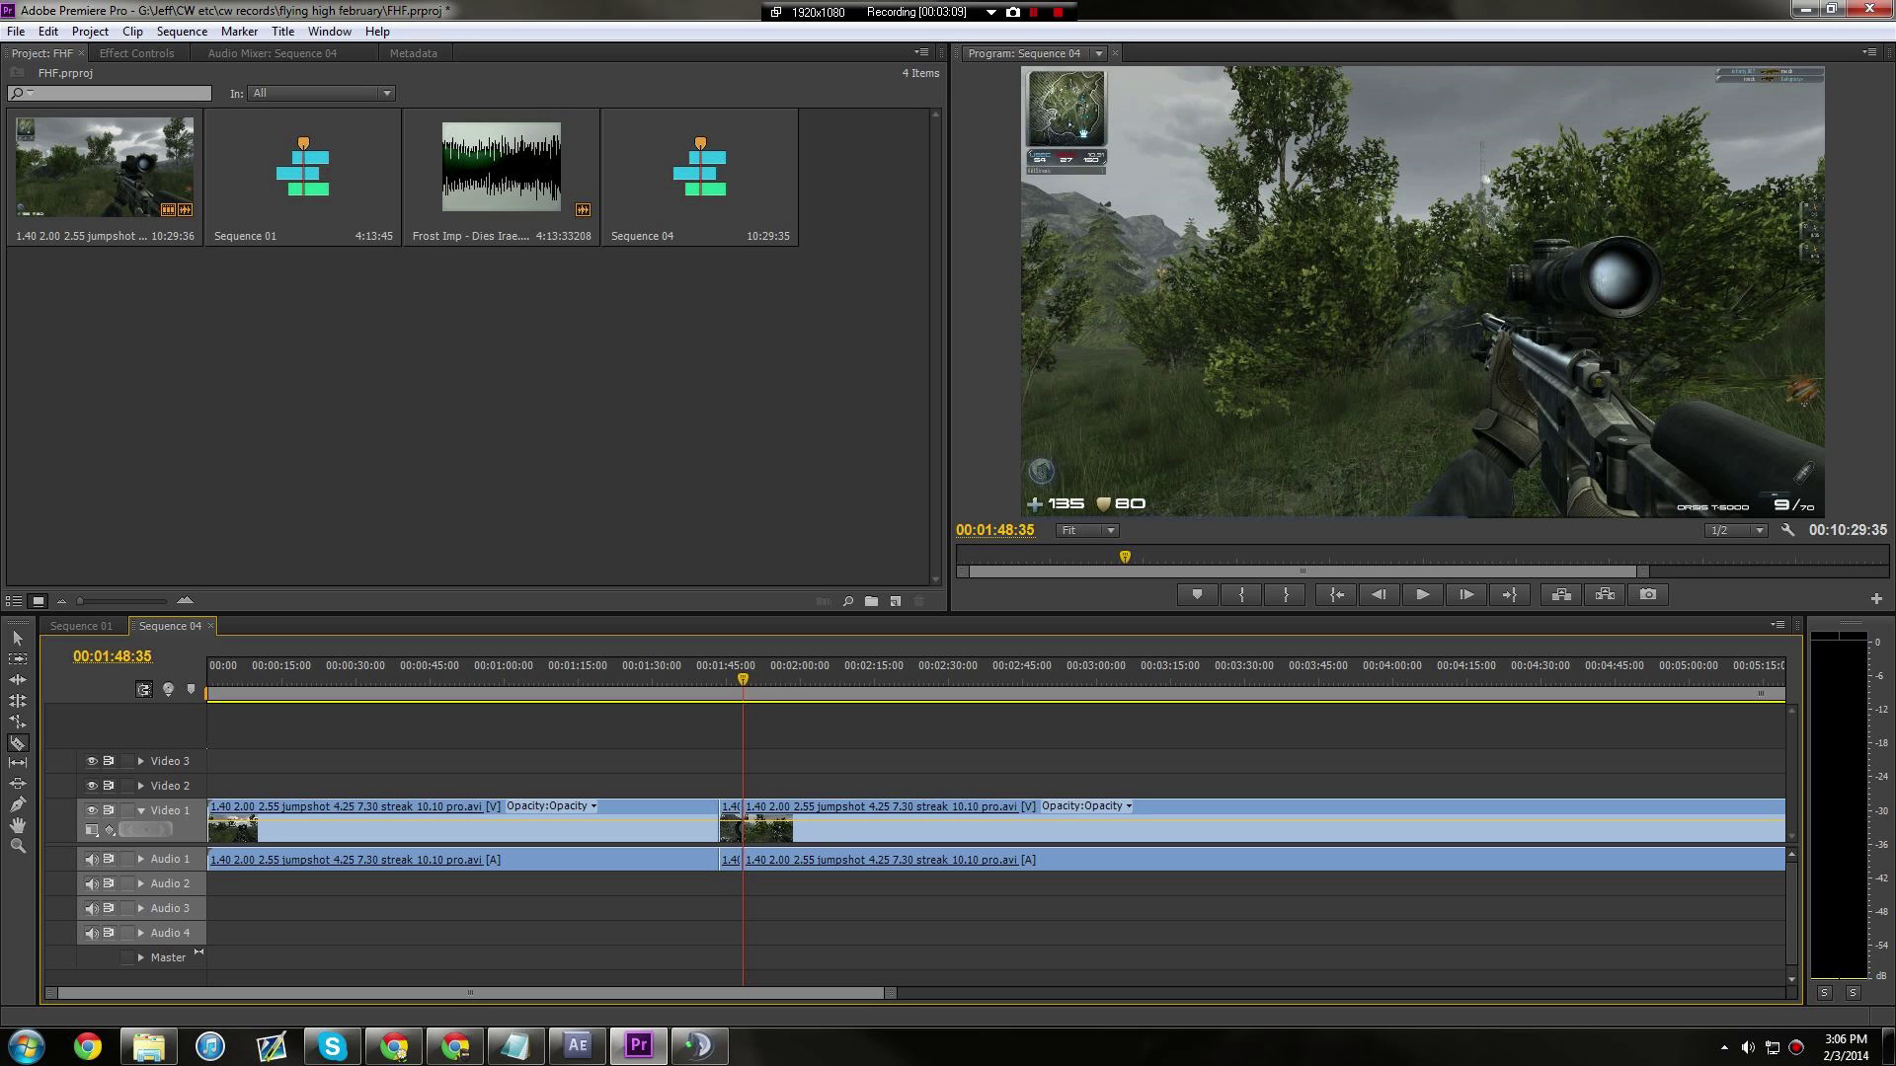
{"action": "left_click", "coordinate": [18, 639]}
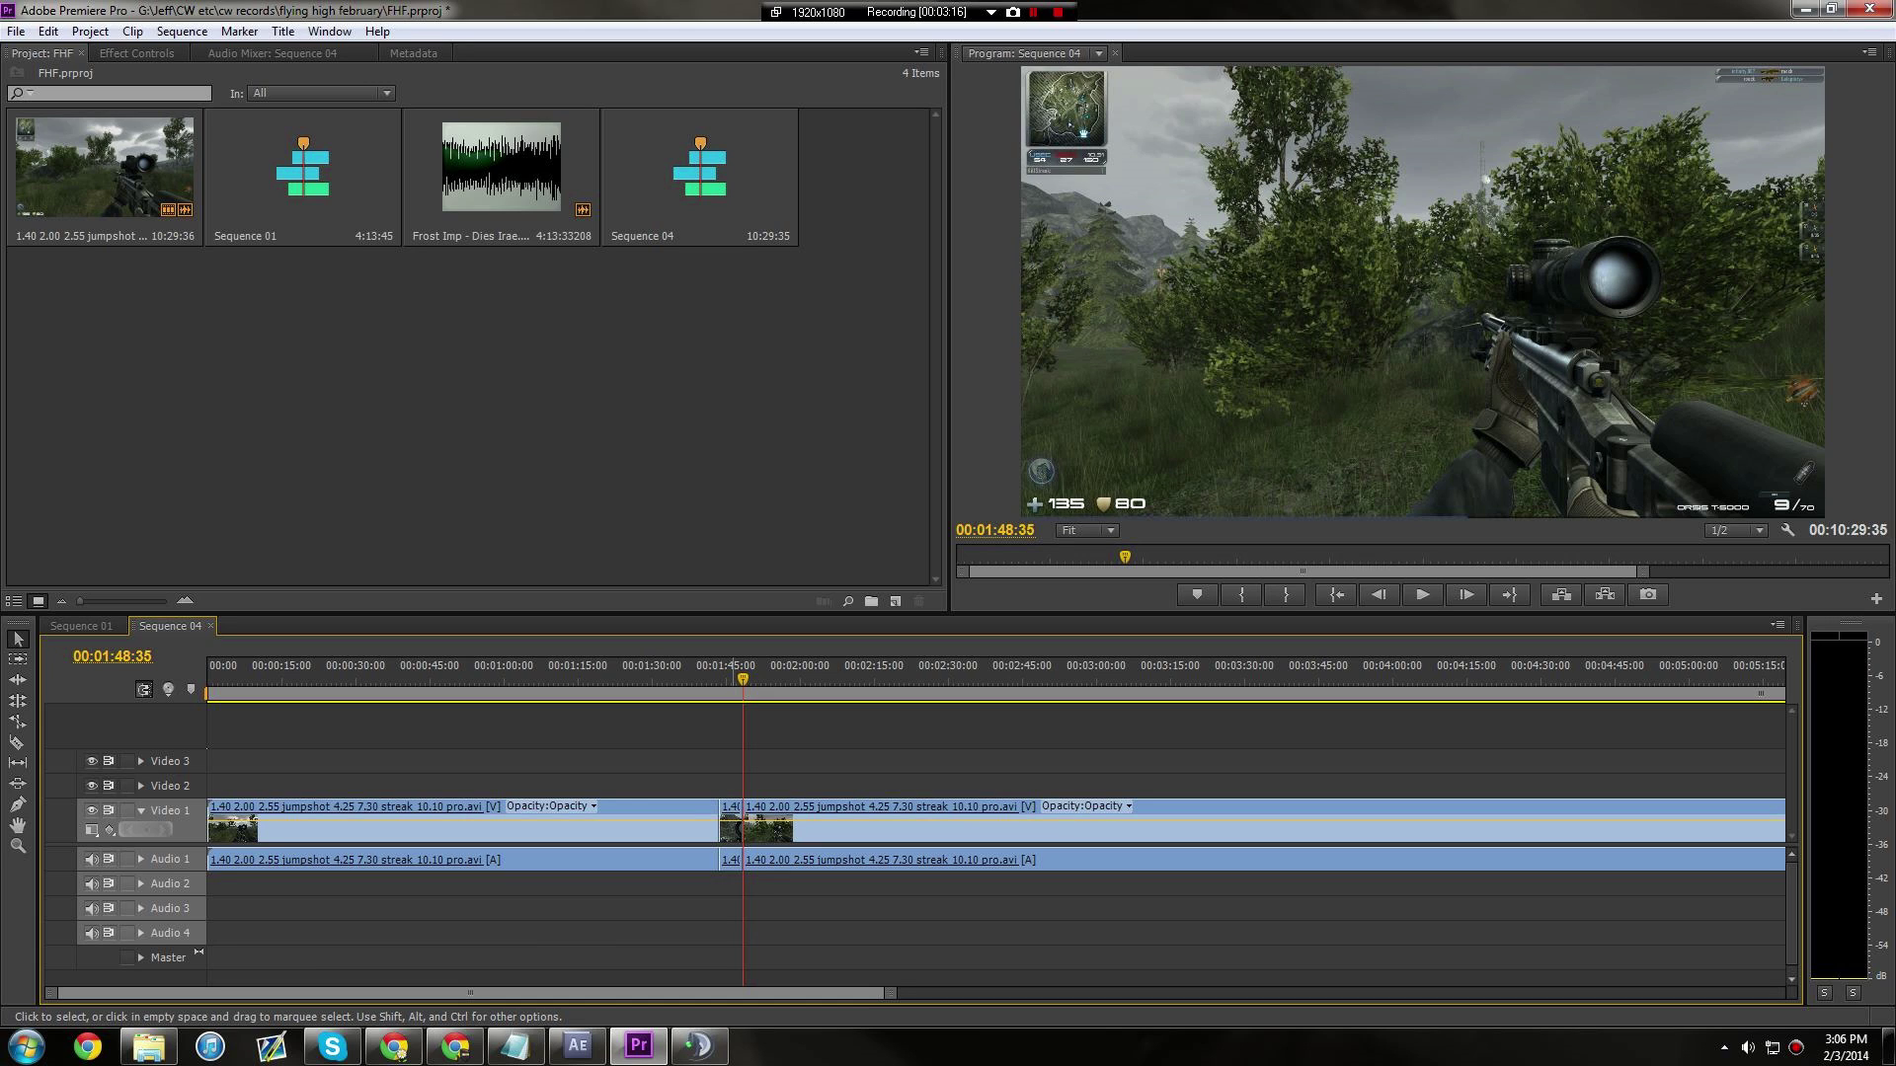
{"action": "left_click", "coordinate": [731, 825]}
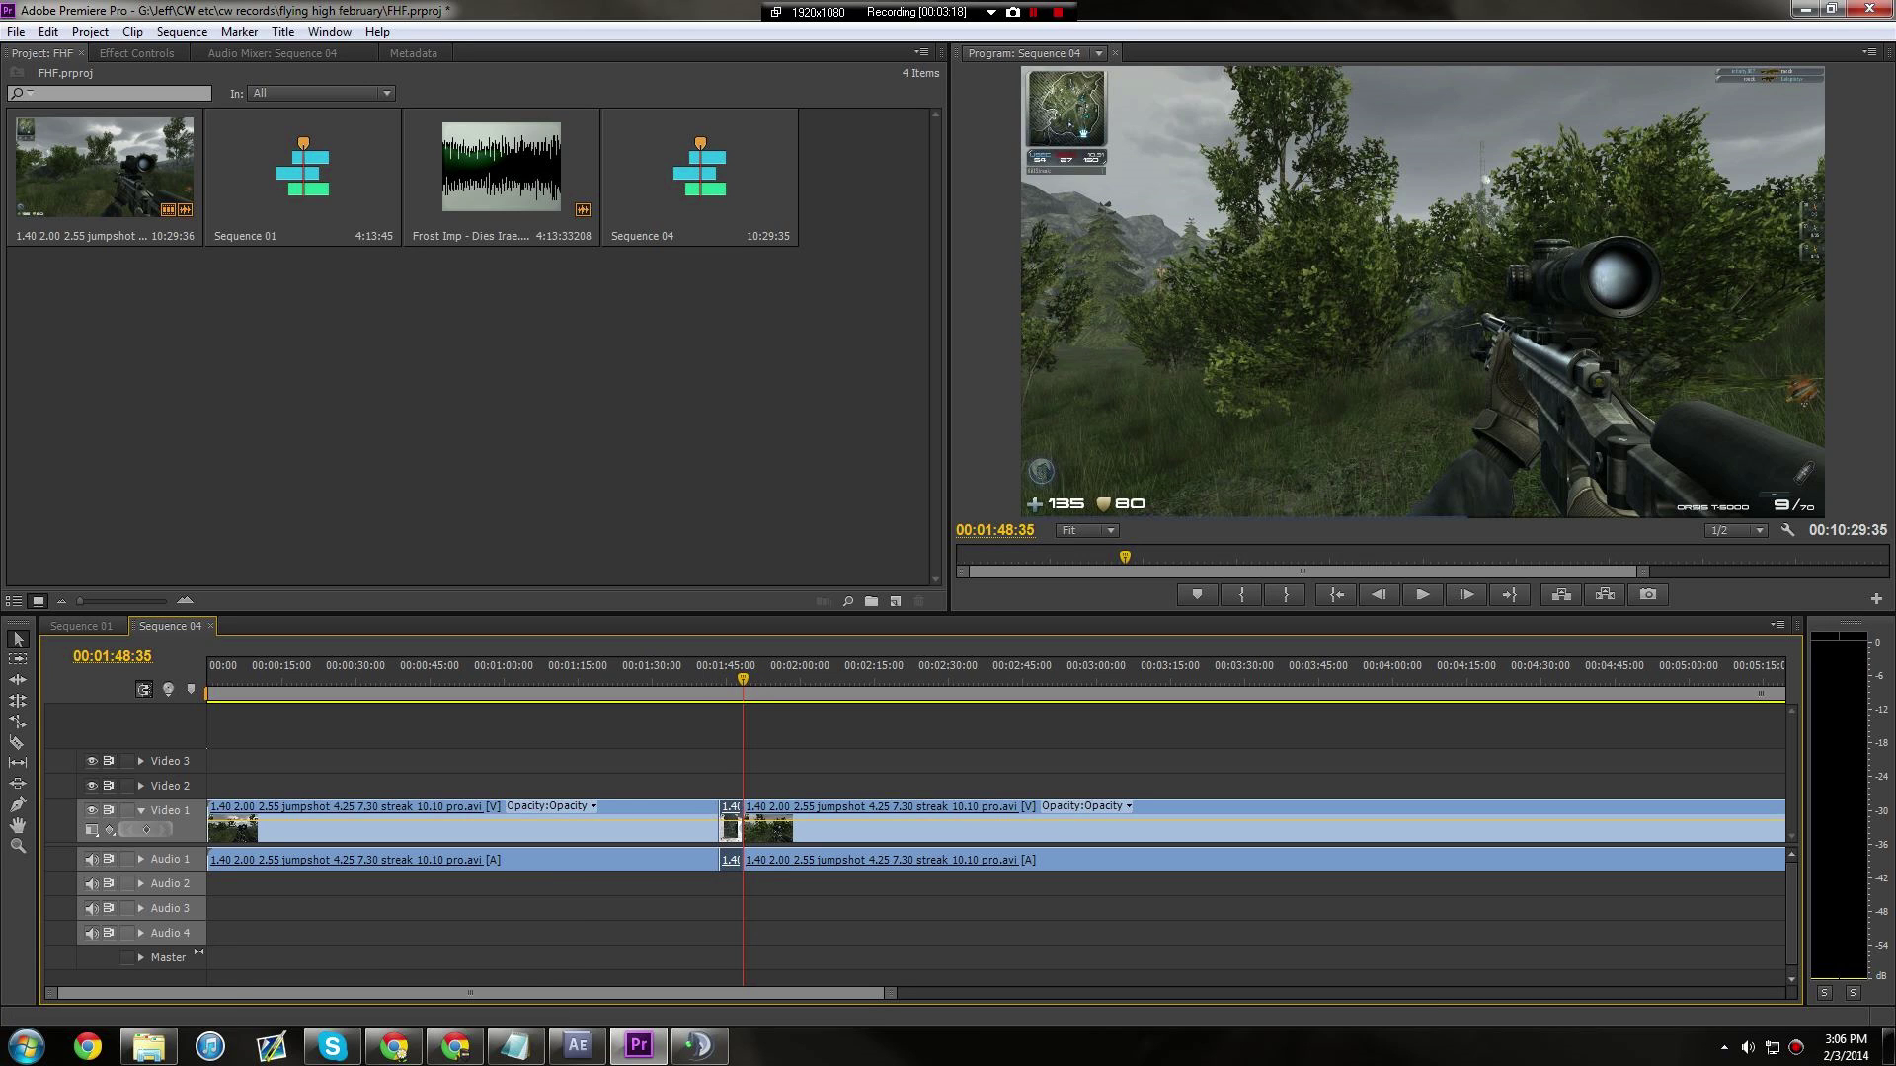
{"action": "left_click", "coordinate": [82, 626]}
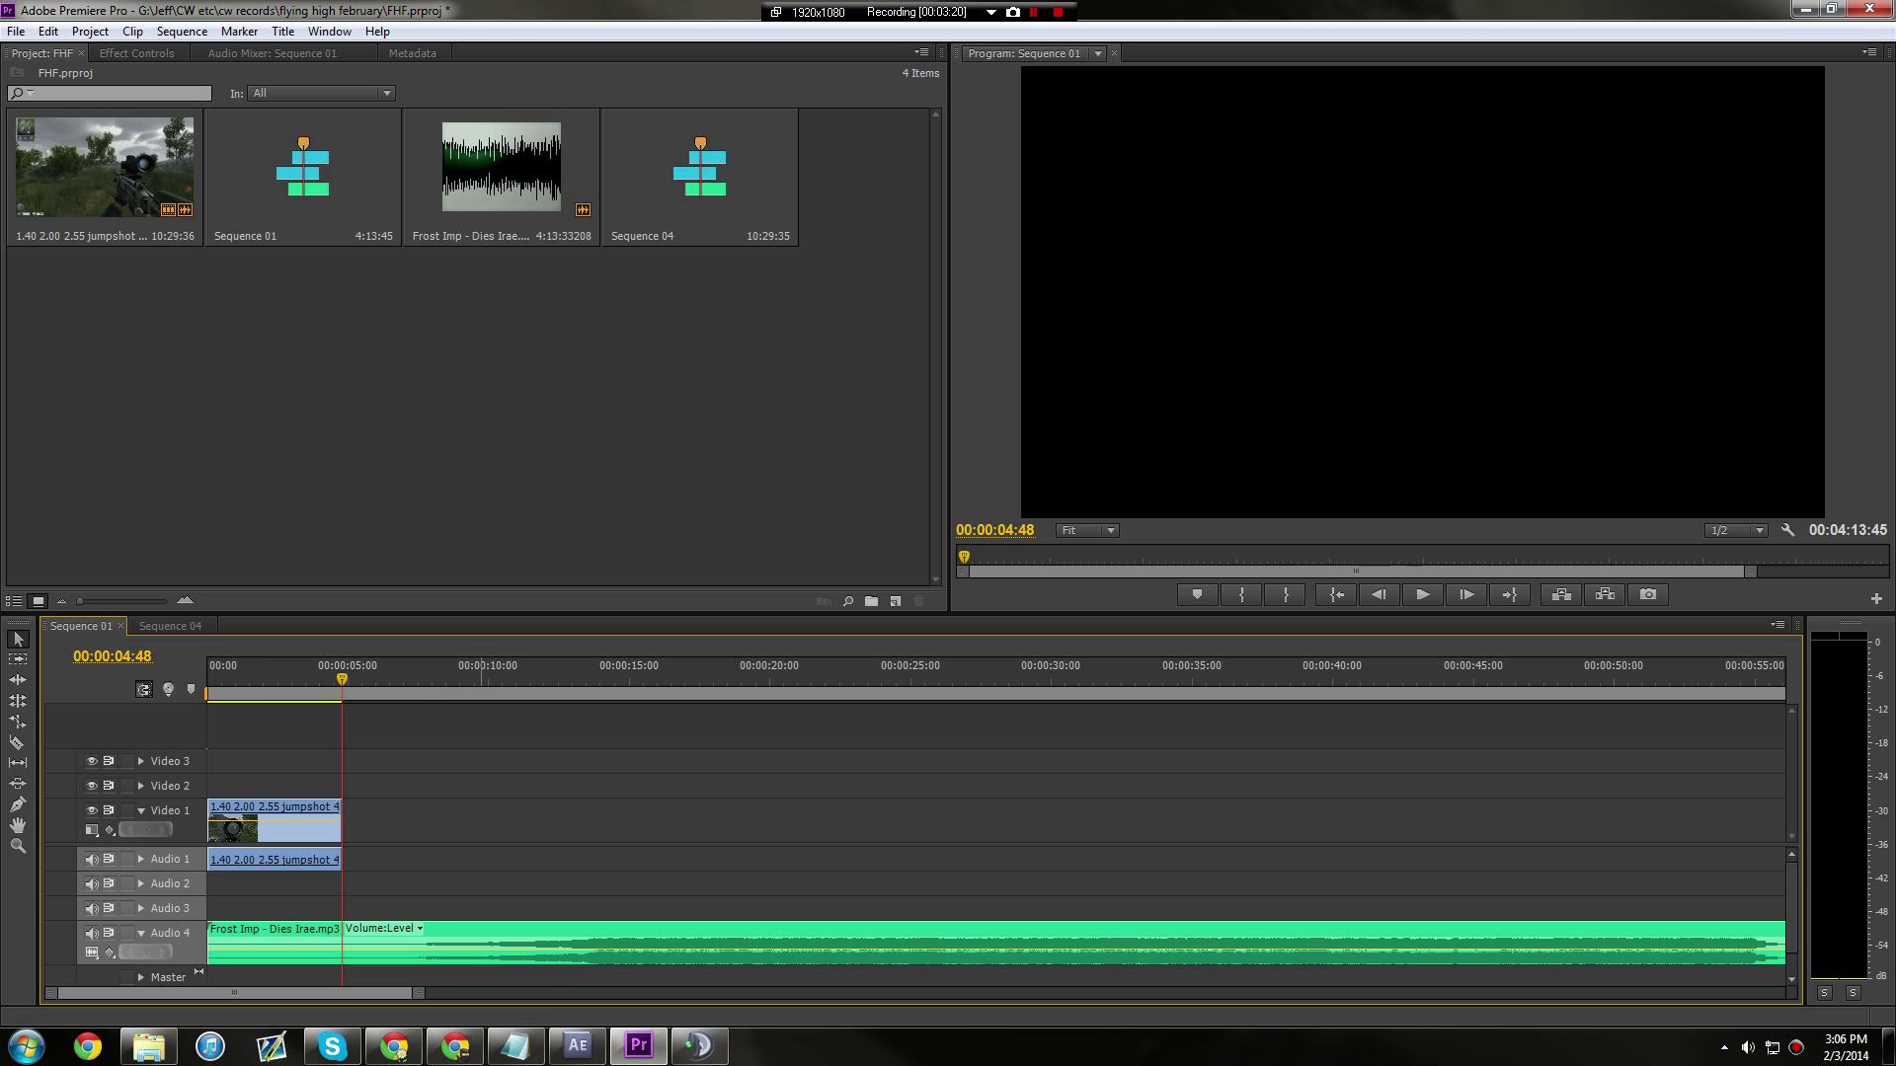
Play the Frost Imp song in Sequence 01 through to about 00:00:13:56 to locate the beat for the kill clip.
{"action": "left_click_drag", "start_coordinate": [481, 671], "coordinate": [557, 671]}
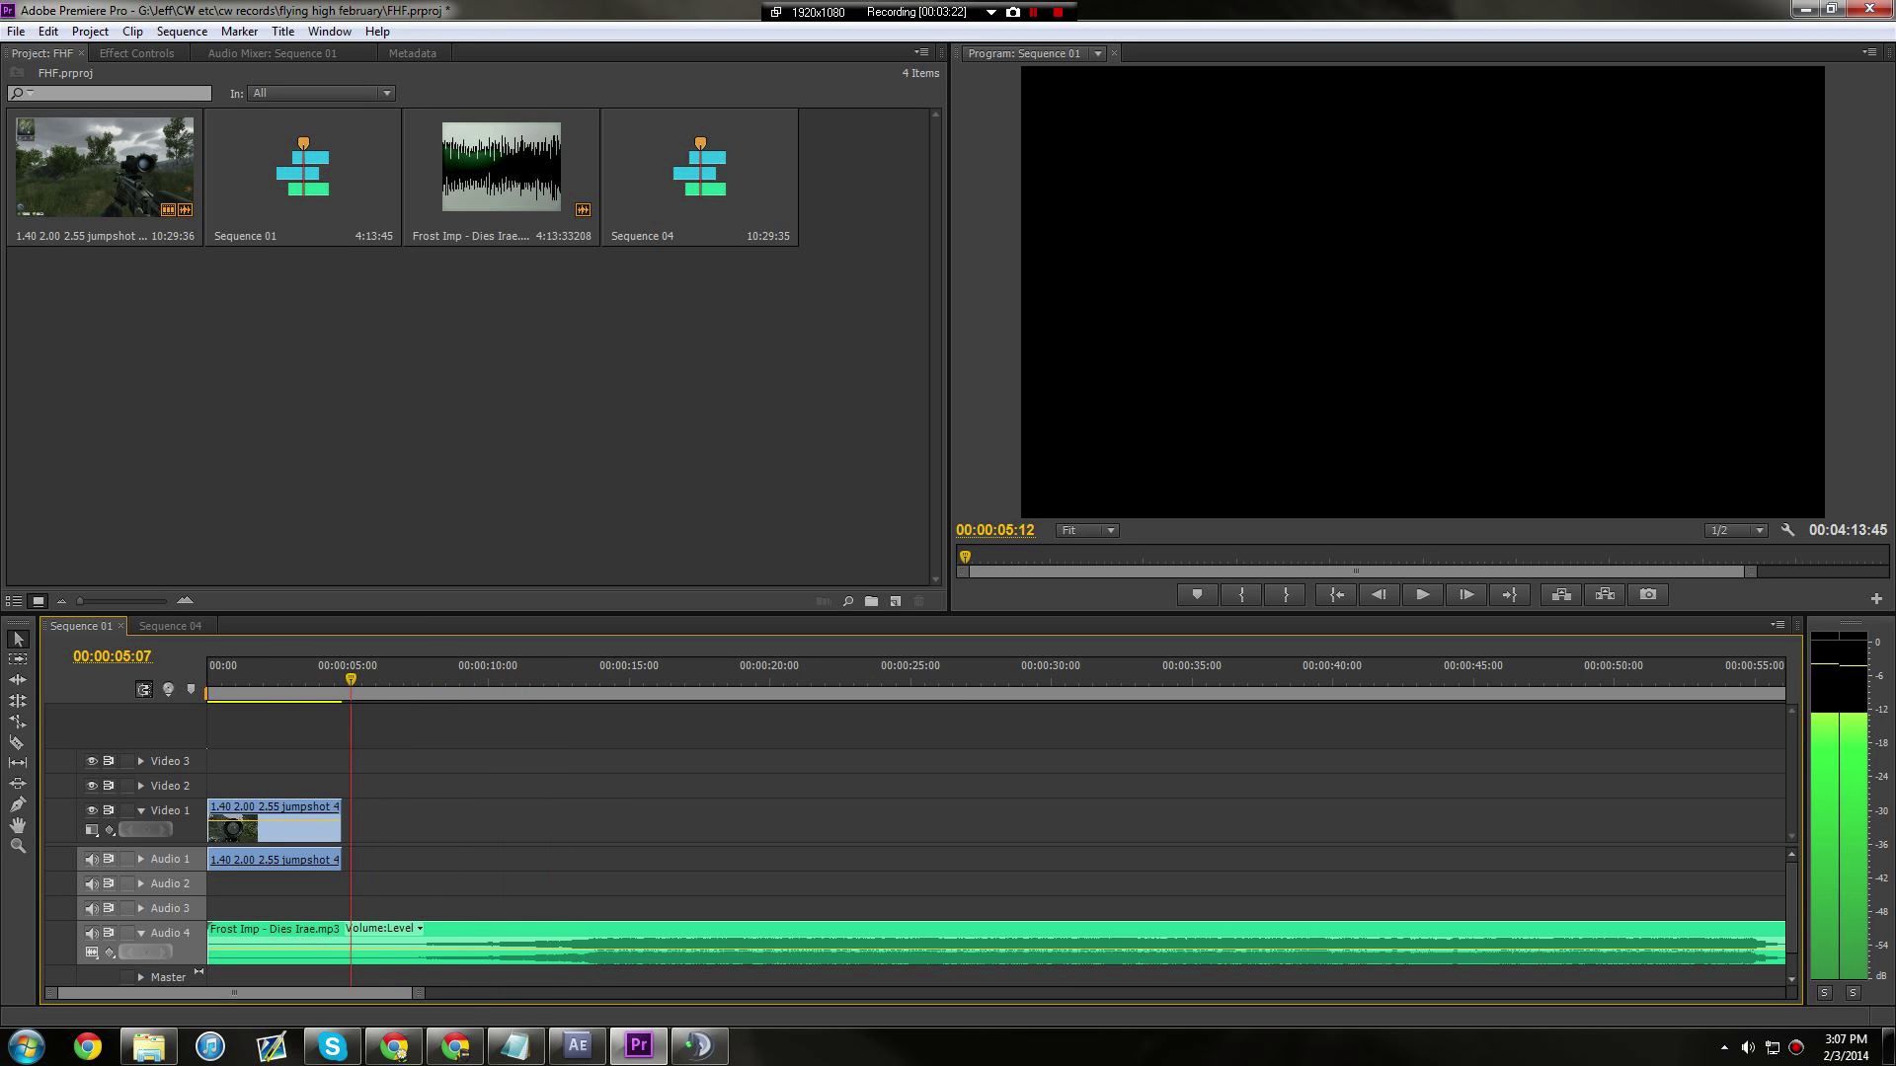
{"action": "key", "text": "space"}
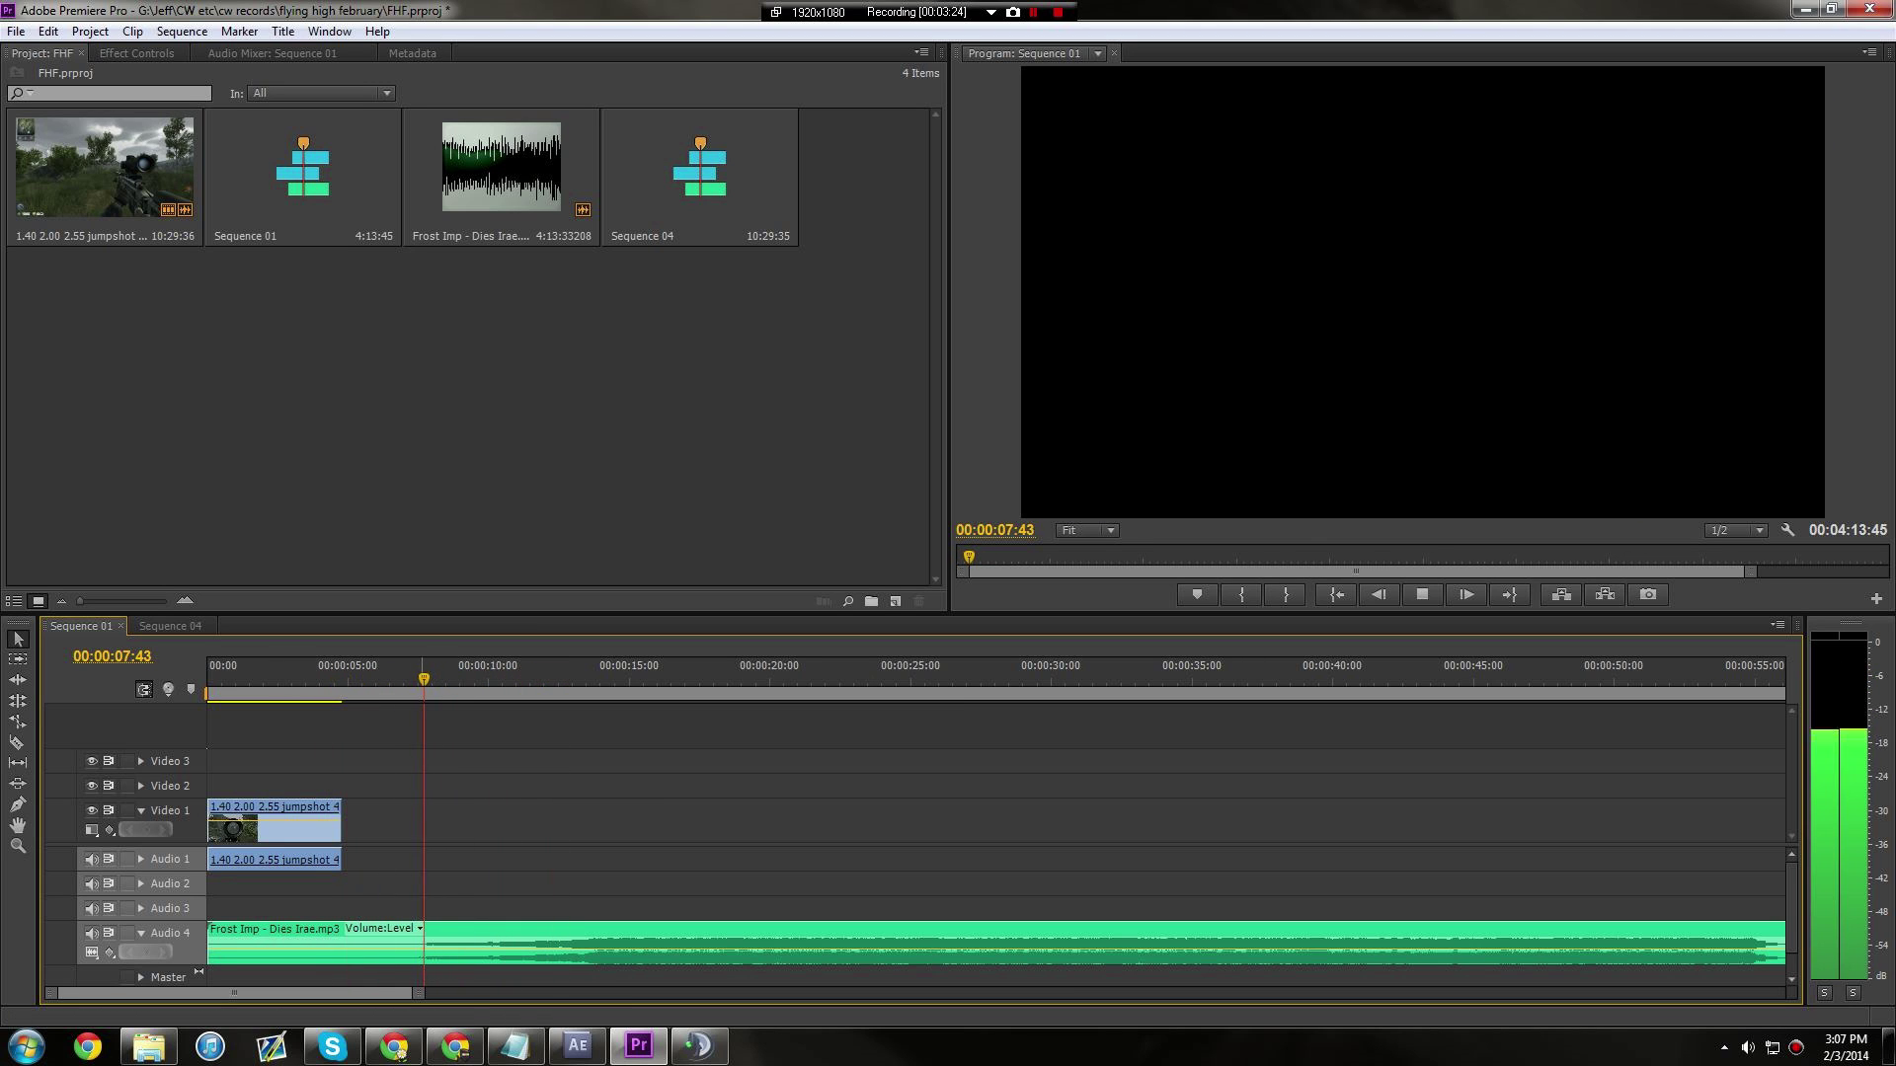
{"action": "key", "text": "space"}
{"action": "left_click_drag", "start_coordinate": [437, 681], "coordinate": [559, 682]}
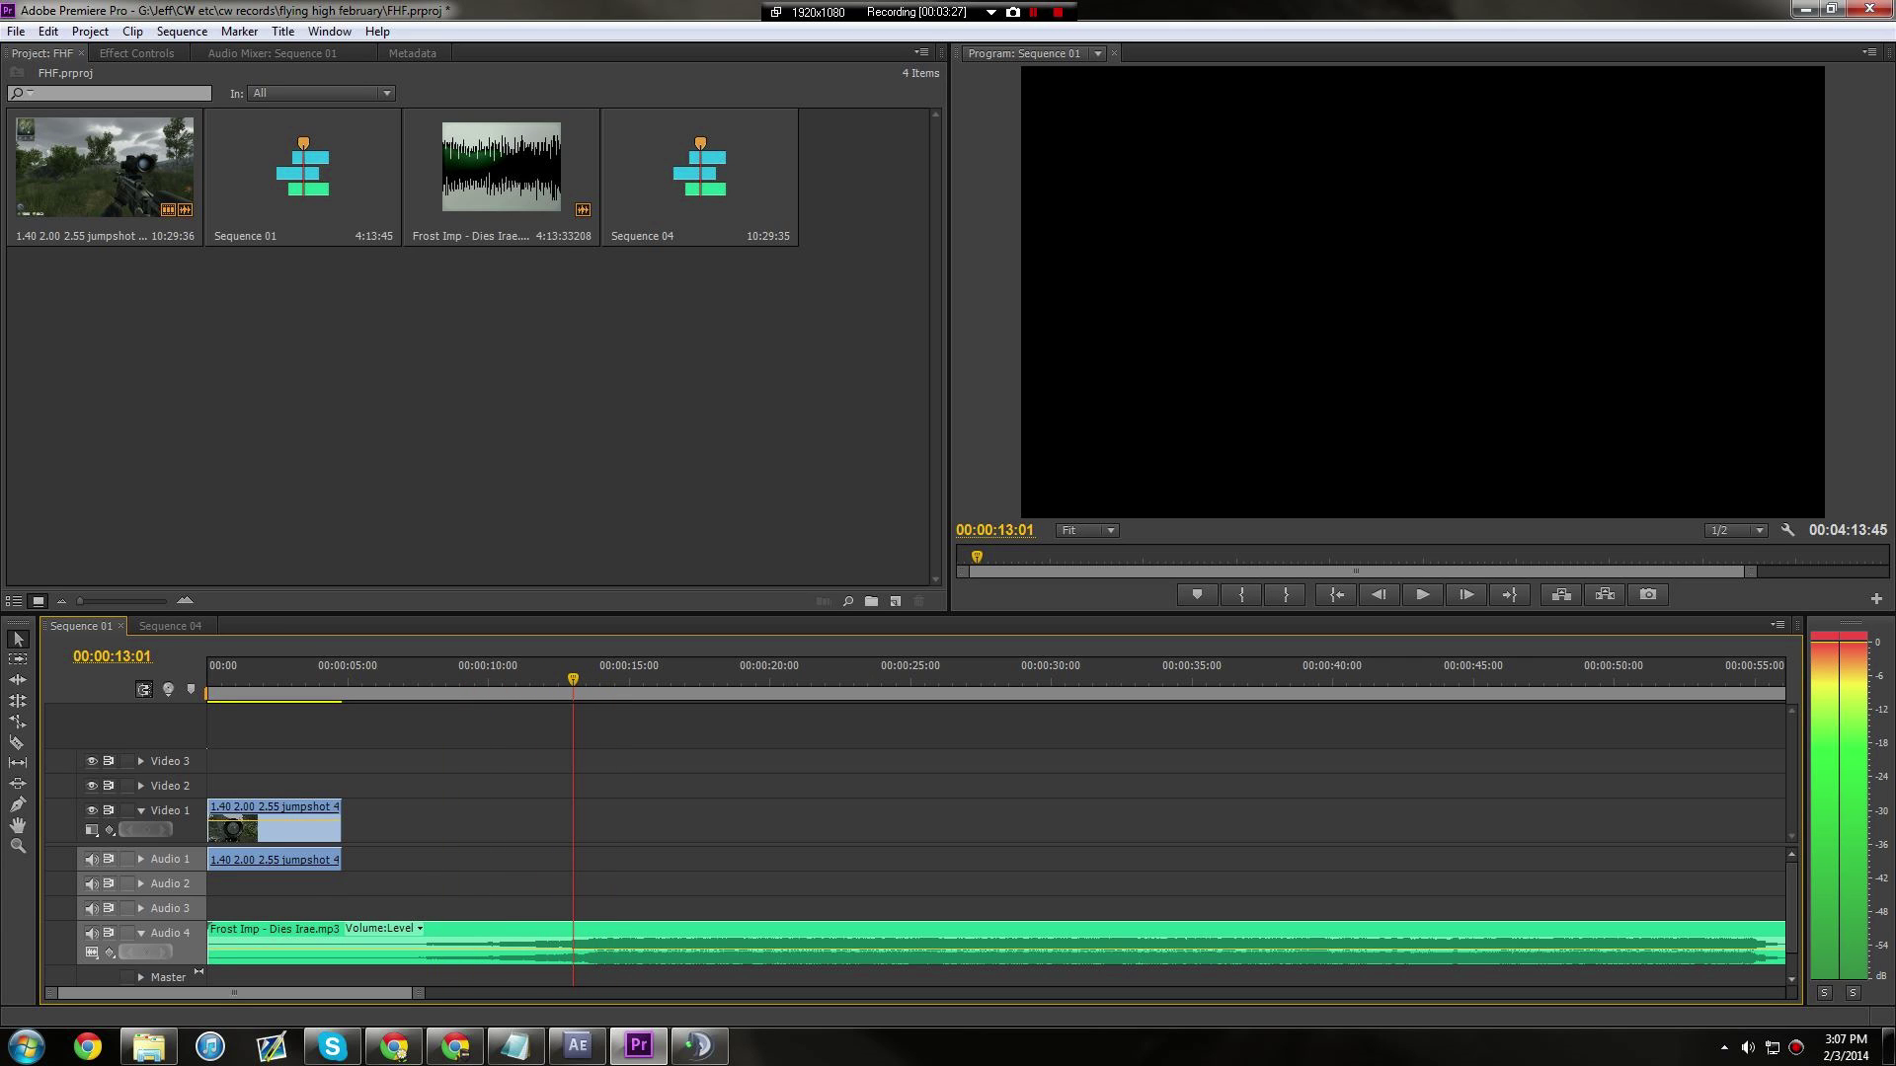
{"action": "key", "text": "k"}
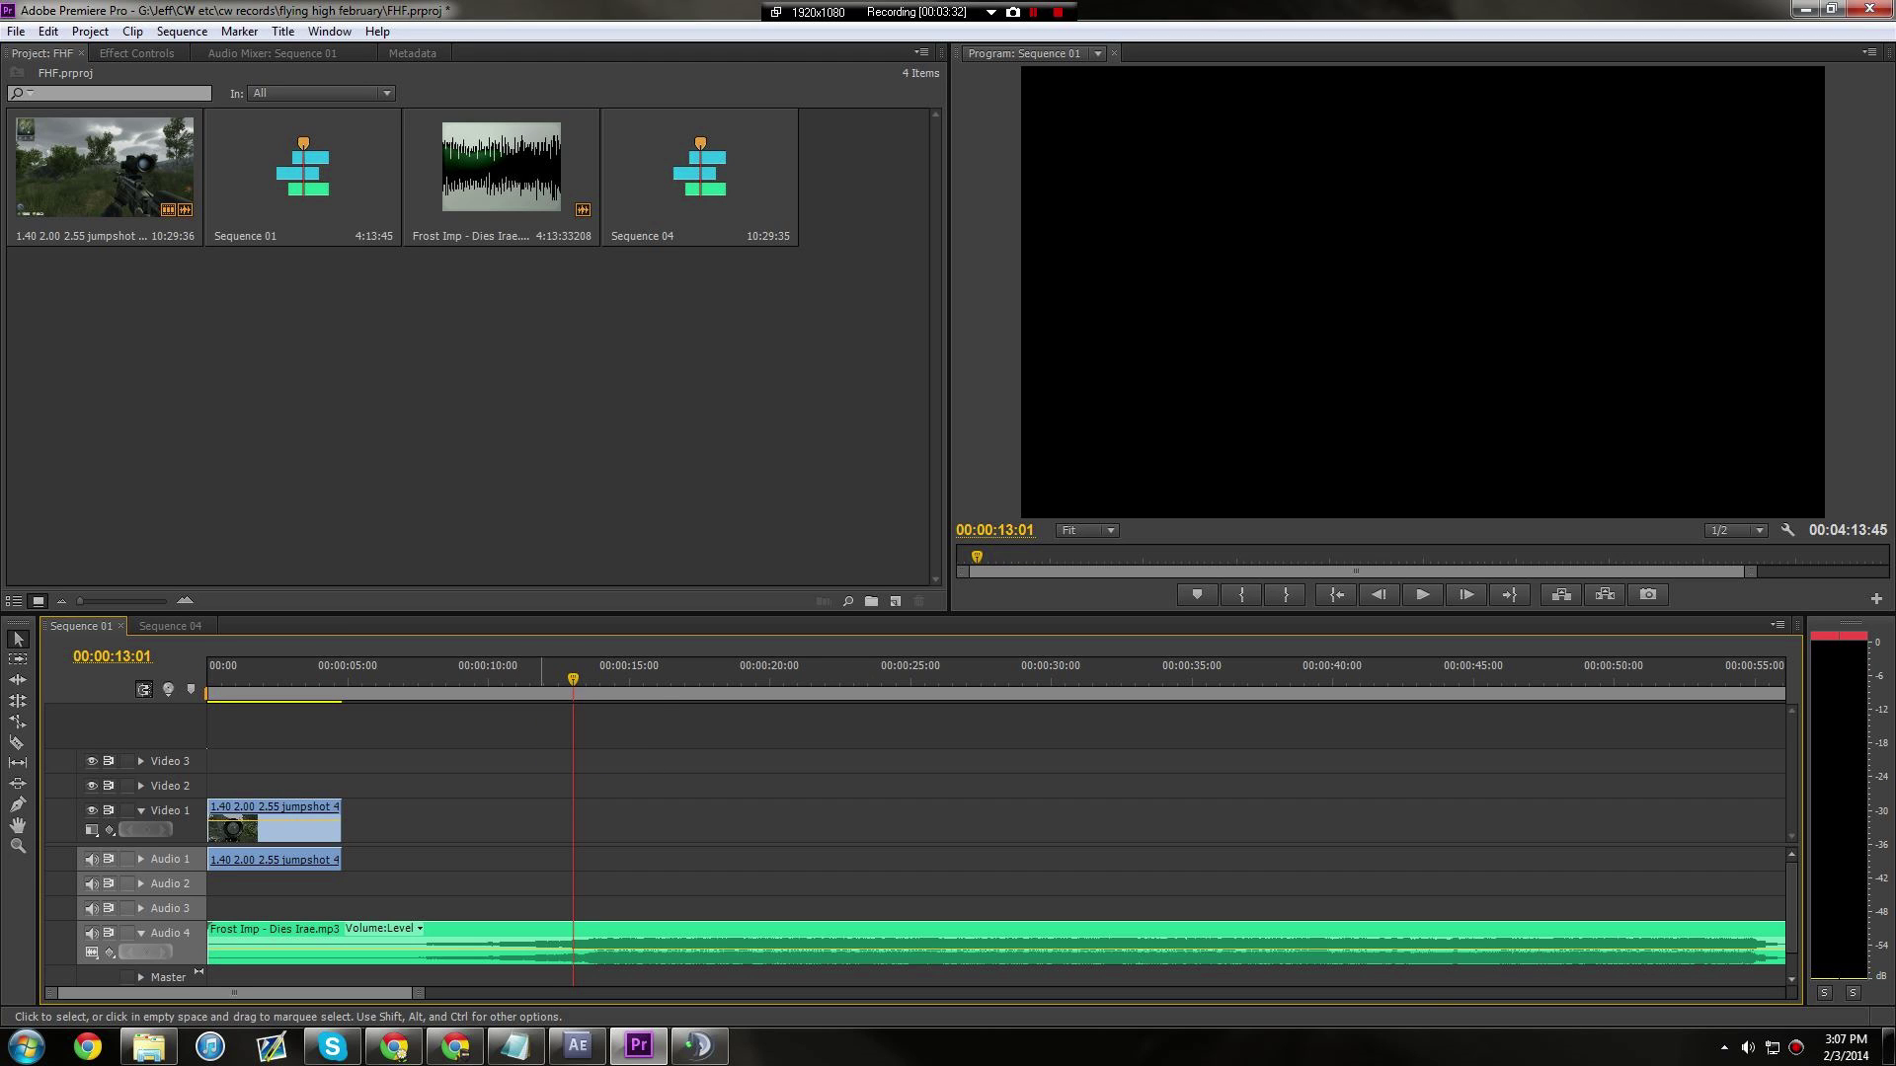
{"action": "left_click_drag", "start_coordinate": [572, 679], "coordinate": [553, 680]}
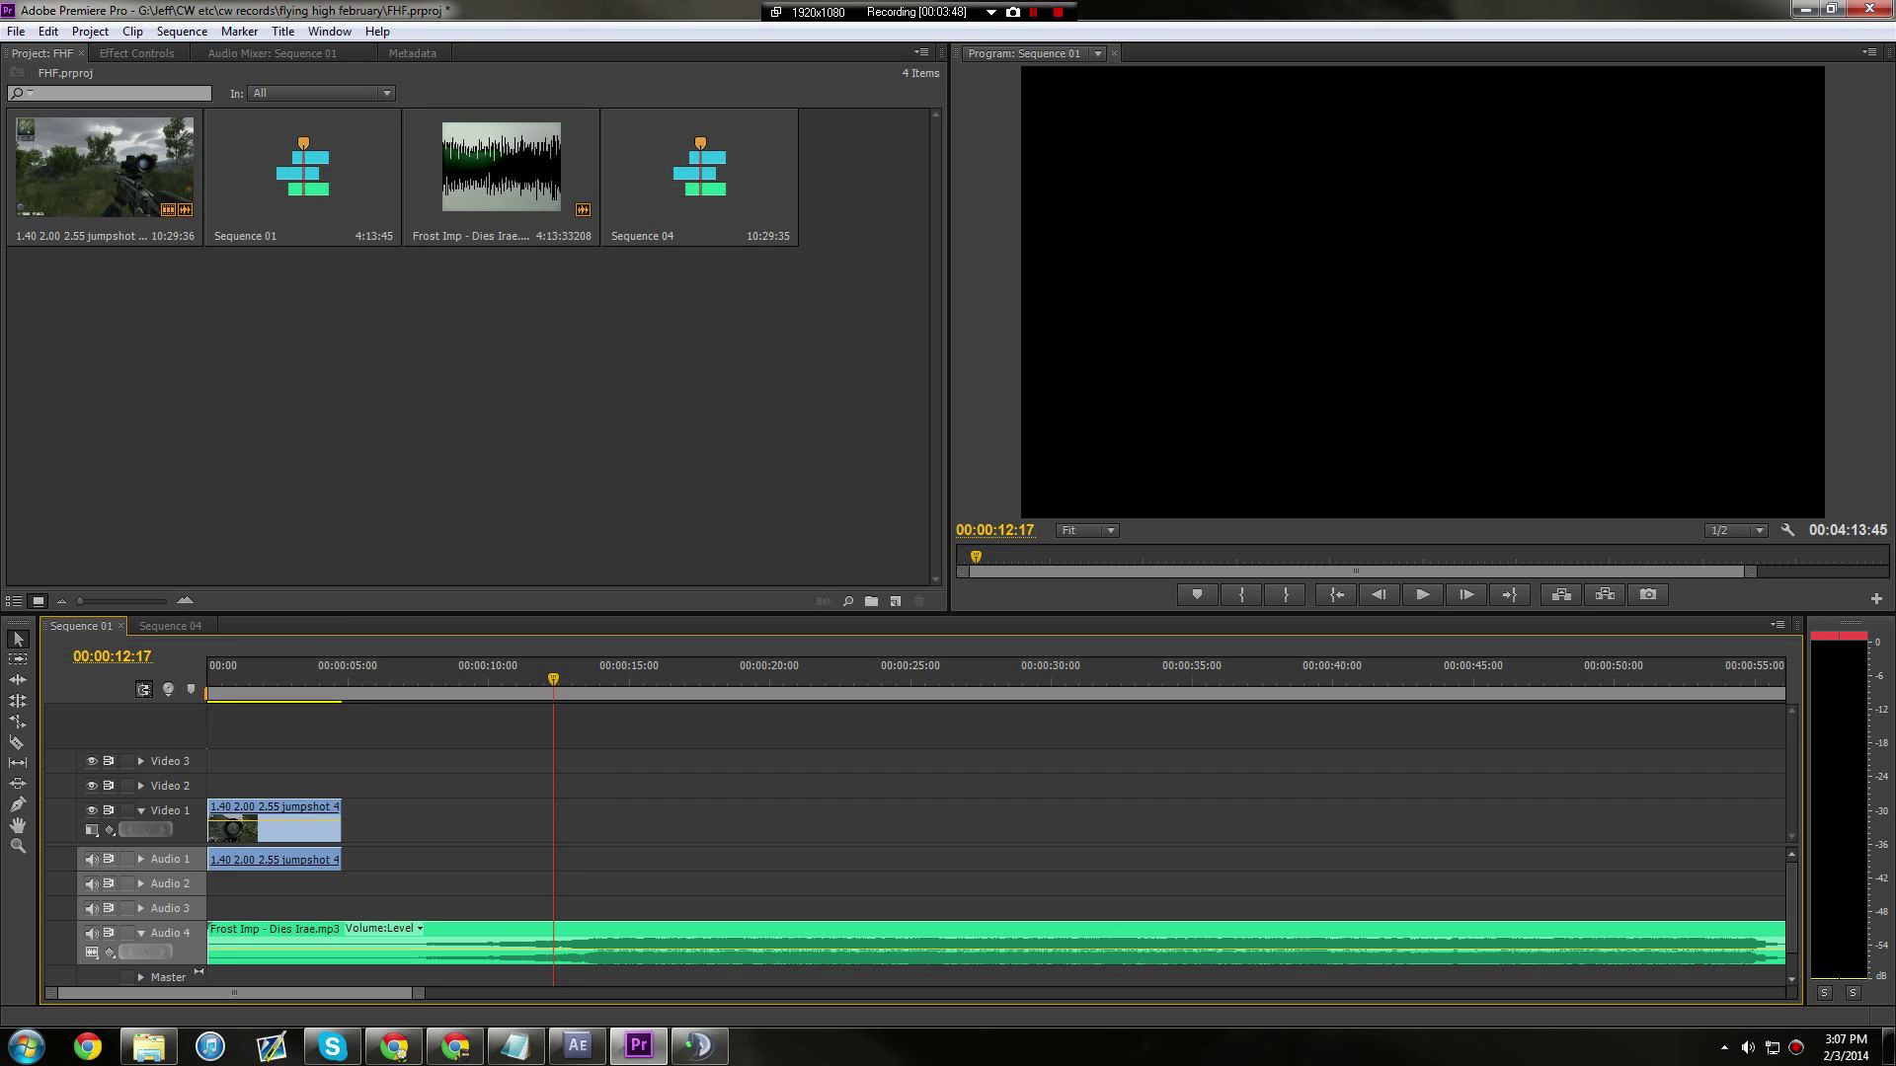
{"action": "key", "text": "space"}
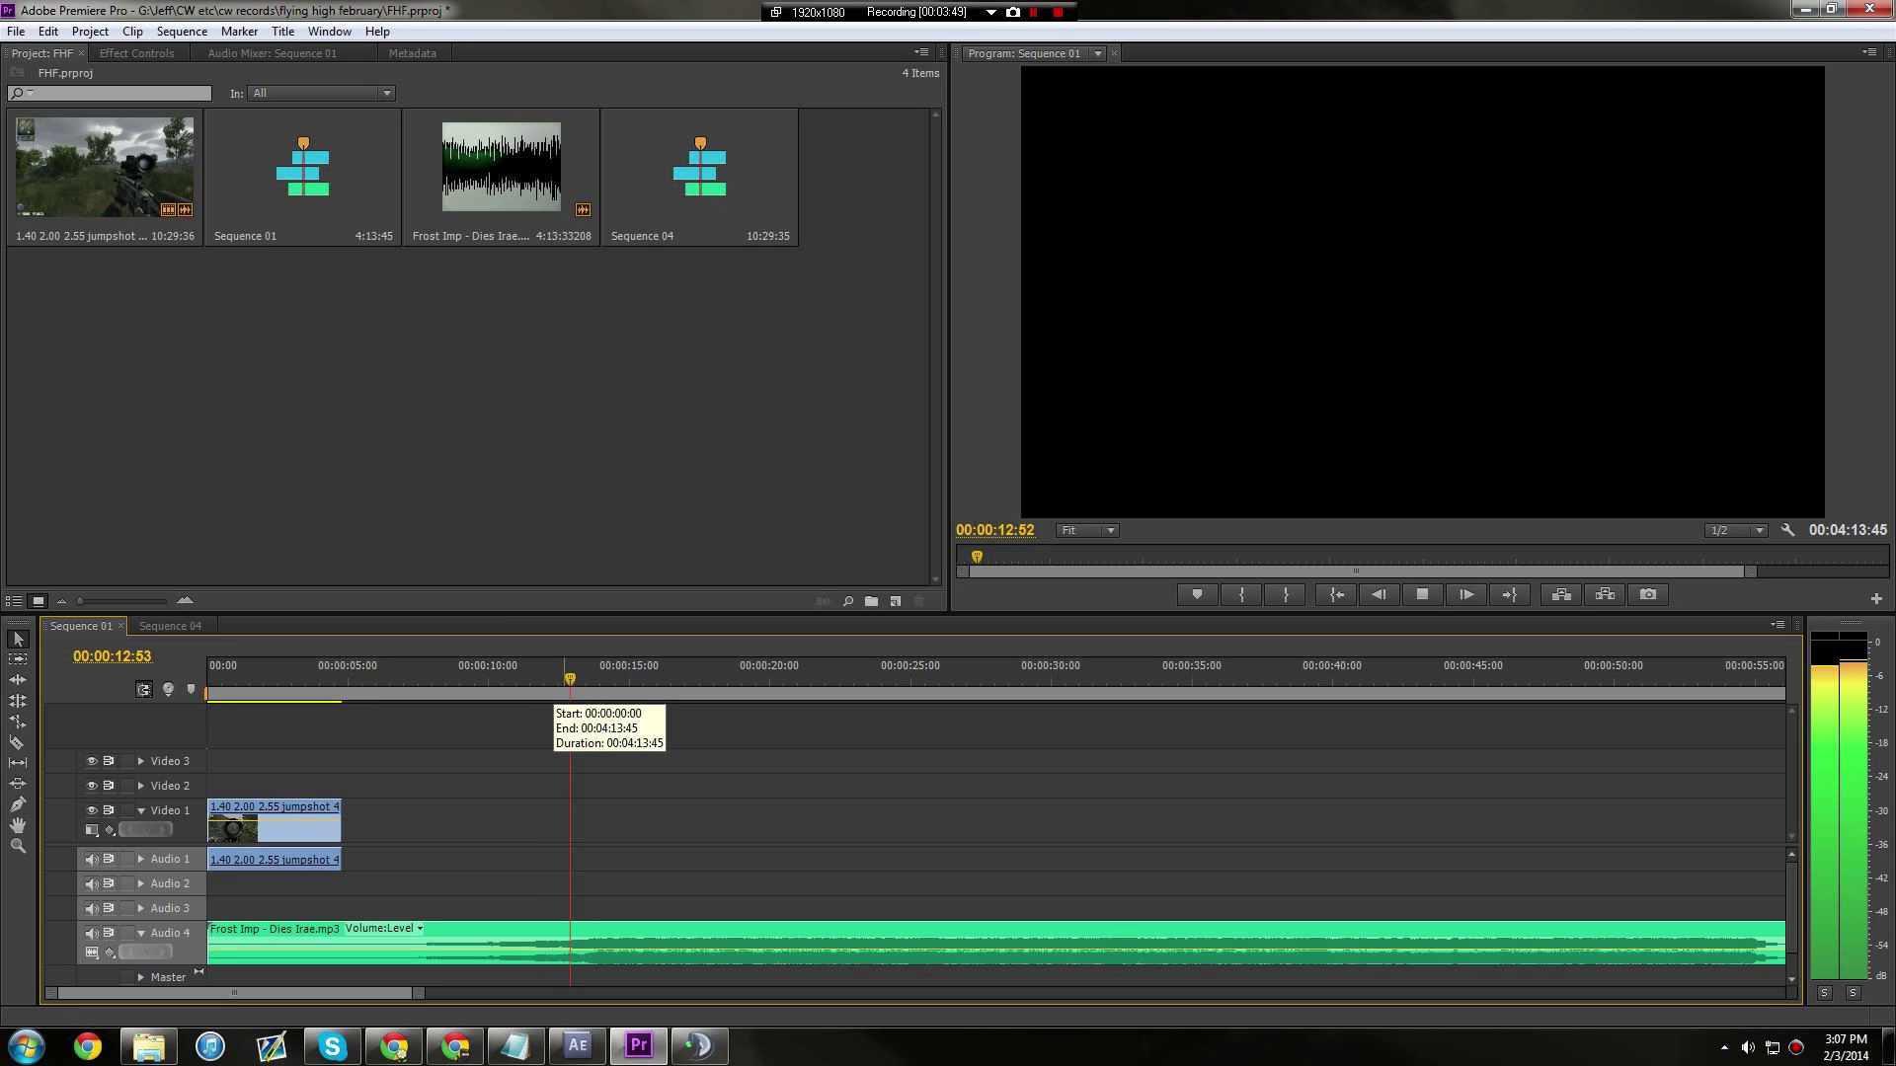
{"action": "key", "text": "space"}
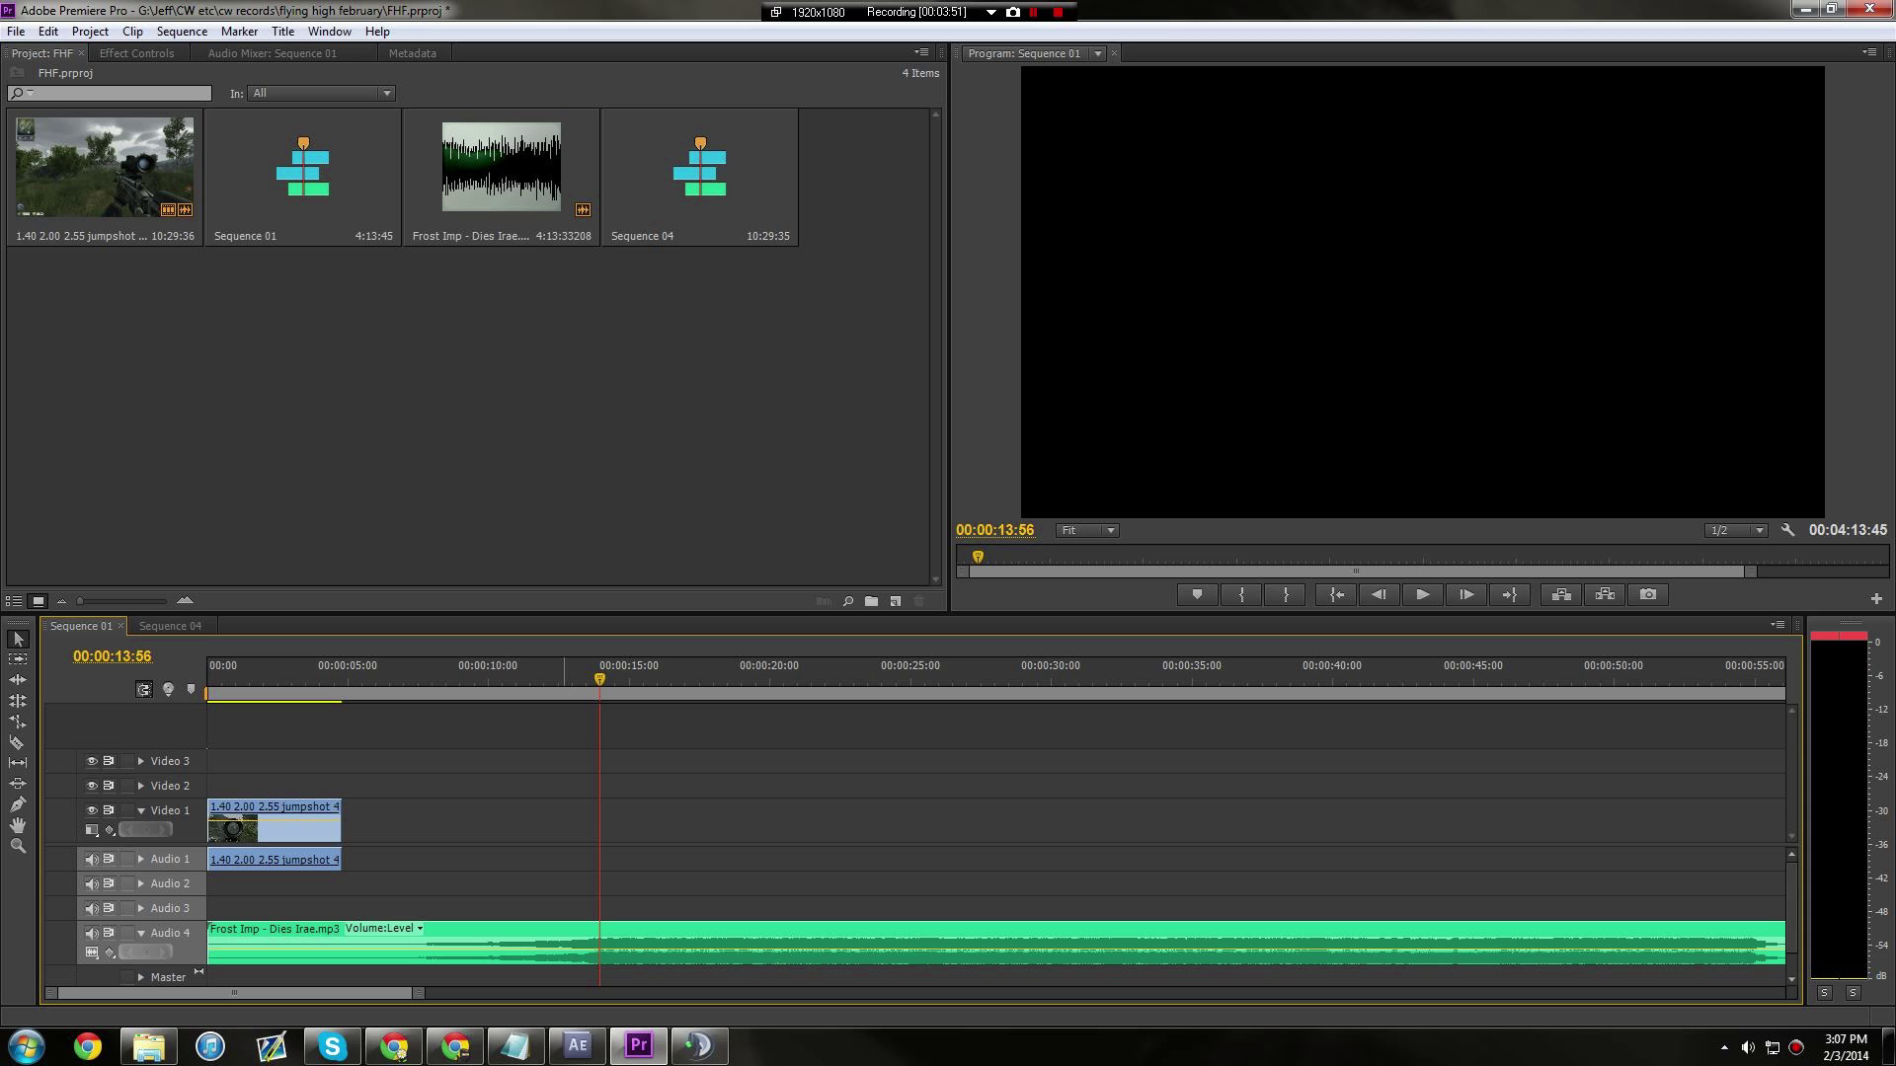
Step the playhead to 00:00:13:43 and move the kill clip on Video 1 so it starts there.
{"action": "key", "text": "Left"}
{"action": "key", "text": "Left"}
{"action": "key", "text": "Left"}
{"action": "key", "text": "Right"}
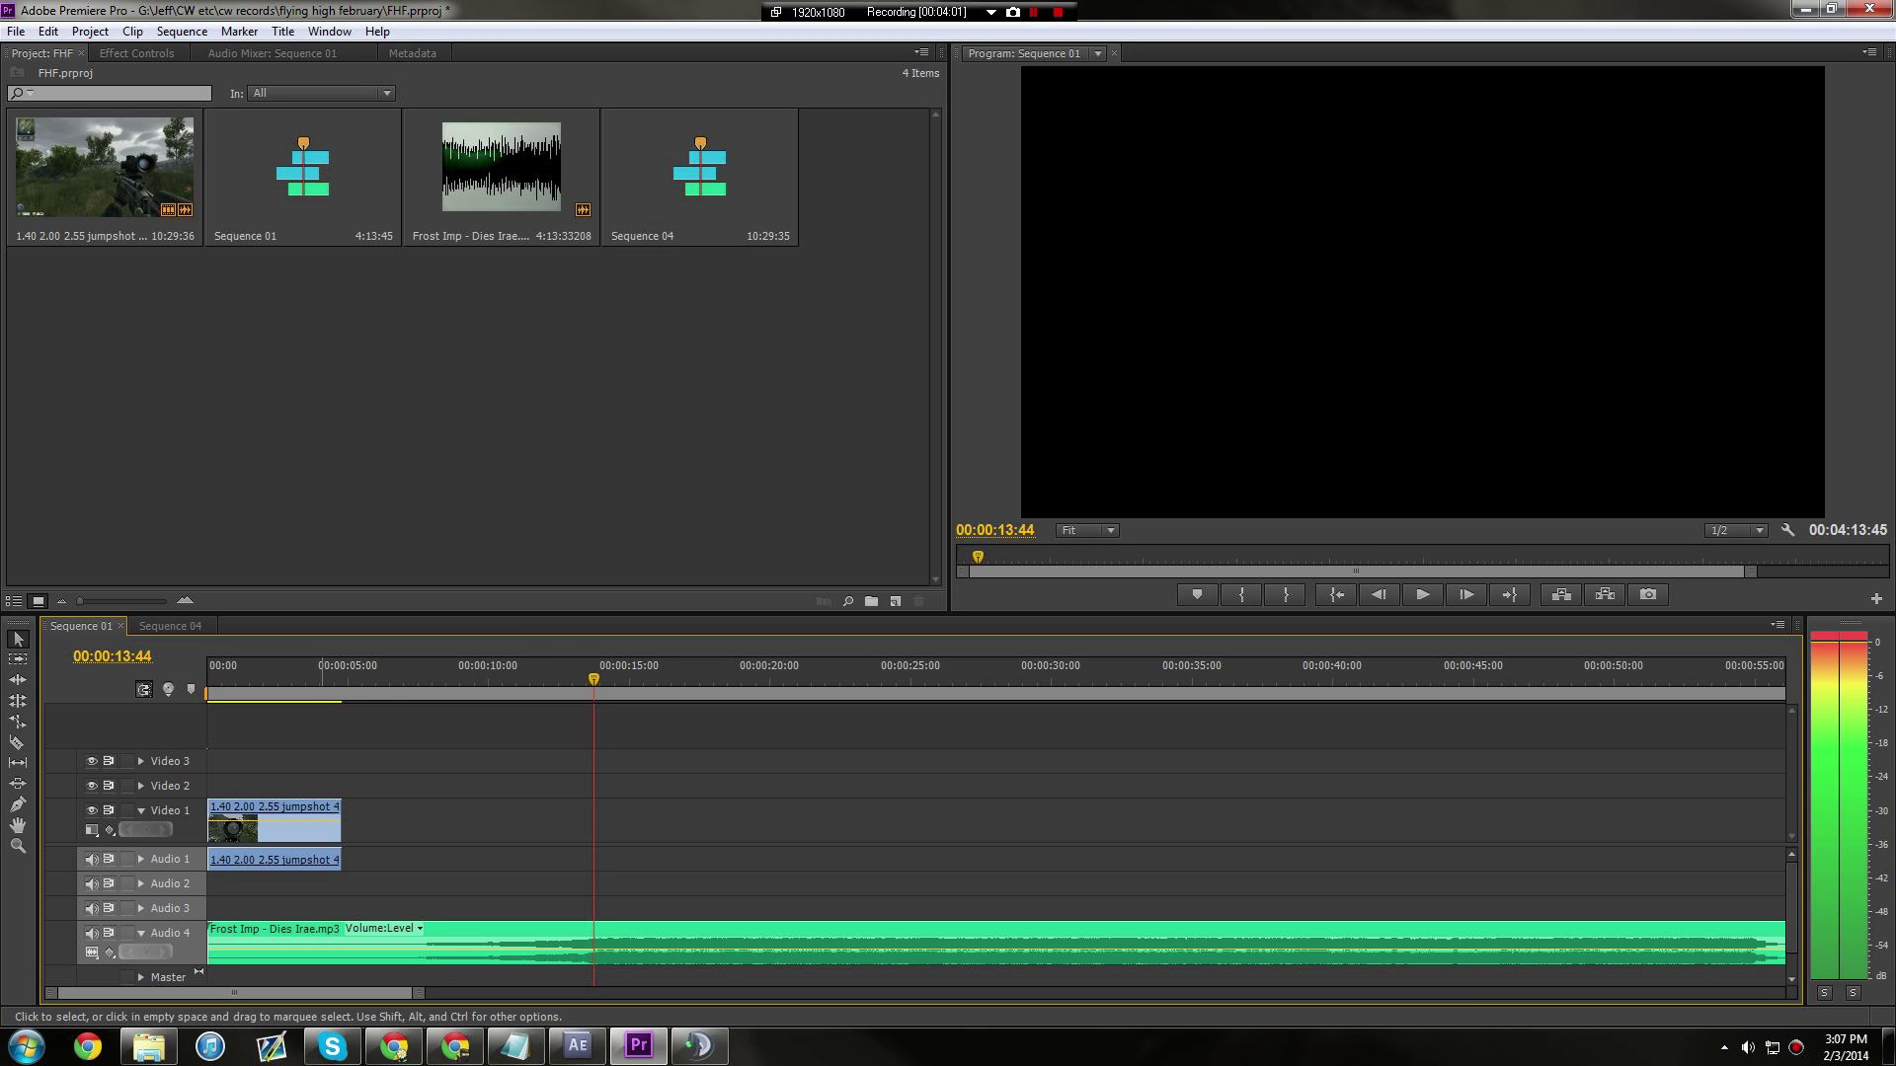
{"action": "left_click", "coordinate": [275, 832]}
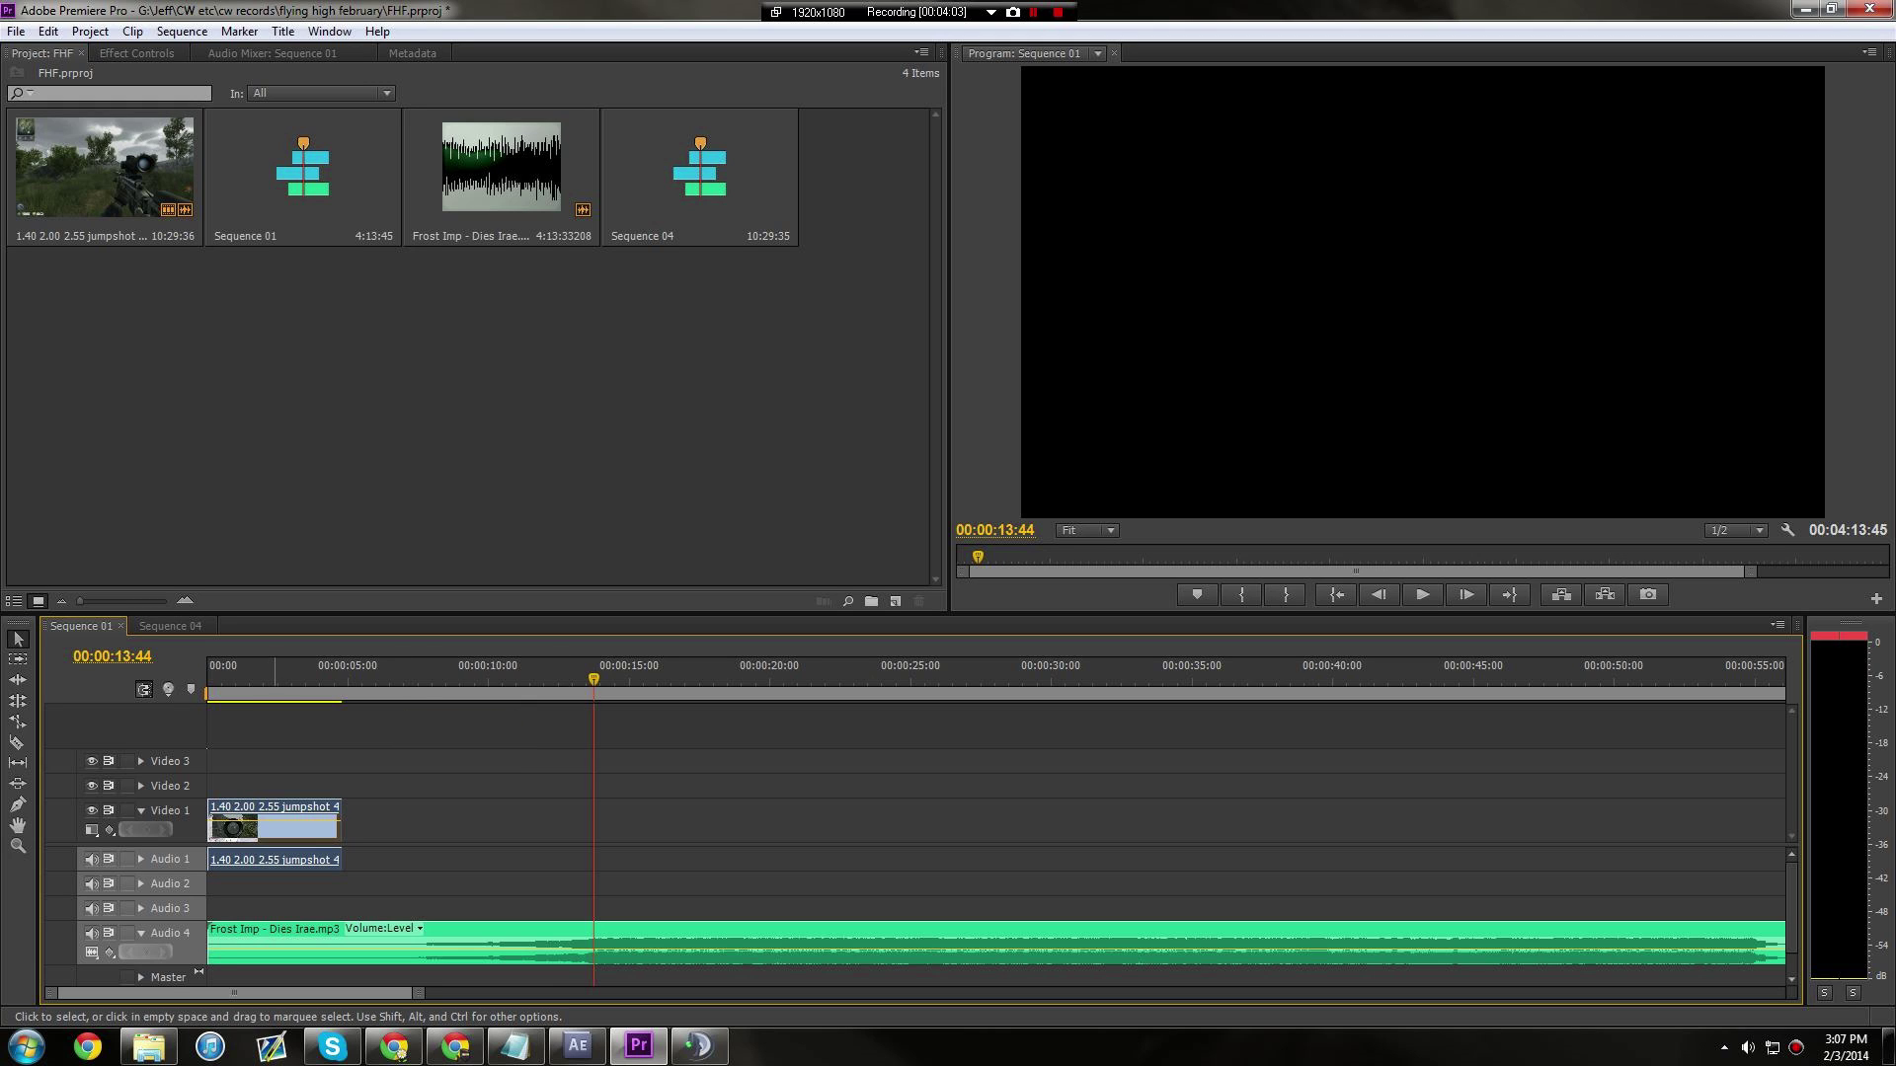
{"action": "left_click", "coordinate": [571, 826]}
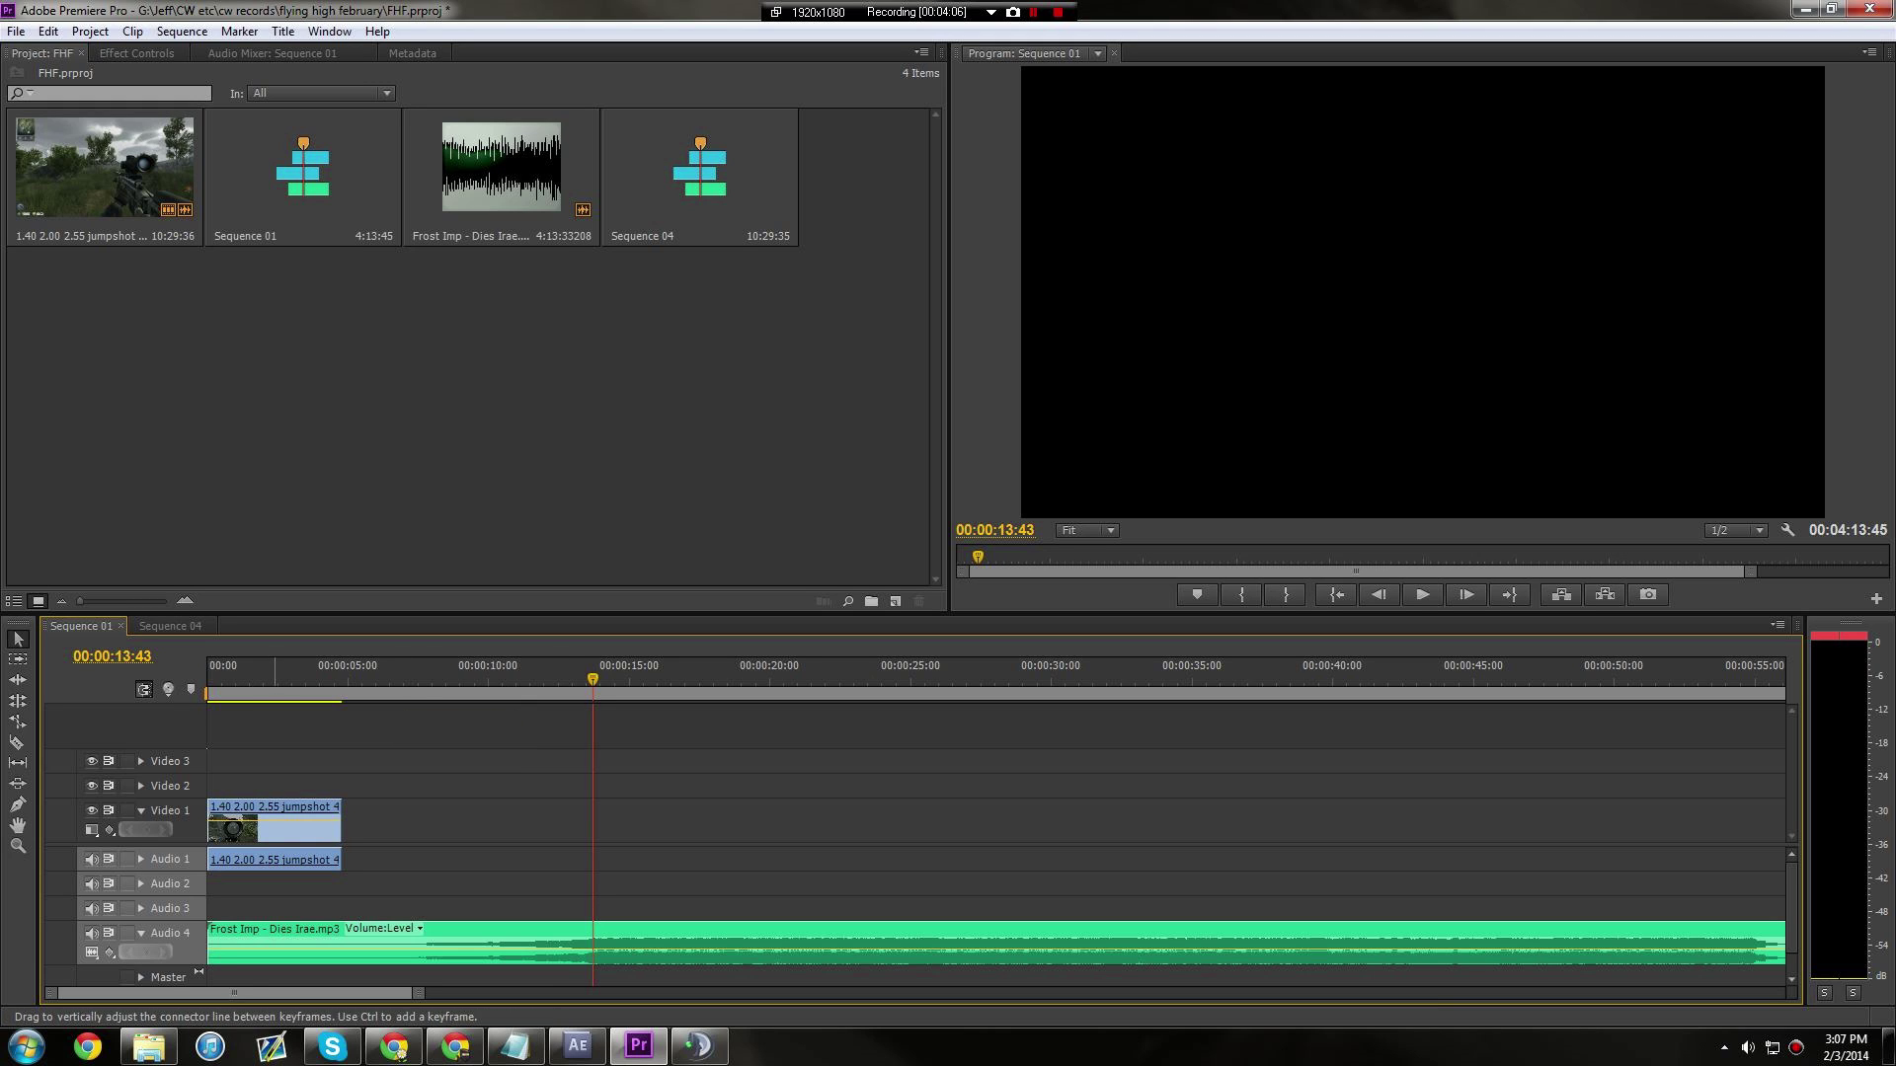
{"action": "left_click_drag", "start_coordinate": [270, 827], "coordinate": [659, 824]}
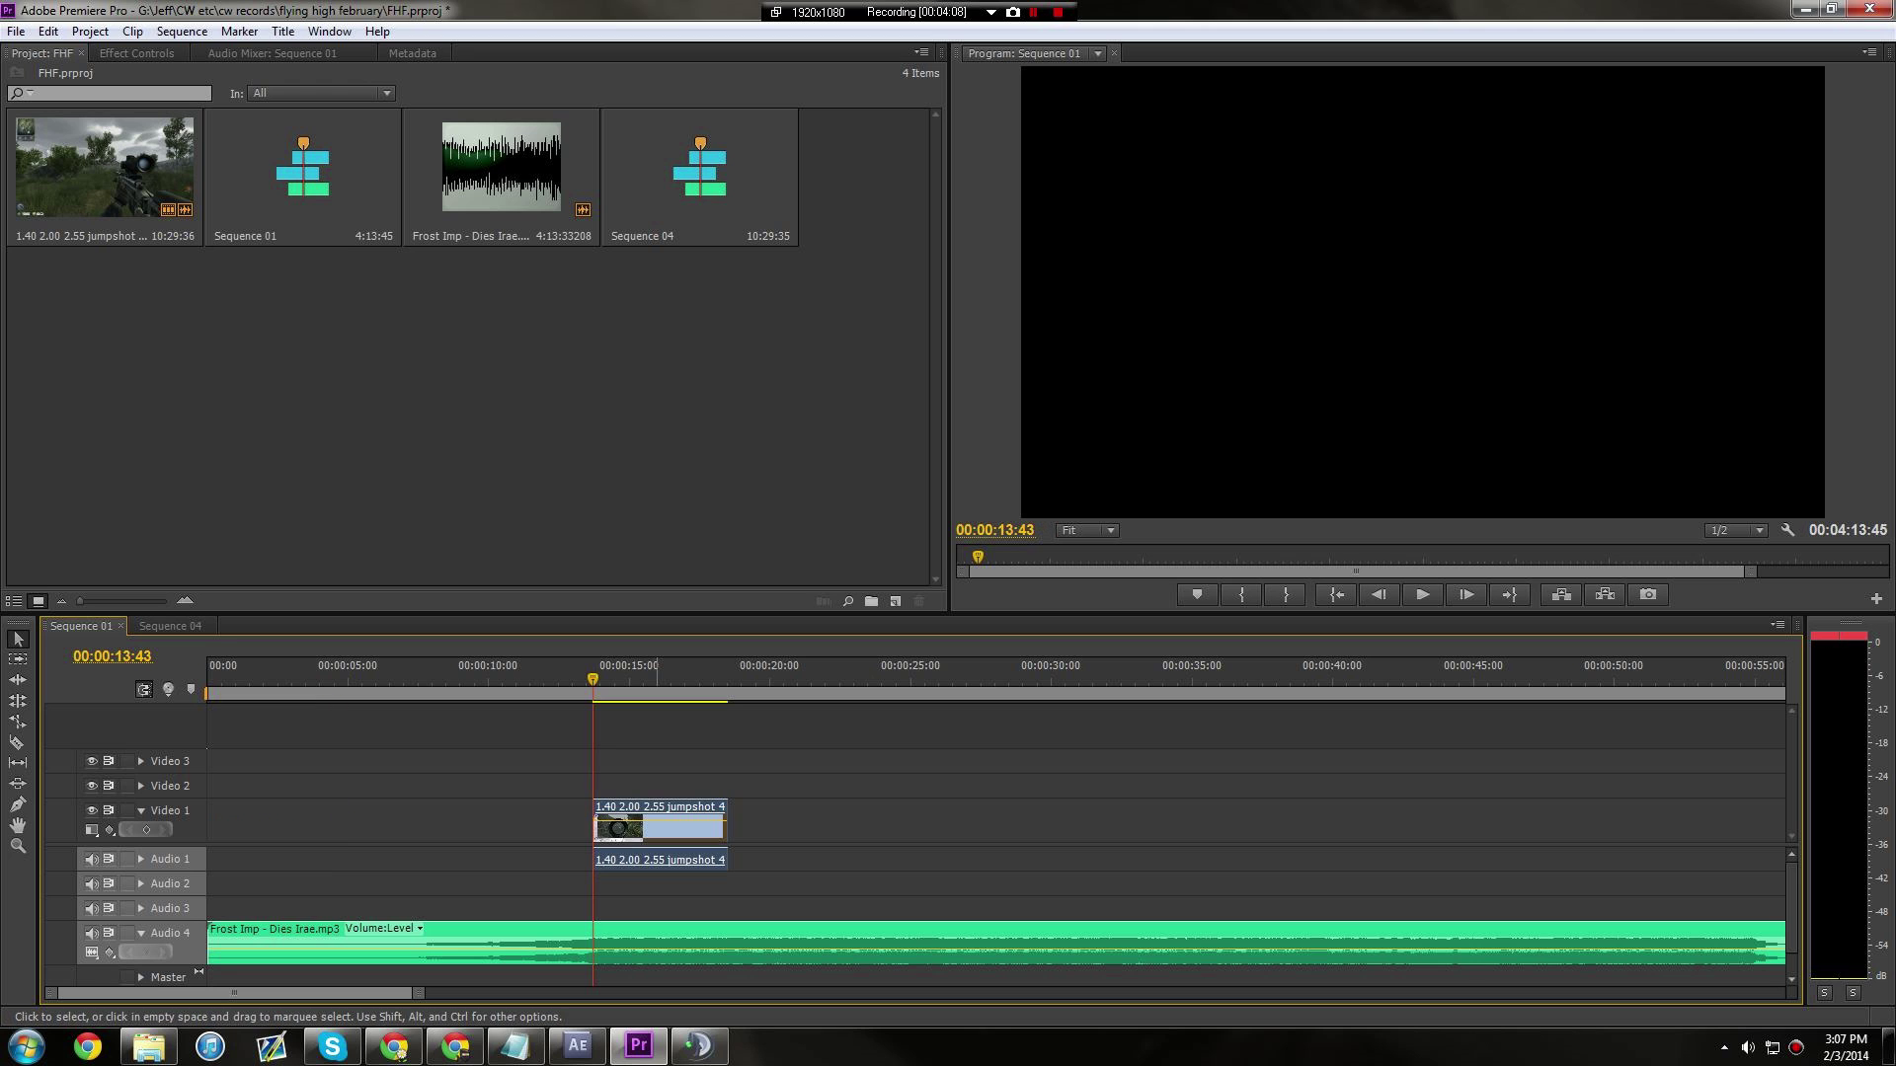
Play the kill clip with the music from 00:00:13:37 to judge where the clip should end.
{"action": "left_click_drag", "start_coordinate": [593, 679], "coordinate": [591, 680]}
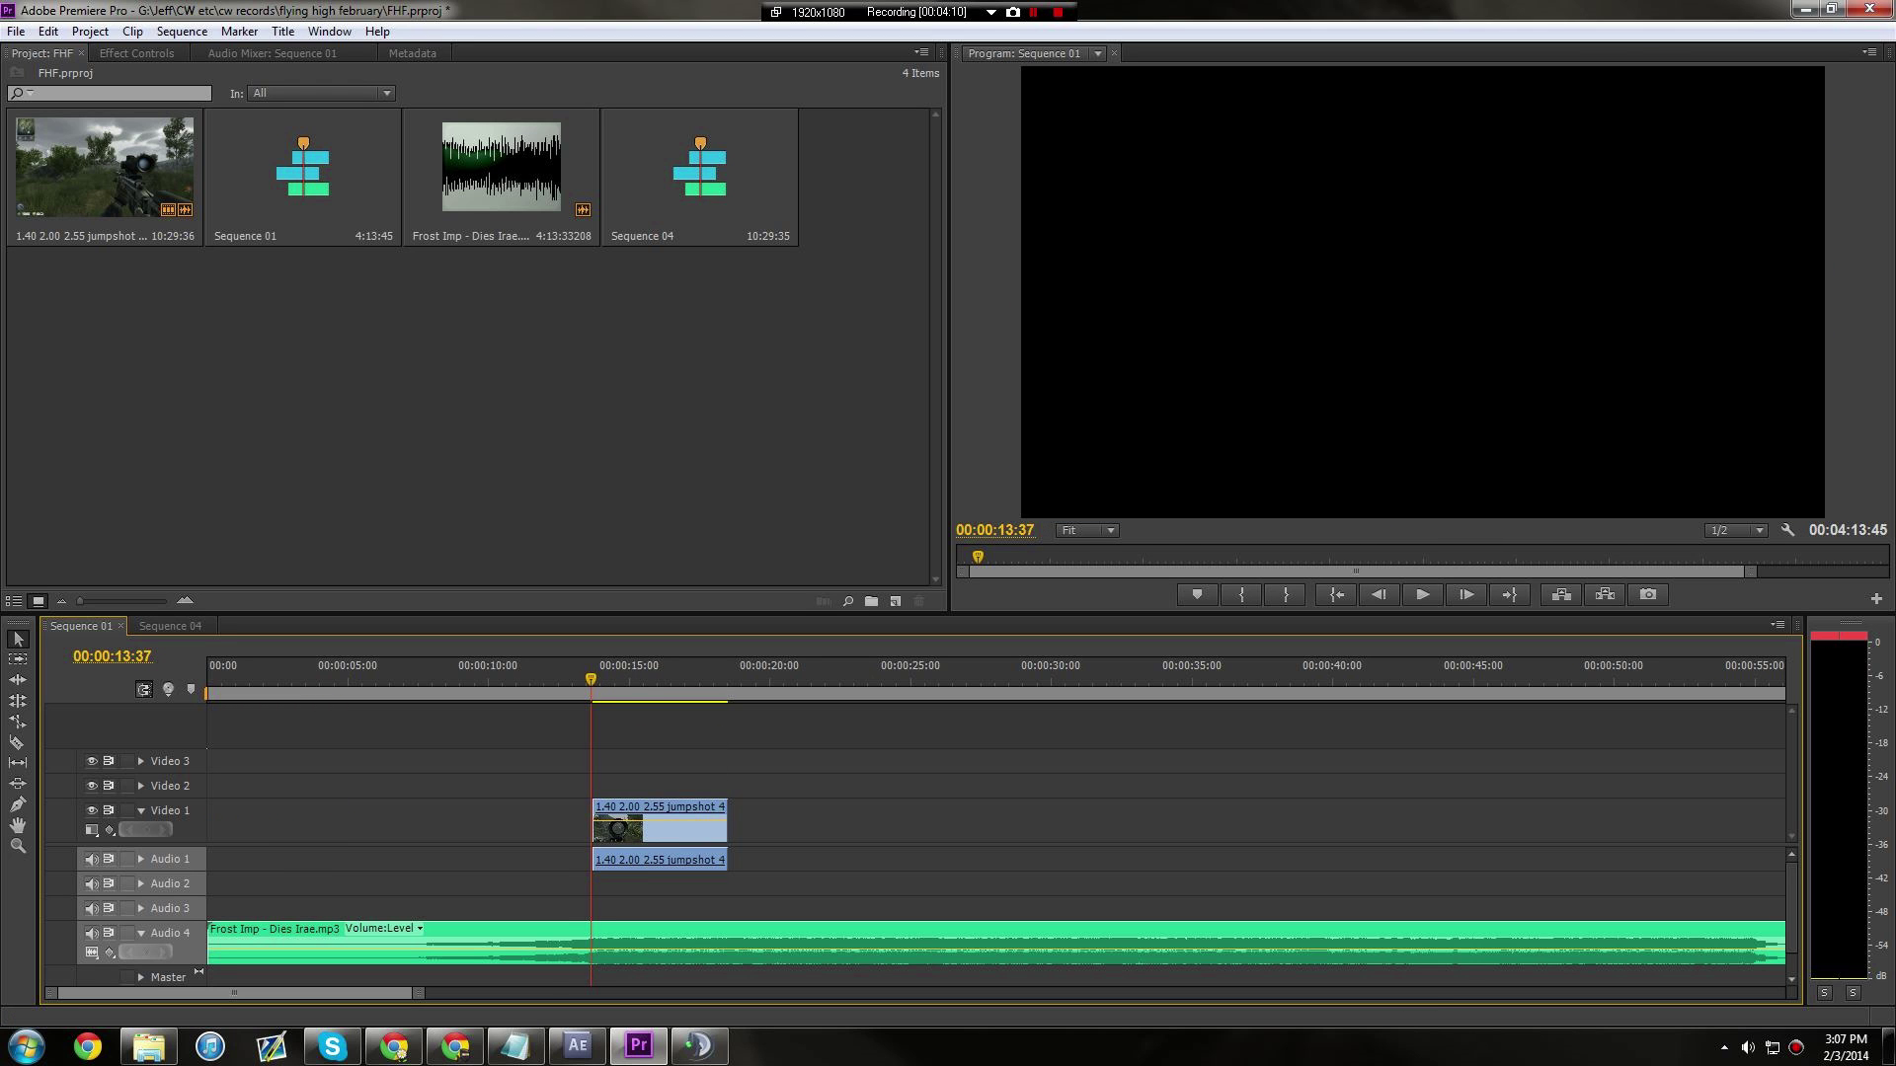
{"action": "key", "text": "space"}
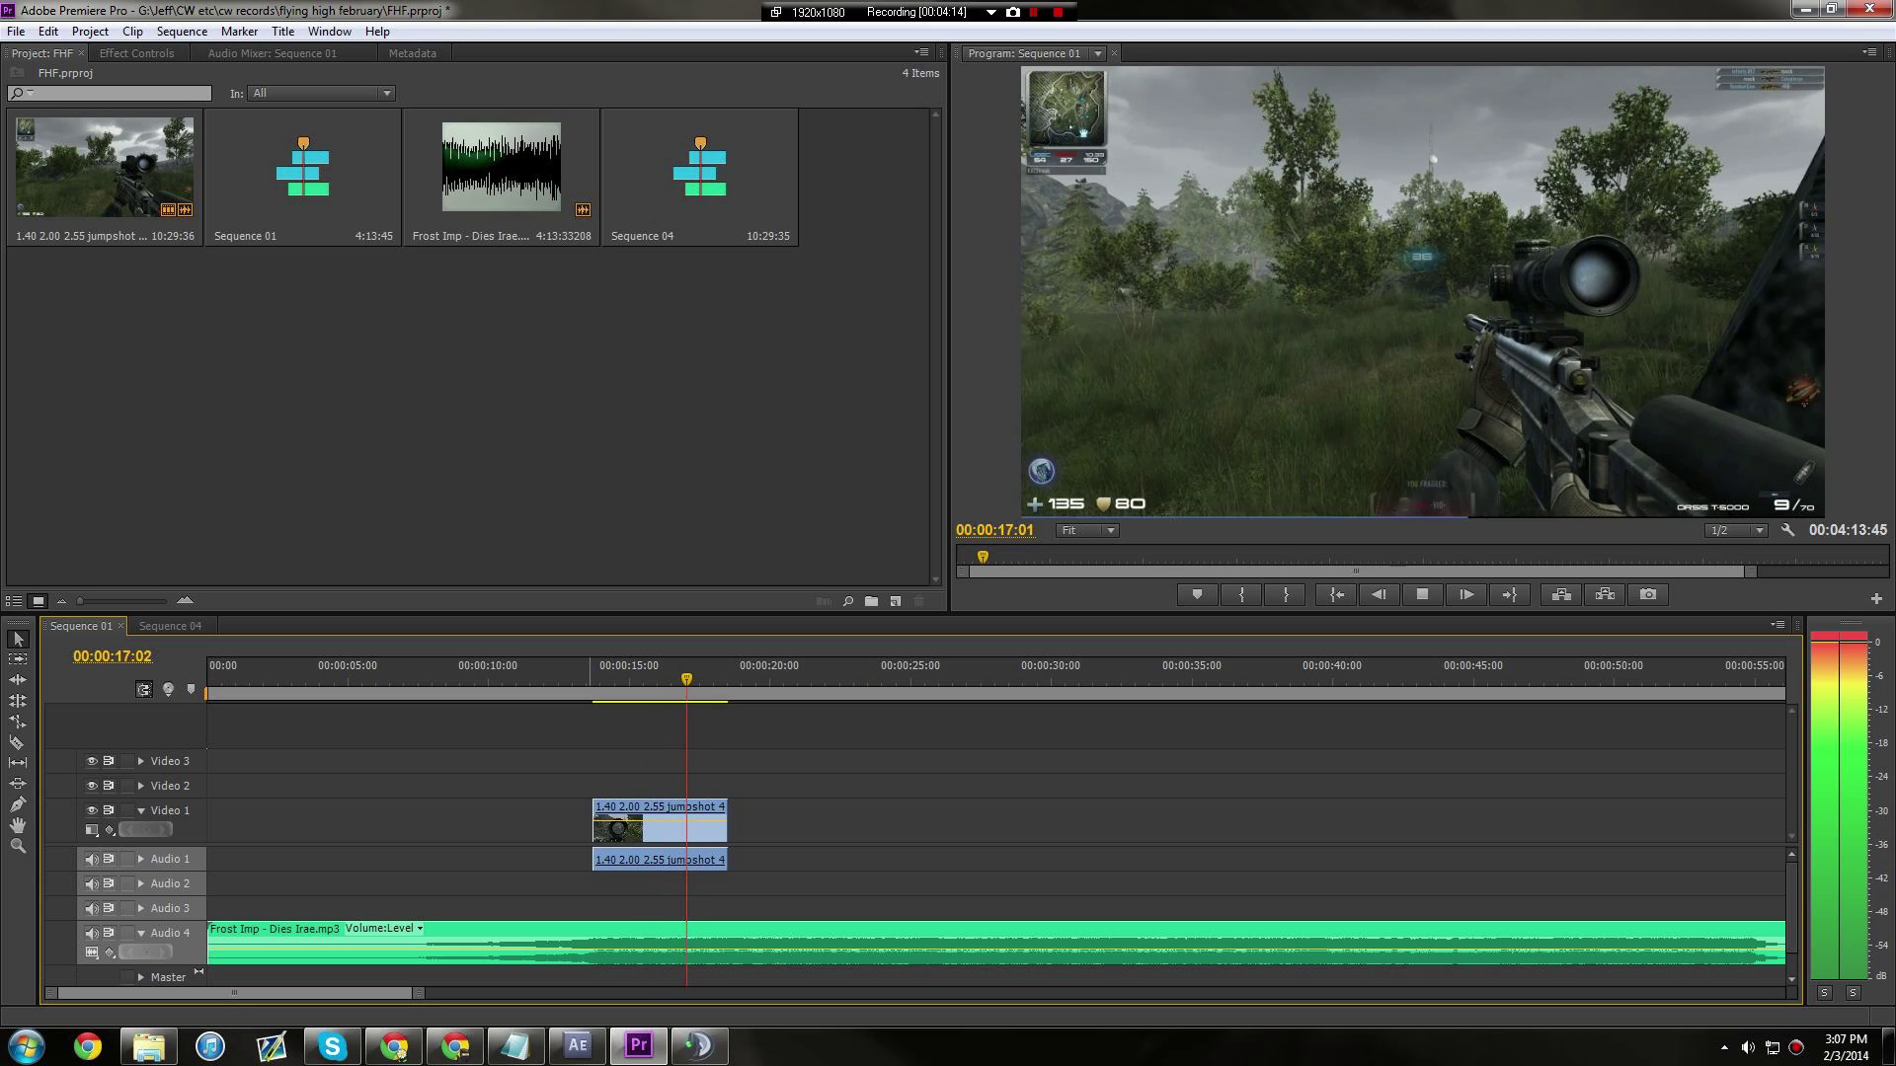
{"action": "key", "text": "space"}
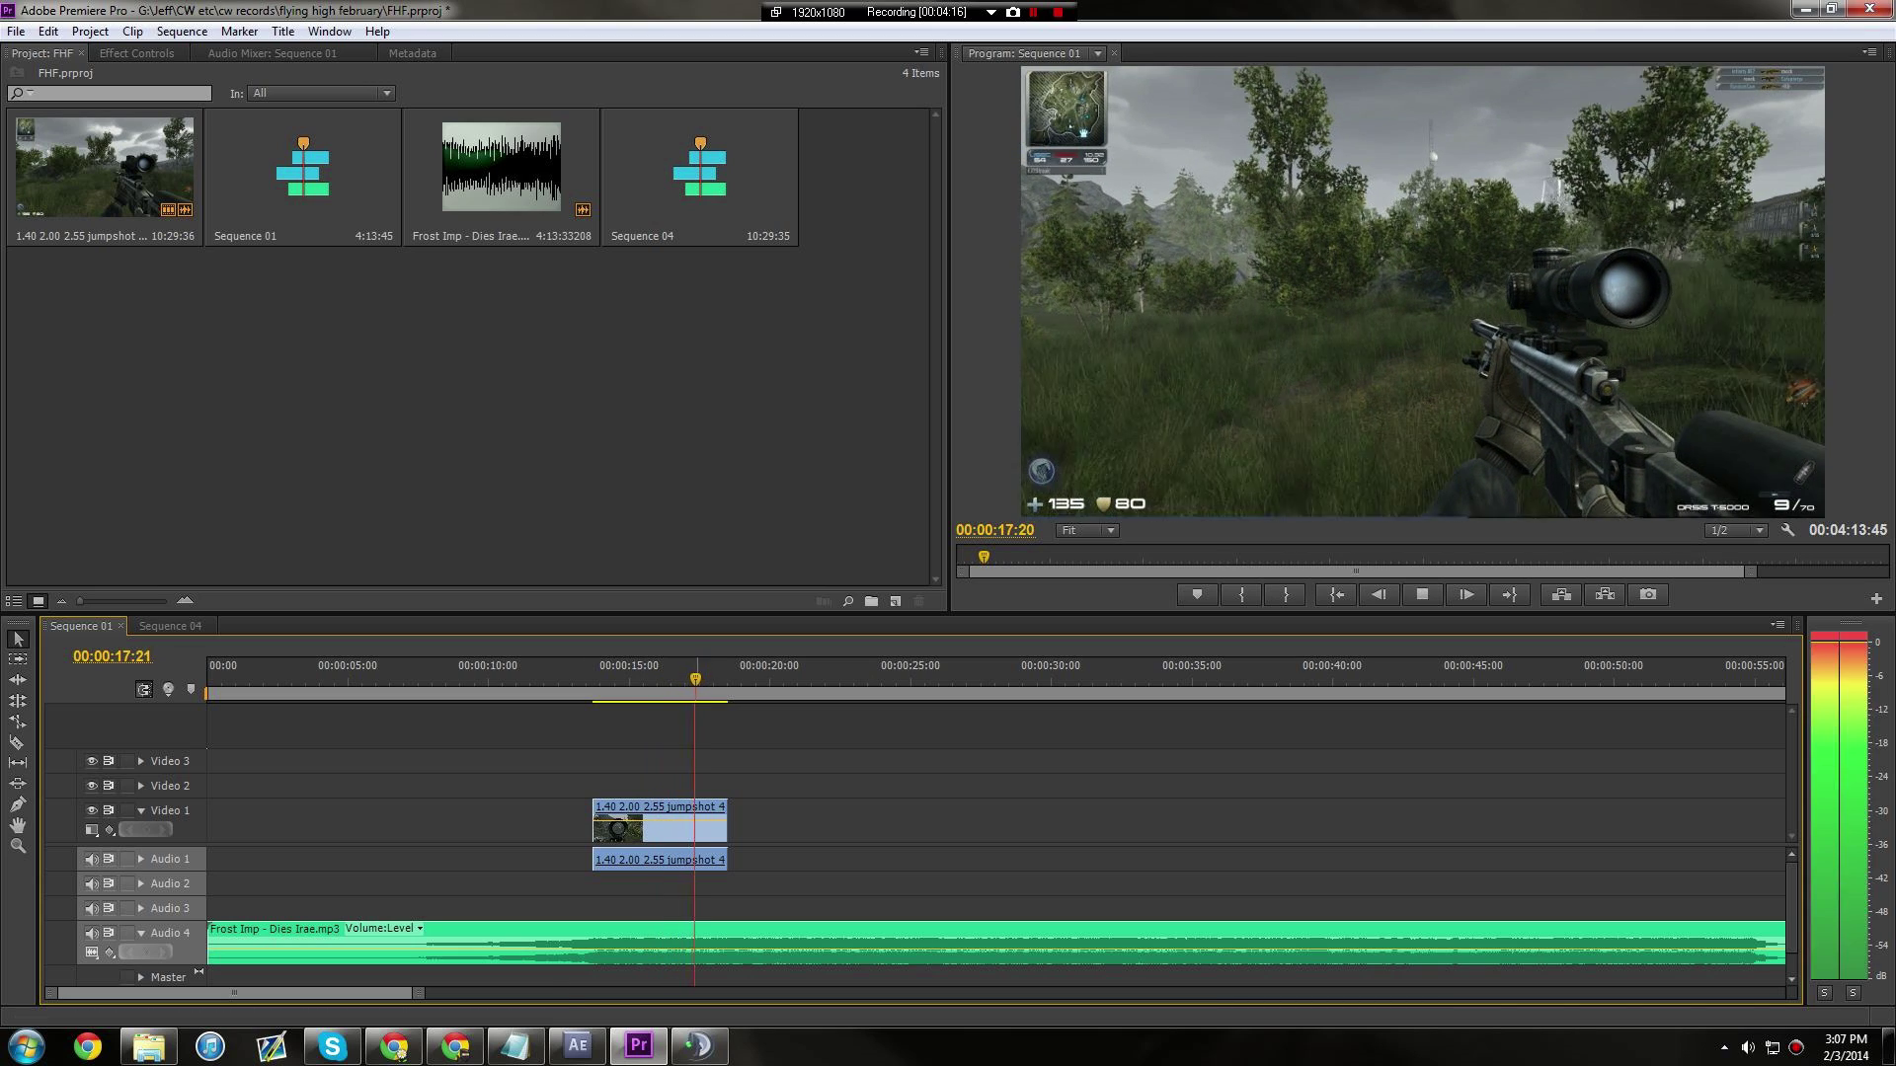
{"action": "left_click", "coordinate": [640, 672]}
{"action": "key", "text": "space"}
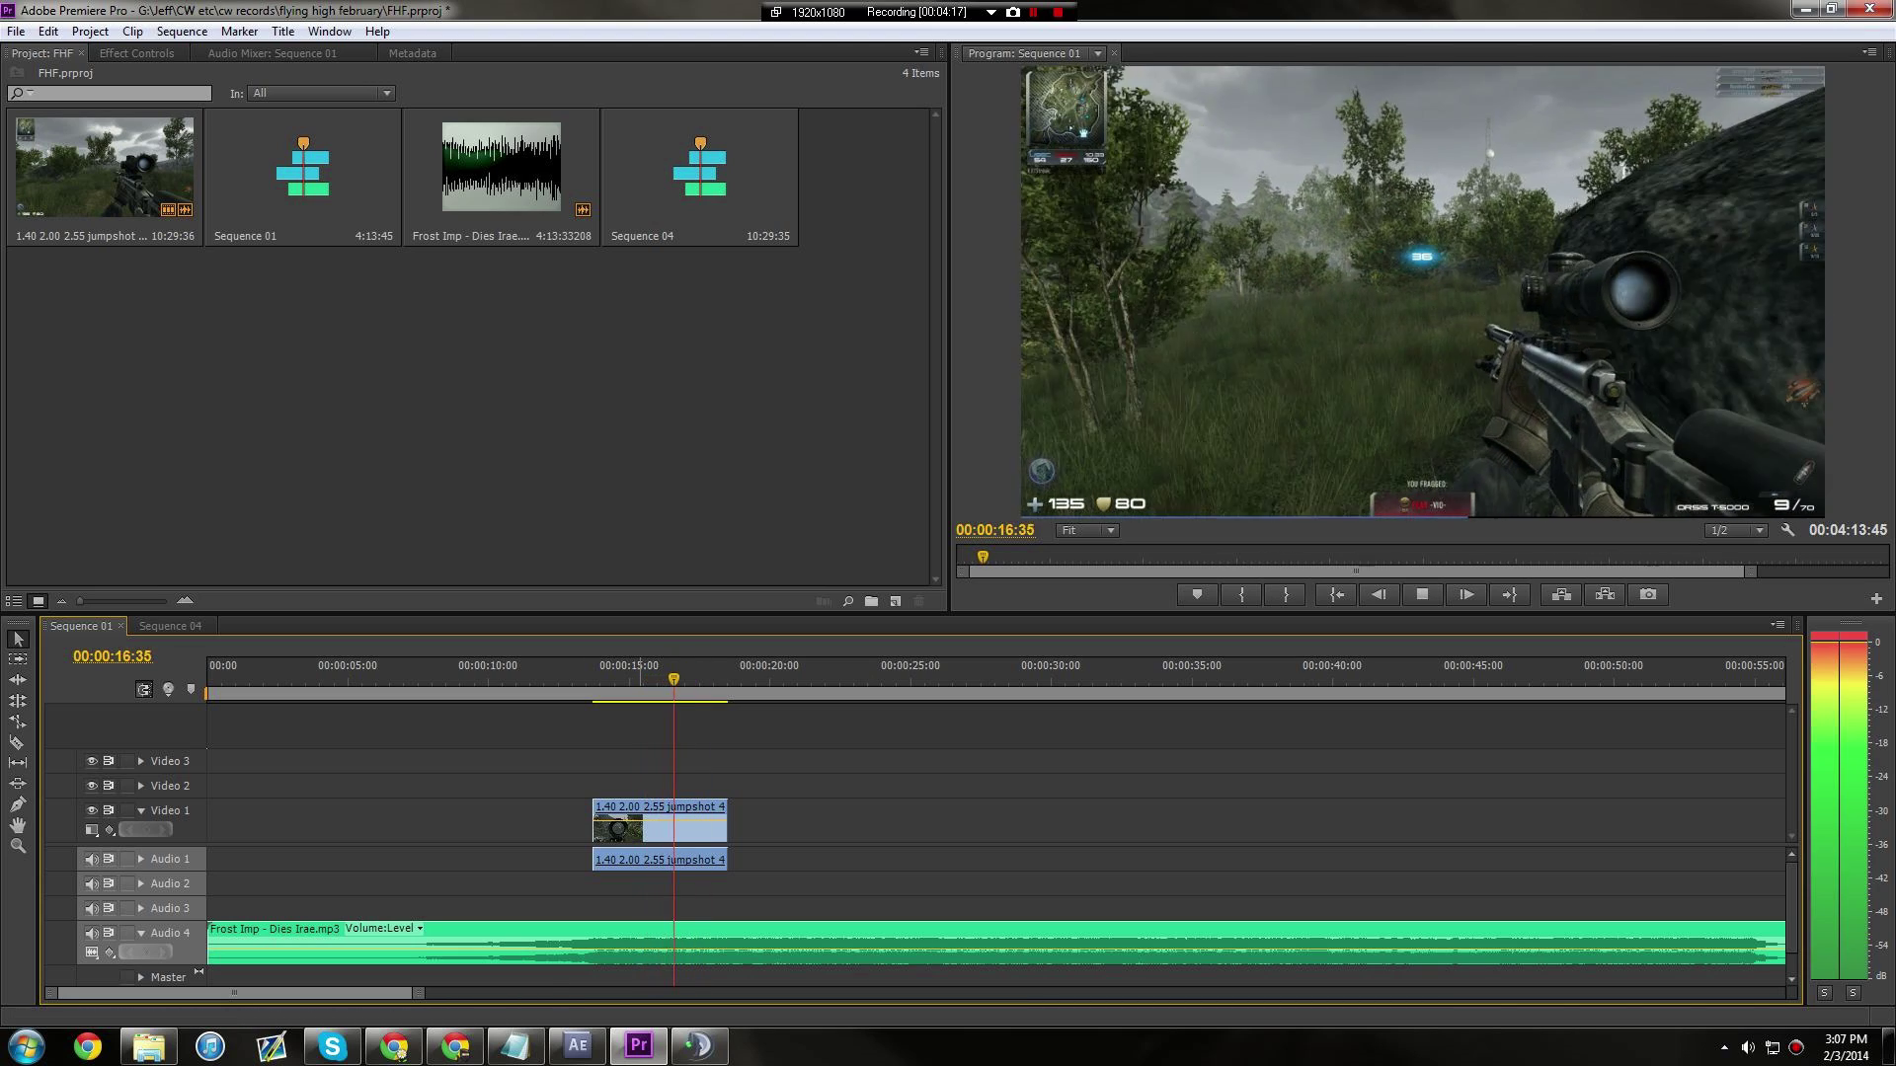
{"action": "key", "text": "space"}
Split the kill clip at 00:00:17:09 using the Razor tool and delete the leftover piece after the cut.
{"action": "key", "text": "Left"}
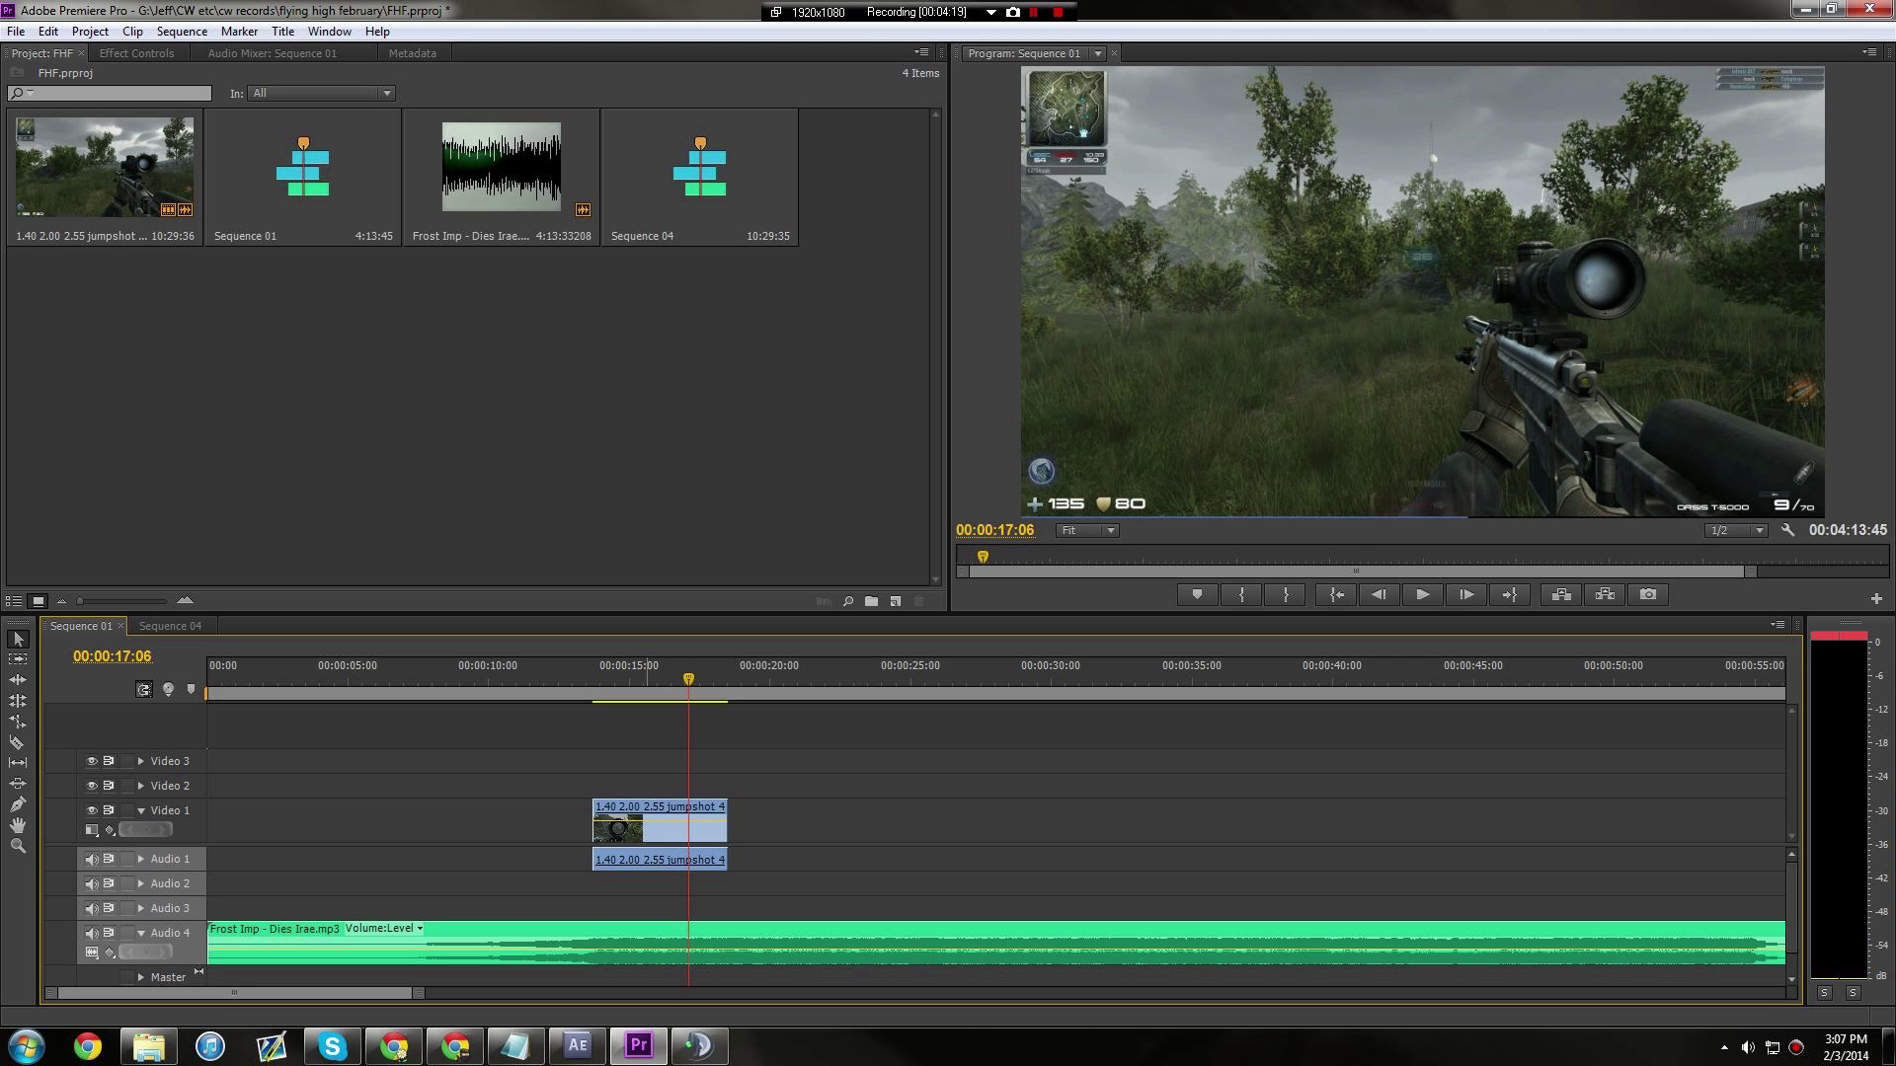
{"action": "key", "text": "Left"}
{"action": "key", "text": "Right"}
{"action": "key", "text": "Right"}
{"action": "key", "text": "Right"}
{"action": "key", "text": "Right"}
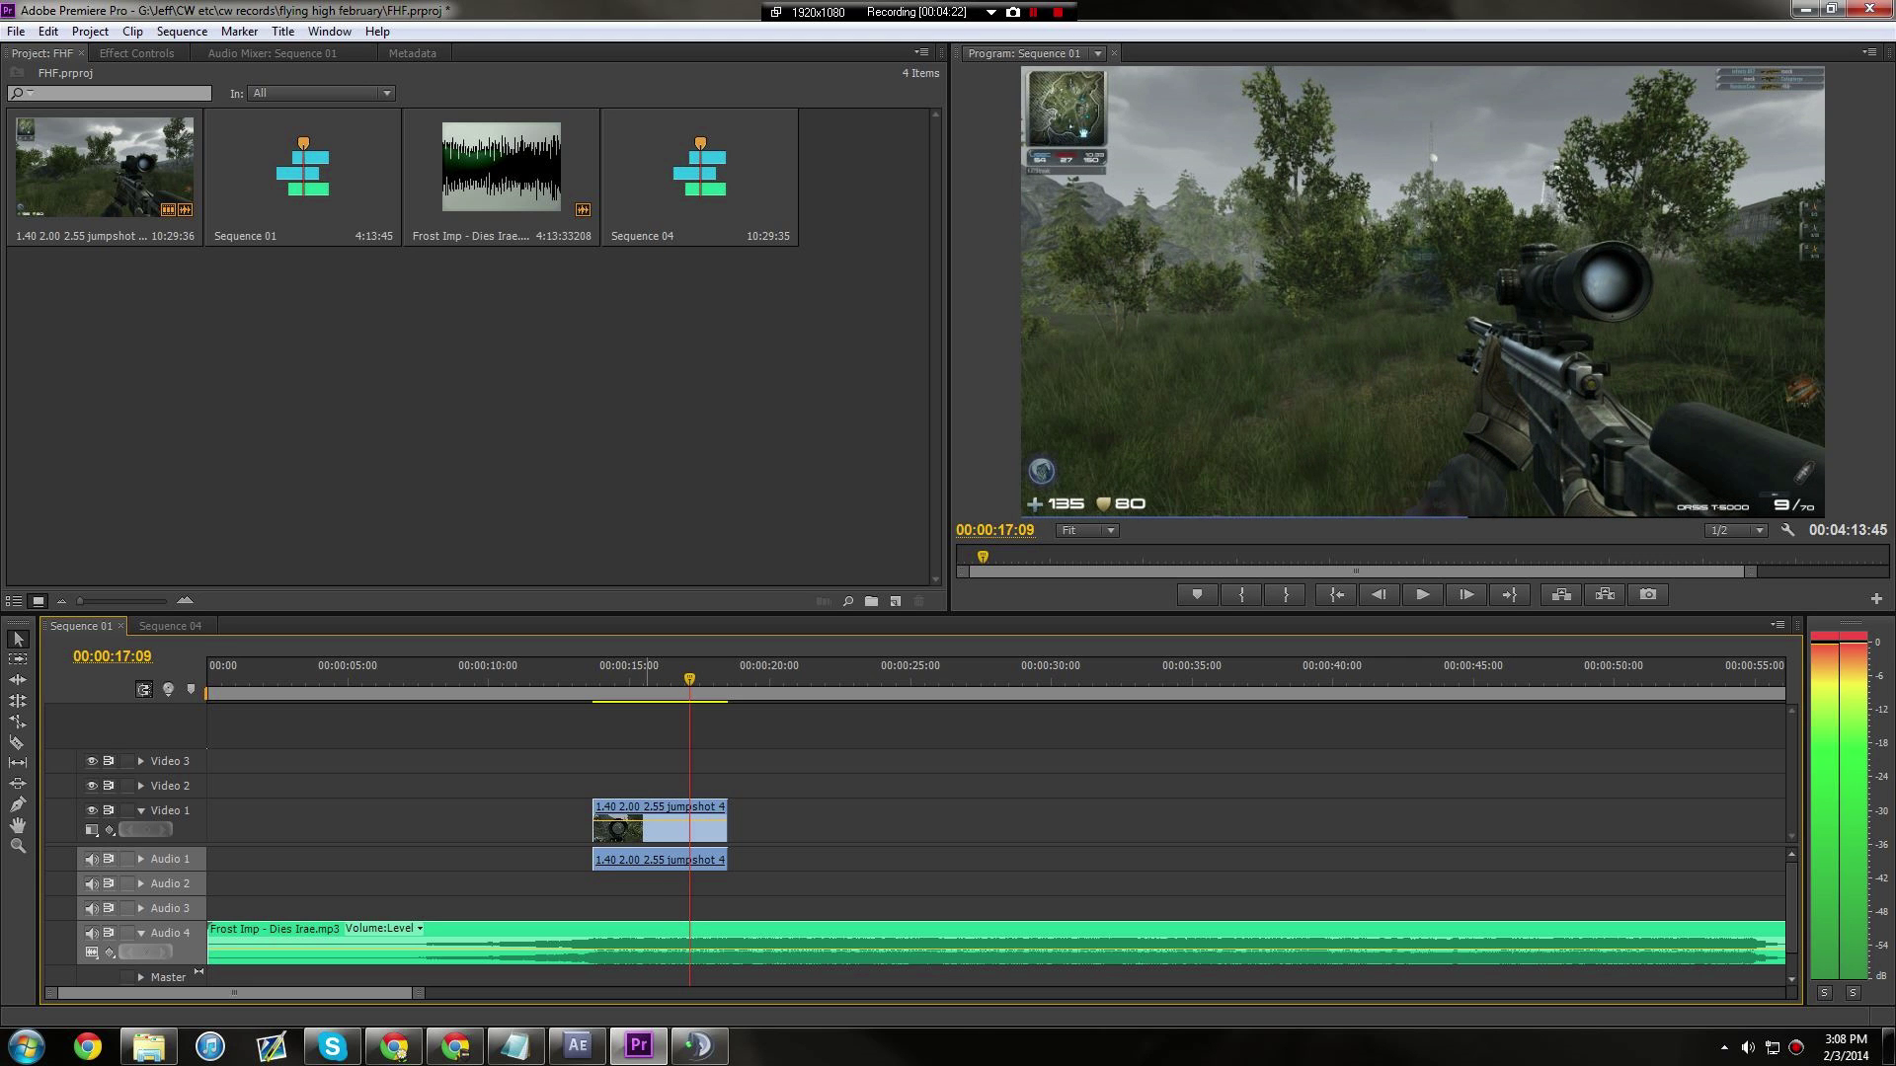
{"action": "key", "text": "Left"}
{"action": "key", "text": "c"}
{"action": "left_click", "coordinate": [689, 826]}
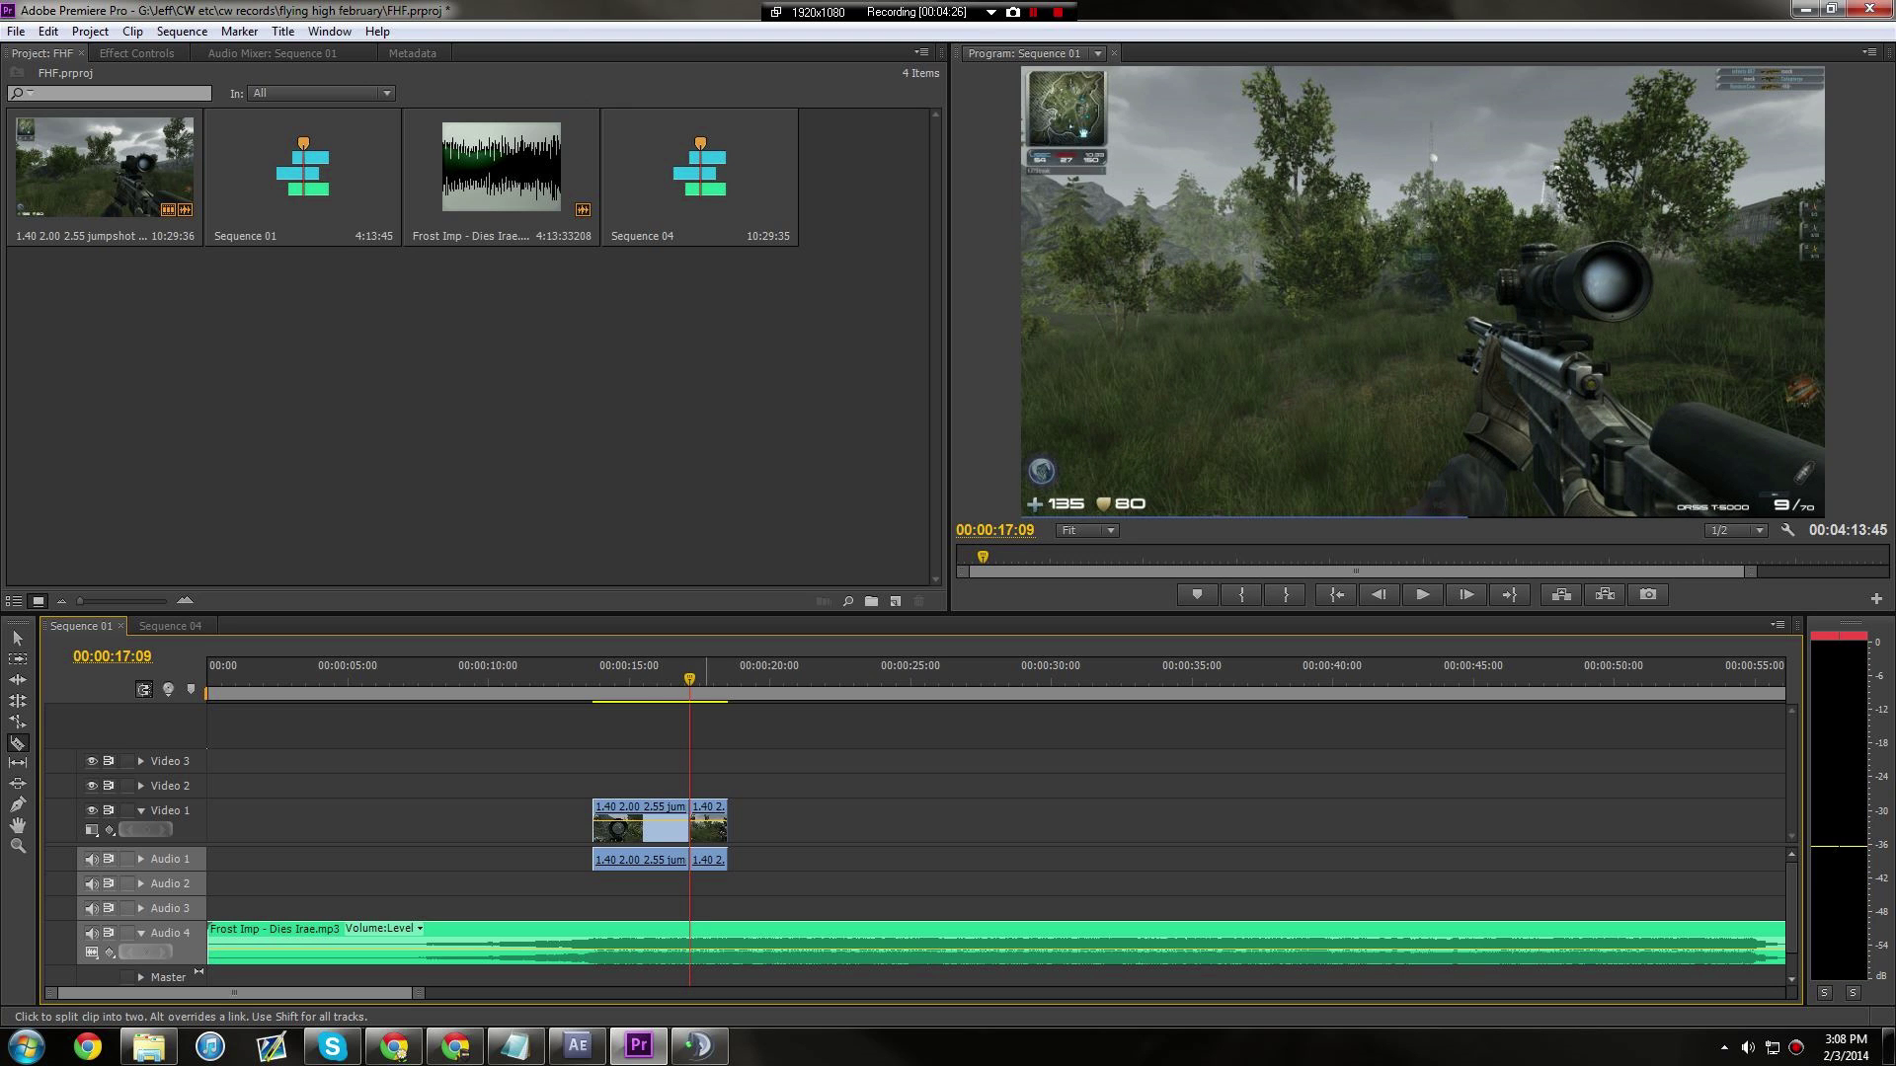
{"action": "key", "text": "v"}
{"action": "key", "text": "Delete"}
Play Sequence 01 from 00:00:12:32 past the trimmed clip to check its timing against the music.
{"action": "left_click", "coordinate": [559, 679]}
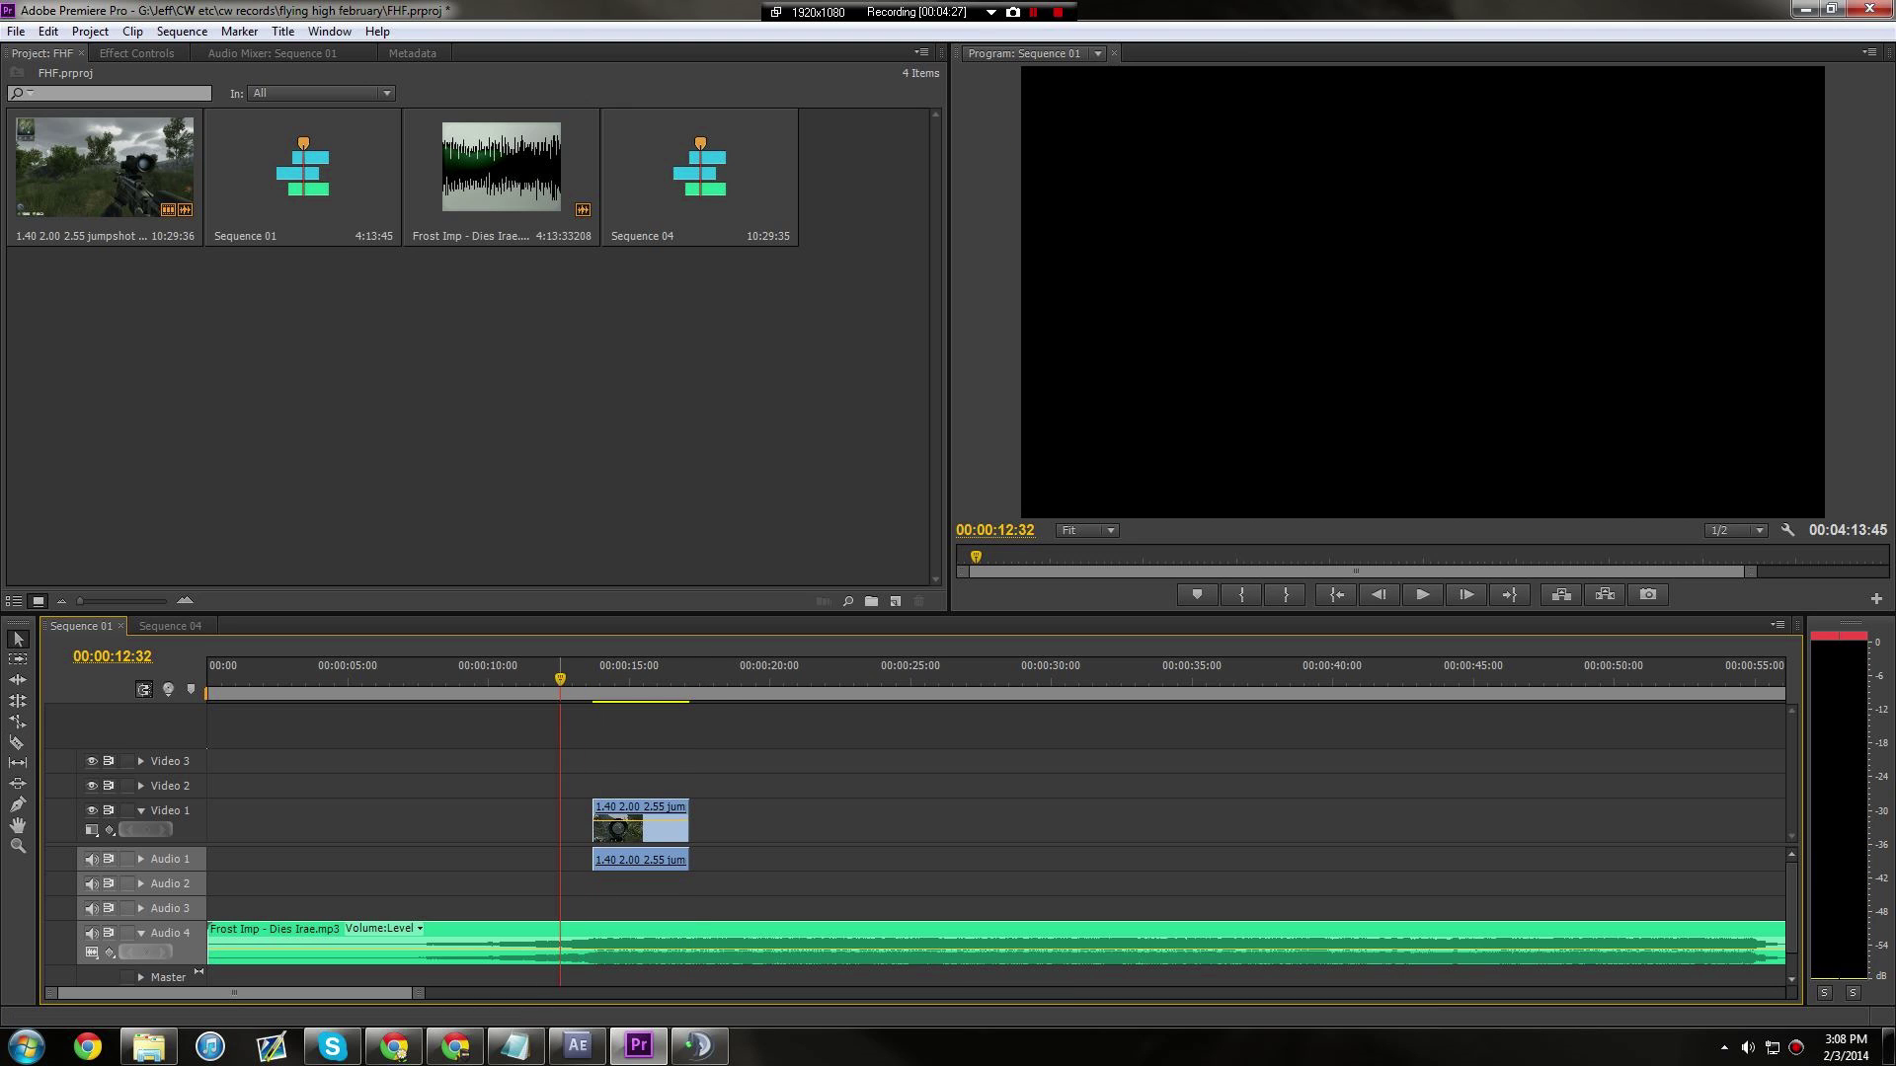
{"action": "key", "text": "space"}
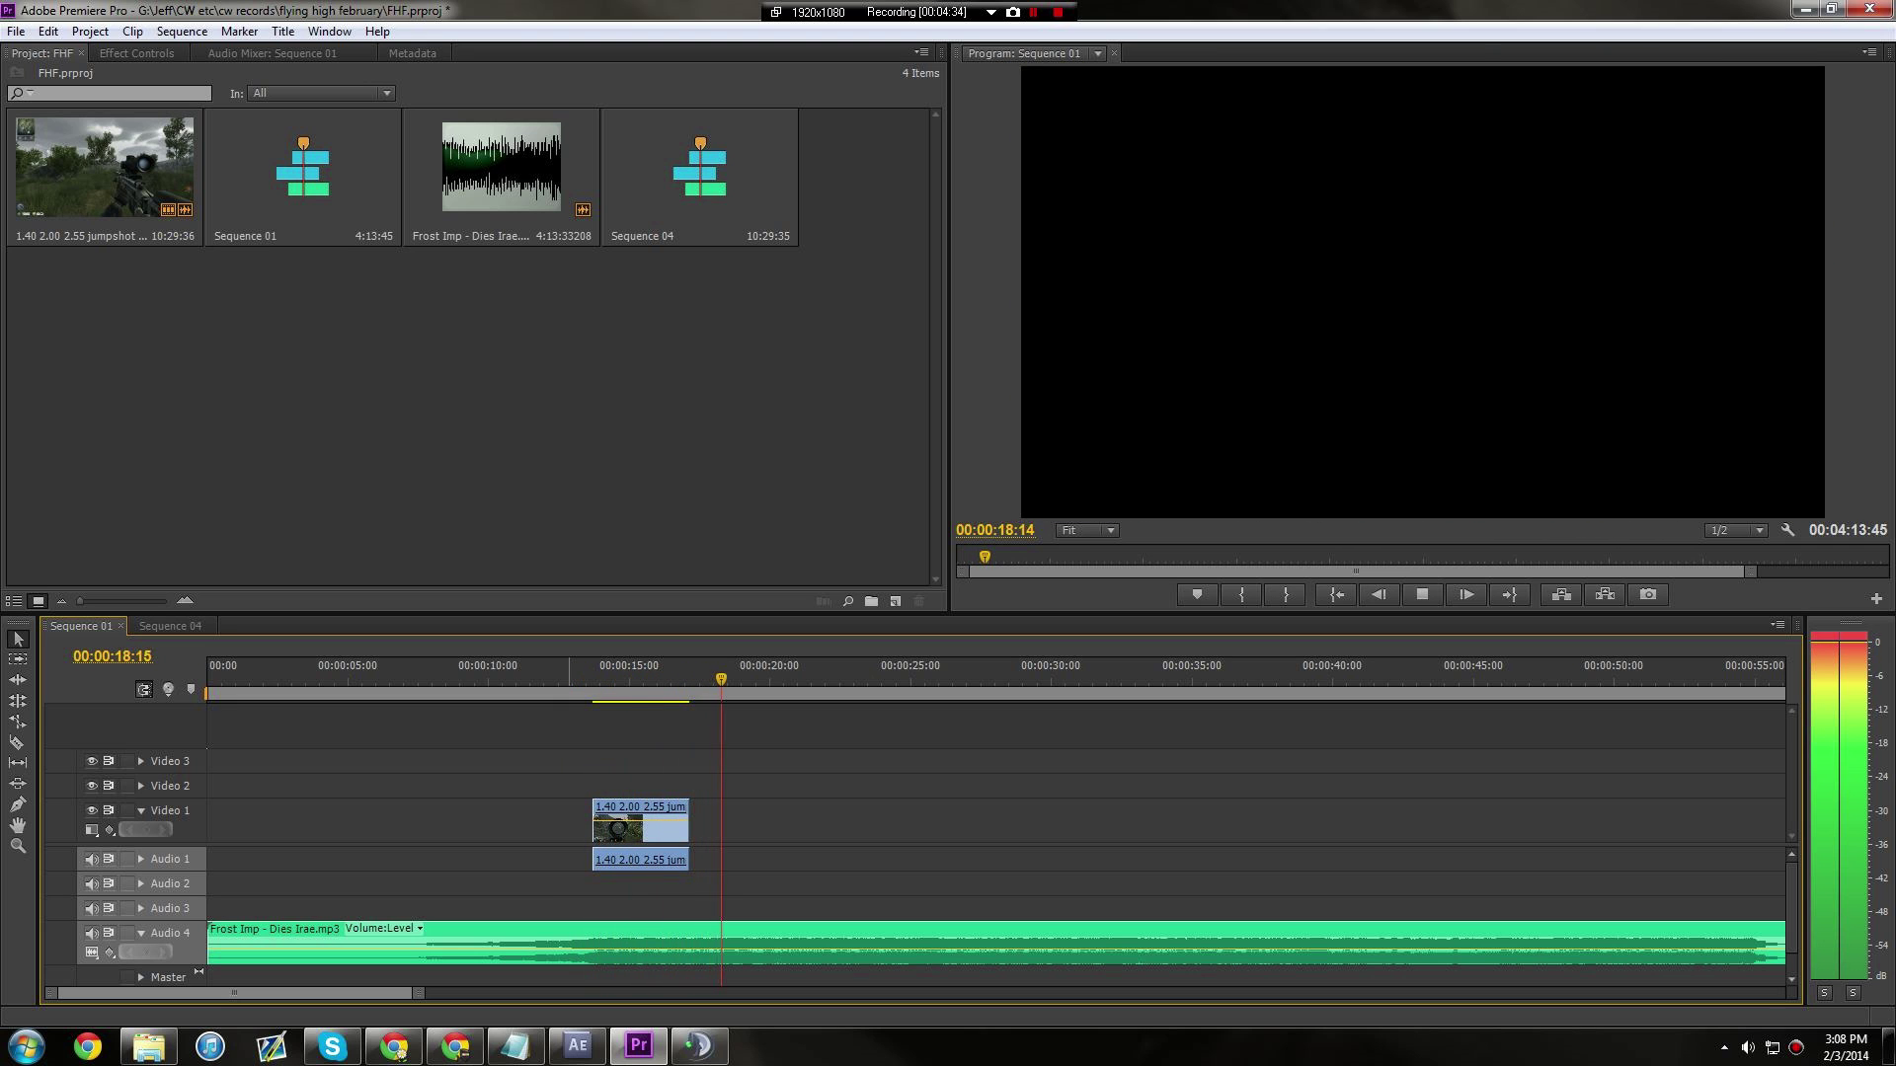
{"action": "key", "text": "space"}
{"action": "key", "text": "End"}
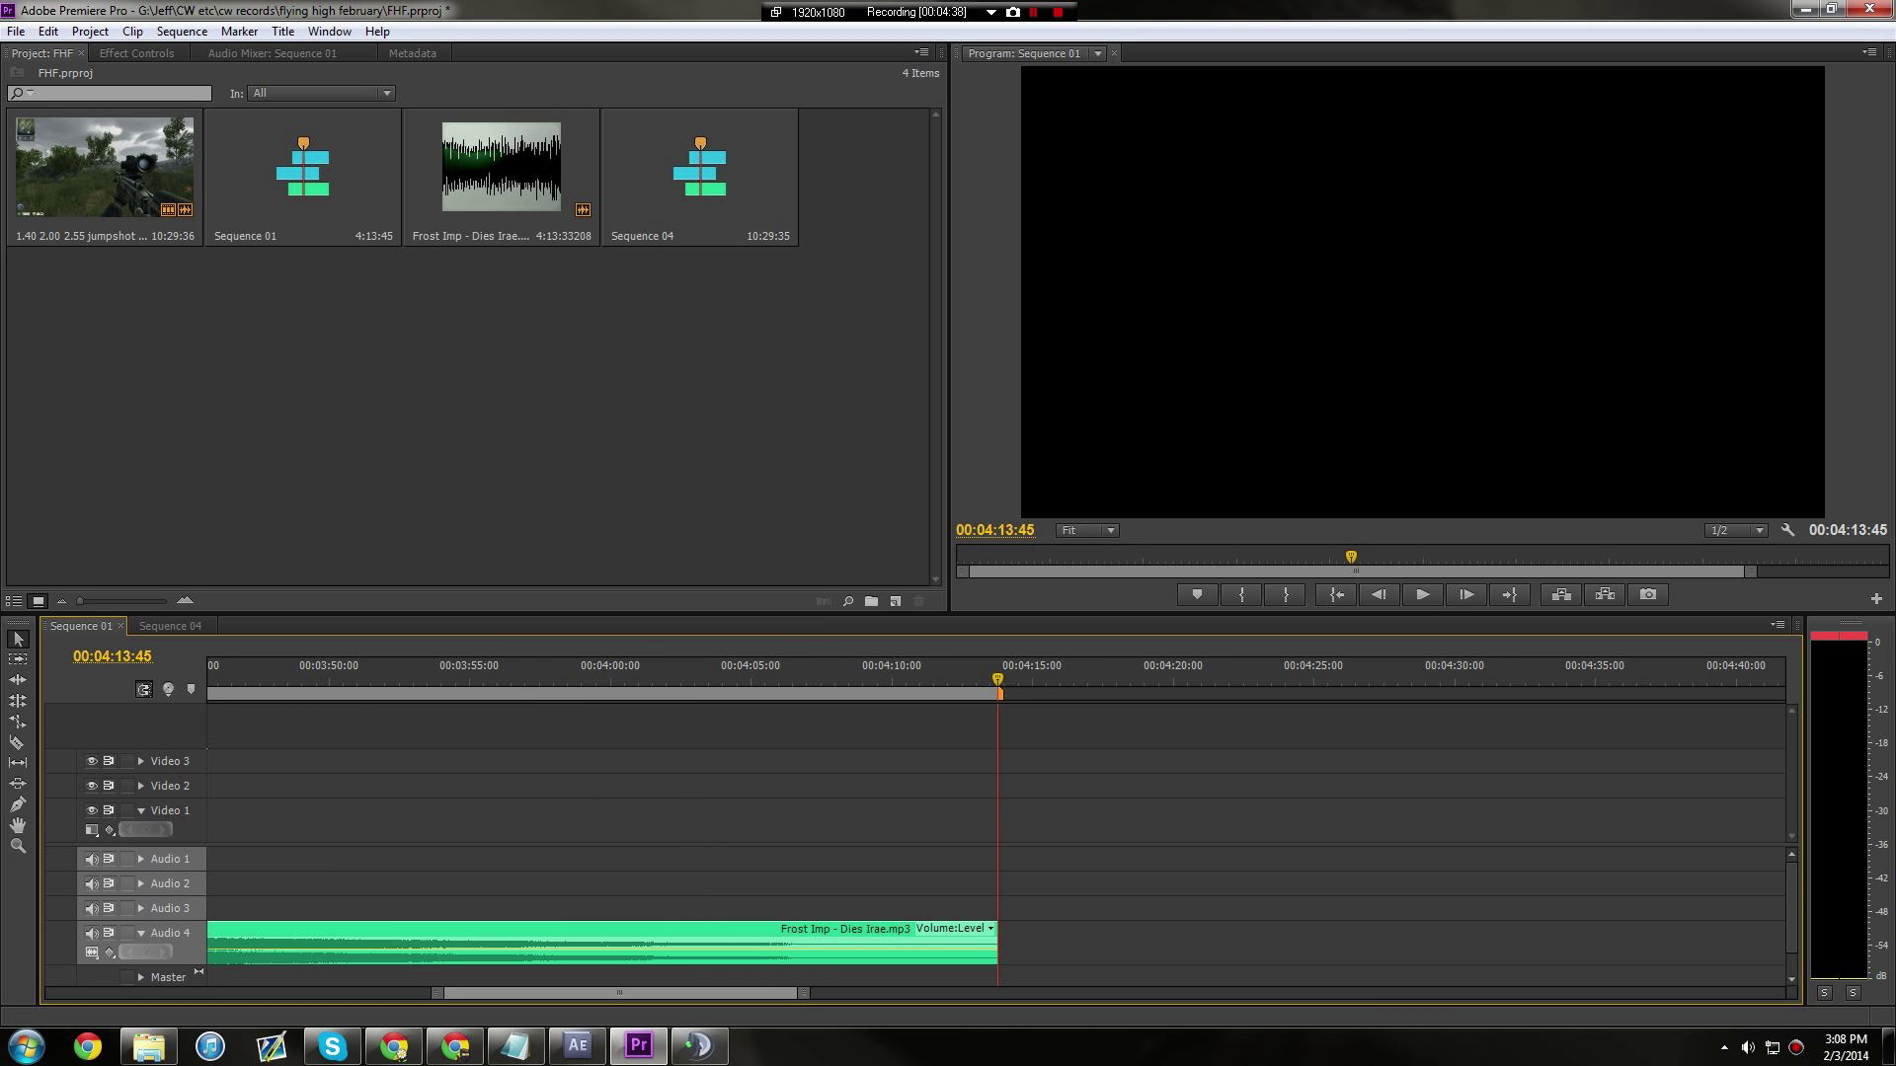
{"action": "left_click_drag", "start_coordinate": [605, 993], "coordinate": [212, 993]}
Review the trimmed kill clip's end, start and kill moment against the beats of the song.
{"action": "left_click_drag", "start_coordinate": [554, 682], "coordinate": [682, 679]}
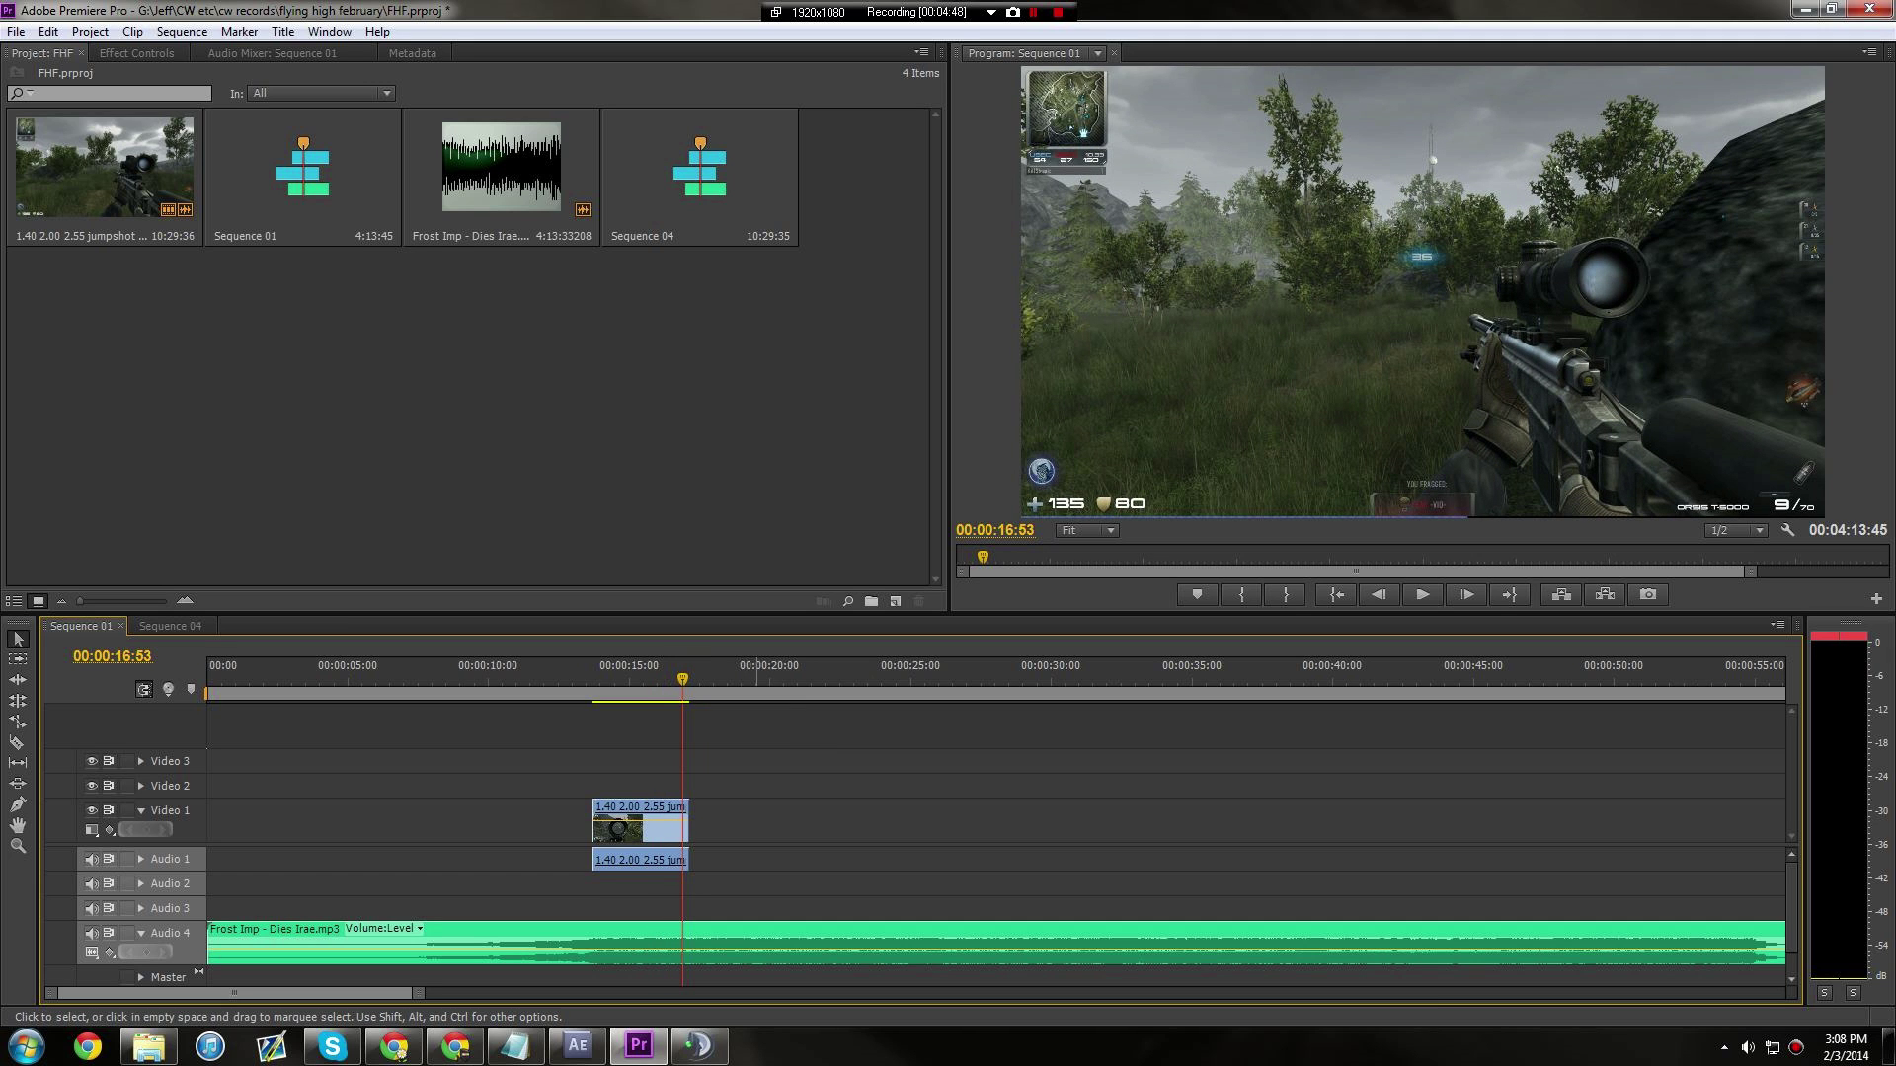
{"action": "left_click_drag", "start_coordinate": [683, 679], "coordinate": [687, 679]}
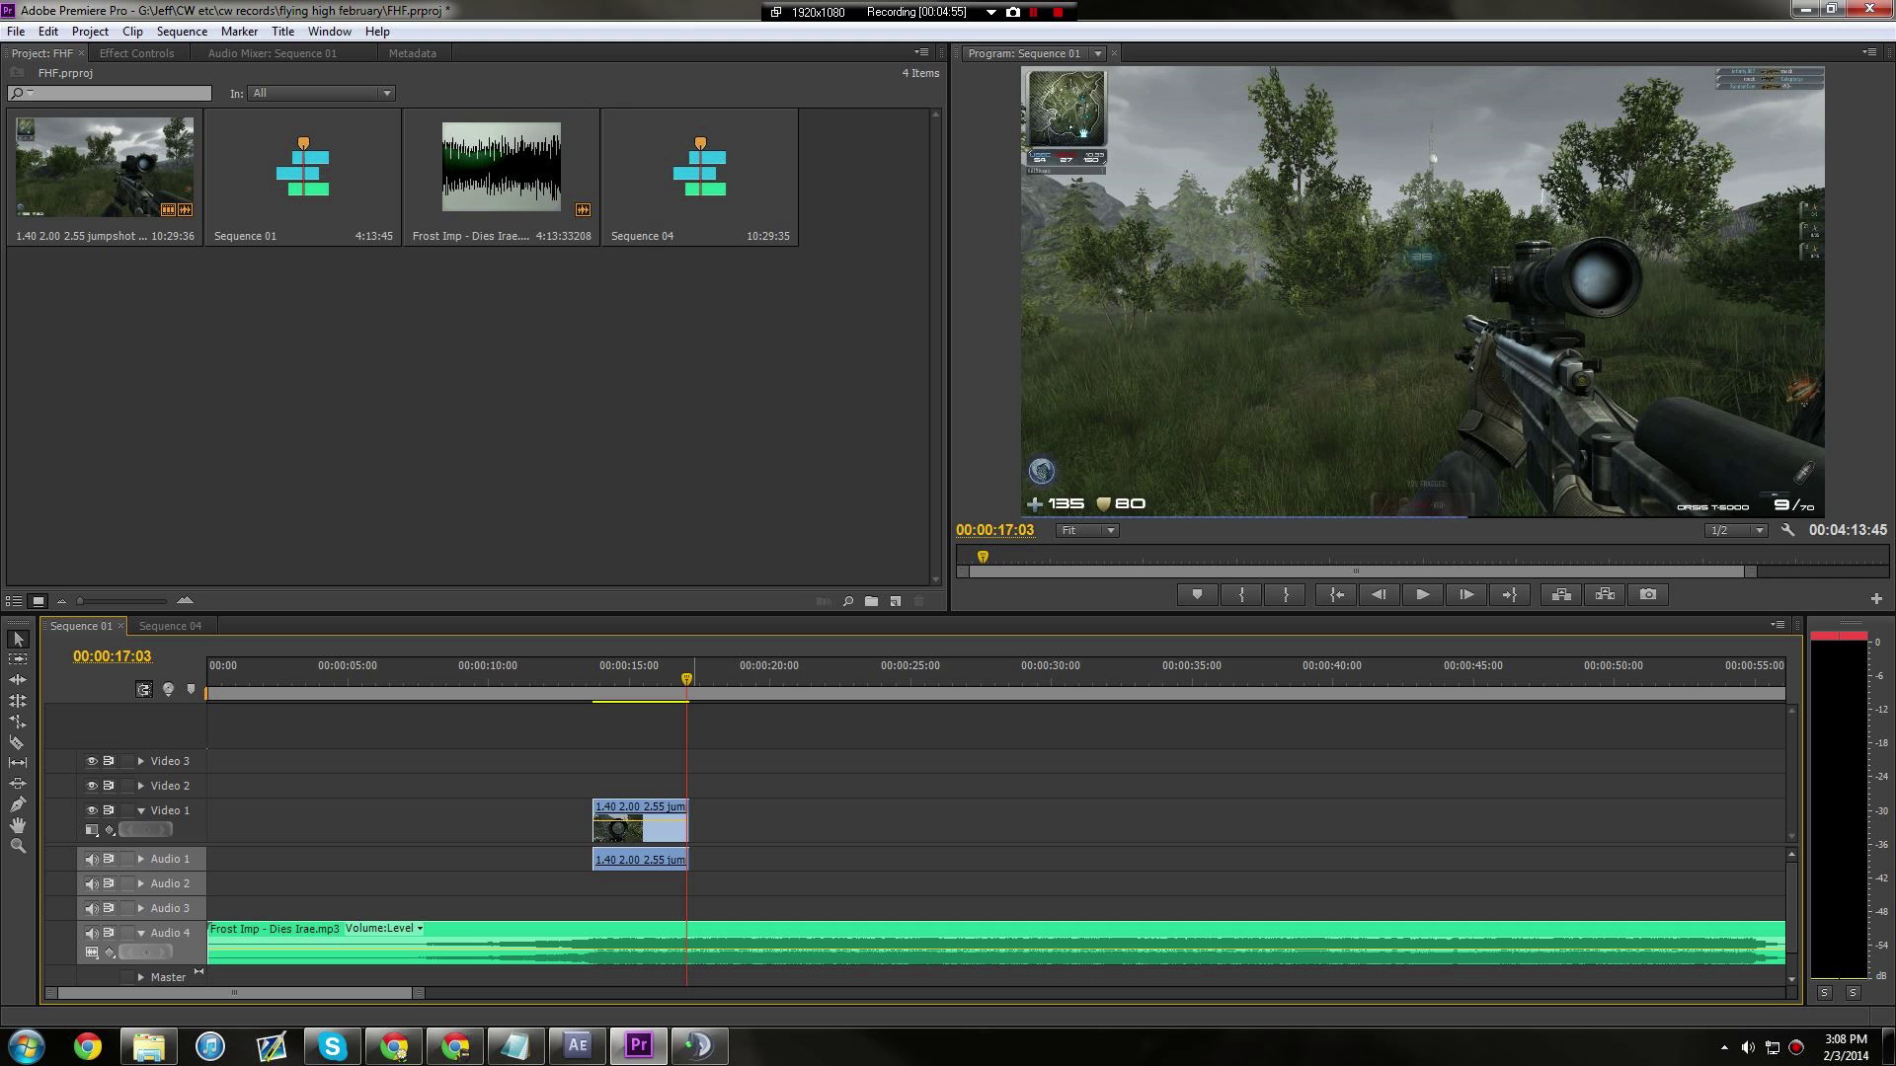
{"action": "left_click_drag", "start_coordinate": [687, 679], "coordinate": [587, 679]}
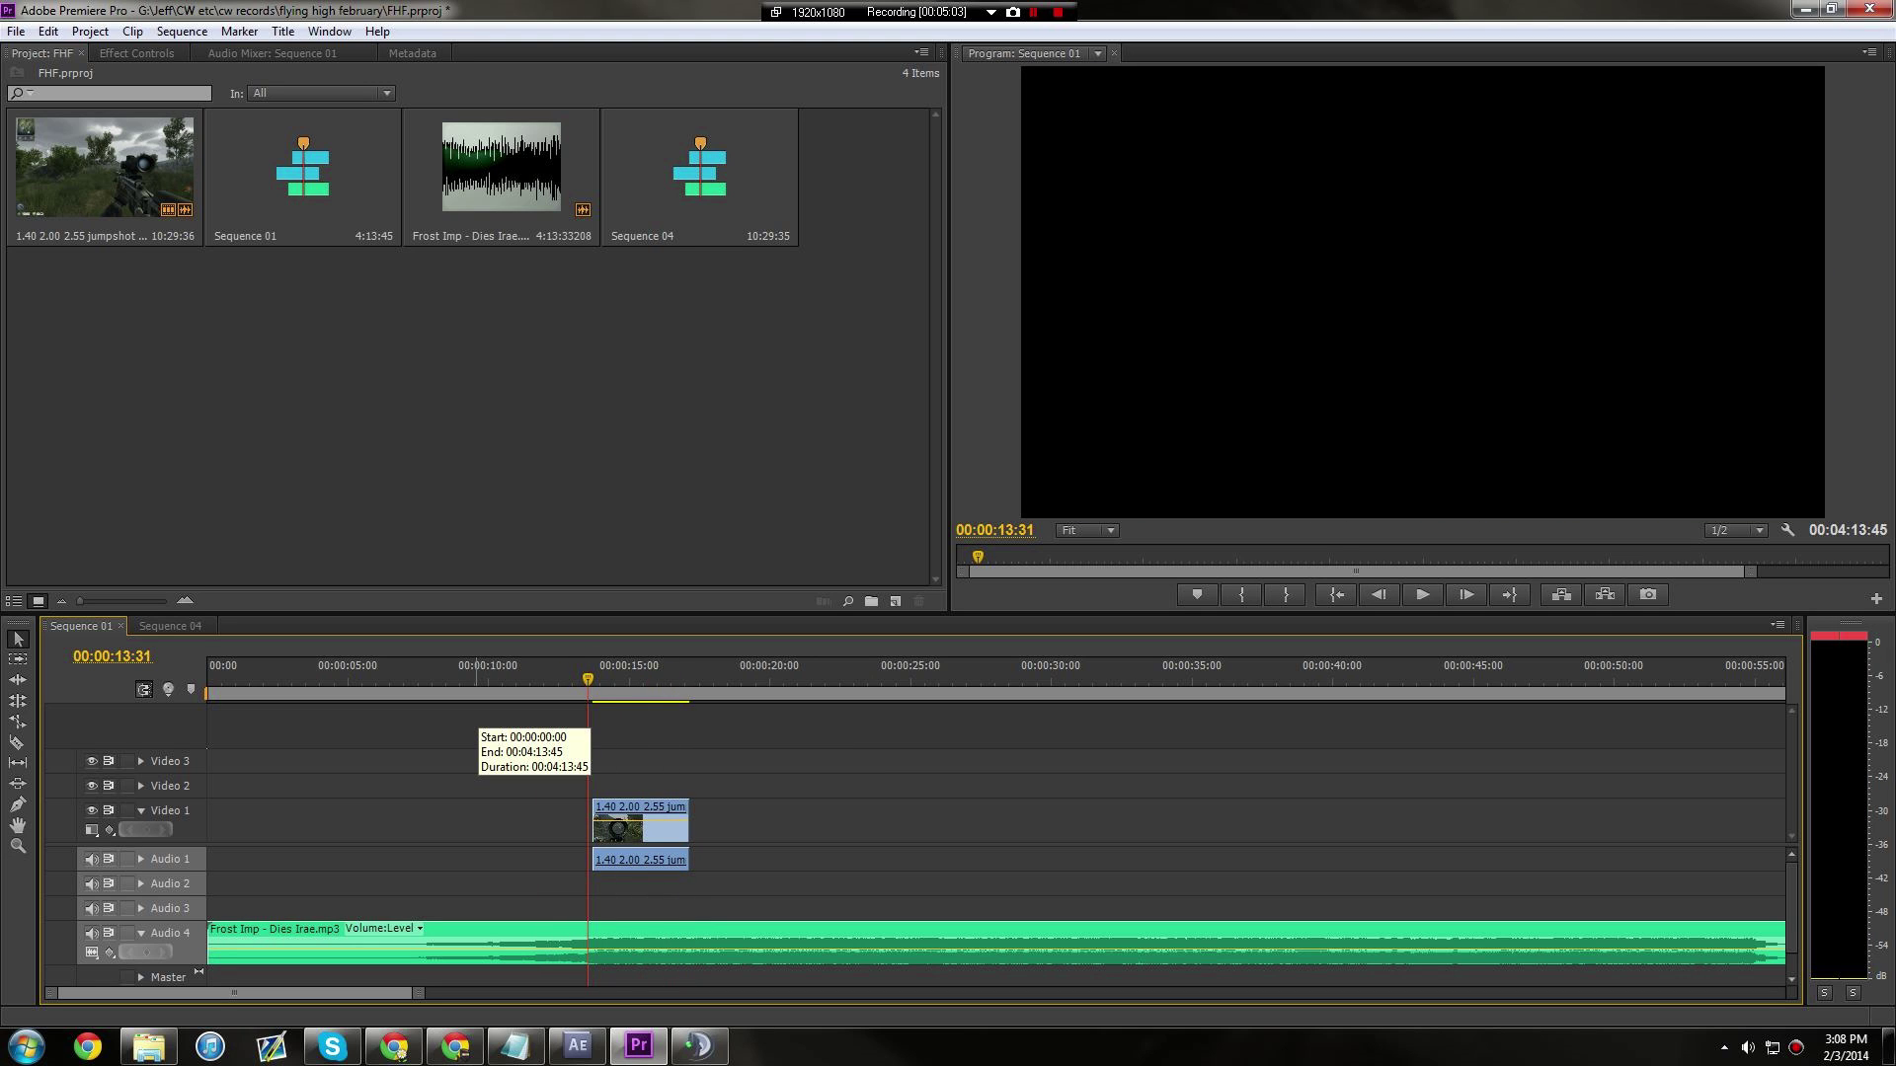
{"action": "left_click", "coordinate": [628, 677]}
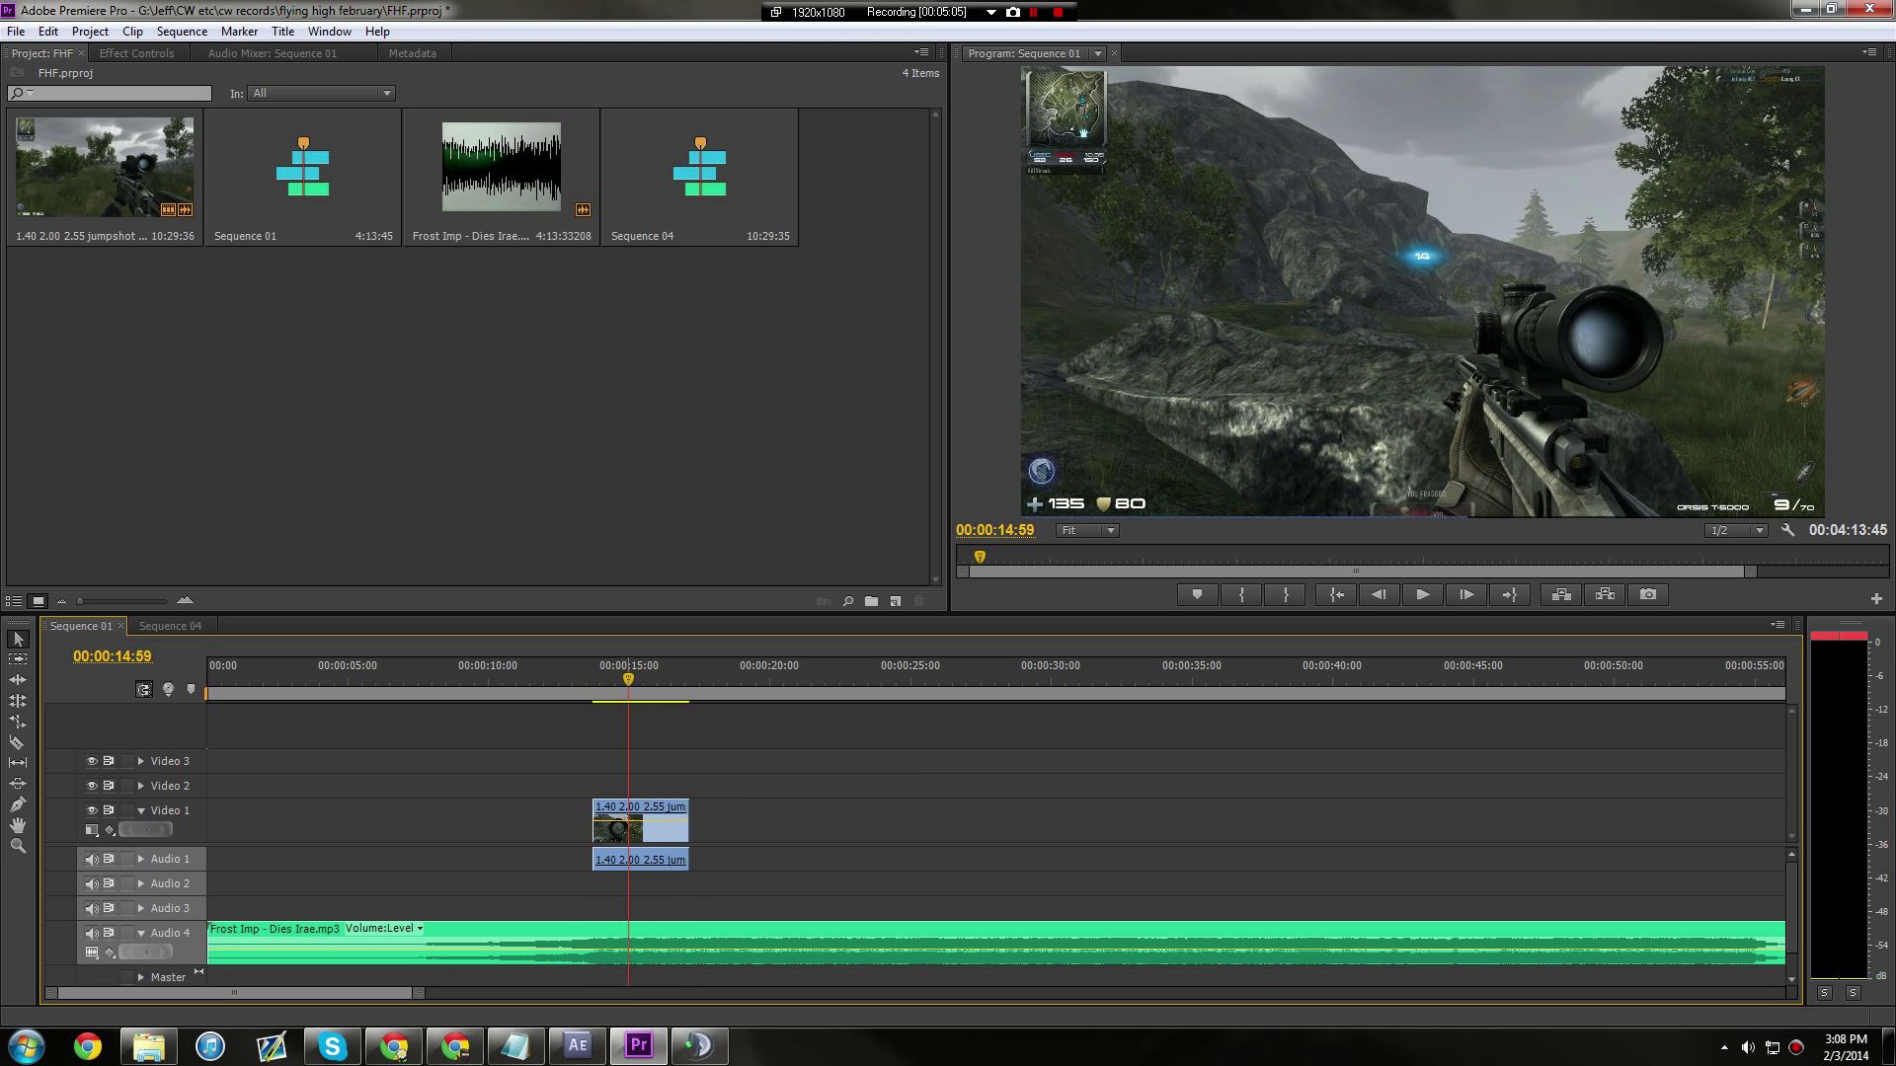
{"action": "key", "text": "space"}
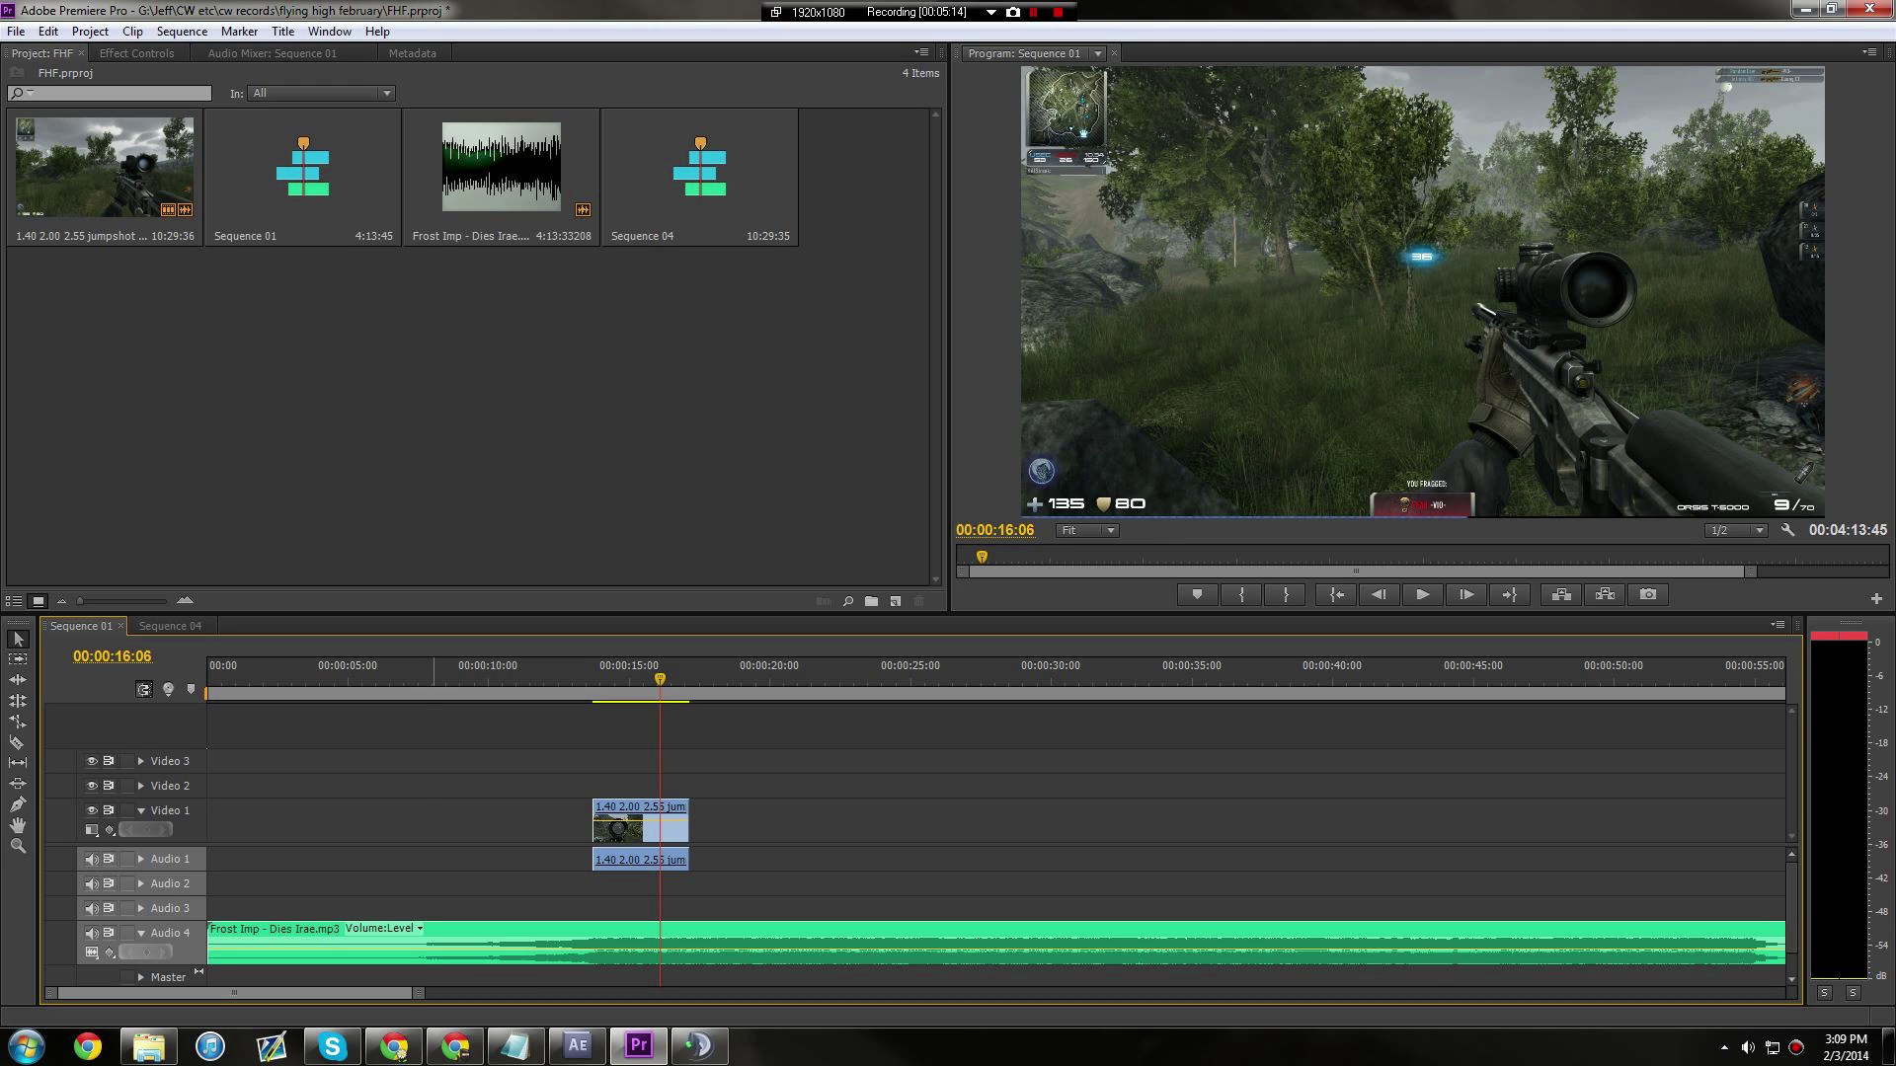
{"action": "mouse_move", "coordinate": [434, 674]}
{"action": "left_mouse_down"}
{"action": "mouse_move", "coordinate": [208, 674]}
{"action": "mouse_move", "coordinate": [405, 674]}
{"action": "left_mouse_up"}
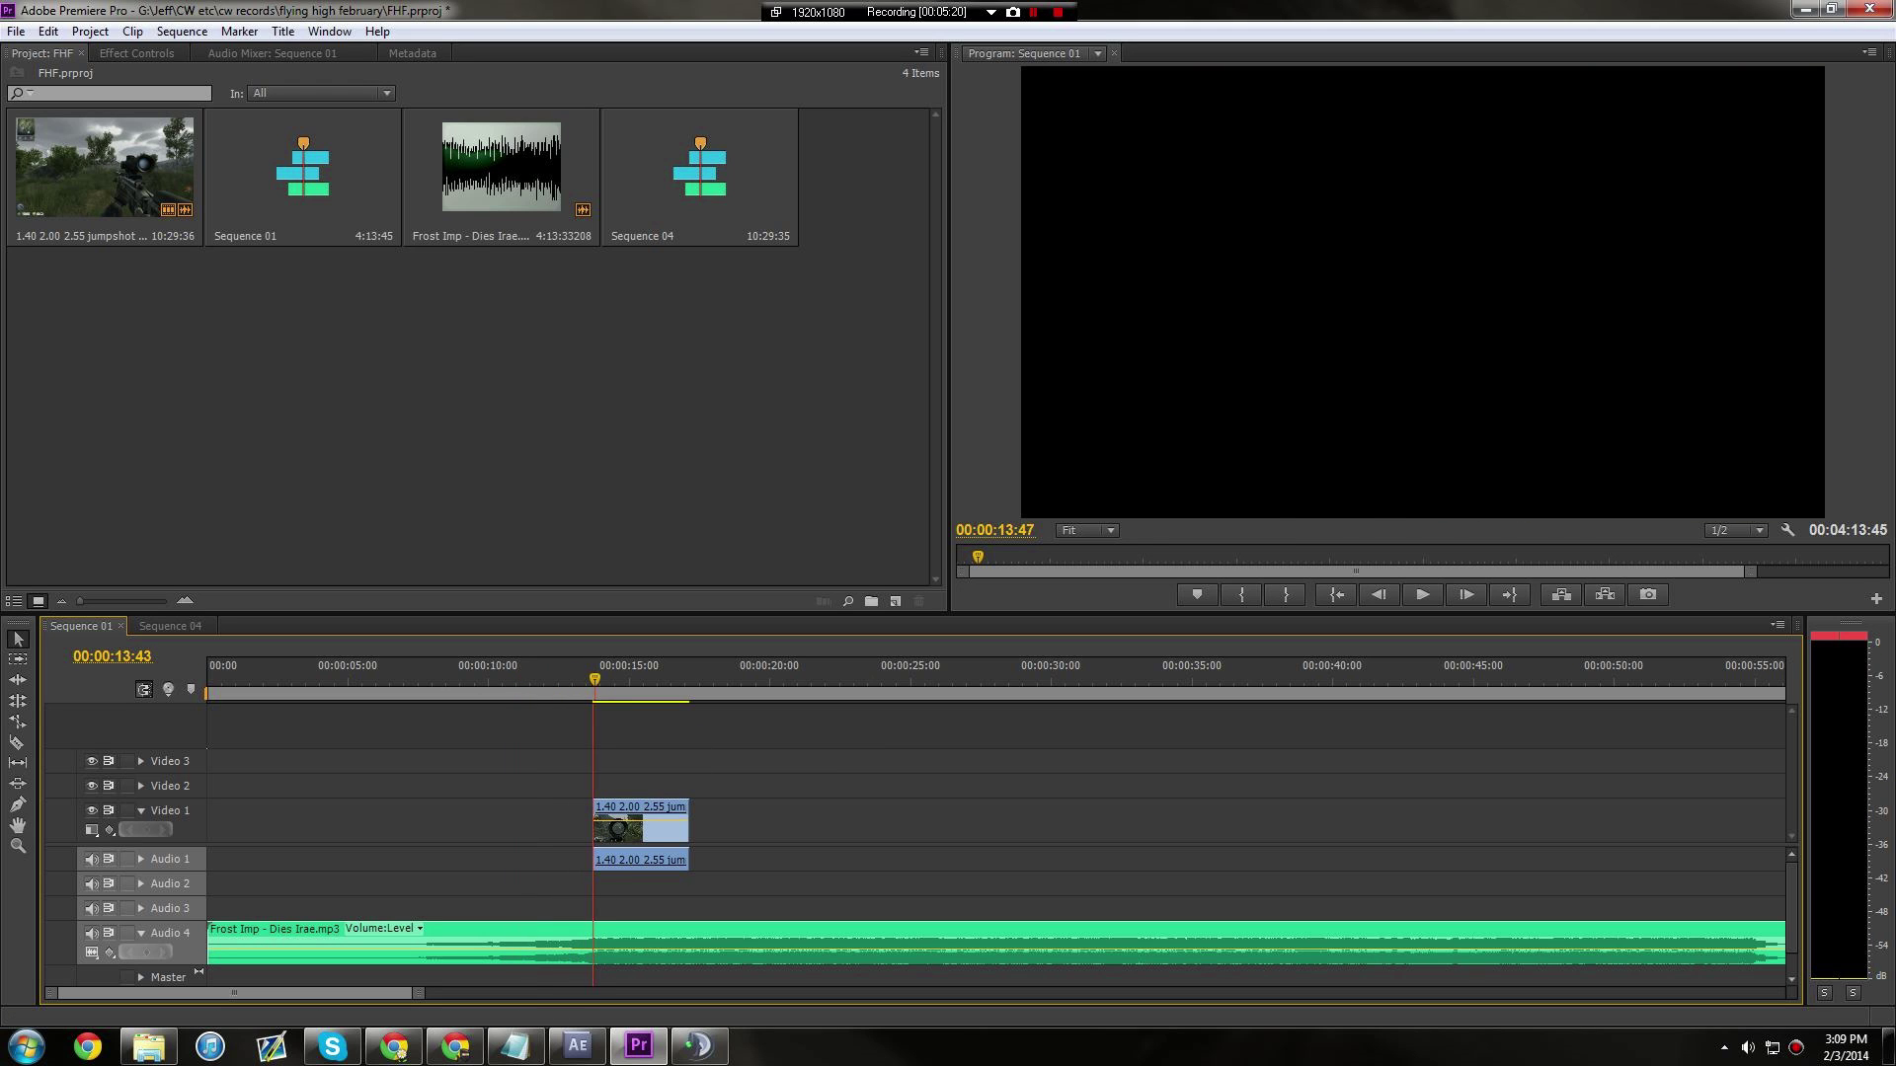
Play the song's intro from the start of Sequence 01 to judge what footage should open the montage.
{"action": "left_click_drag", "start_coordinate": [608, 677], "coordinate": [208, 676]}
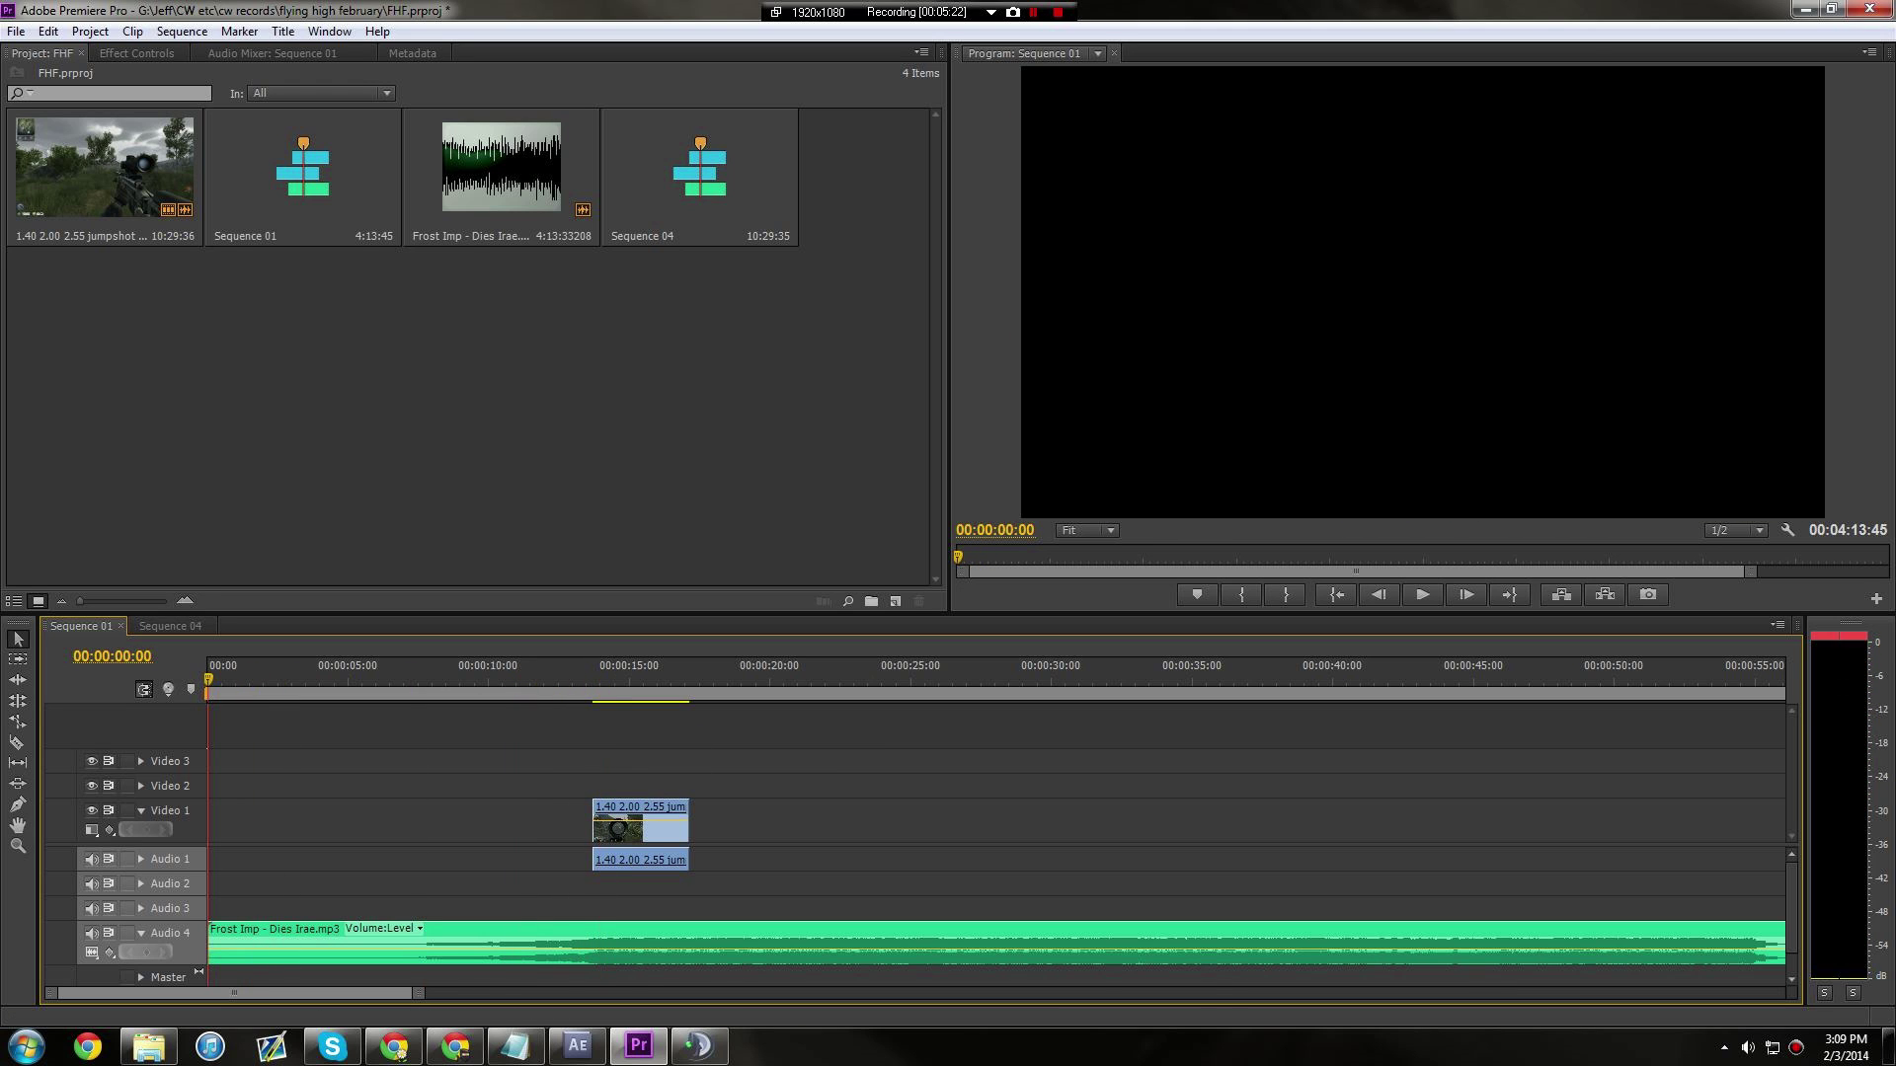
{"action": "key", "text": "l"}
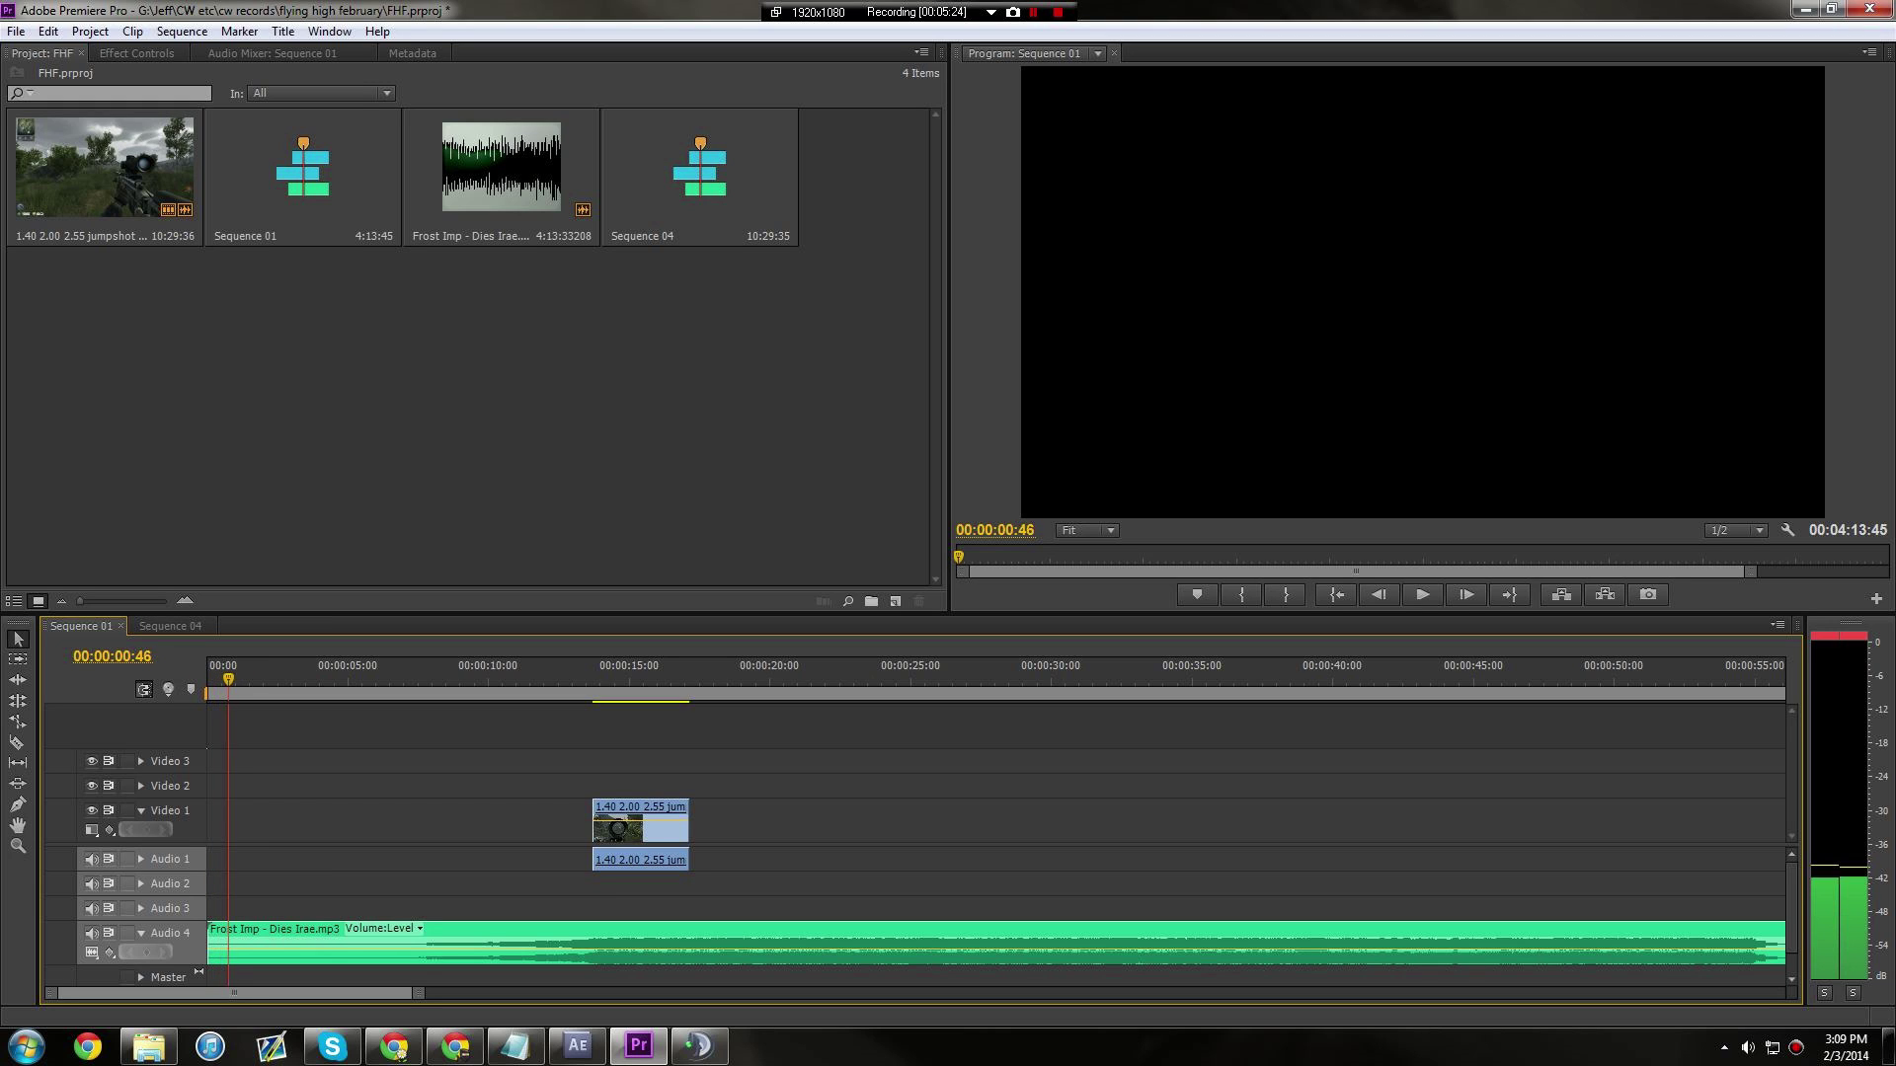
{"action": "key", "text": "Home"}
{"action": "key", "text": "l"}
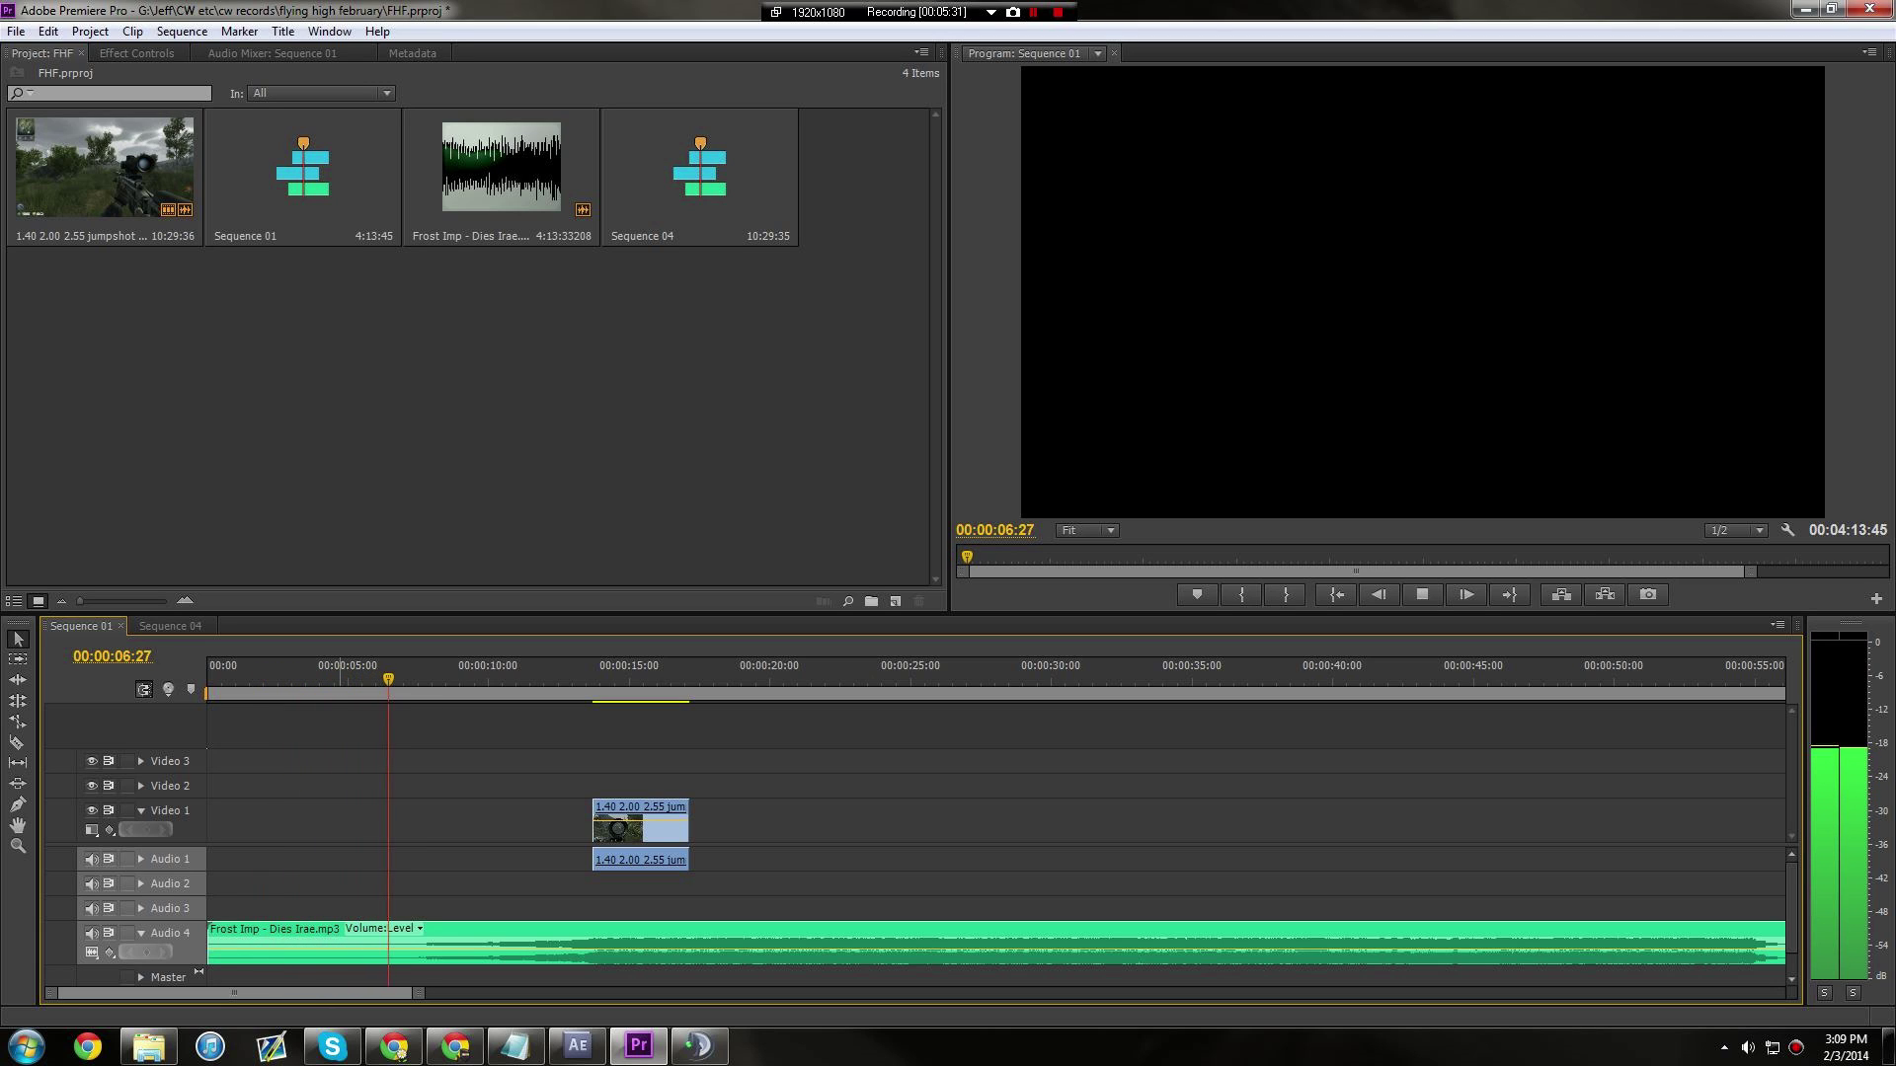
{"action": "key", "text": "space"}
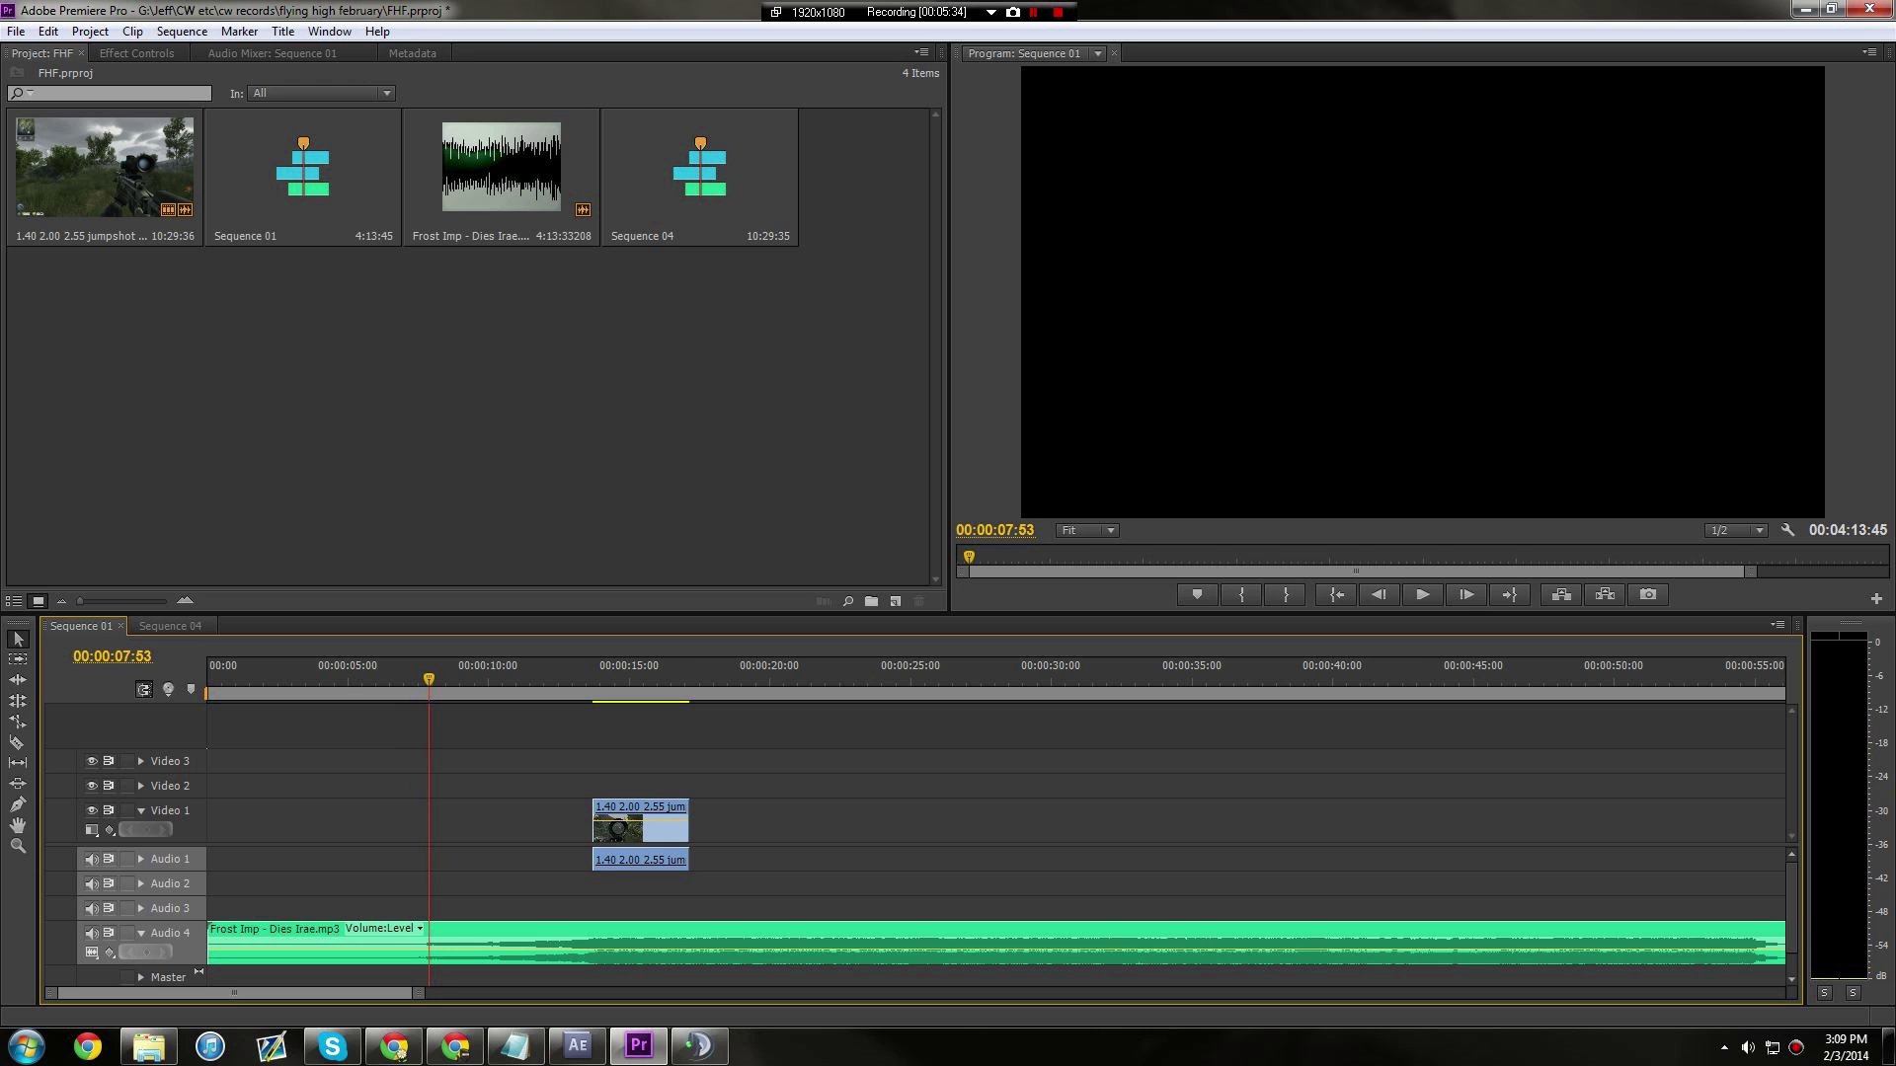
Scrub Sequence 04 to 00:01:03:24 in search of intro footage and replay the song's opening in Sequence 01.
{"action": "left_click", "coordinate": [170, 626]}
{"action": "left_click_drag", "start_coordinate": [450, 670], "coordinate": [521, 669]}
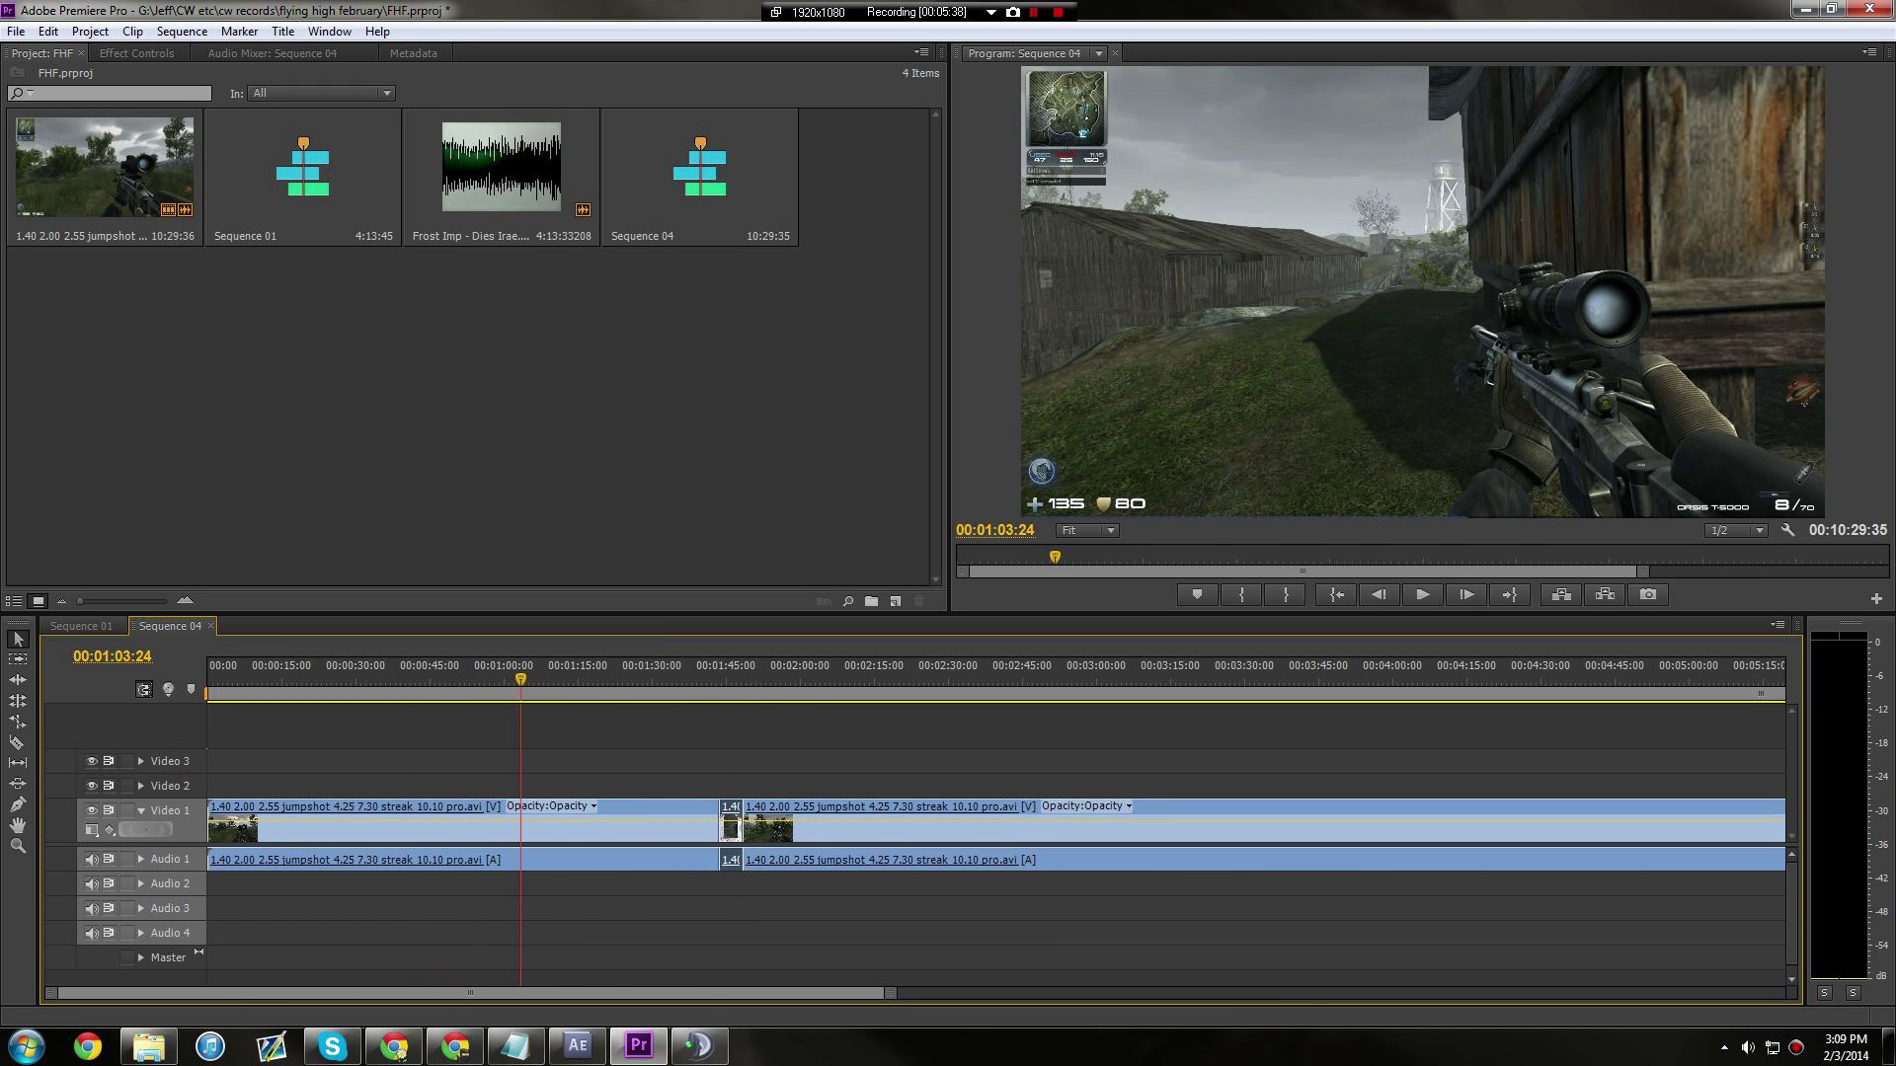
{"action": "left_click", "coordinate": [81, 626]}
{"action": "left_click", "coordinate": [208, 669]}
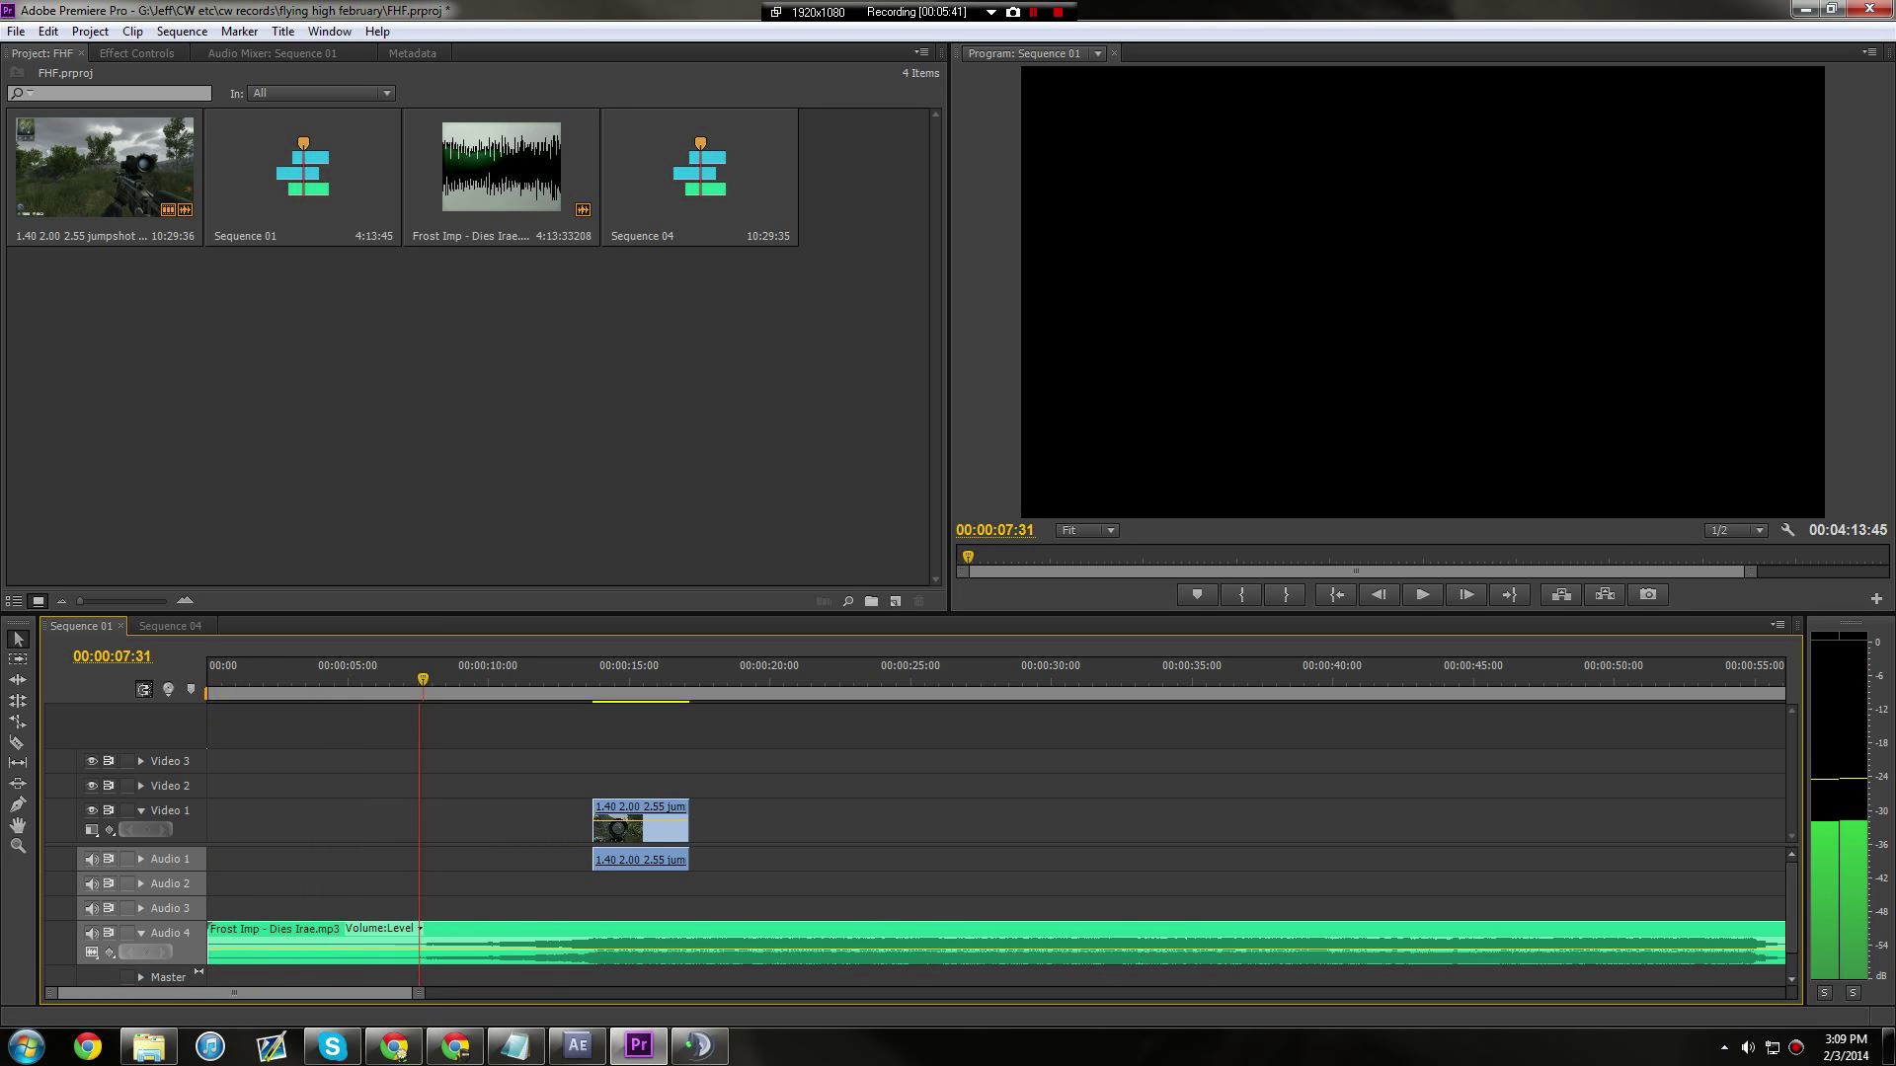
Isolate a walking shot in the Sequence 04 recording by splitting it at about 00:00:16 and 00:00:21 with the Razor tool.
{"action": "left_click", "coordinate": [170, 625]}
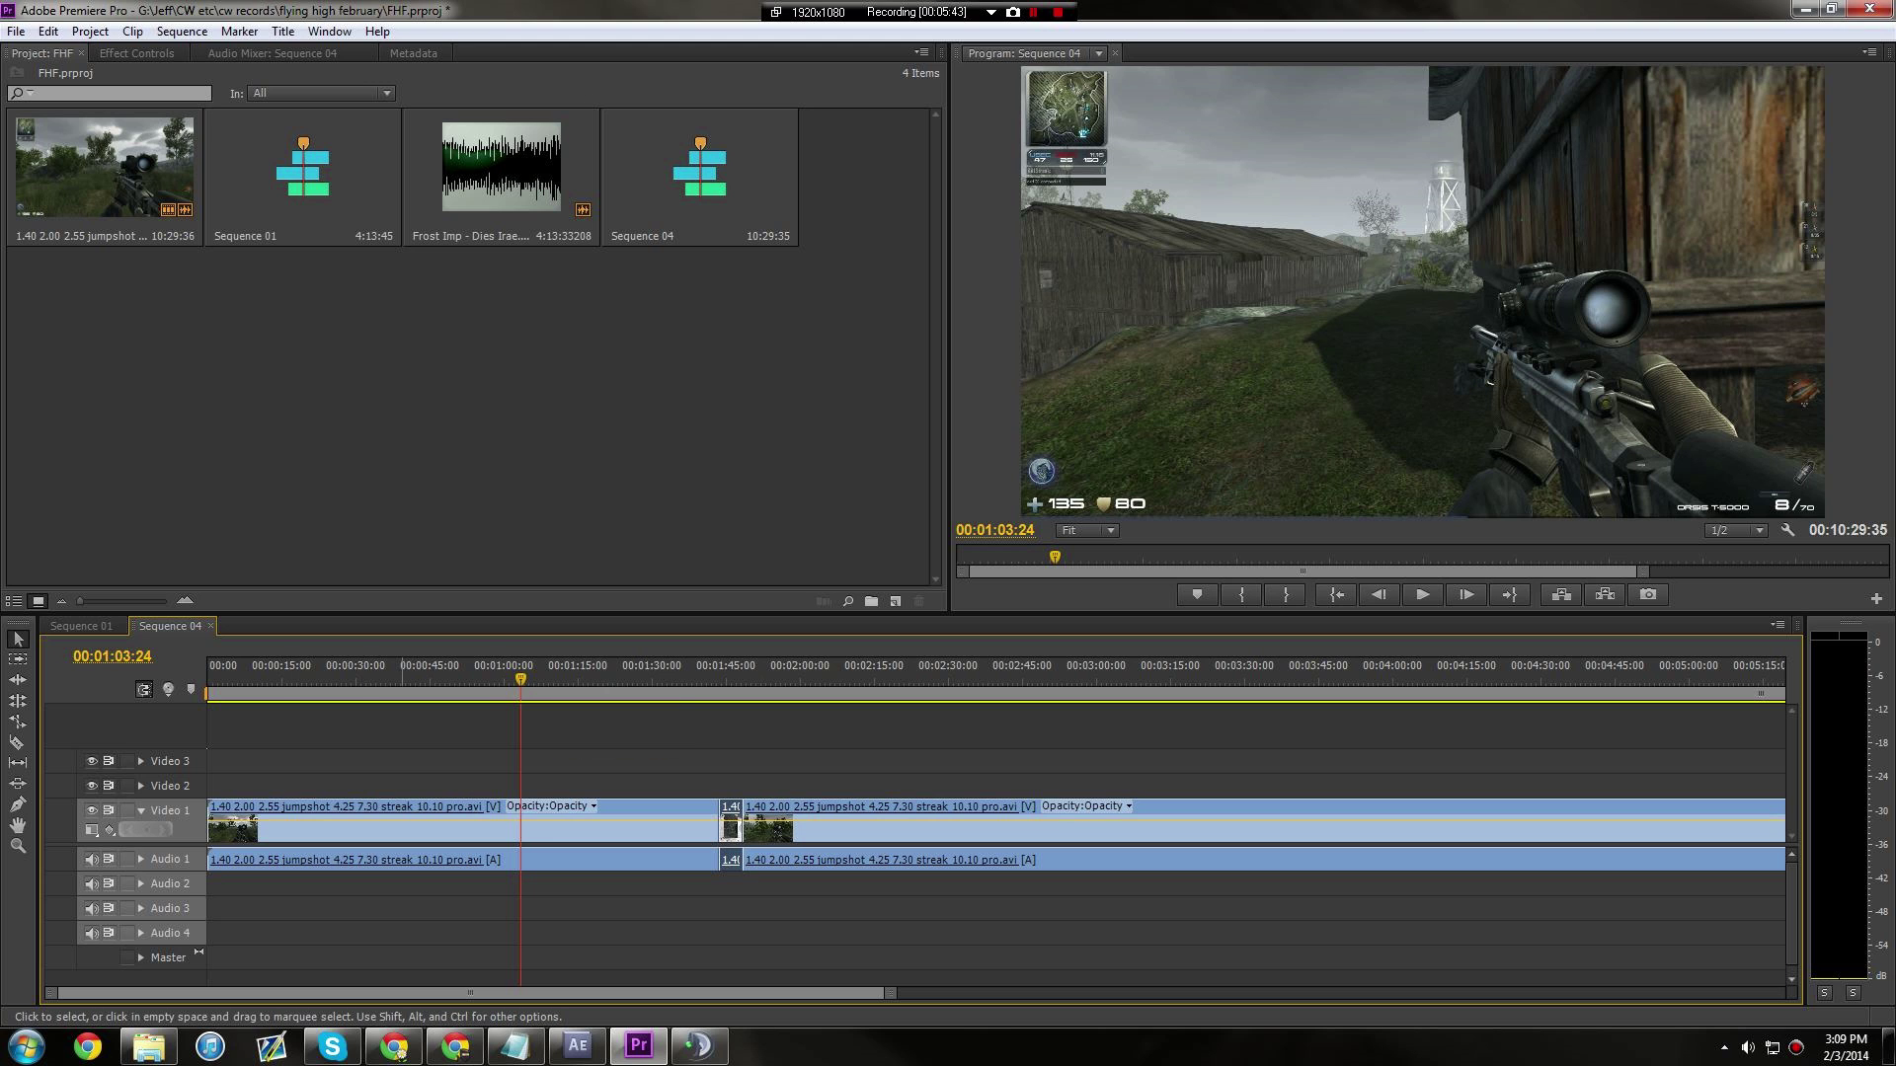
{"action": "left_click_drag", "start_coordinate": [377, 679], "coordinate": [314, 678]}
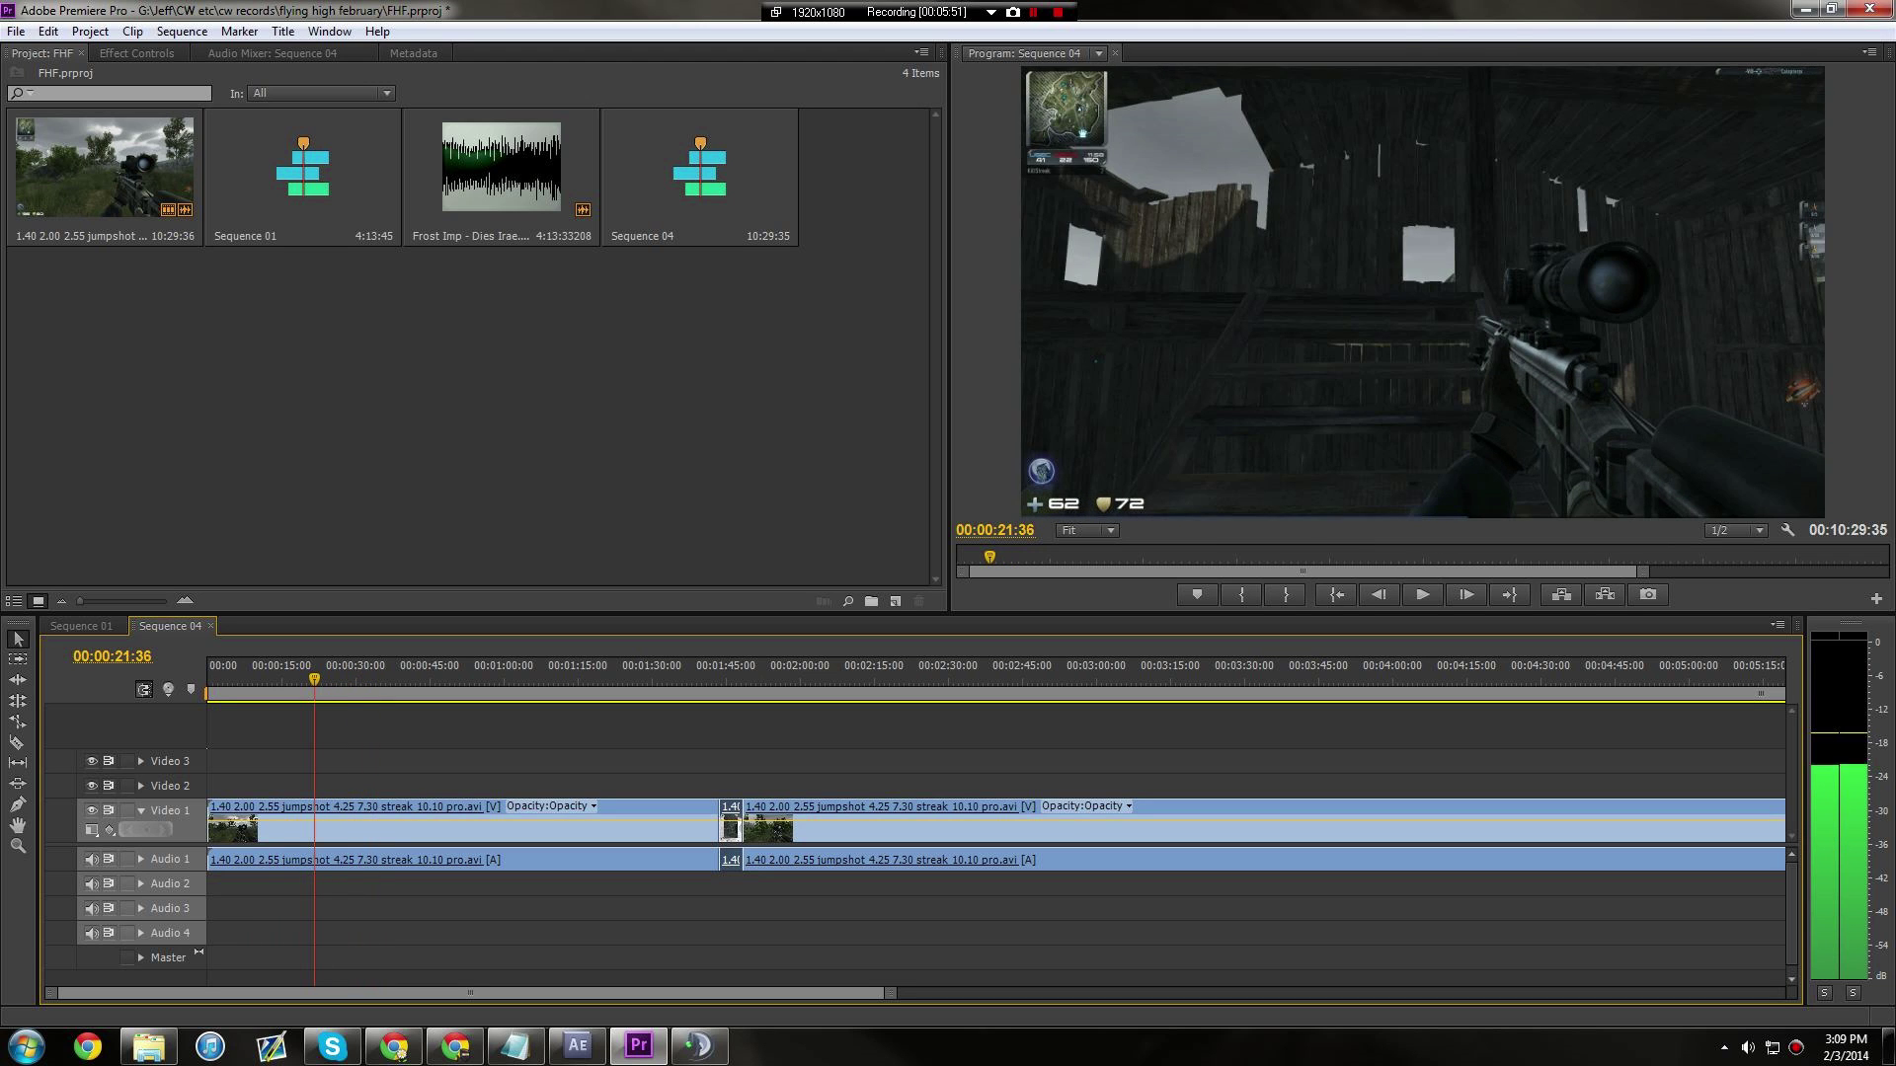
{"action": "key", "text": "c"}
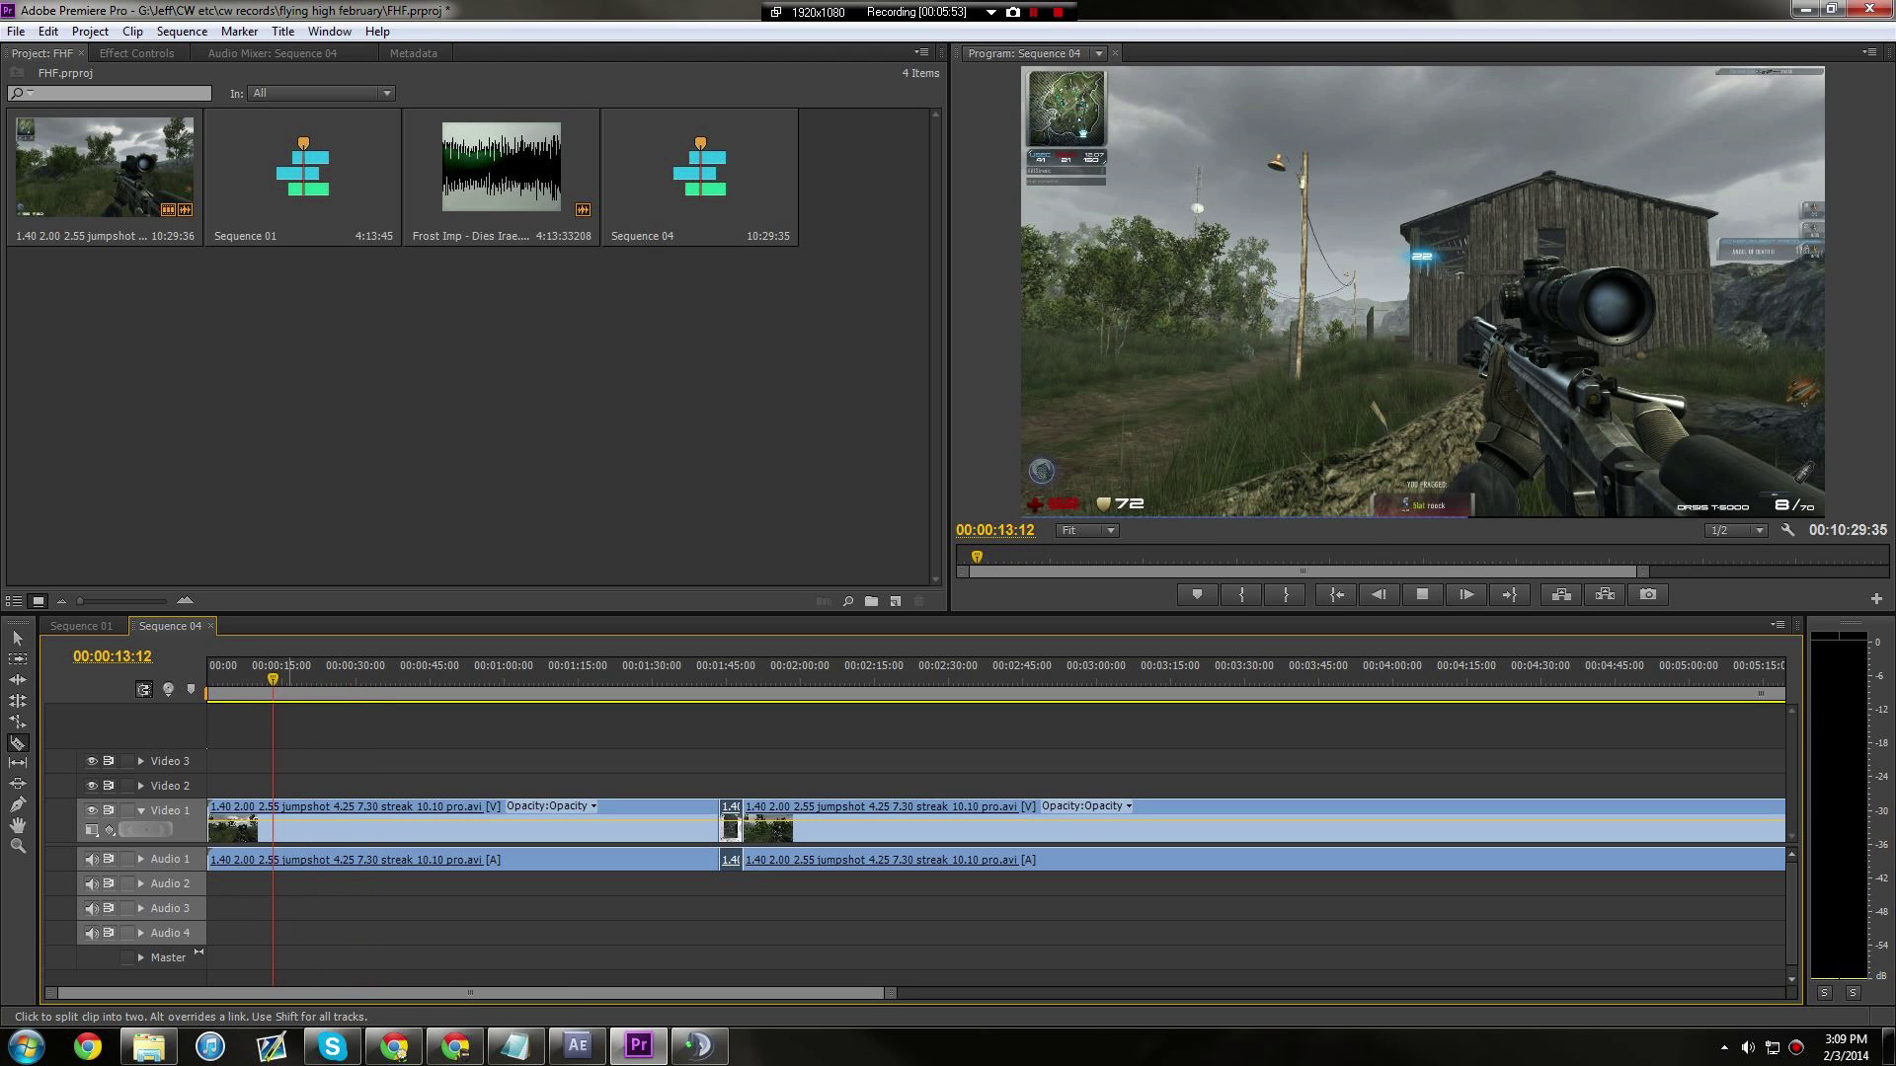
{"action": "key", "text": "l"}
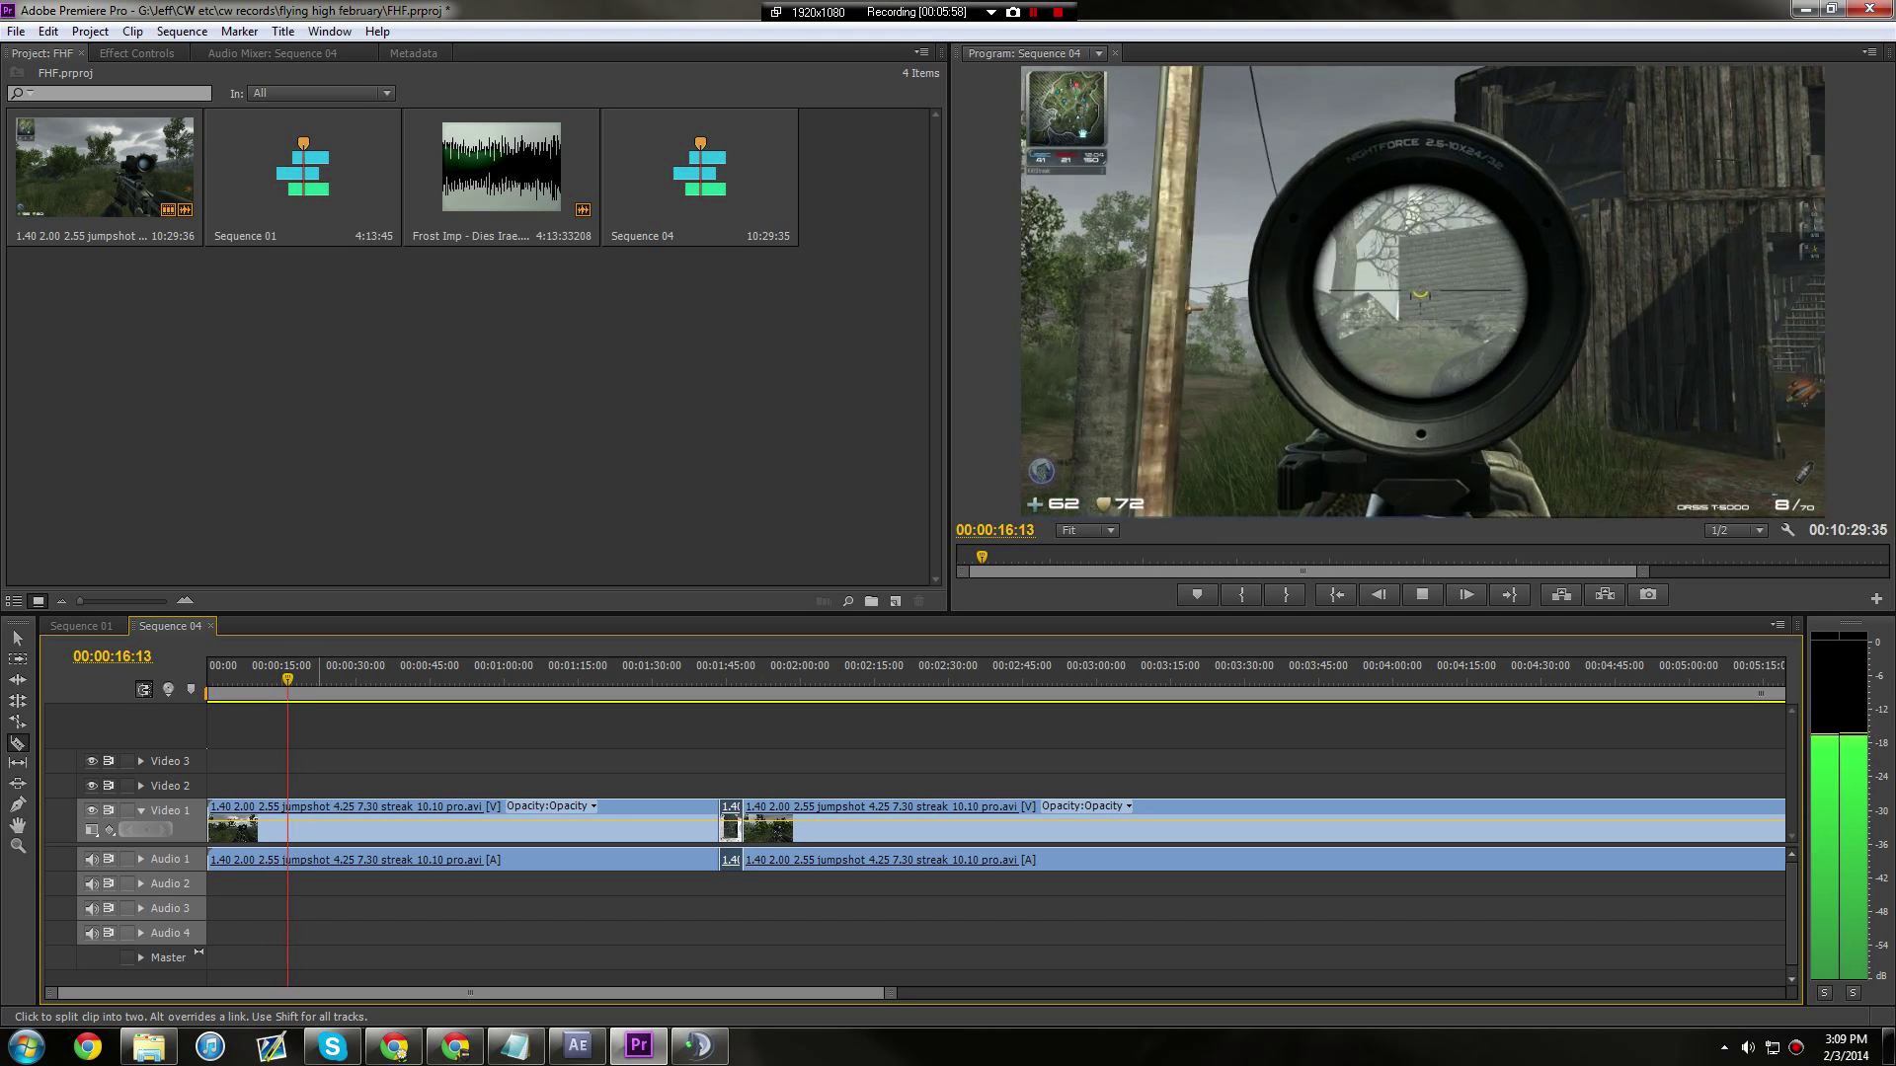
{"action": "key", "text": "k"}
{"action": "left_click", "coordinate": [288, 820]}
{"action": "key", "text": "l"}
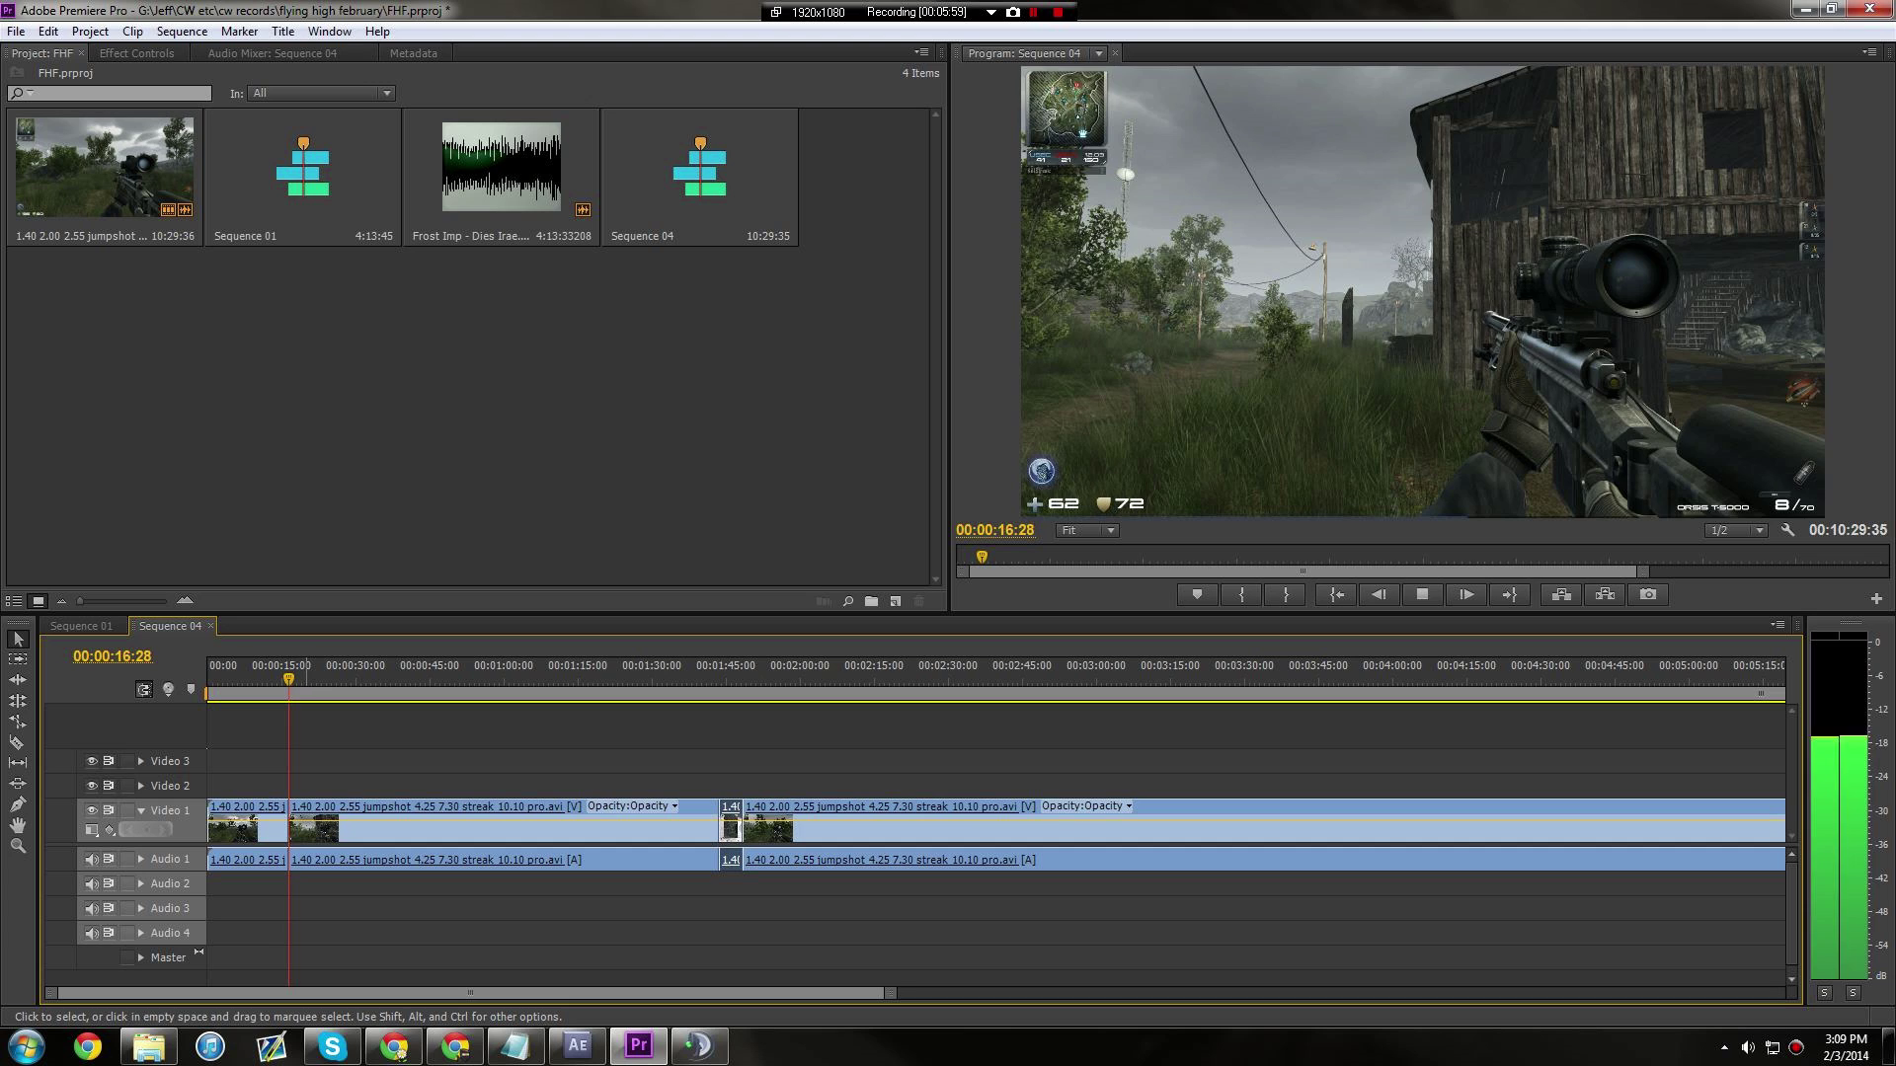
{"action": "left_click", "coordinate": [313, 820]}
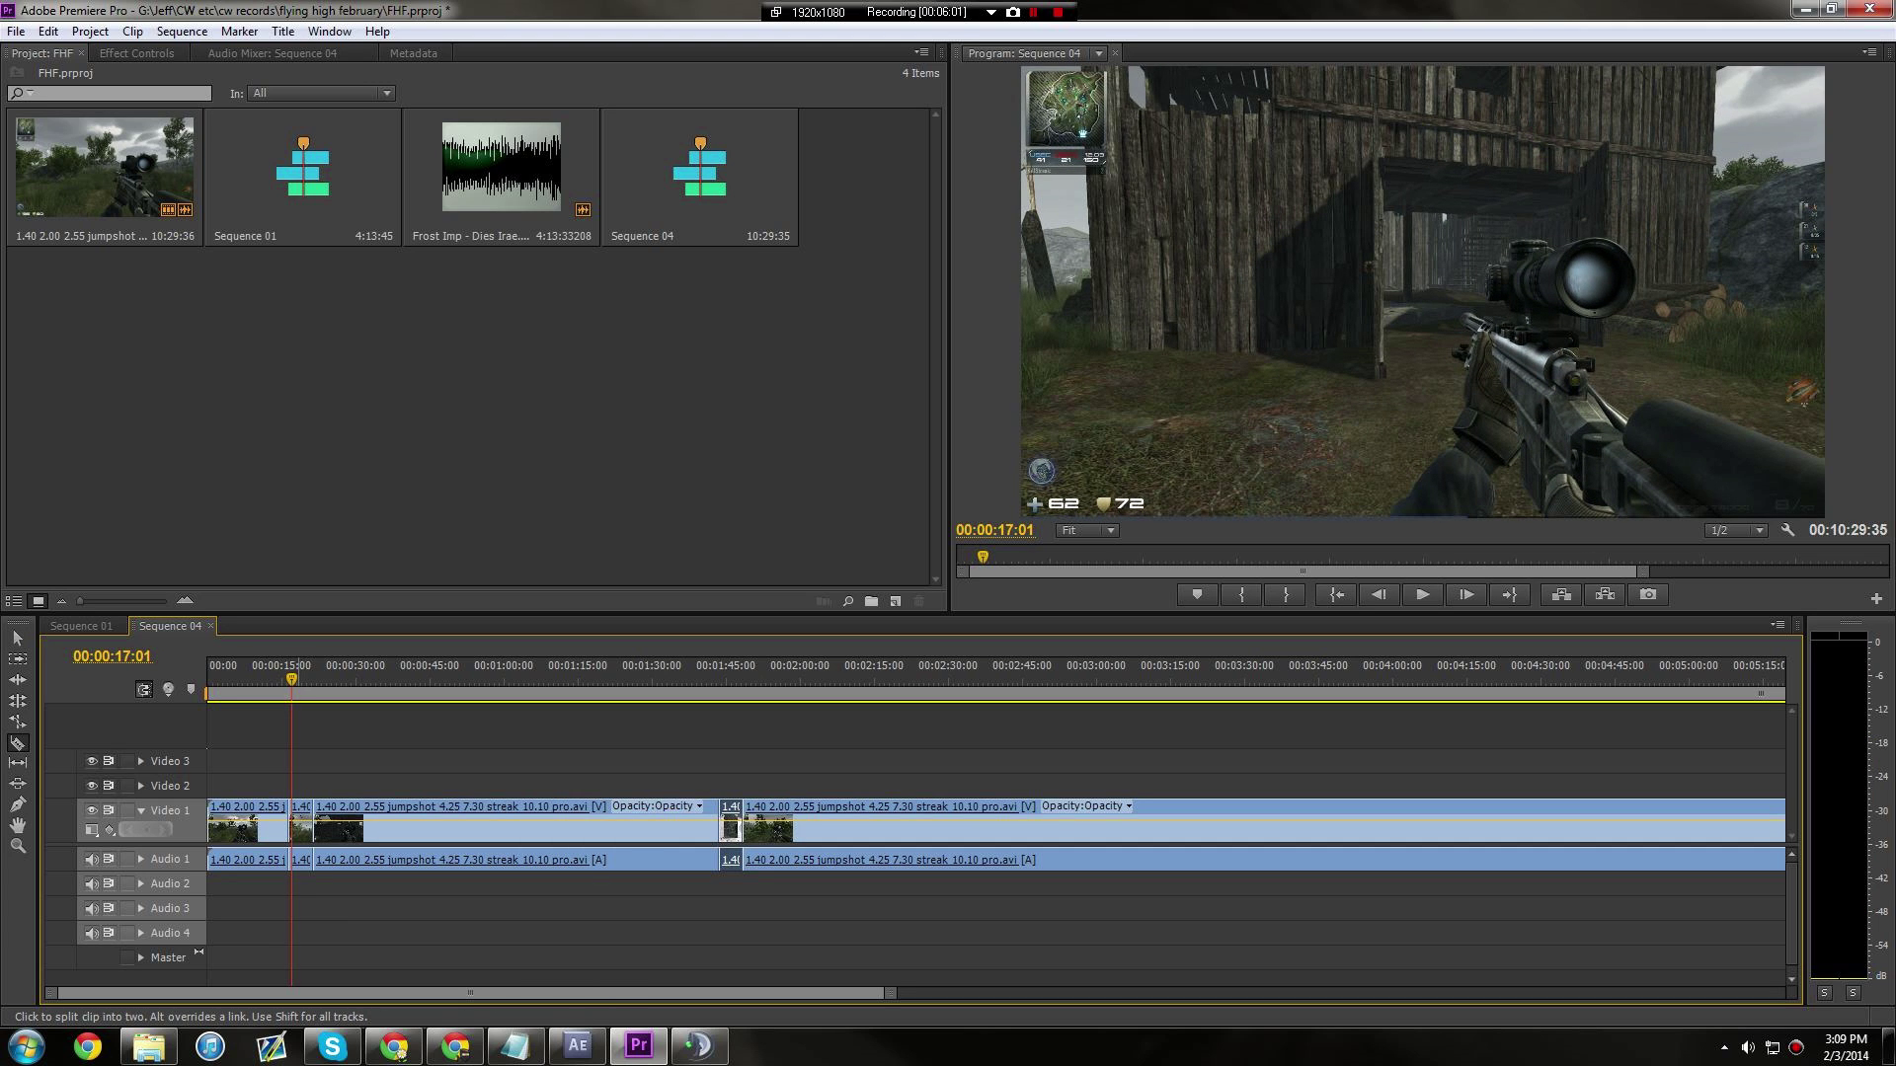
Copy the isolated walking shot from Sequence 04 and paste it at the very start of Sequence 01.
{"action": "key", "text": "v"}
{"action": "left_click", "coordinate": [302, 824]}
{"action": "left_click", "coordinate": [81, 626]}
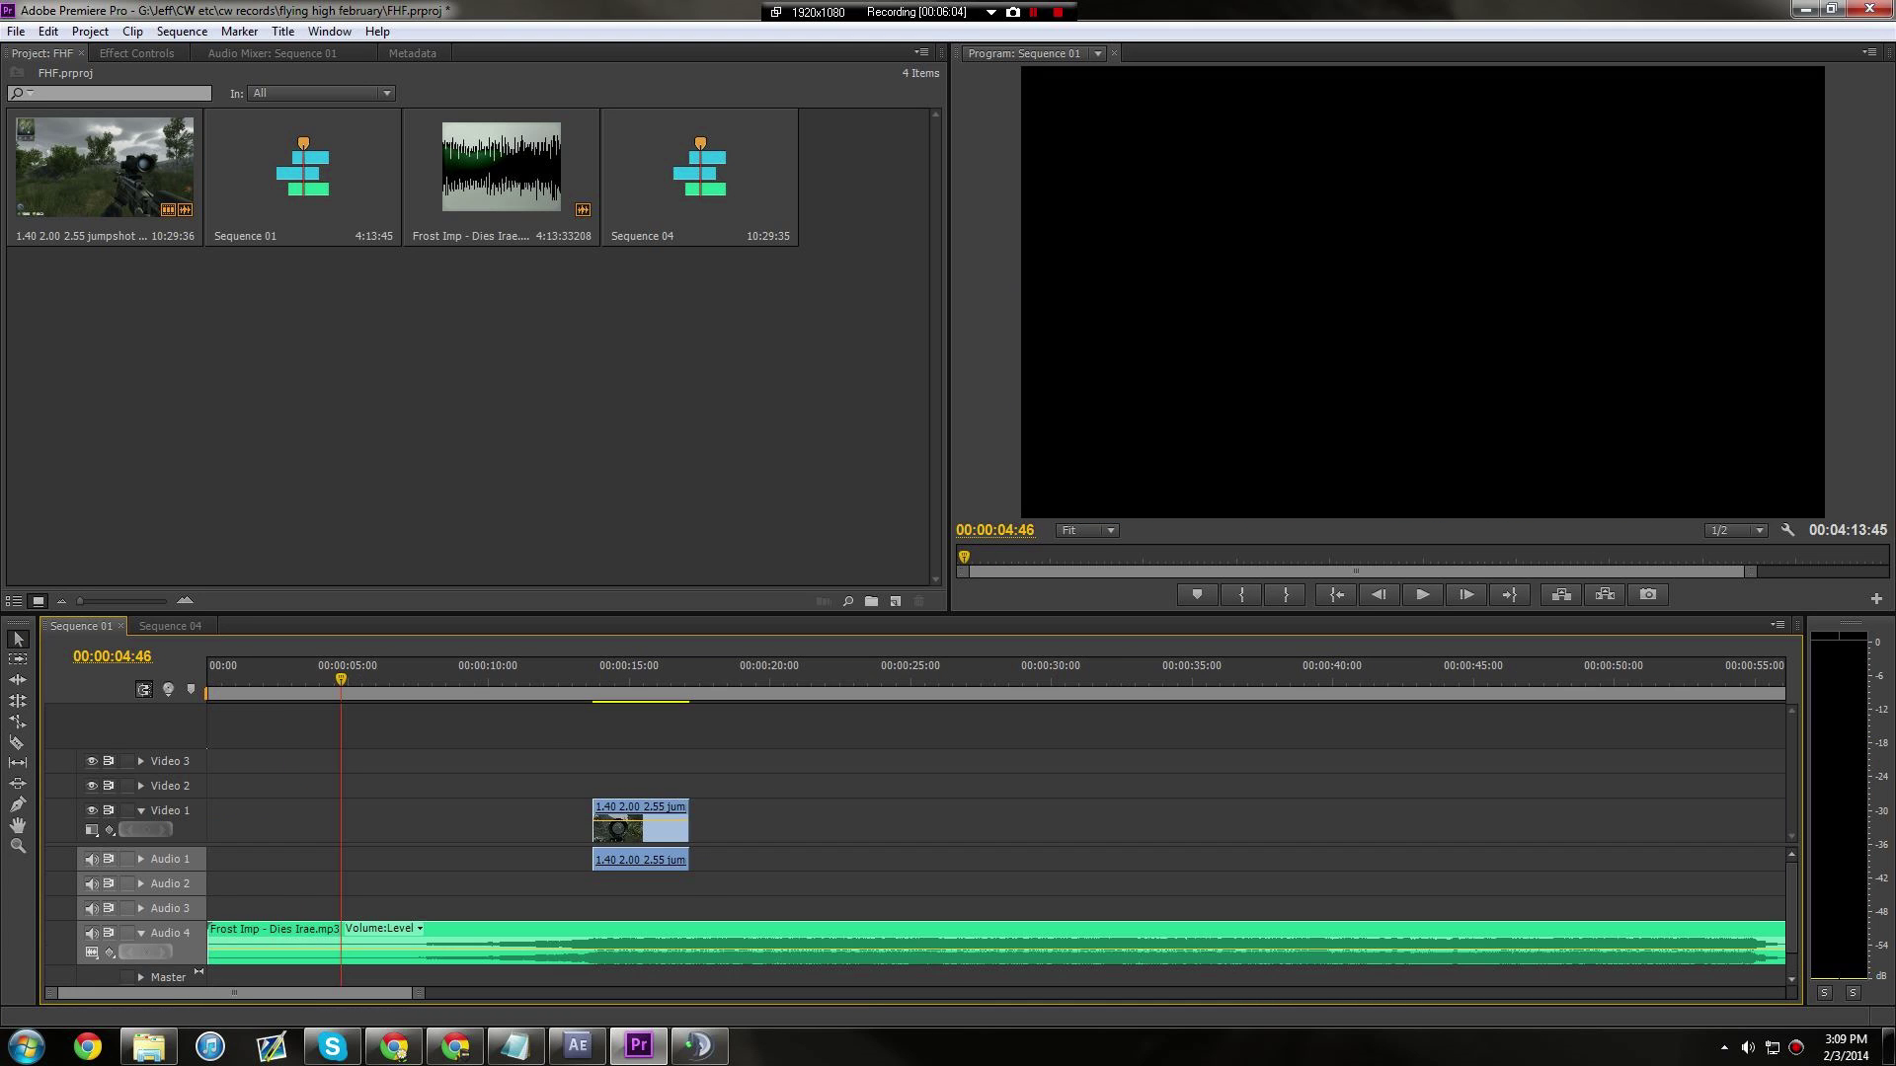
{"action": "key", "text": "Home"}
{"action": "key", "text": "ctrl+v"}
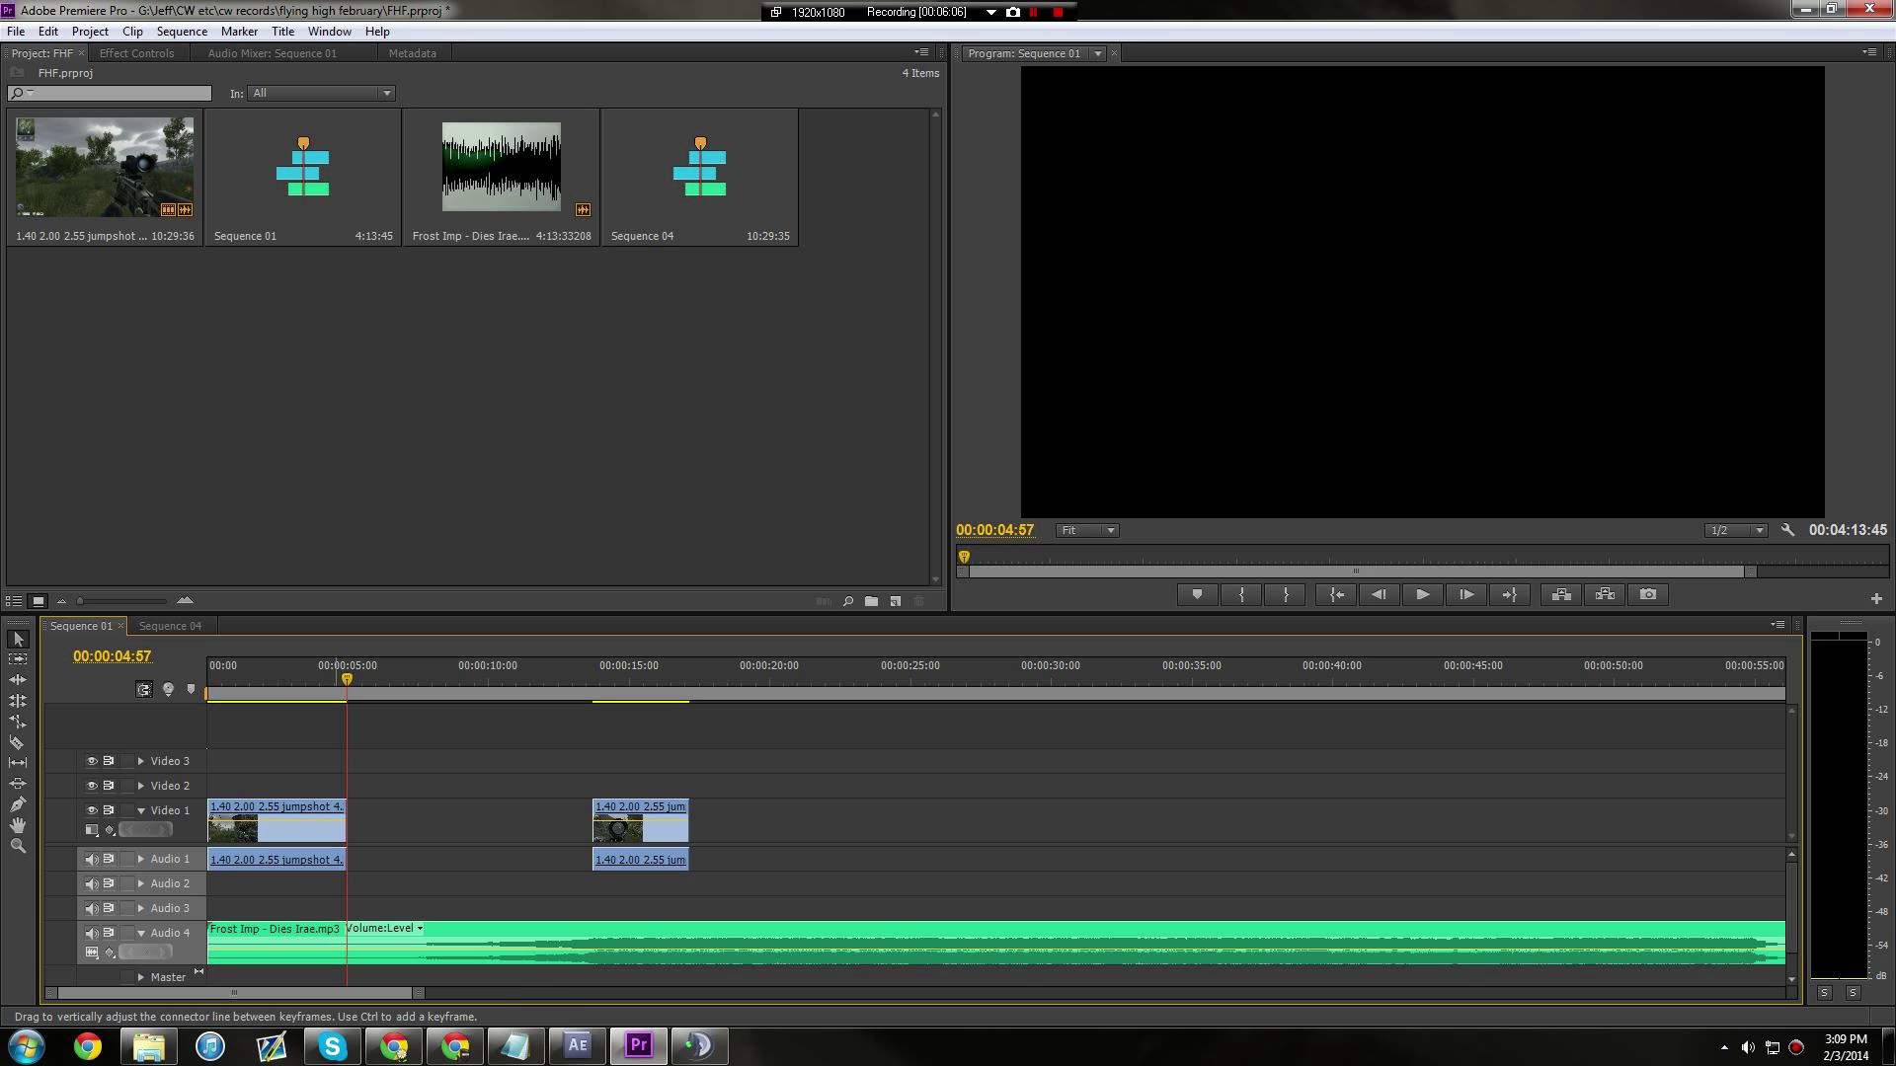
Apply the default transitions to both the end and the start of the pasted intro clip.
{"action": "right_click", "coordinate": [343, 820]}
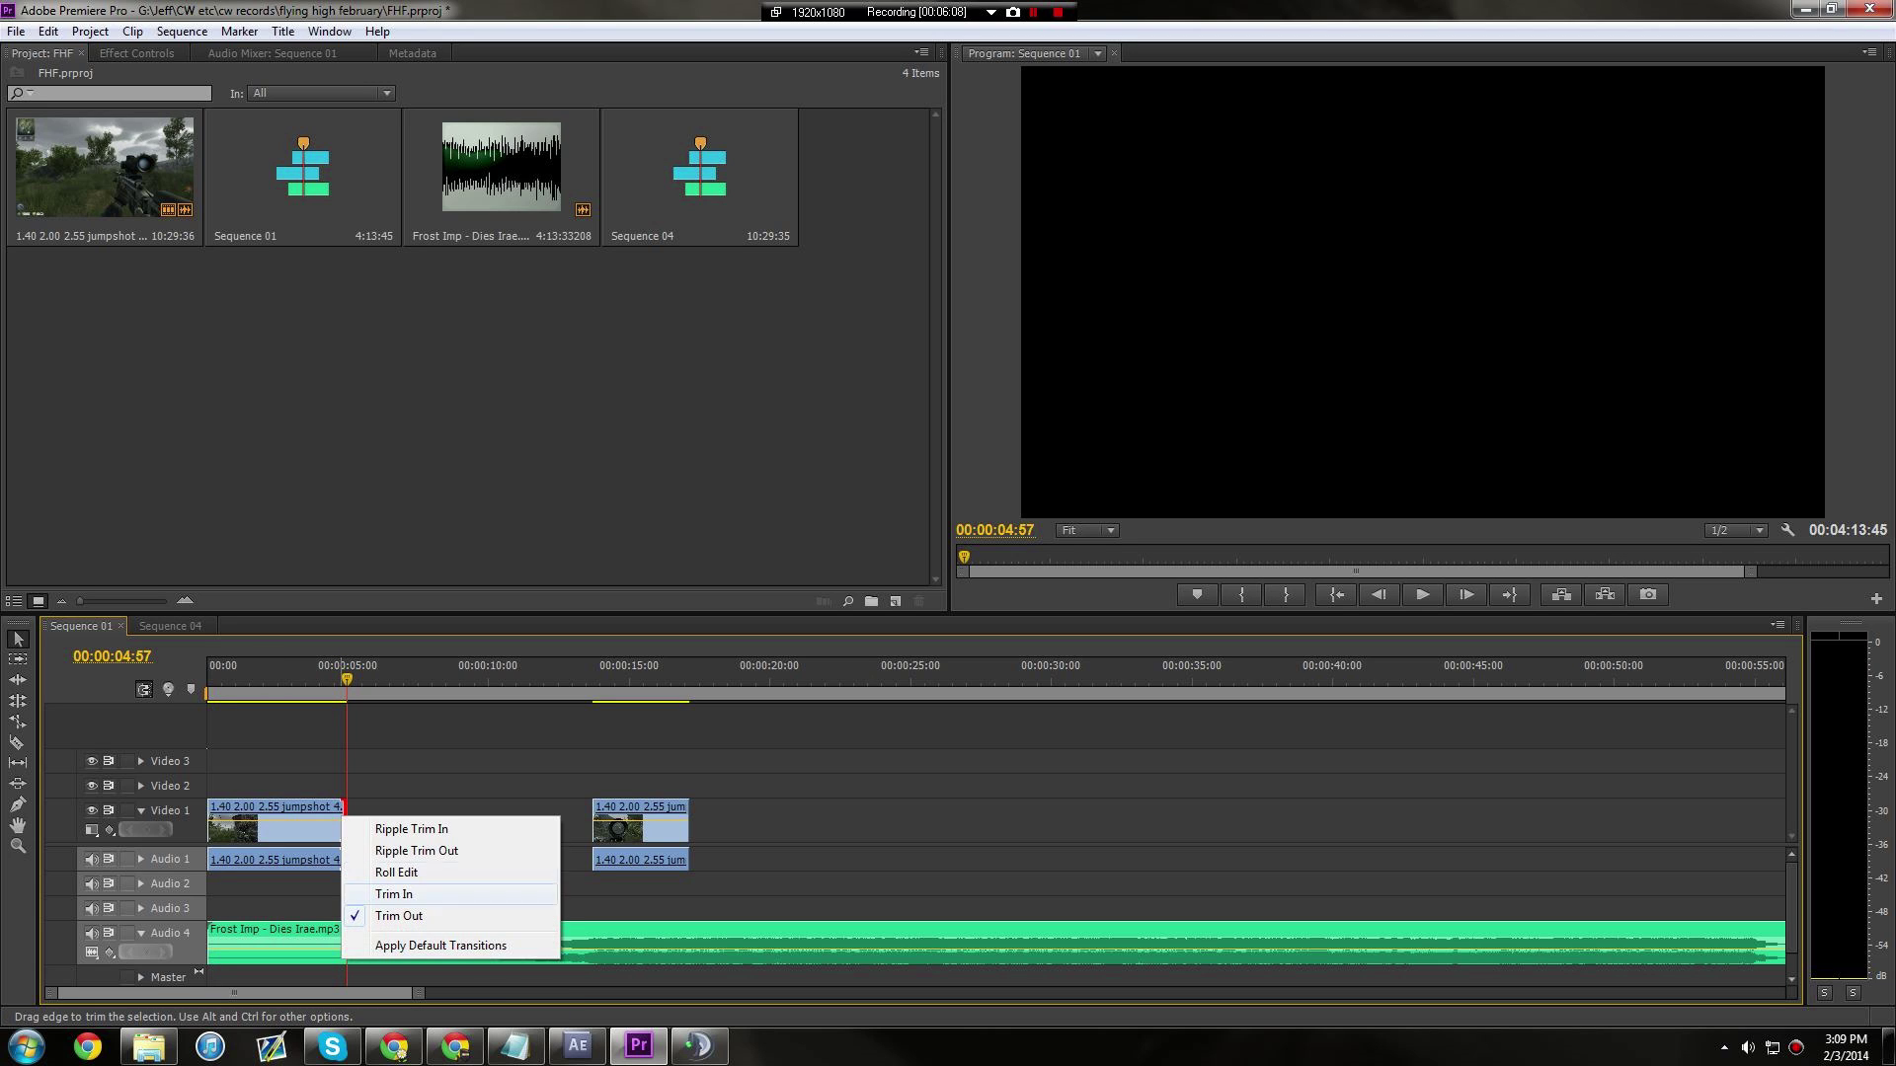
{"action": "left_click", "coordinate": [440, 945]}
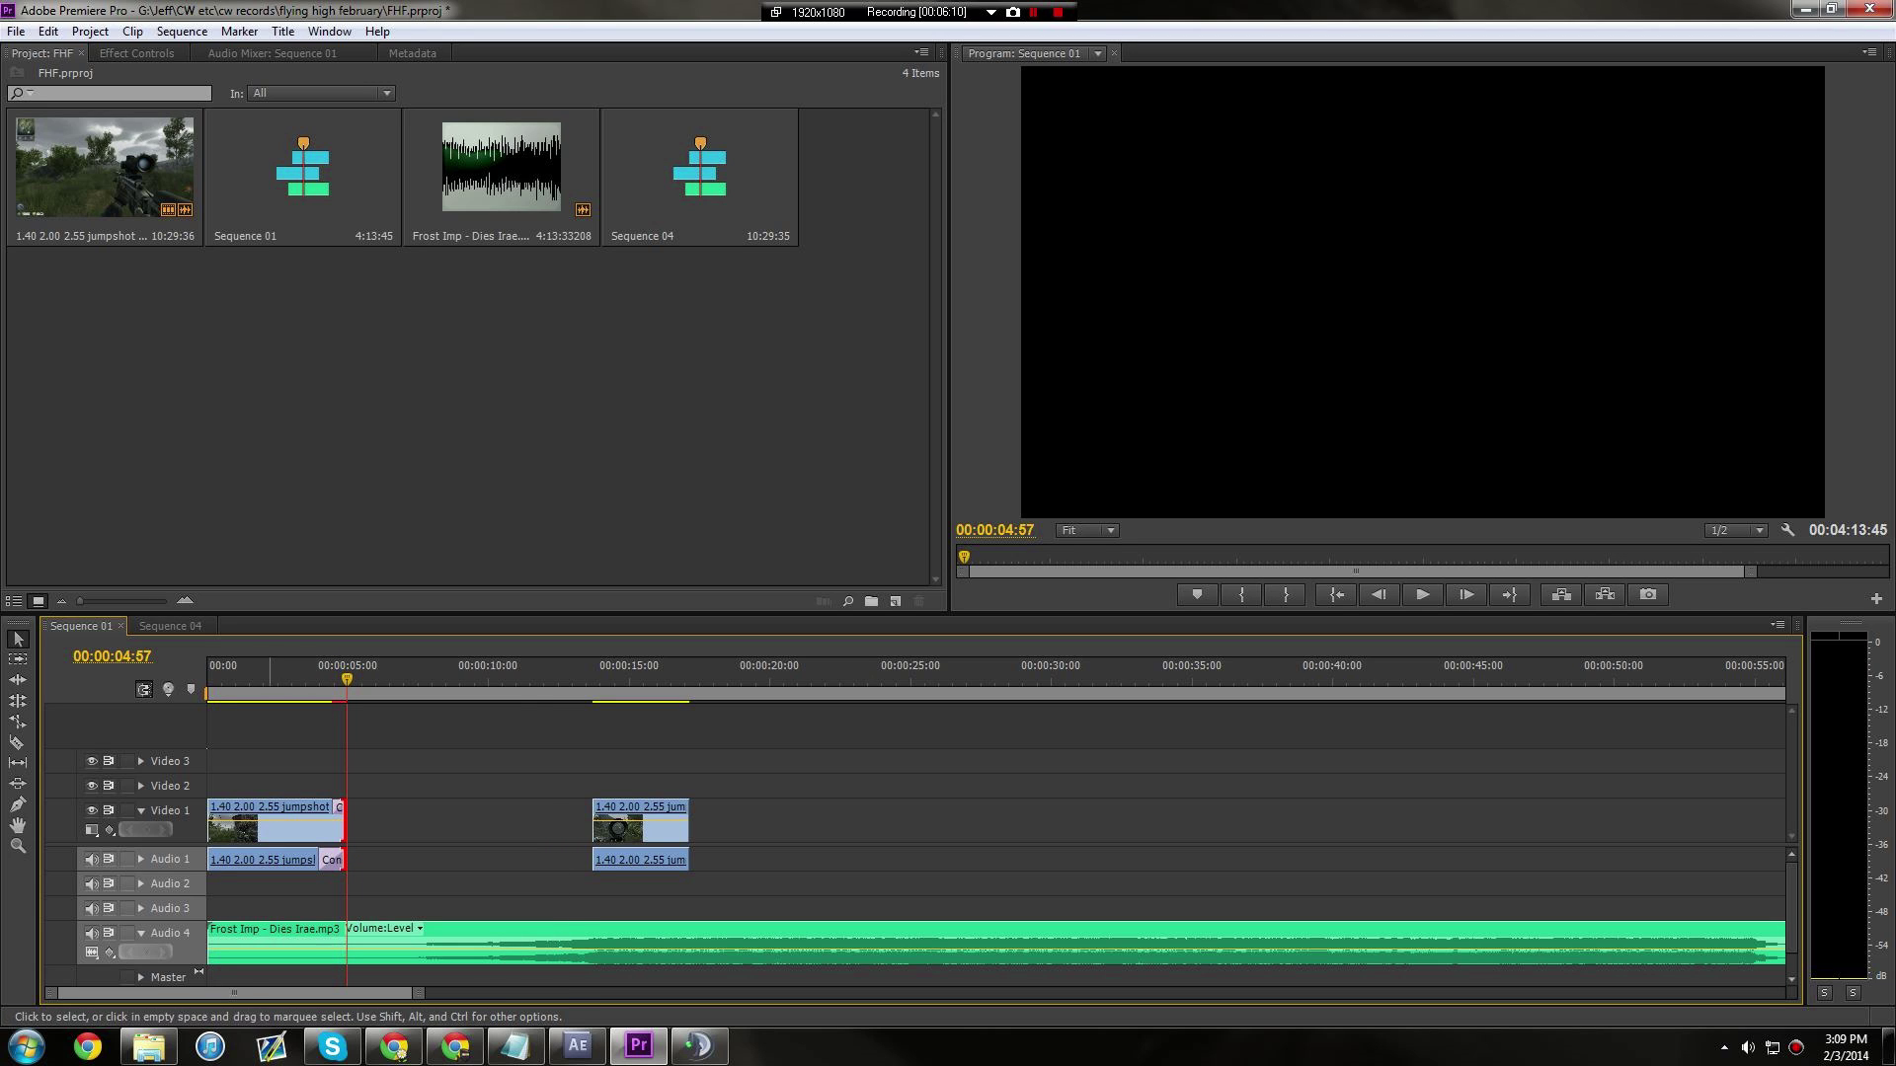
{"action": "right_click", "coordinate": [211, 805]}
{"action": "left_click", "coordinate": [296, 939]}
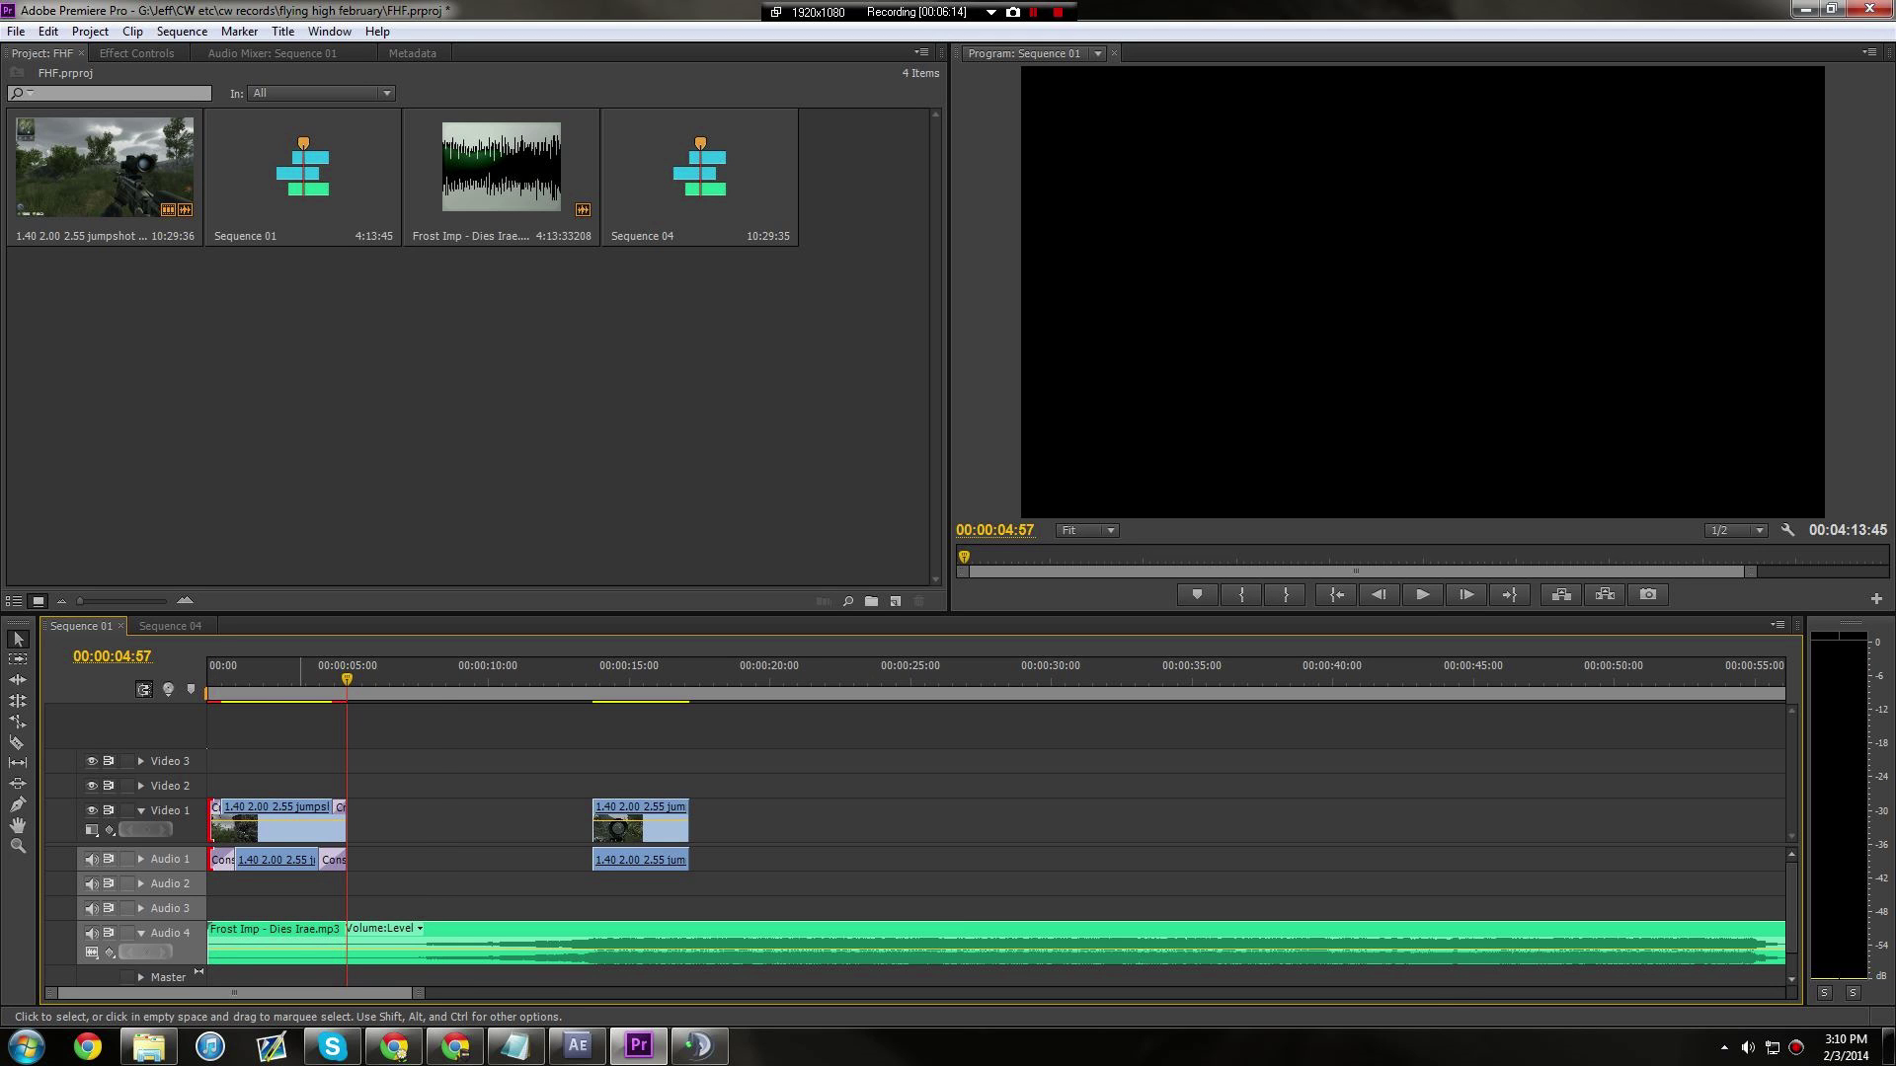
Lengthen the intro clip's opening and closing cross dissolves to about one second each and preview the fade-in.
{"action": "left_click_drag", "start_coordinate": [419, 993], "coordinate": [294, 994]}
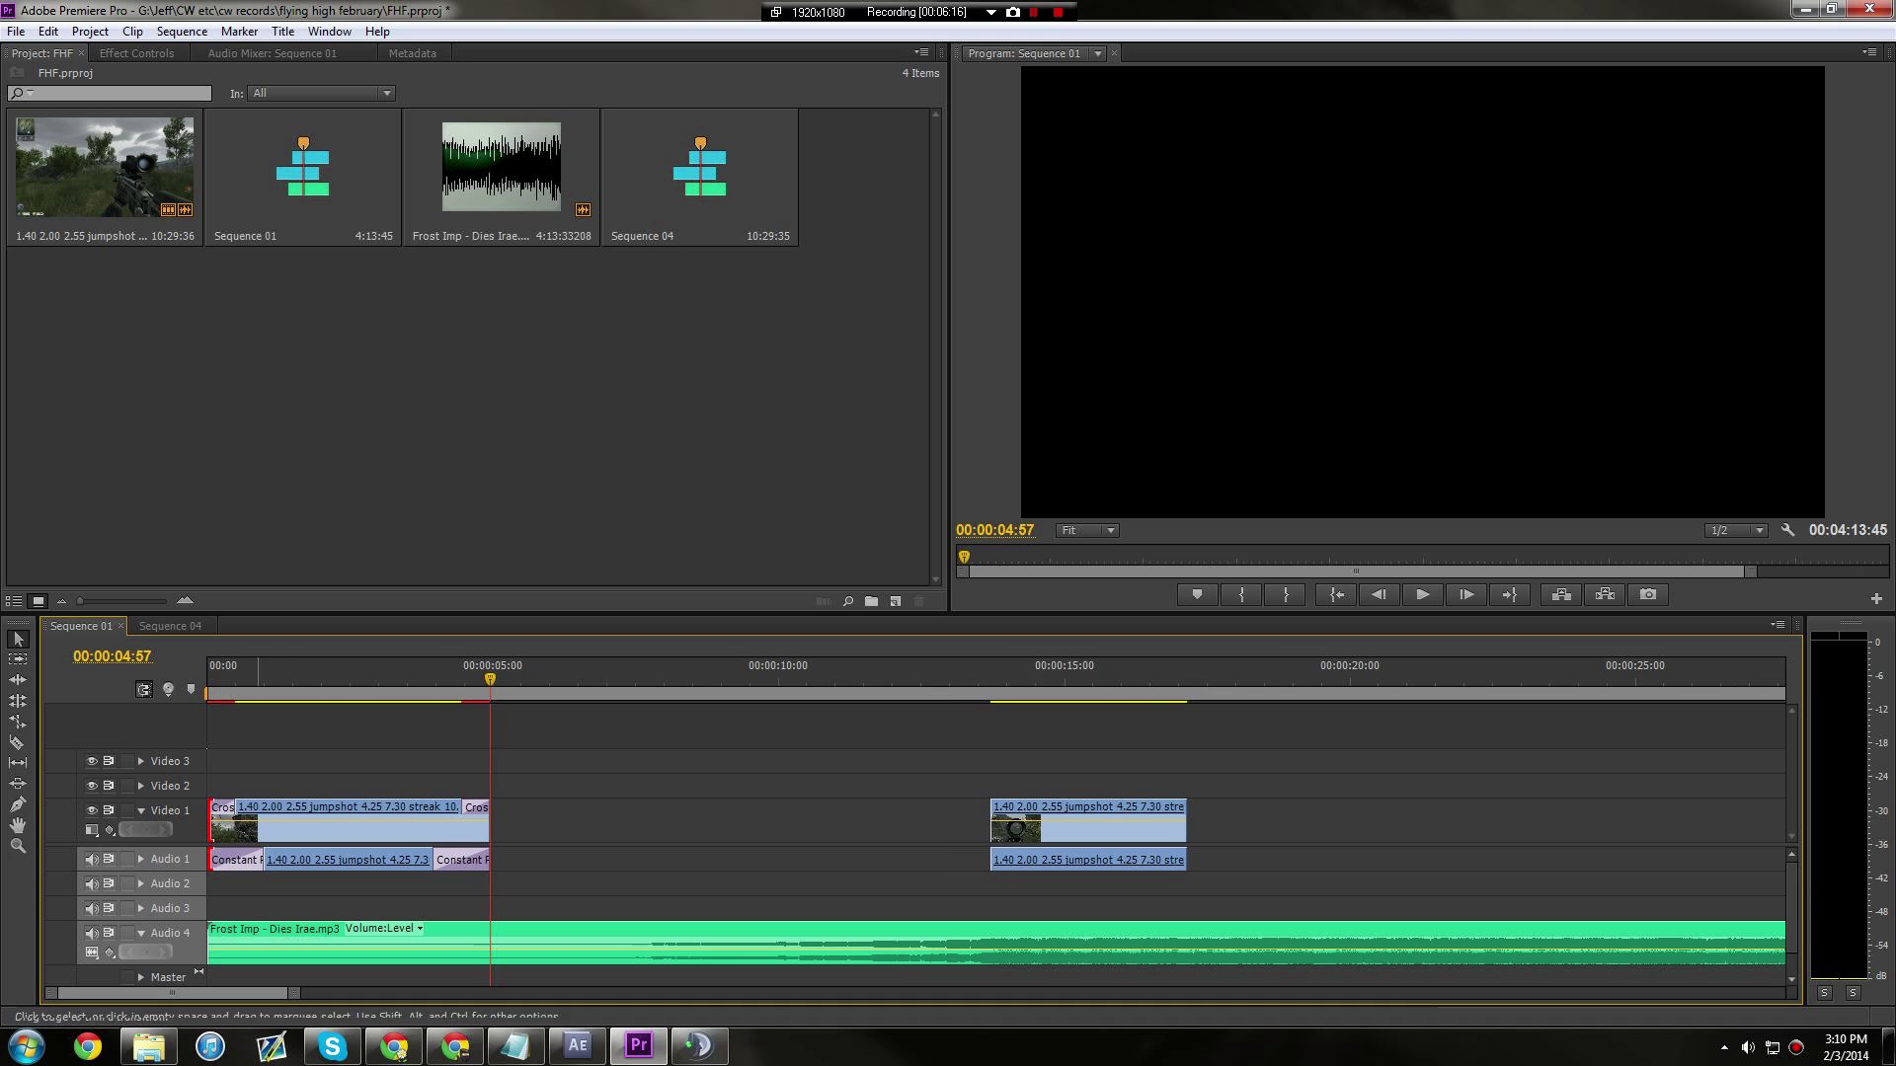
{"action": "left_click_drag", "start_coordinate": [234, 820], "coordinate": [268, 820]}
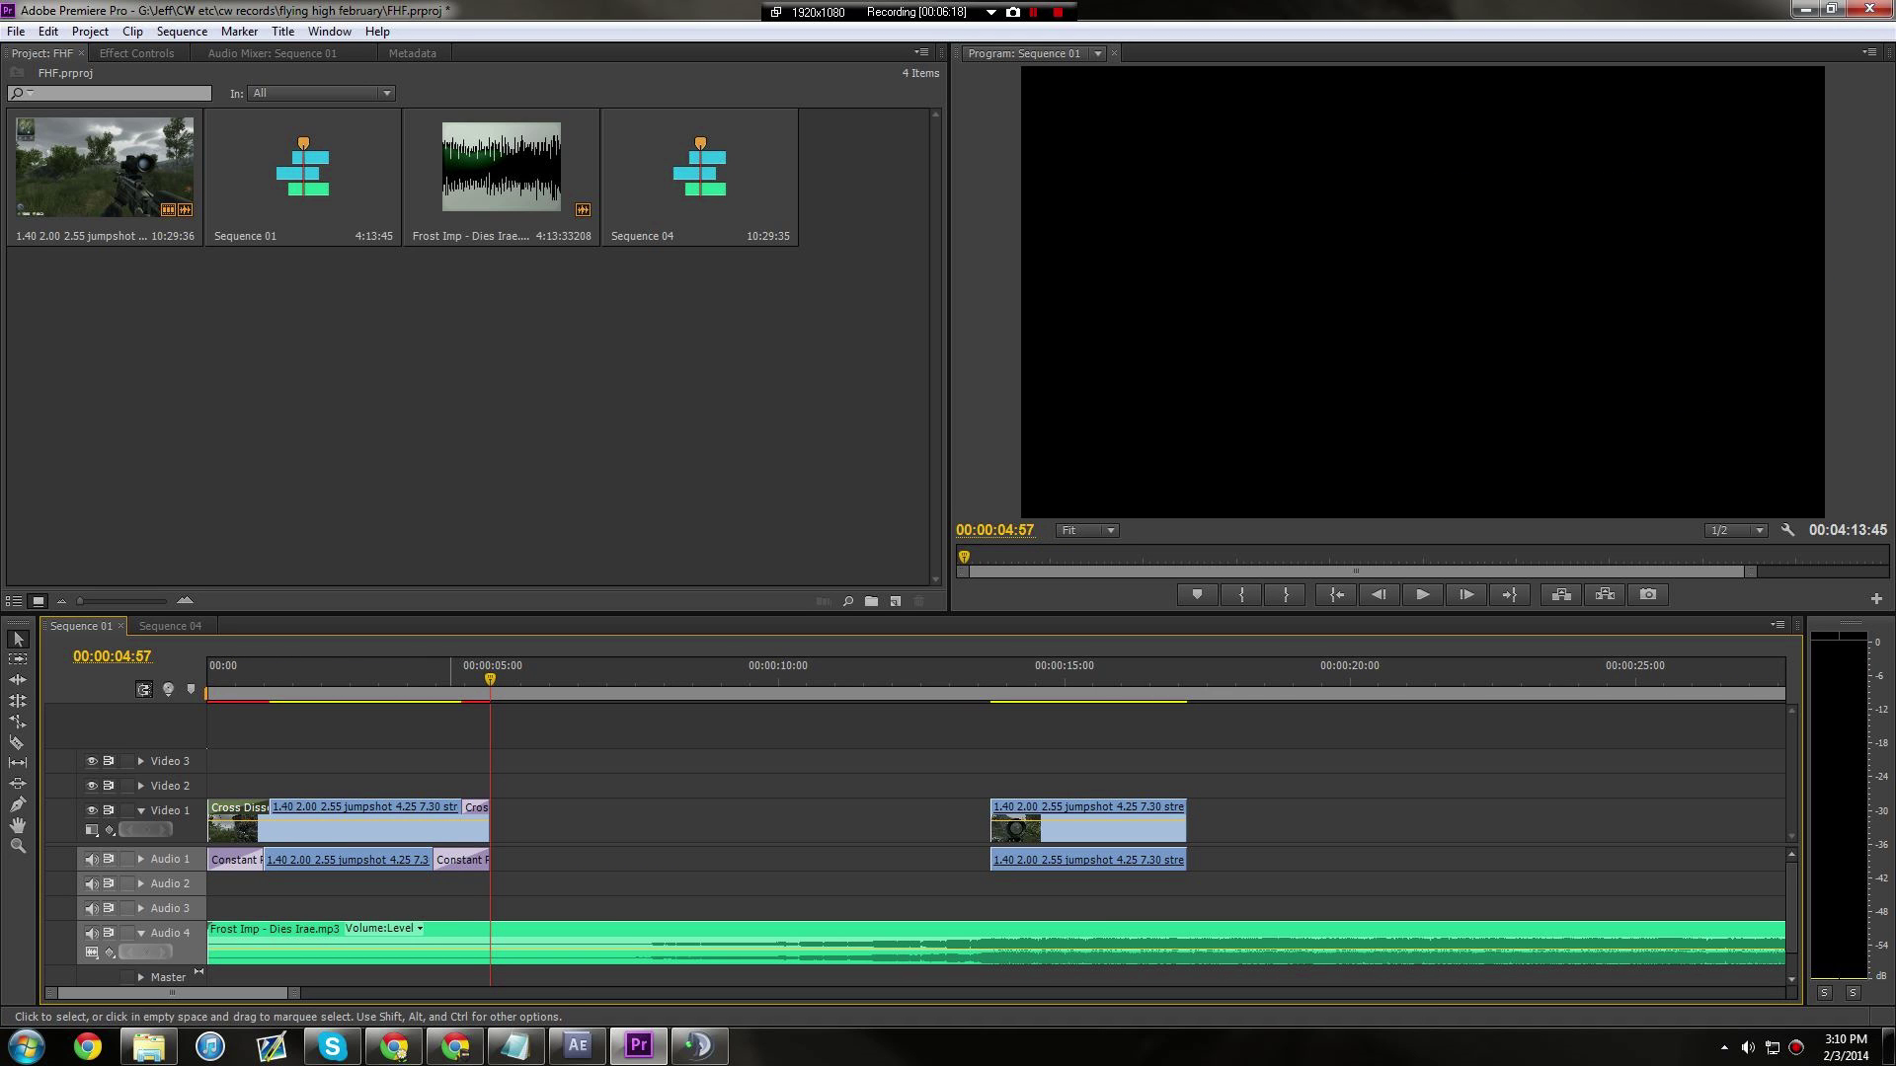
{"action": "left_click_drag", "start_coordinate": [462, 820], "coordinate": [423, 820]}
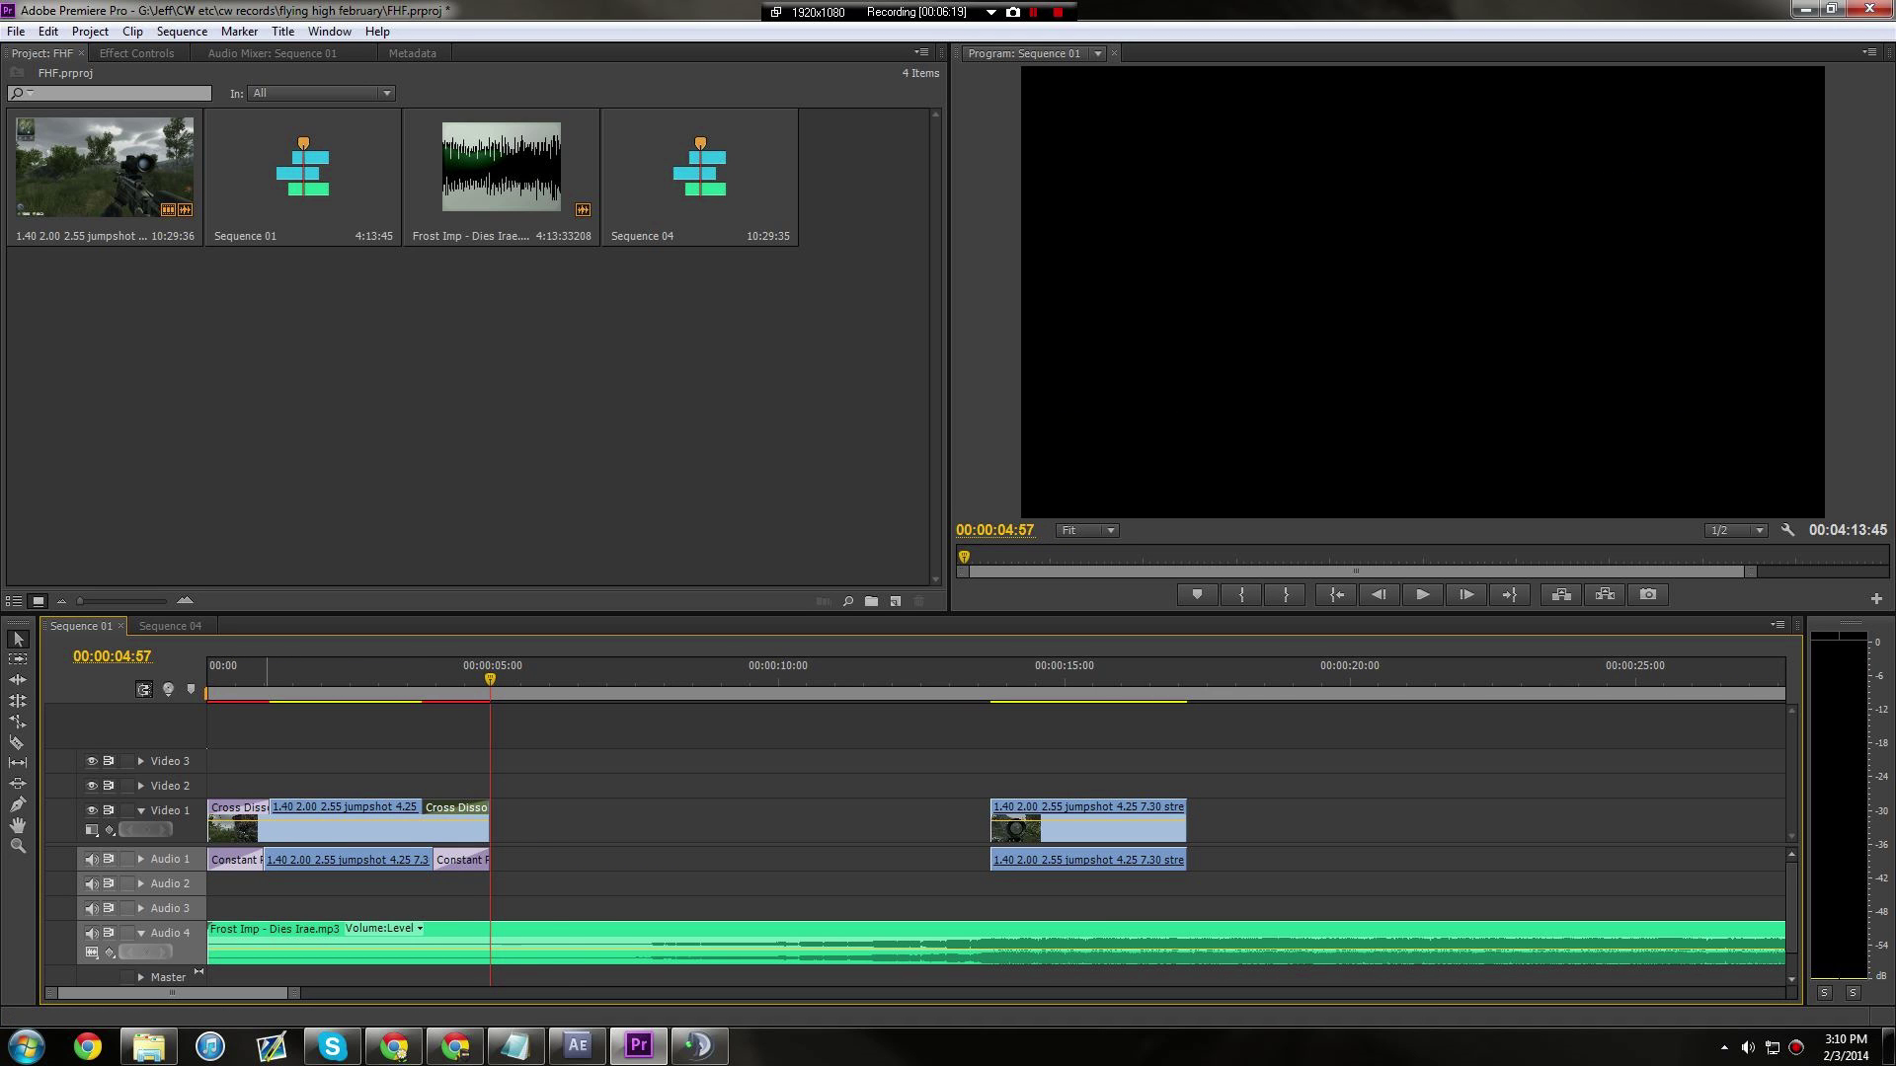
{"action": "key", "text": "Home"}
{"action": "key", "text": "space"}
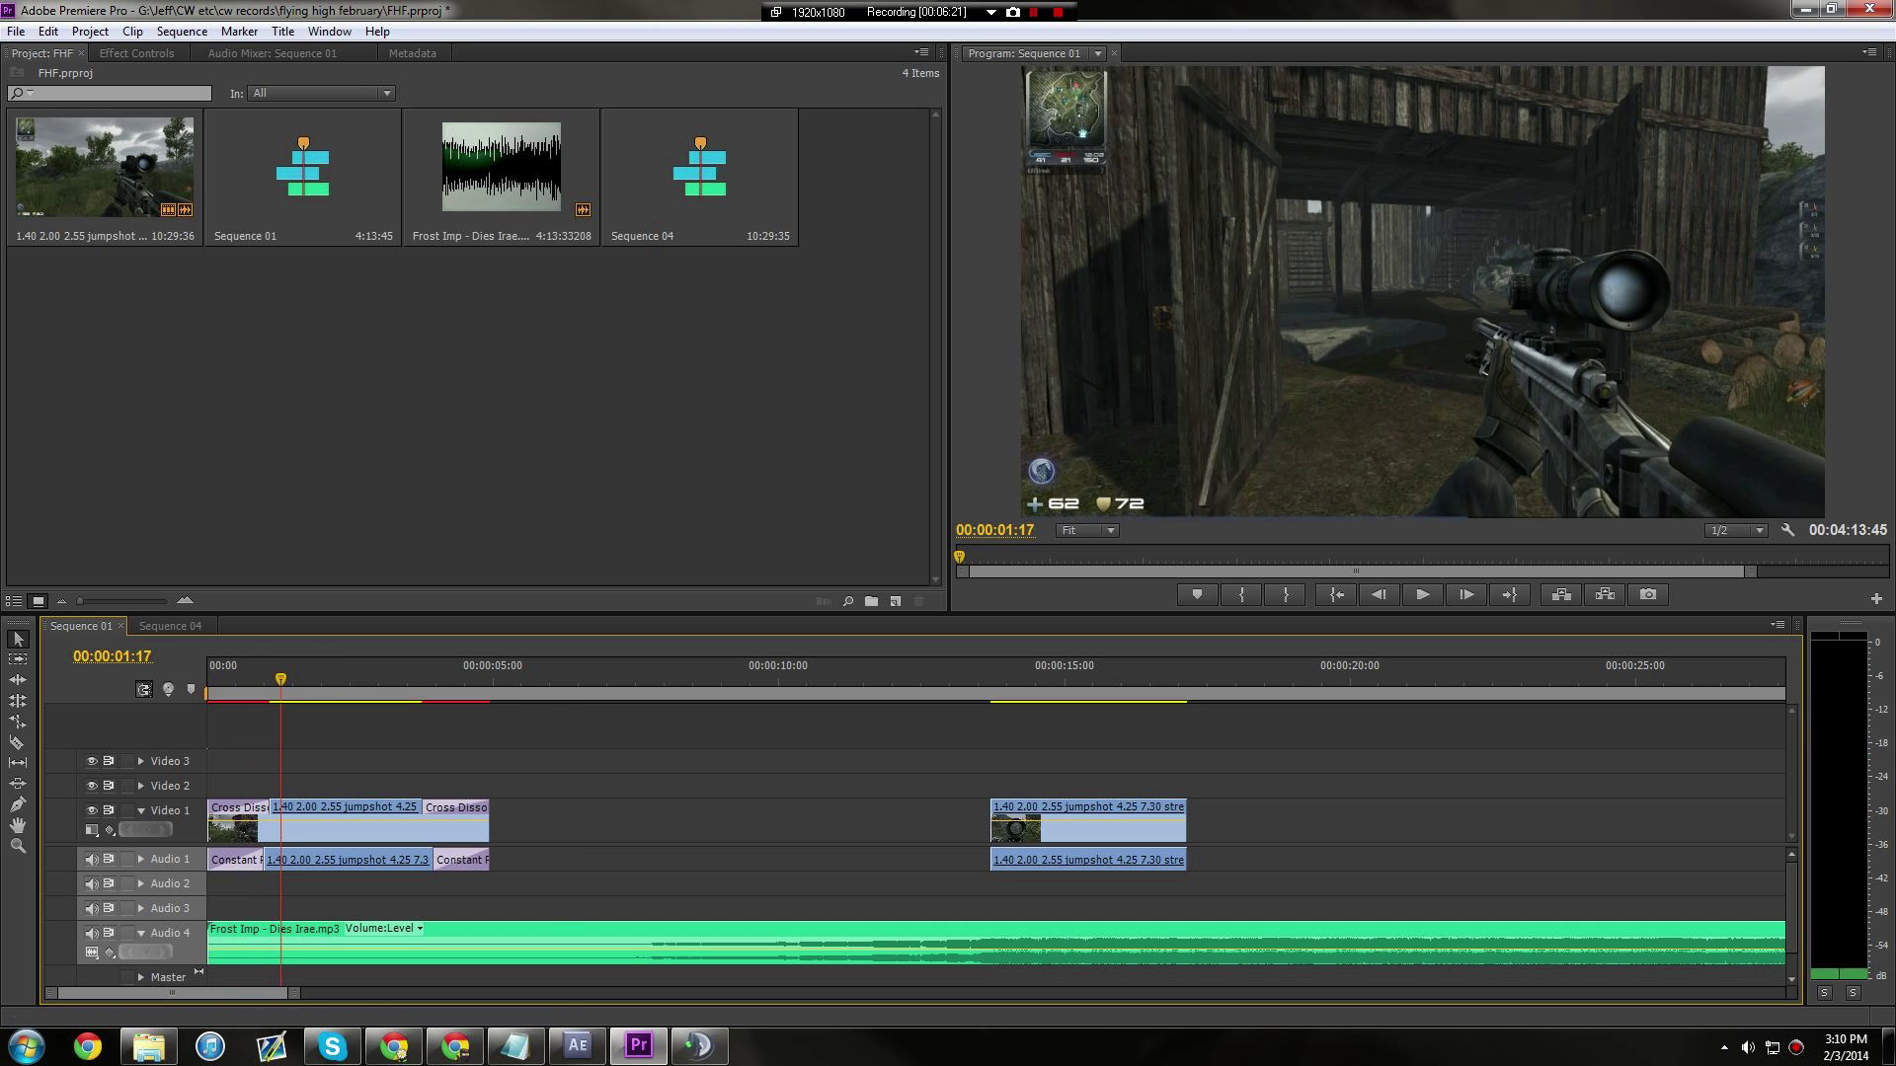
Lock Video 1, delete the game audio of both clips from Audio 1, and unlock the video track.
{"action": "left_click", "coordinate": [126, 810]}
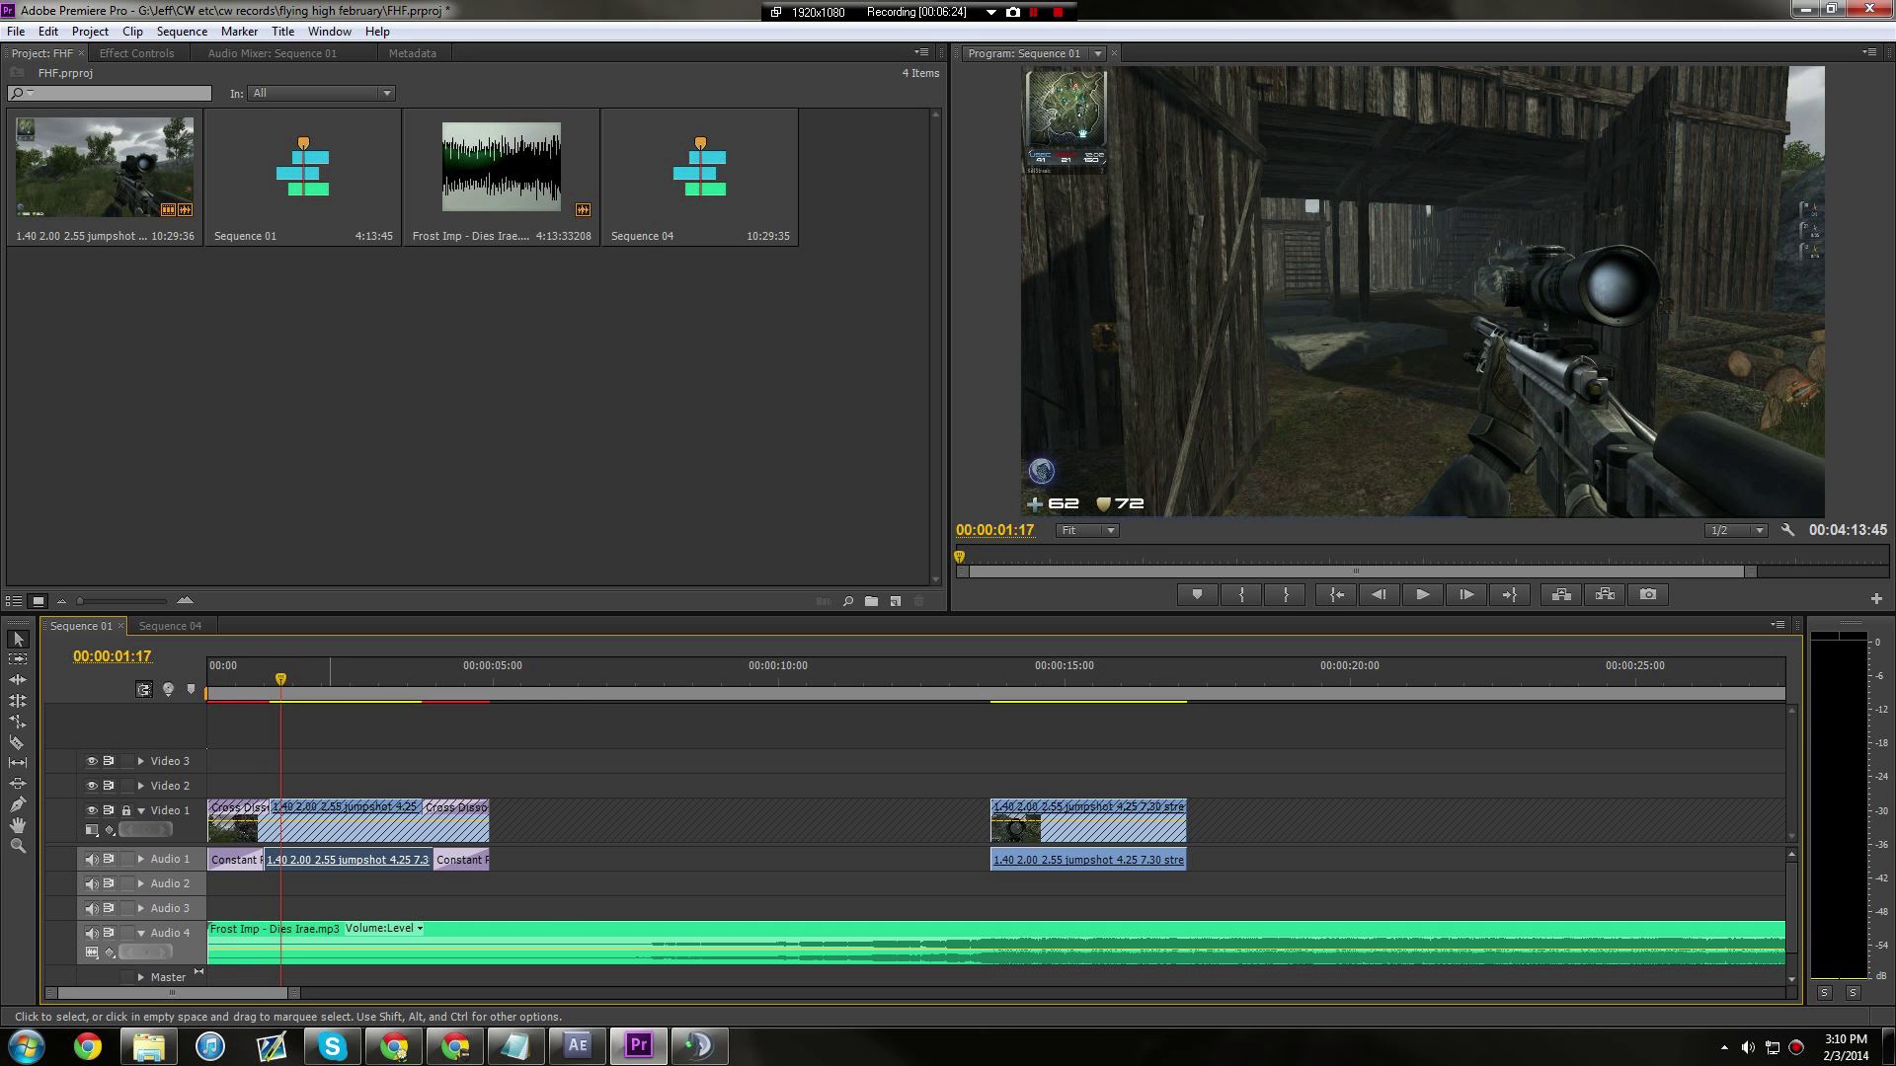
{"action": "key", "text": "Delete"}
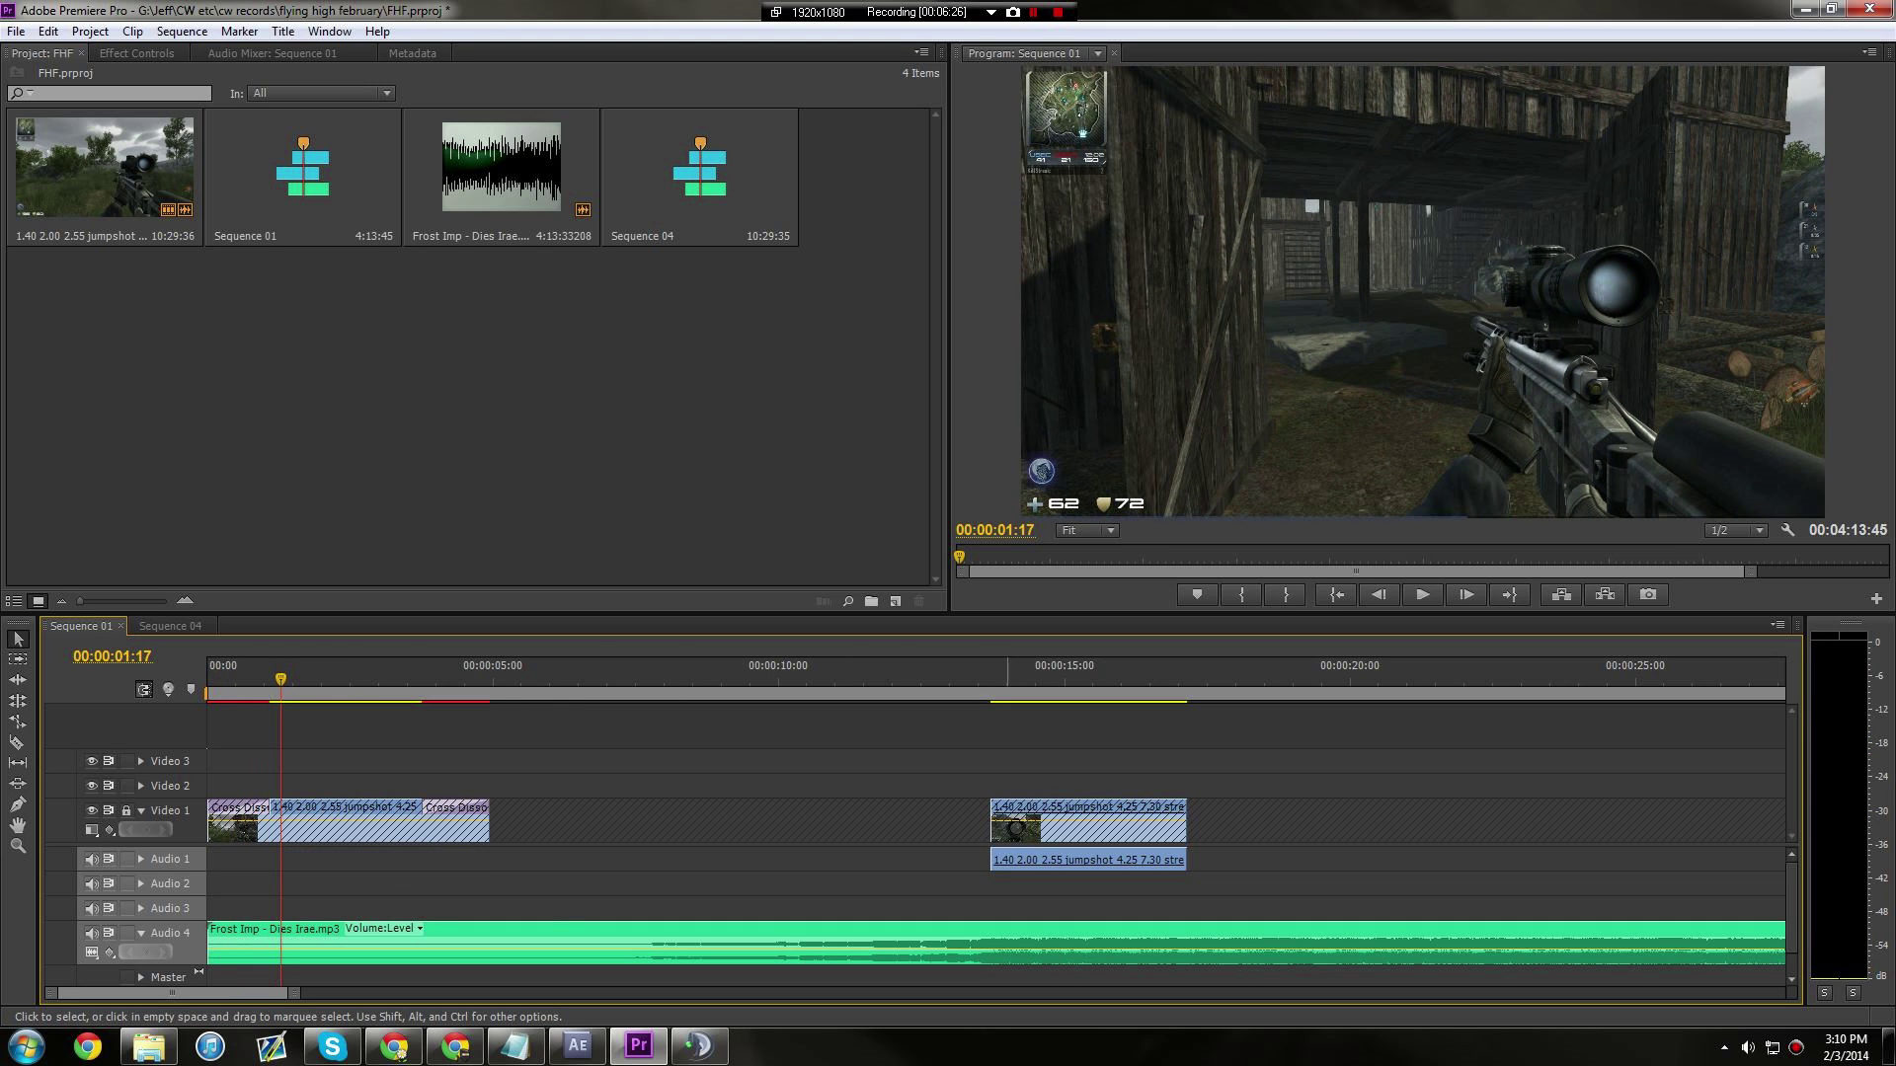
{"action": "key", "text": "Delete"}
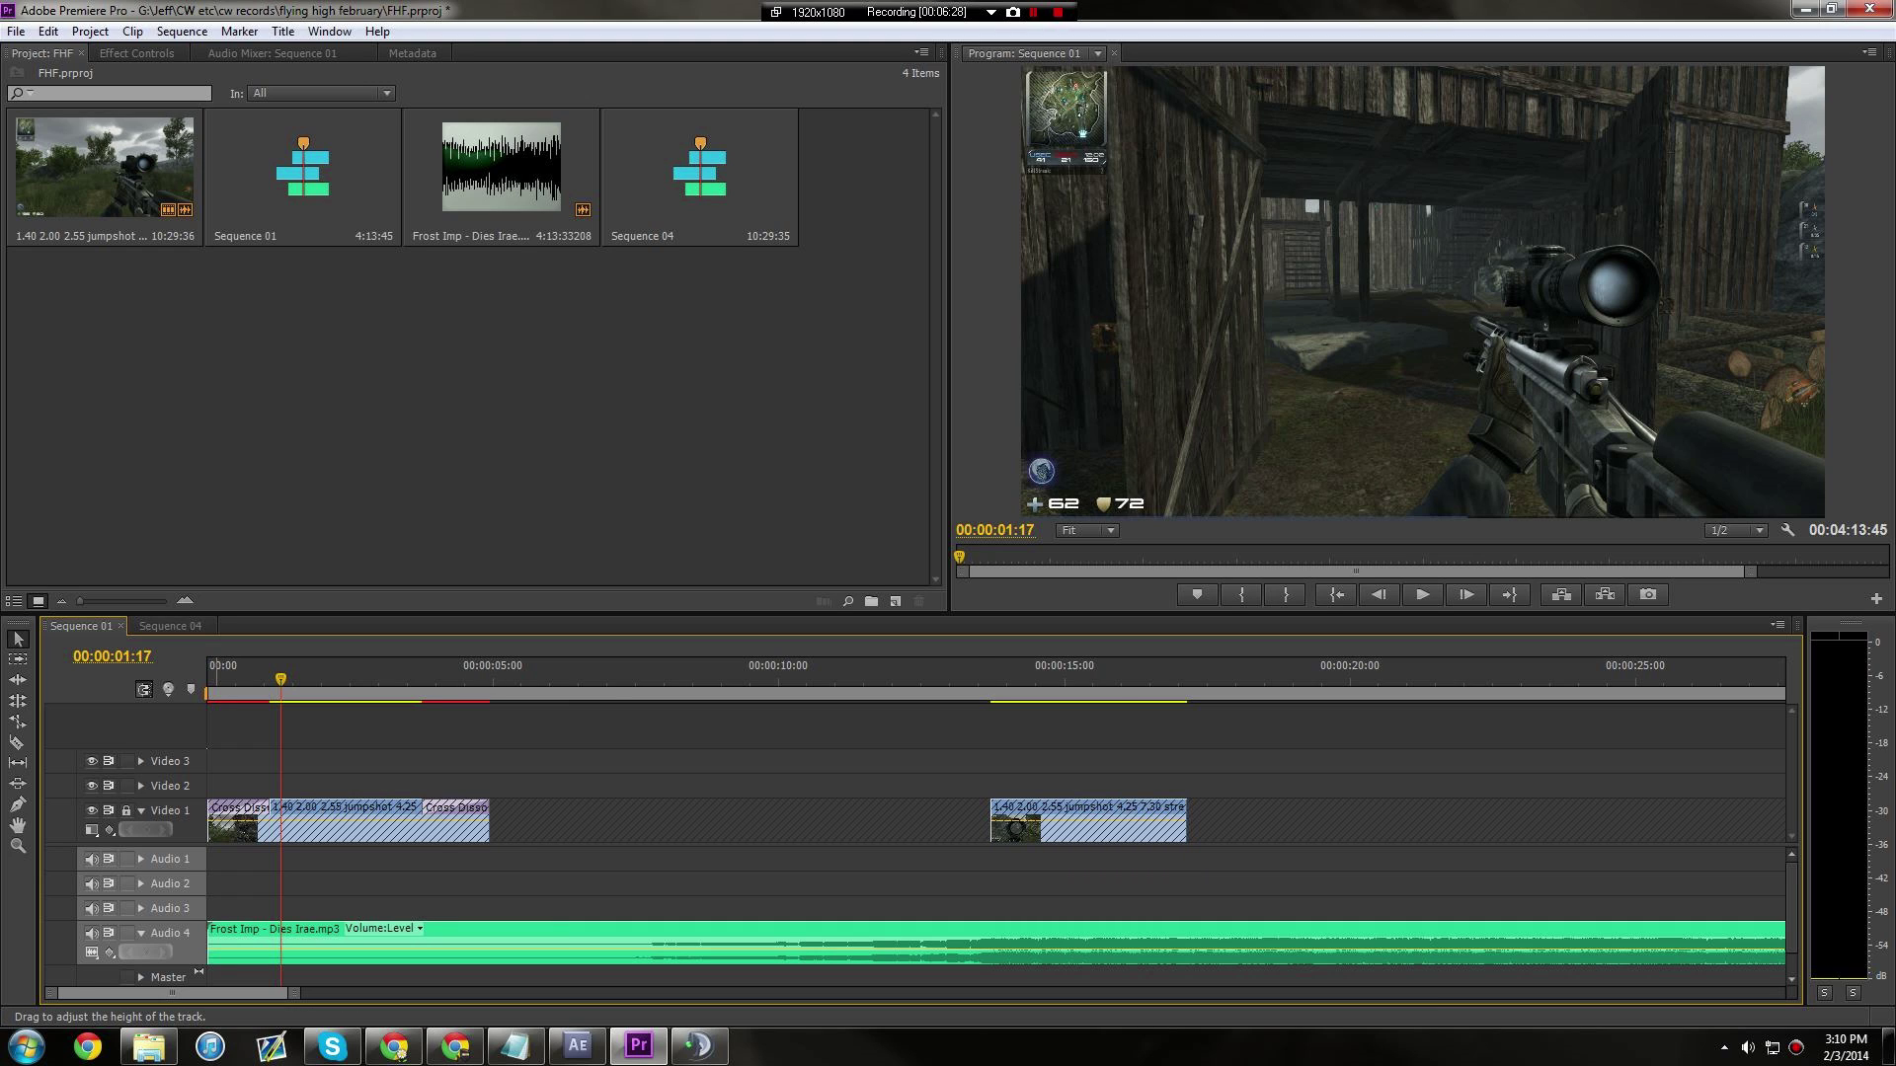
{"action": "left_click", "coordinate": [127, 810]}
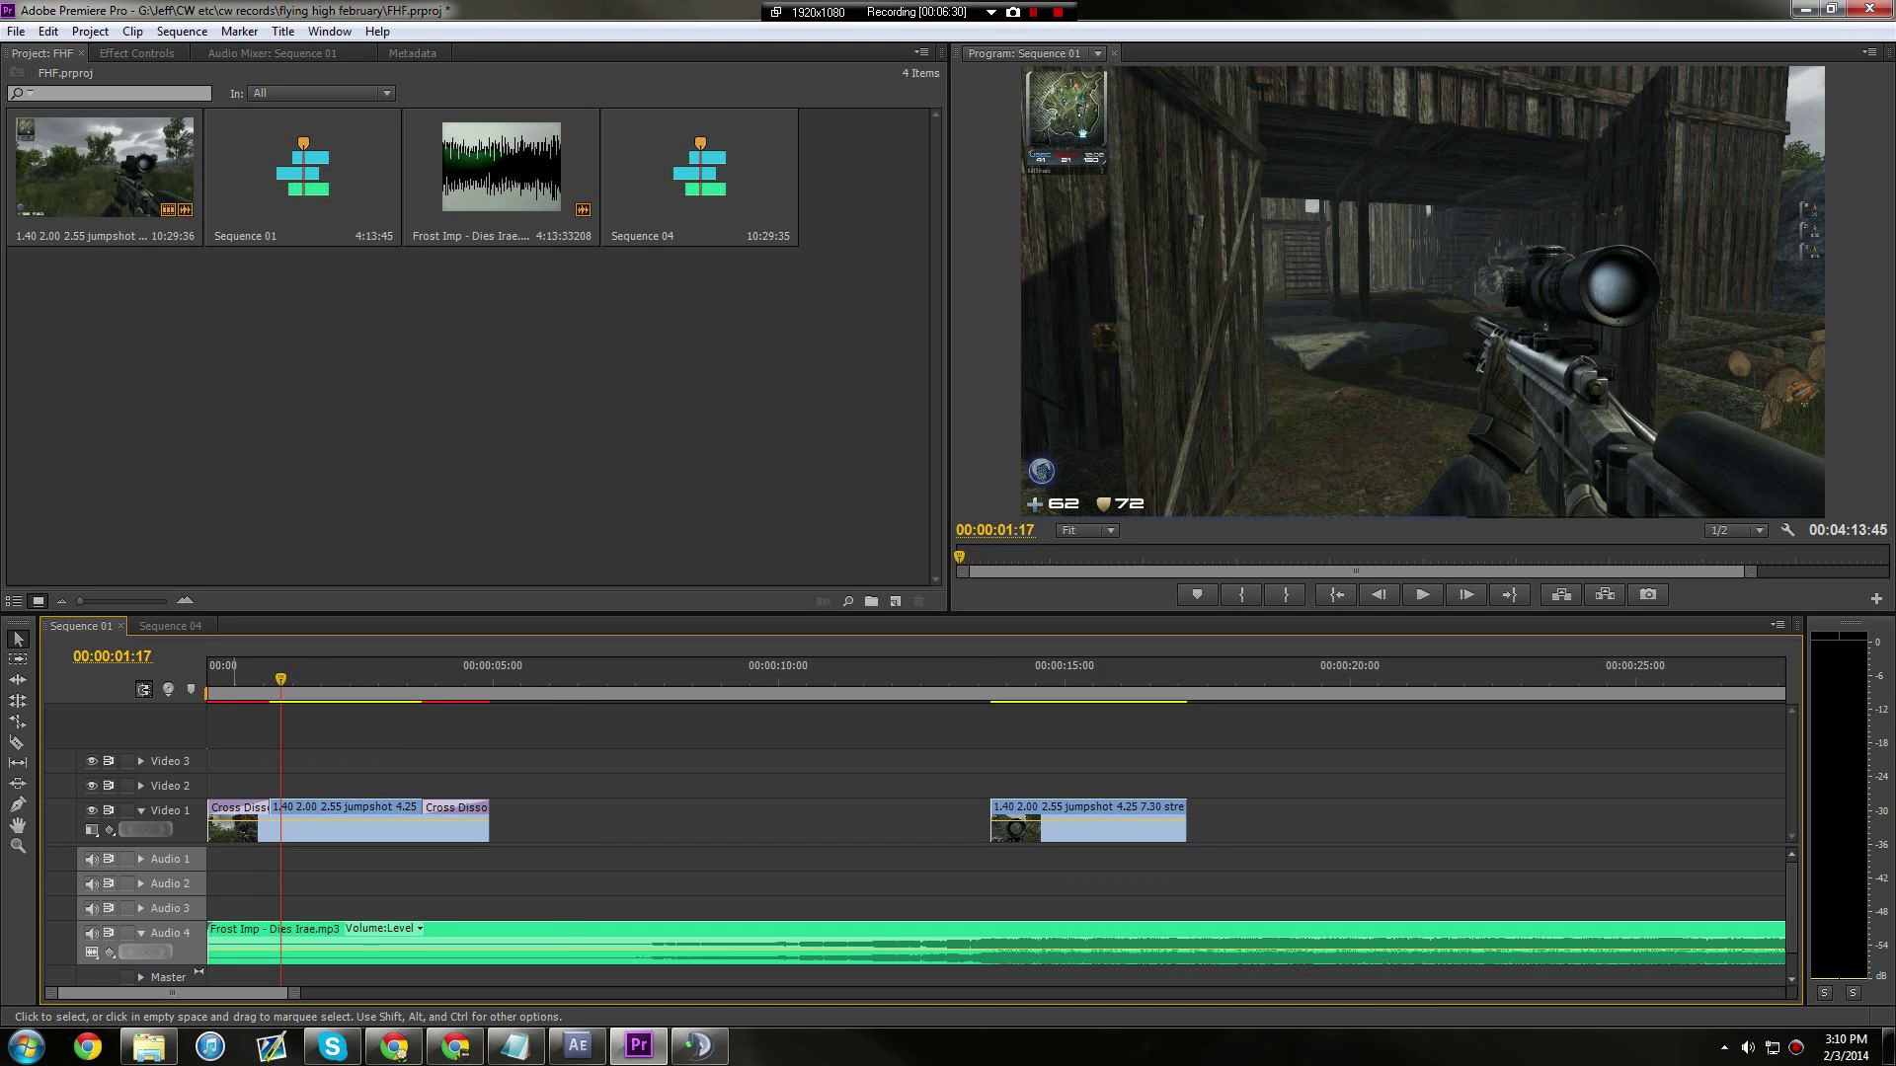
Play Sequence 01 from the start through the intro clip's fade-out to check it against the song.
{"action": "key", "text": "Home"}
{"action": "key", "text": "space"}
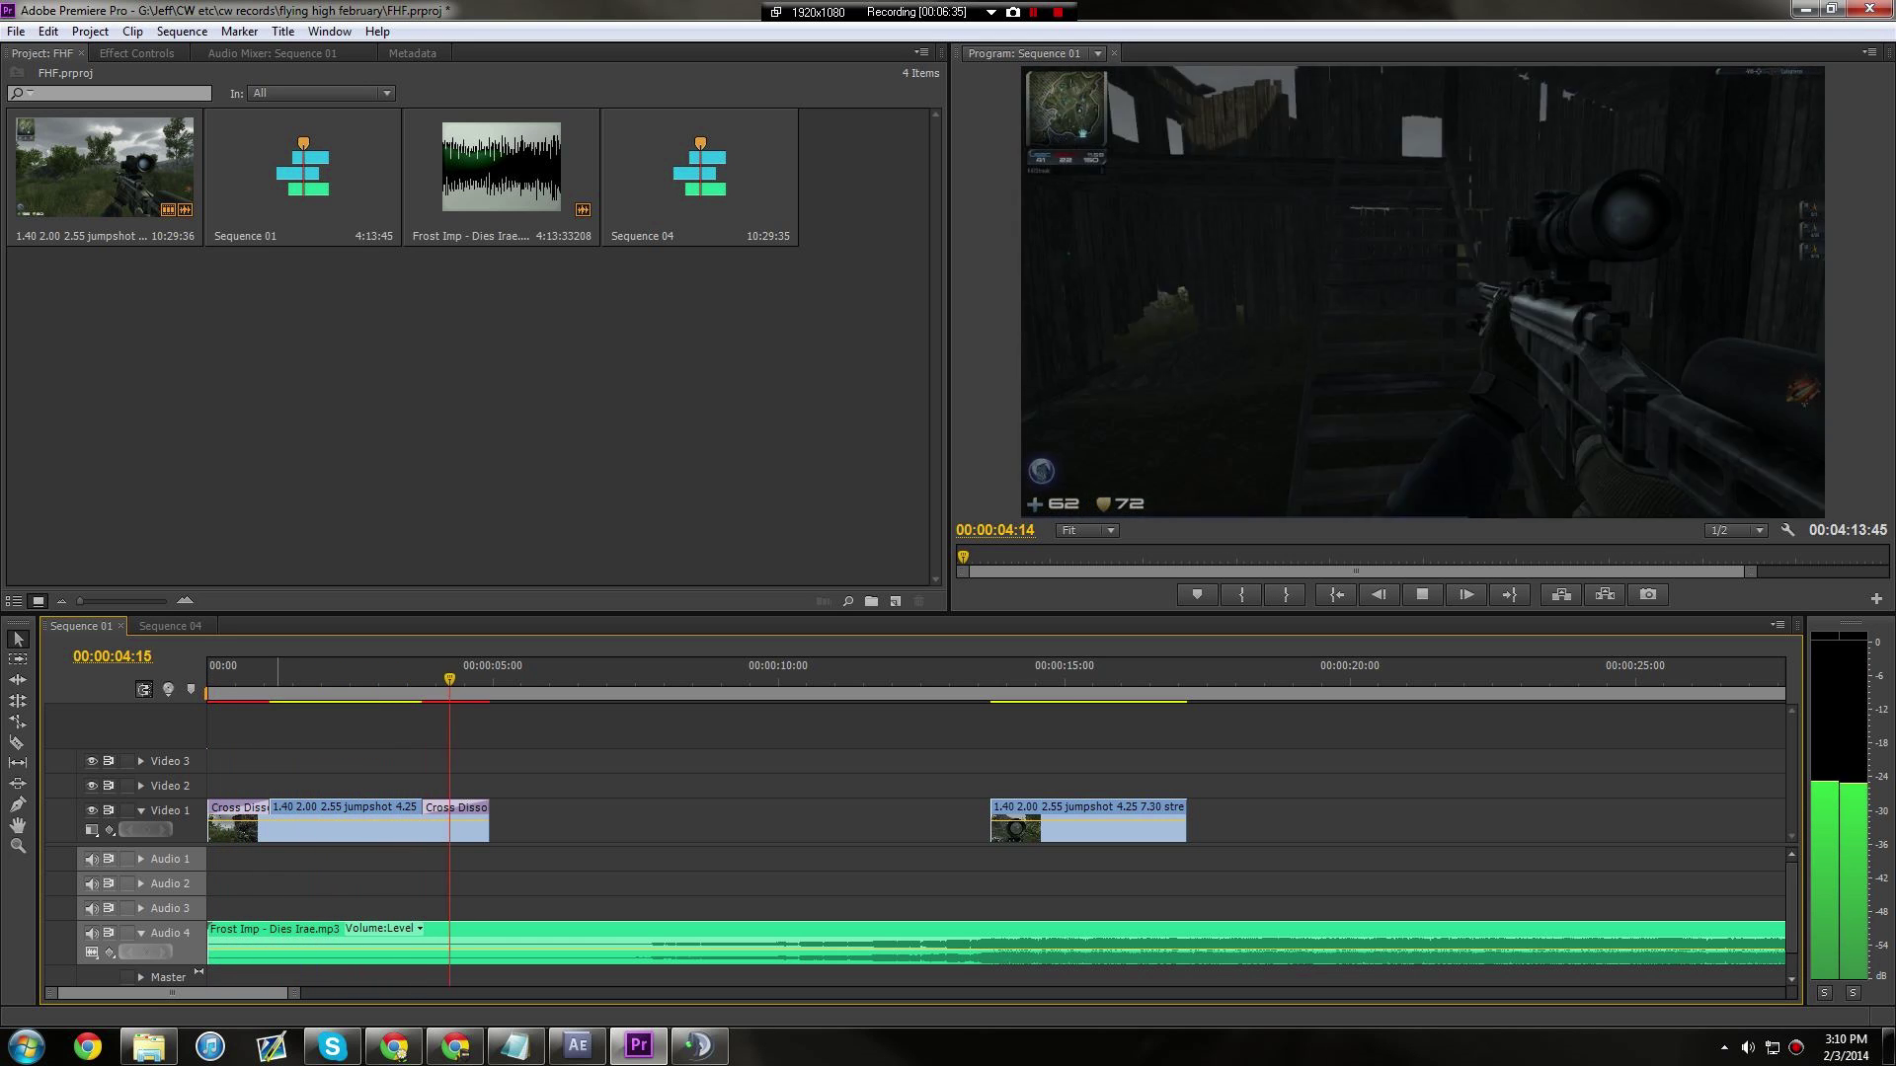
{"action": "key", "text": "space"}
{"action": "left_click_drag", "start_coordinate": [395, 676], "coordinate": [406, 675]}
{"action": "key", "text": "space"}
{"action": "key", "text": "space"}
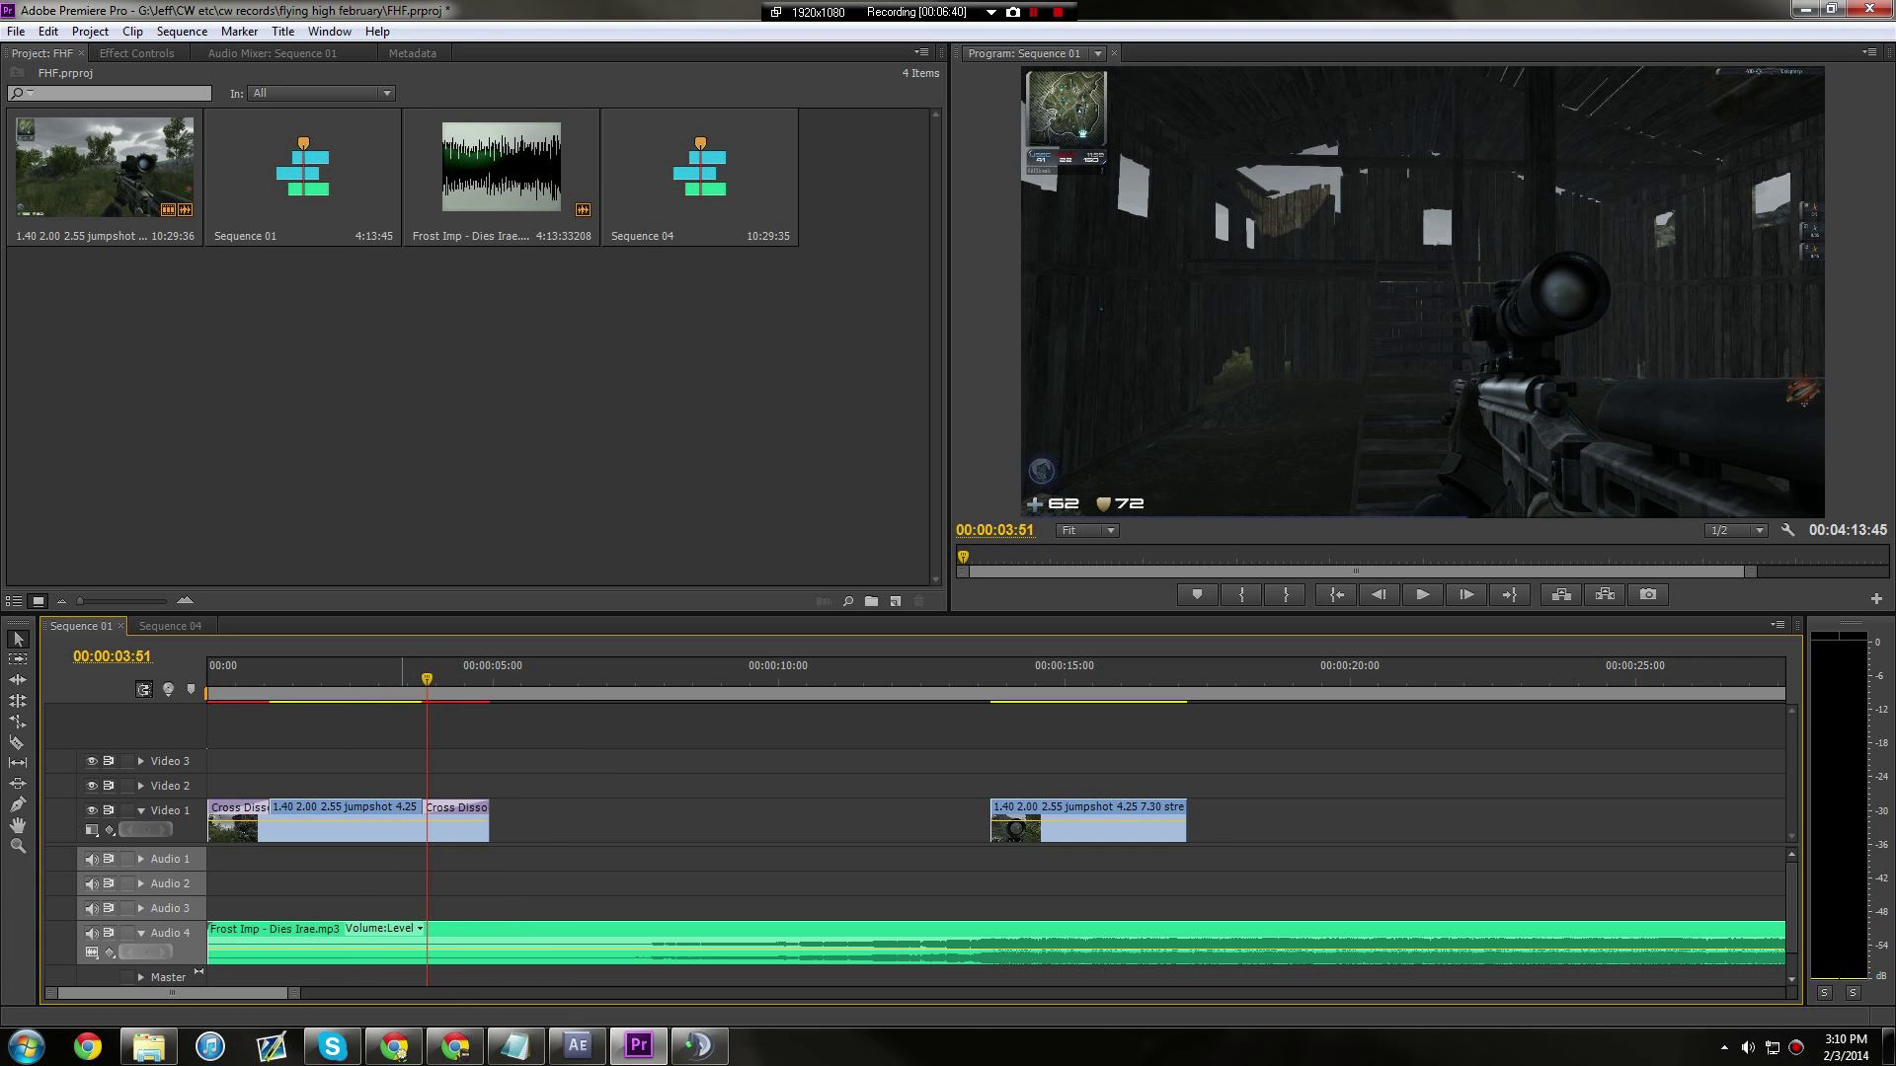
Go back frame by frame from 00:00:03:51 and replay up to 00:00:03:27 to locate where the intro clip should end.
{"action": "key", "text": "Left"}
{"action": "key", "text": "Left"}
{"action": "key", "text": "Left"}
{"action": "key", "text": "Left"}
{"action": "key", "text": "Left"}
{"action": "key", "text": "Left"}
{"action": "key", "text": "Left"}
{"action": "key", "text": "Left"}
{"action": "key", "text": "Left"}
{"action": "key", "text": "Left"}
{"action": "key", "text": "Left"}
{"action": "key", "text": "Left"}
{"action": "key", "text": "Left"}
{"action": "key", "text": "Left"}
{"action": "key", "text": "Left"}
{"action": "key", "text": "Left"}
{"action": "key", "text": "Left"}
{"action": "key", "text": "Left"}
{"action": "key", "text": "Left"}
{"action": "key", "text": "Left"}
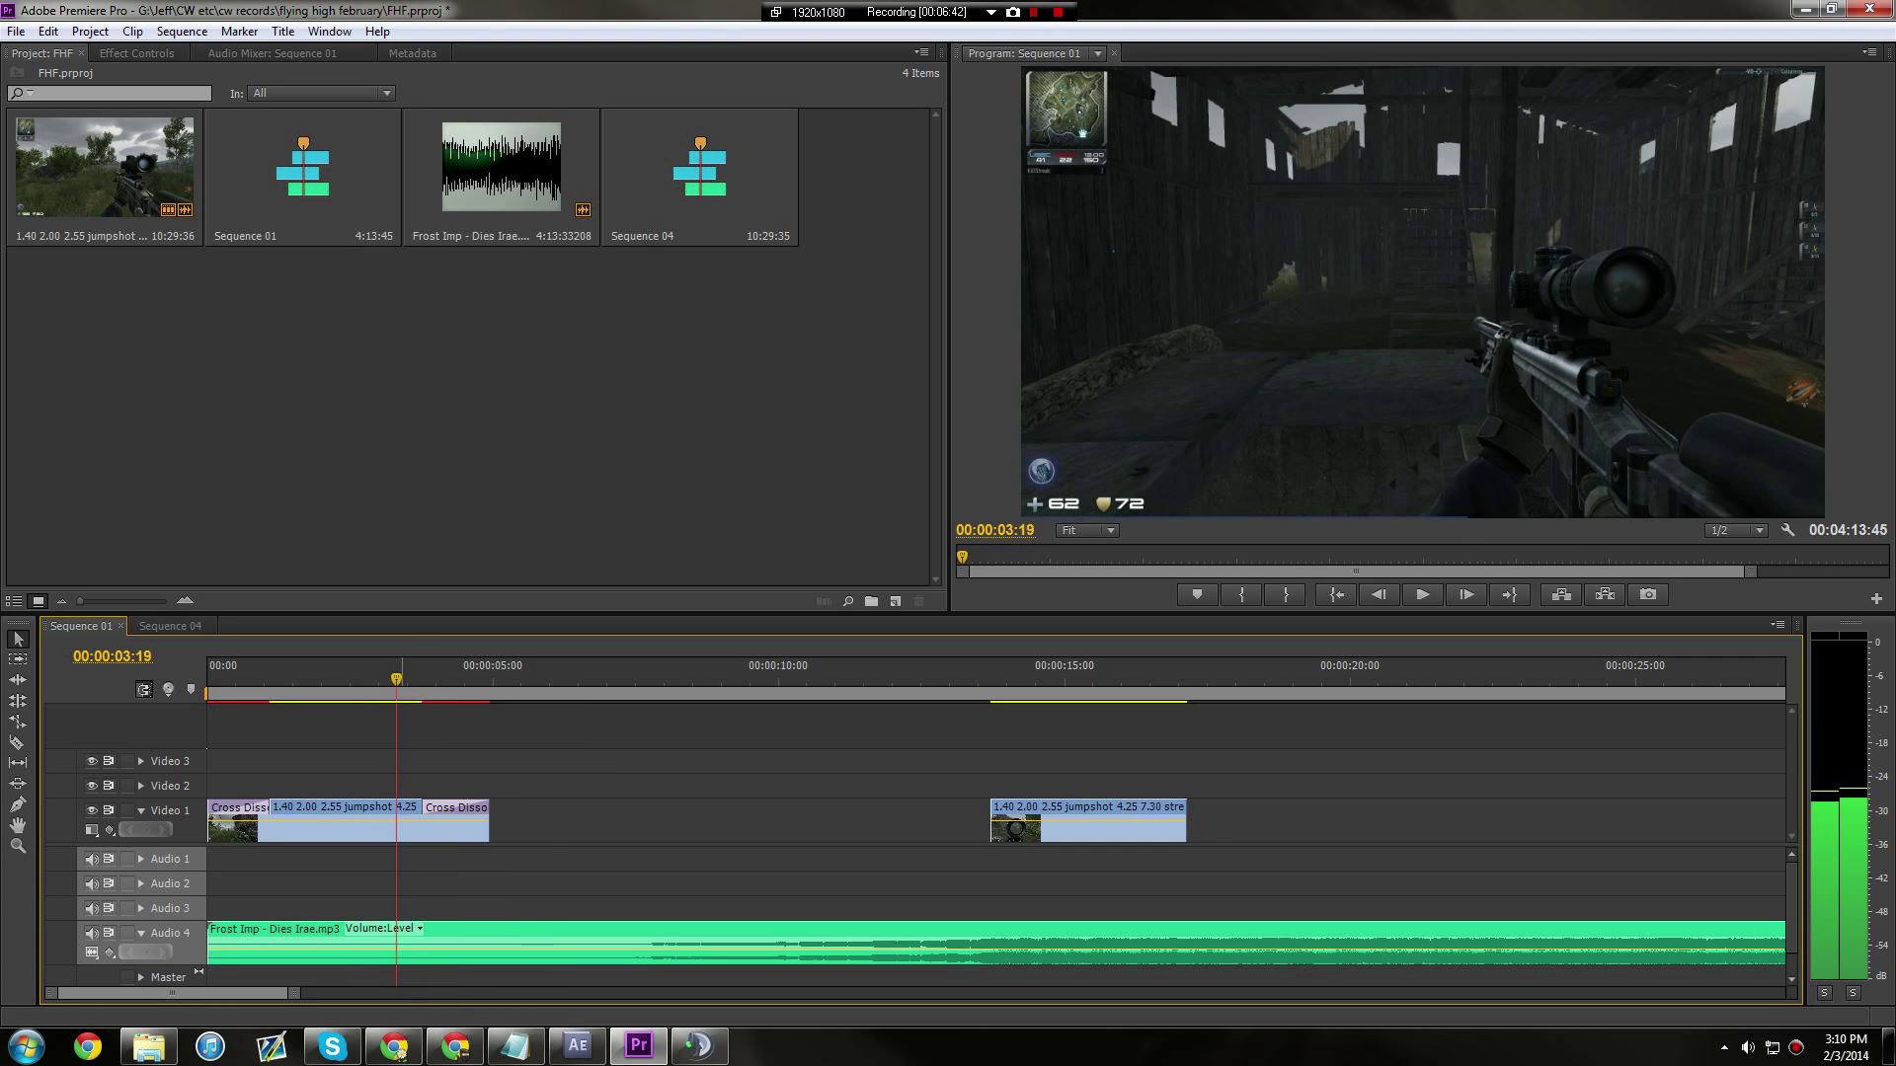
{"action": "key", "text": "space"}
Try to split the intro clip at 00:00:03:27 with the Razor tool and undo the cut.
{"action": "key", "text": "c"}
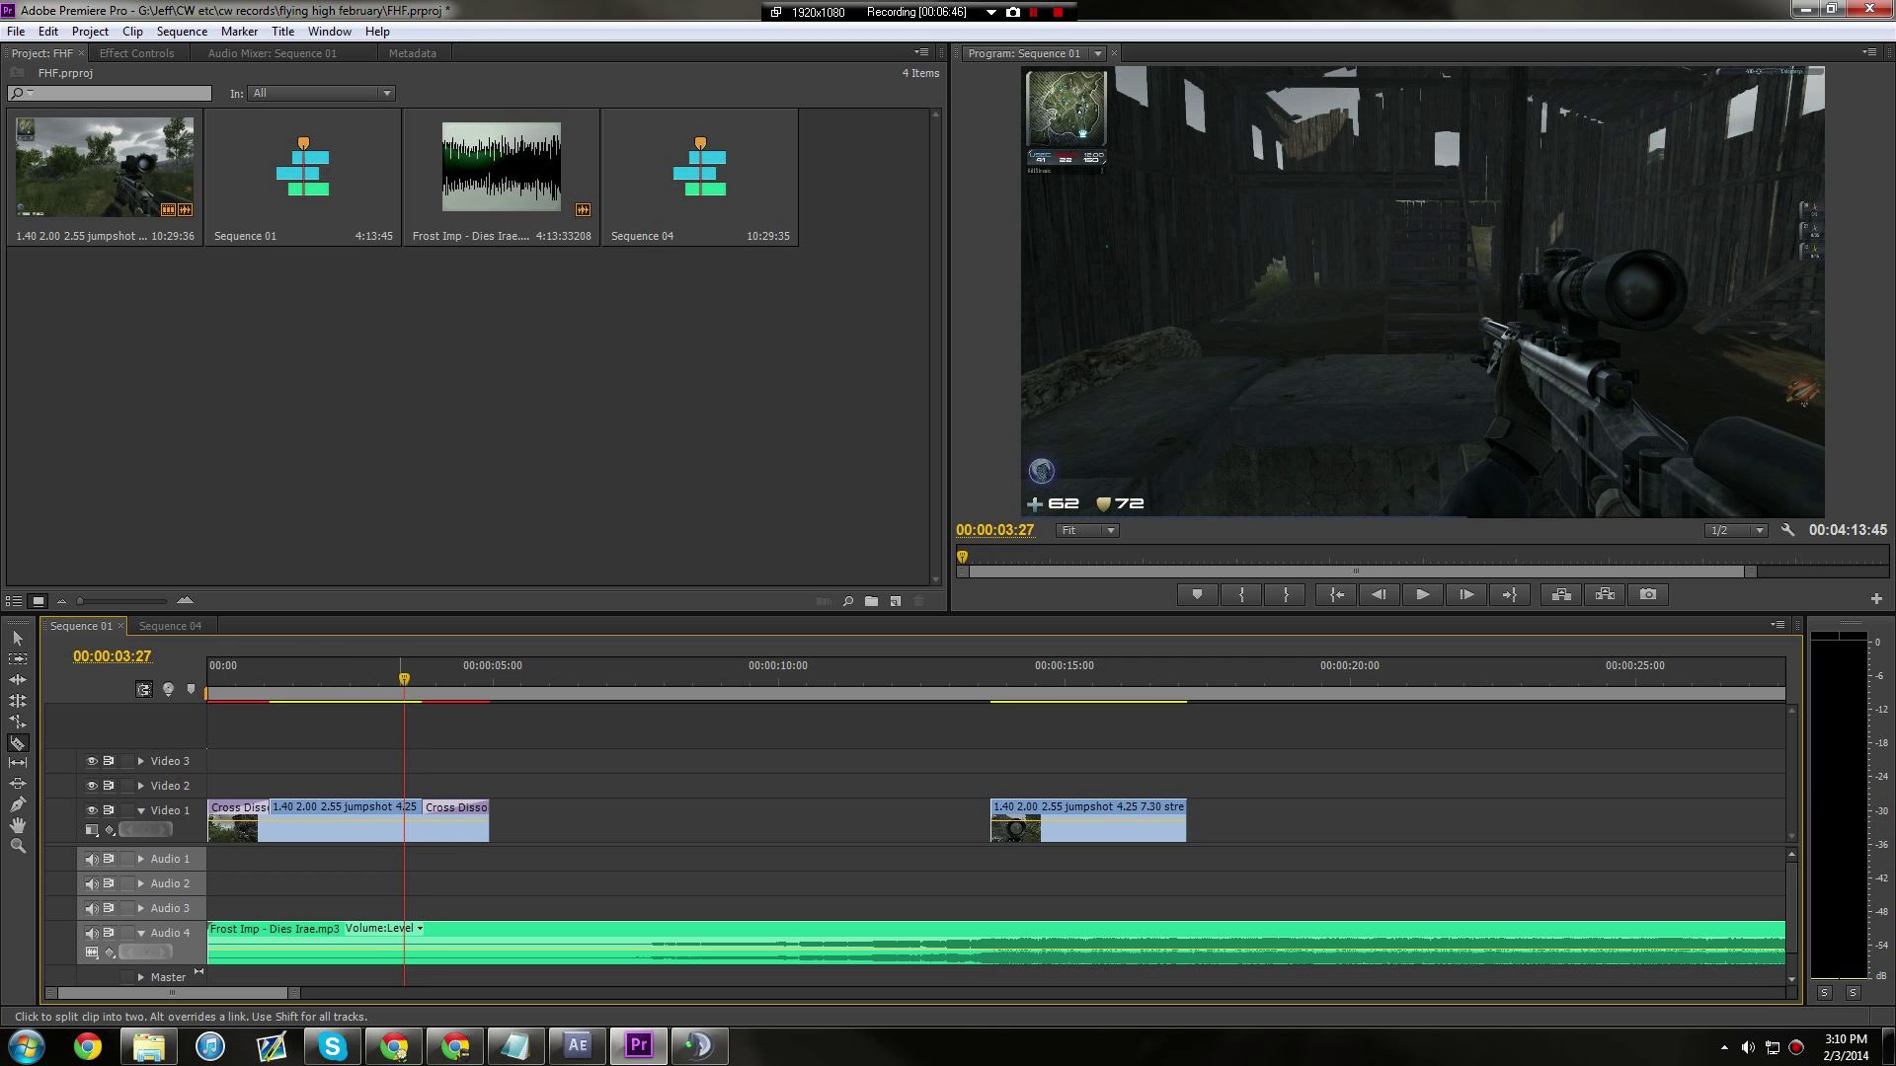
{"action": "left_click", "coordinate": [404, 825]}
{"action": "key", "text": "v"}
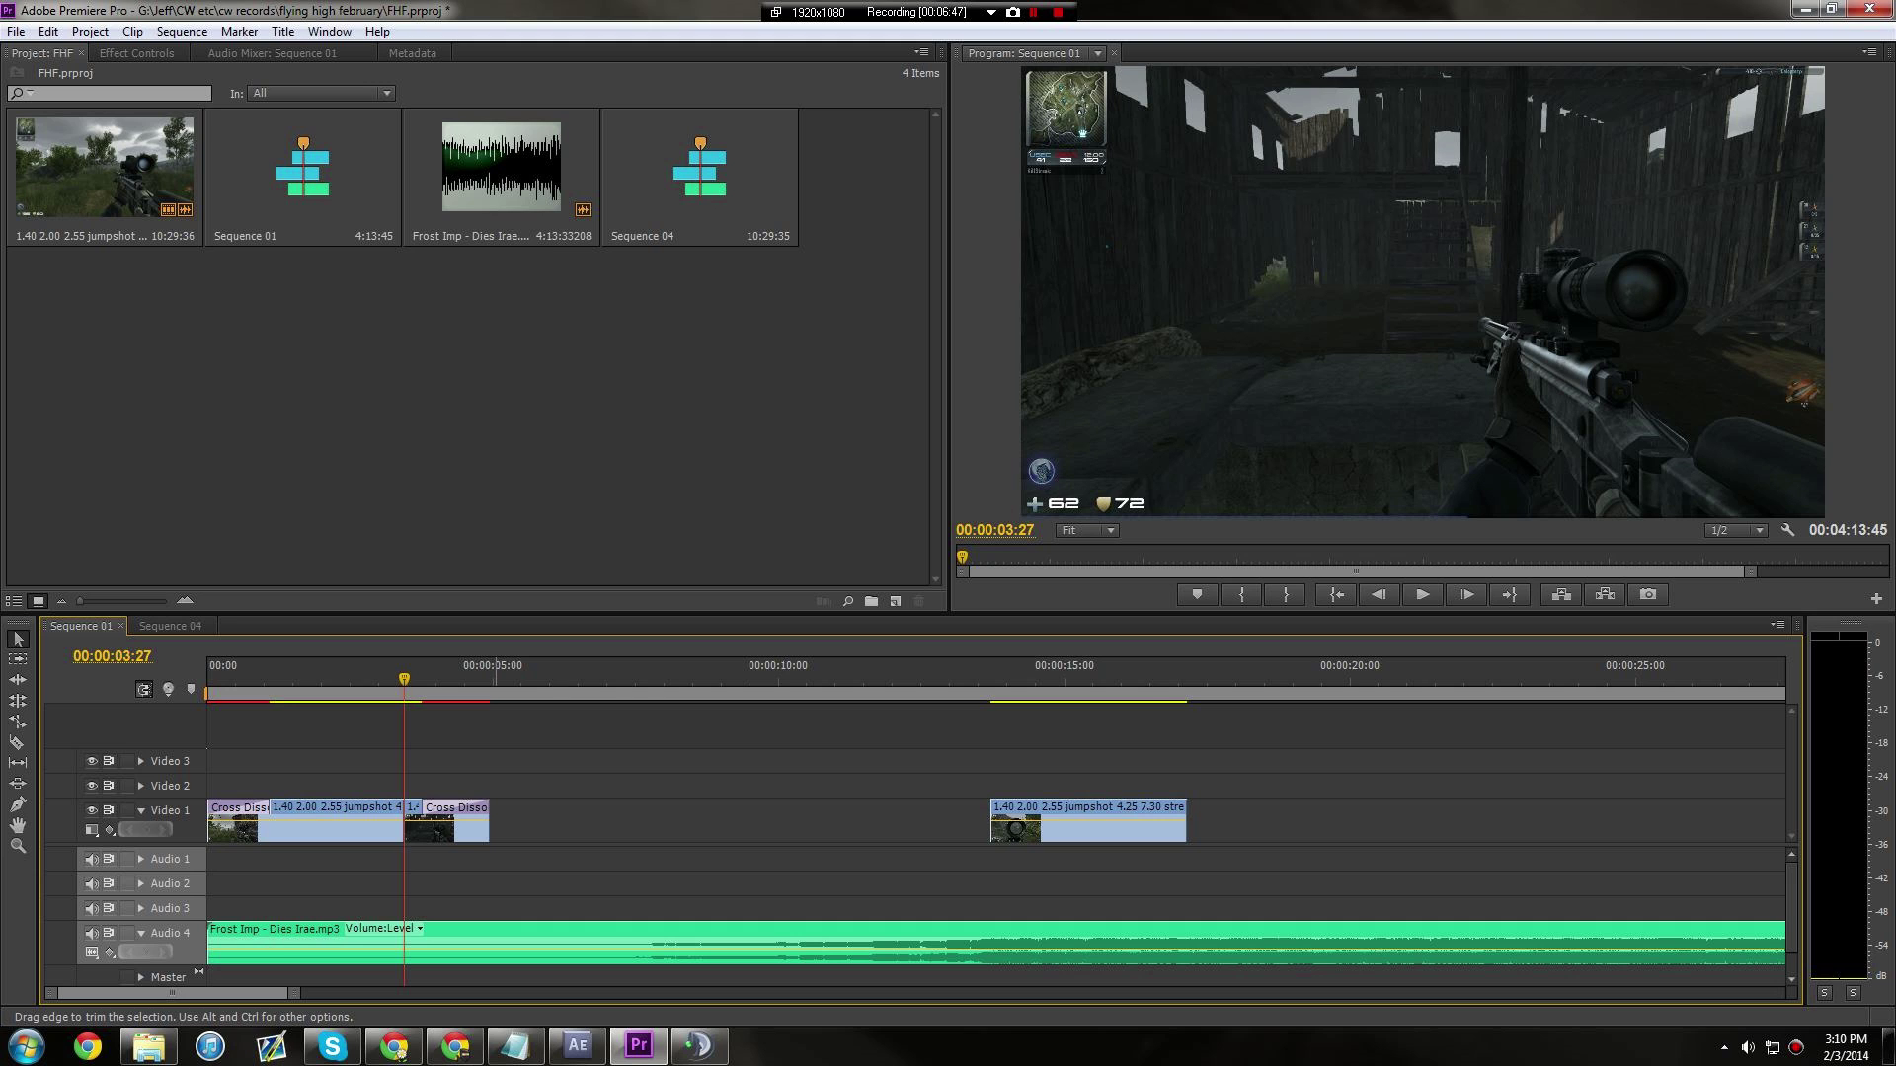
{"action": "key", "text": "ctrl+z"}
Trim the intro clip's end back to 00:00:03:27, keeping its closing cross dissolve, and play the fade-out with the music.
{"action": "left_click_drag", "start_coordinate": [489, 830], "coordinate": [404, 829]}
{"action": "left_click_drag", "start_coordinate": [404, 680], "coordinate": [274, 679]}
{"action": "key", "text": "space"}
{"action": "key", "text": "space"}
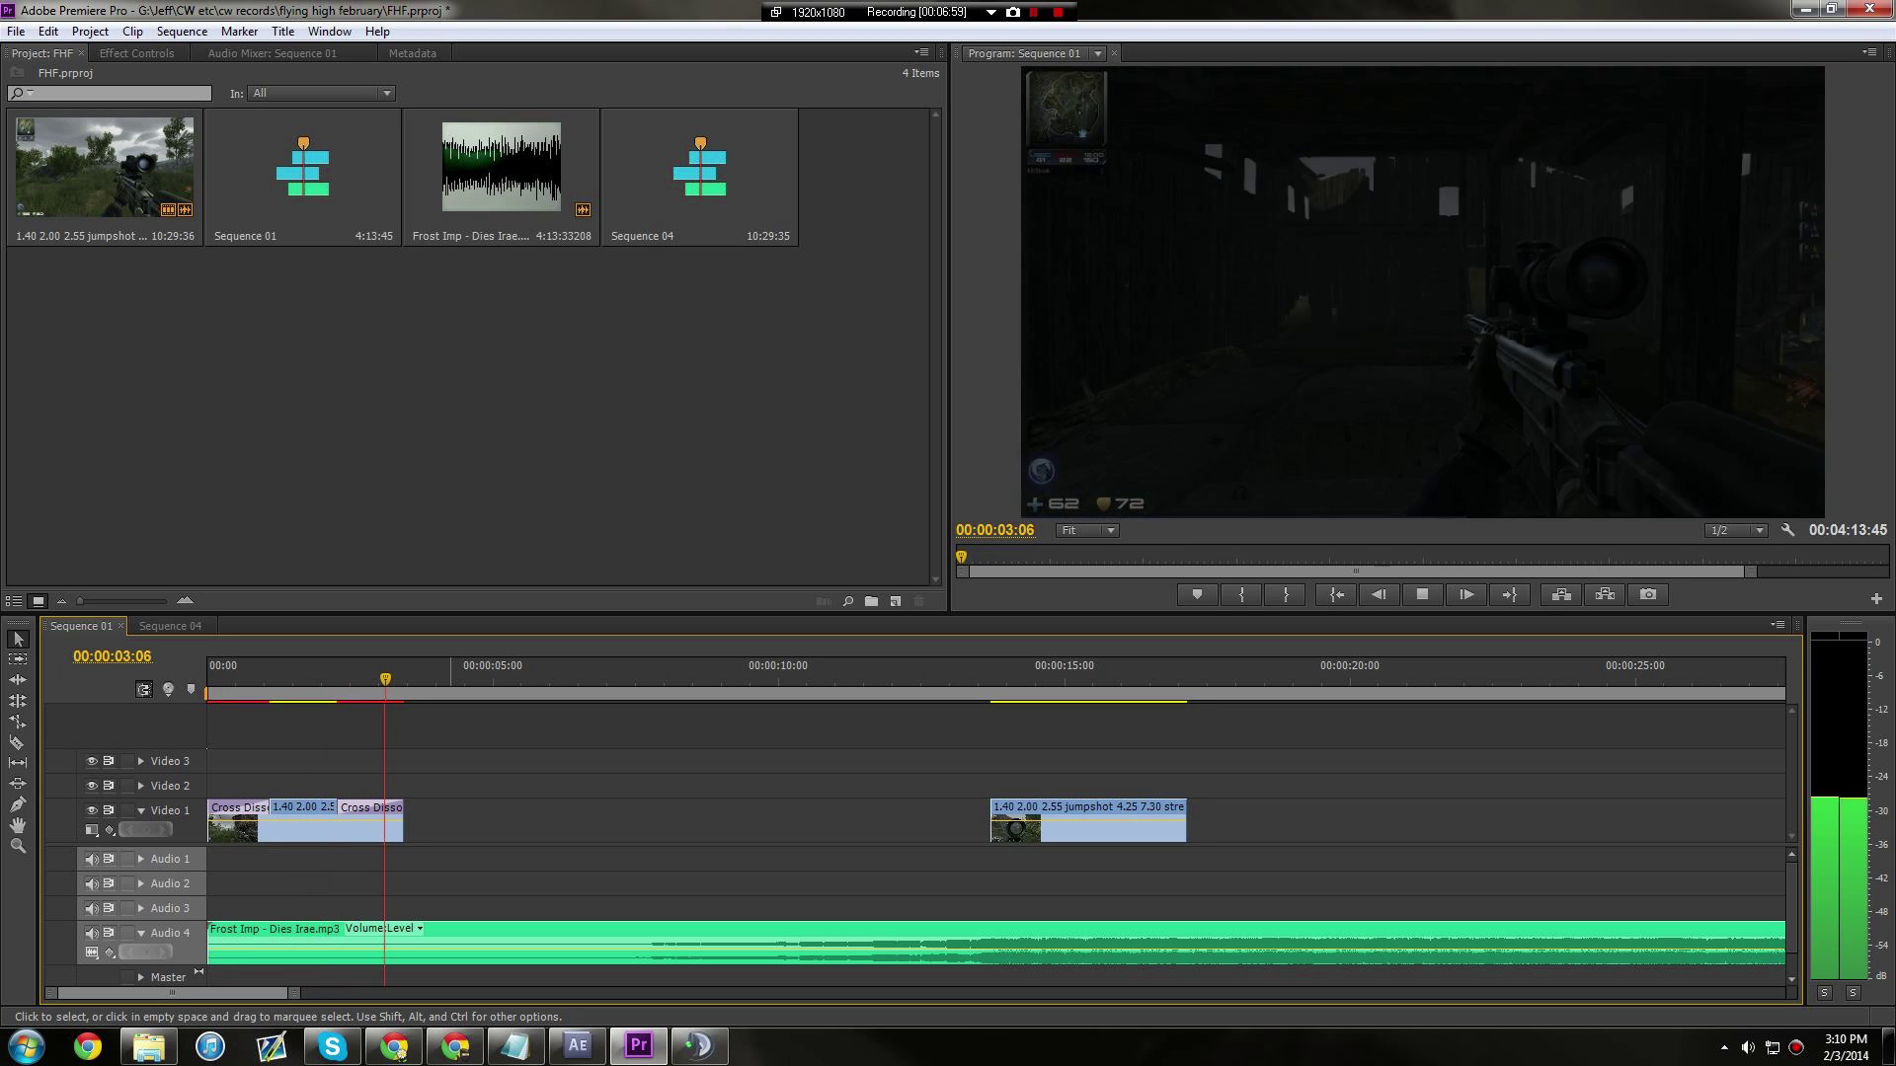
{"action": "key", "text": "space"}
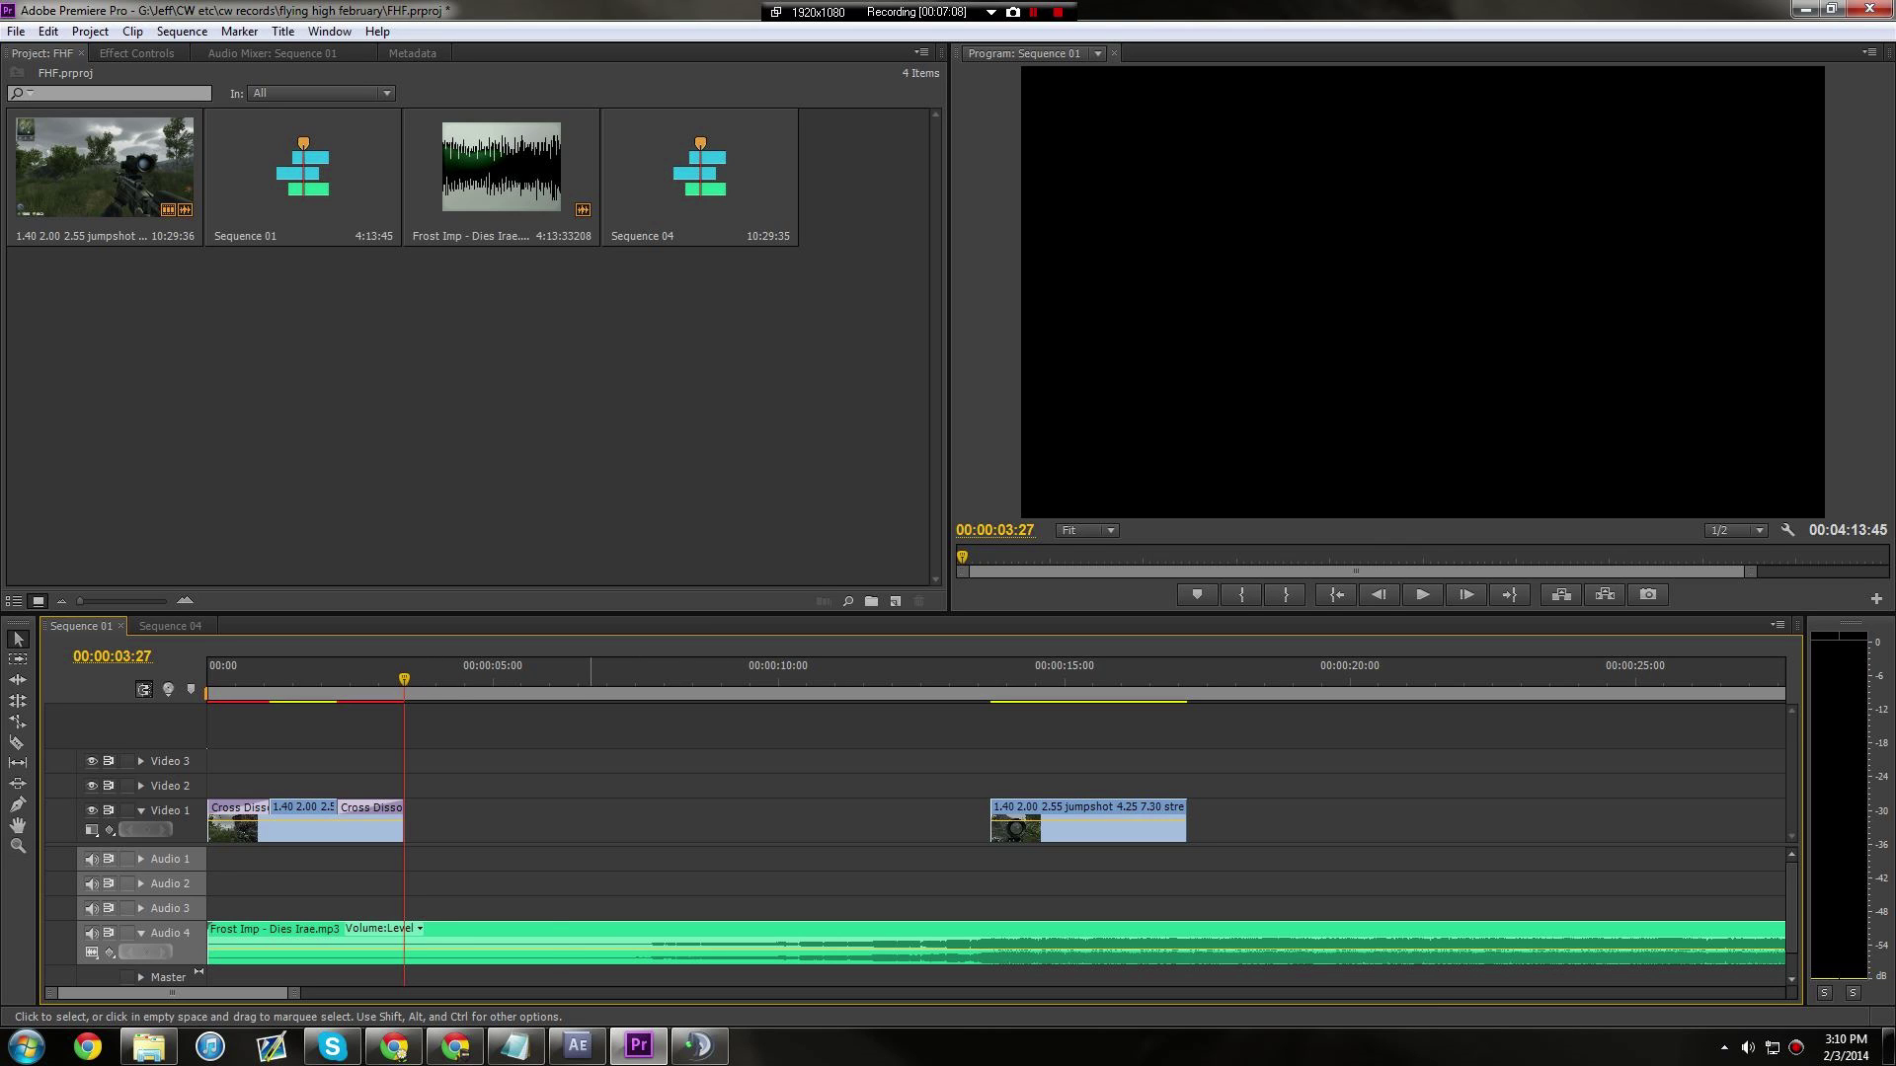
{"action": "left_click", "coordinate": [553, 424]}
{"action": "left_click", "coordinate": [518, 821]}
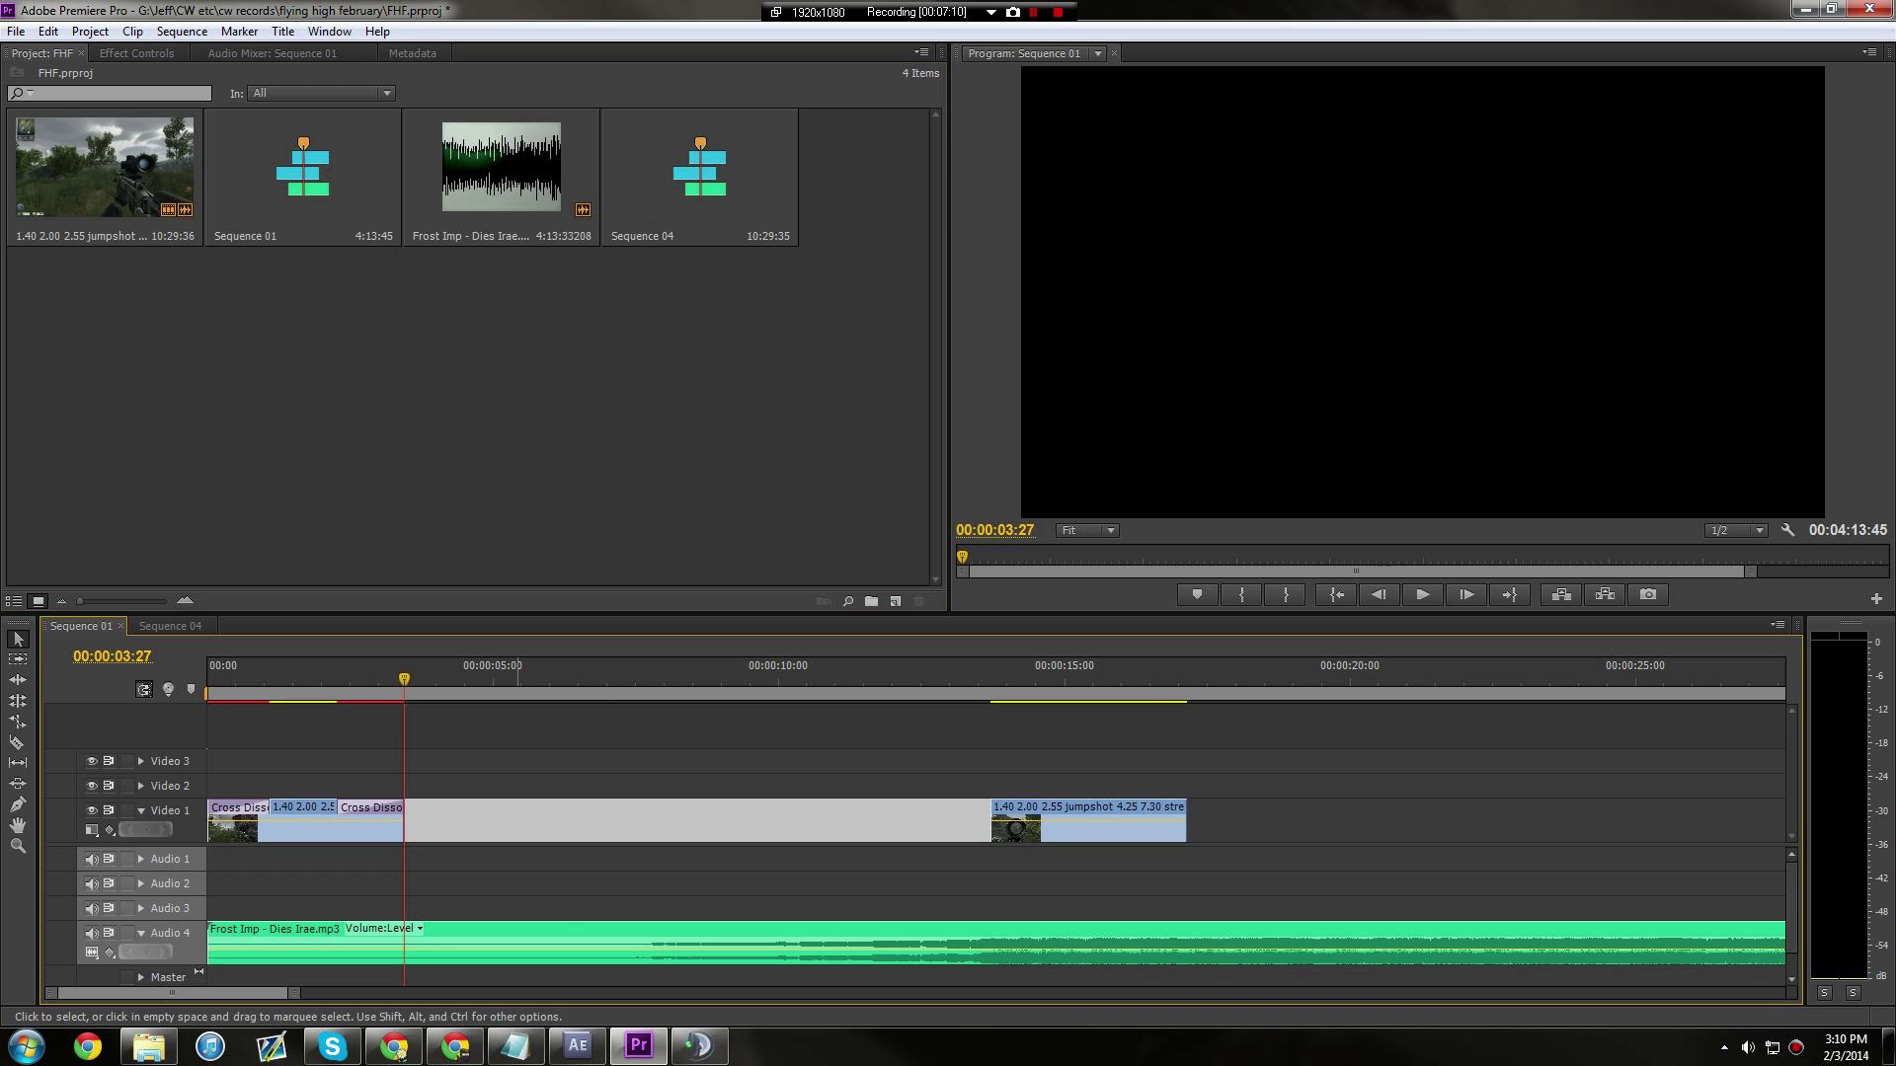
{"action": "left_click", "coordinate": [538, 771]}
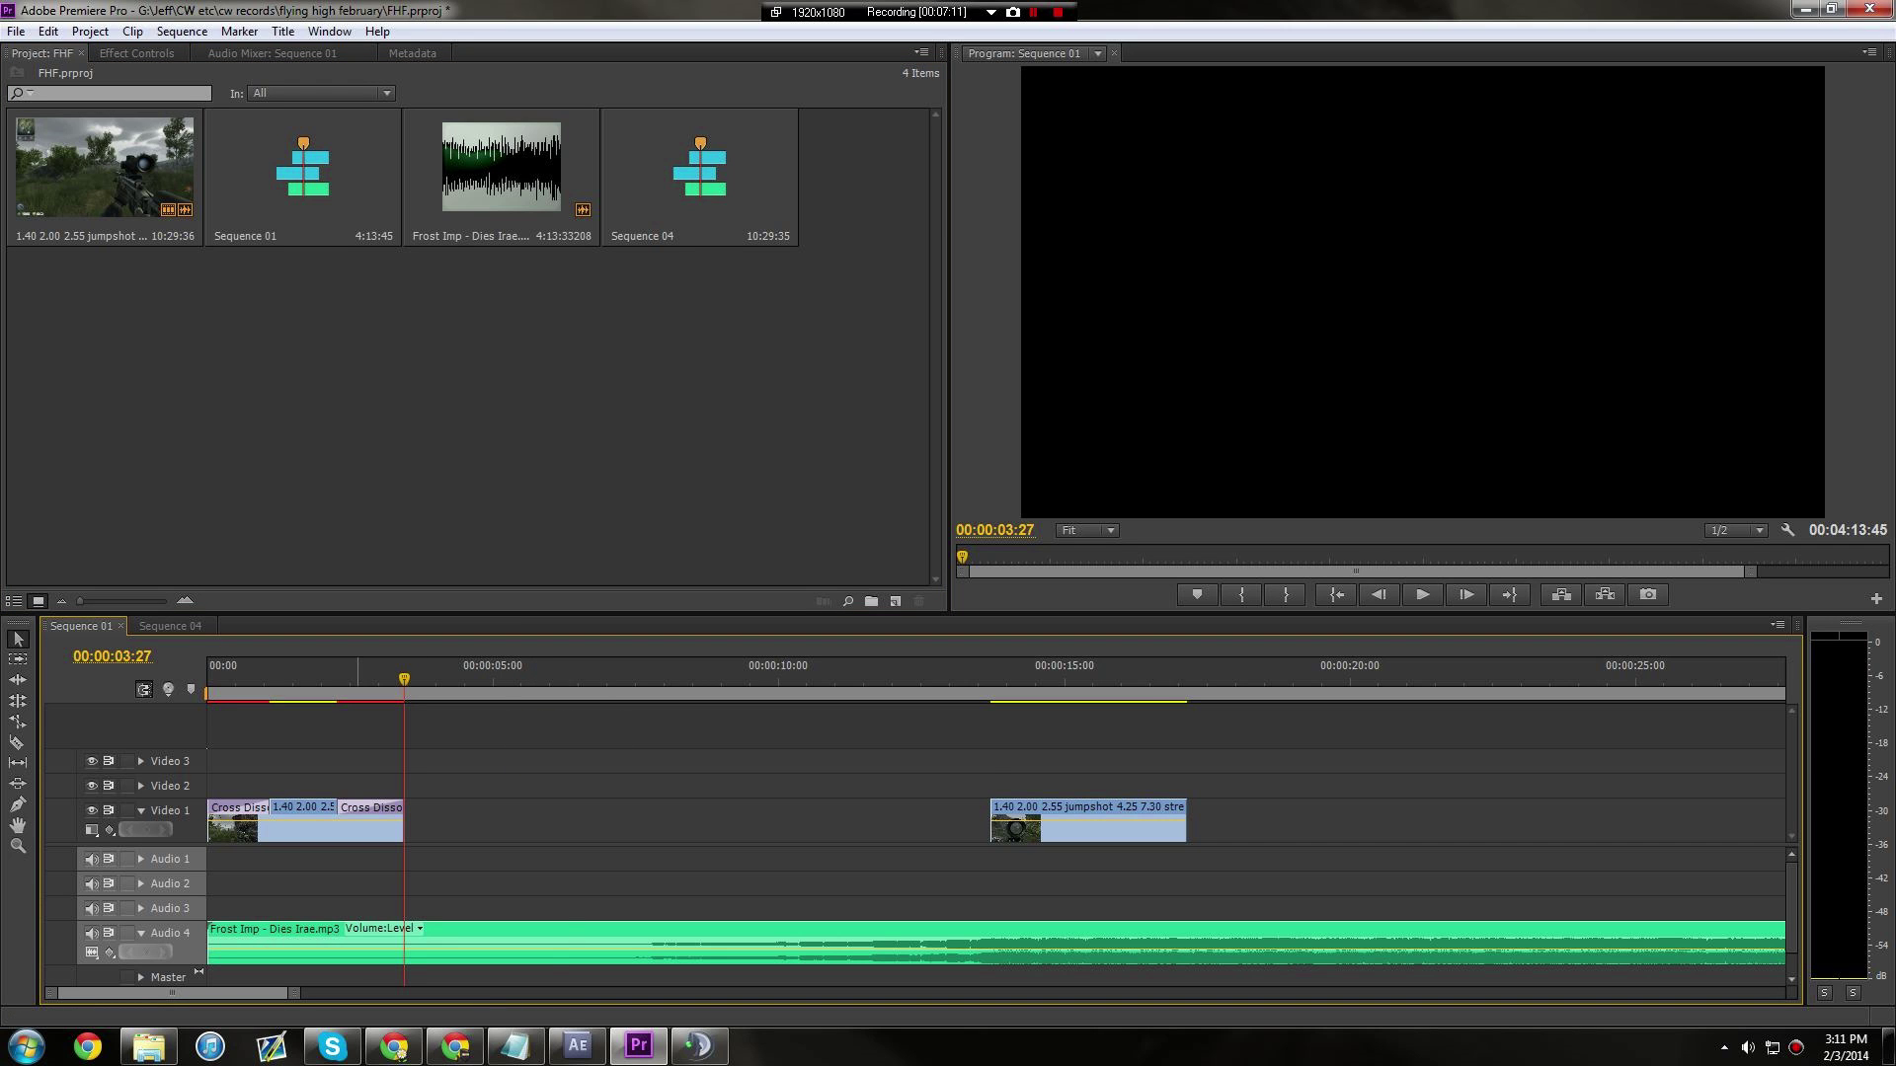
Switch to the Bond Jan.aep project in After Effects.
{"action": "key", "text": "alt+Tab"}
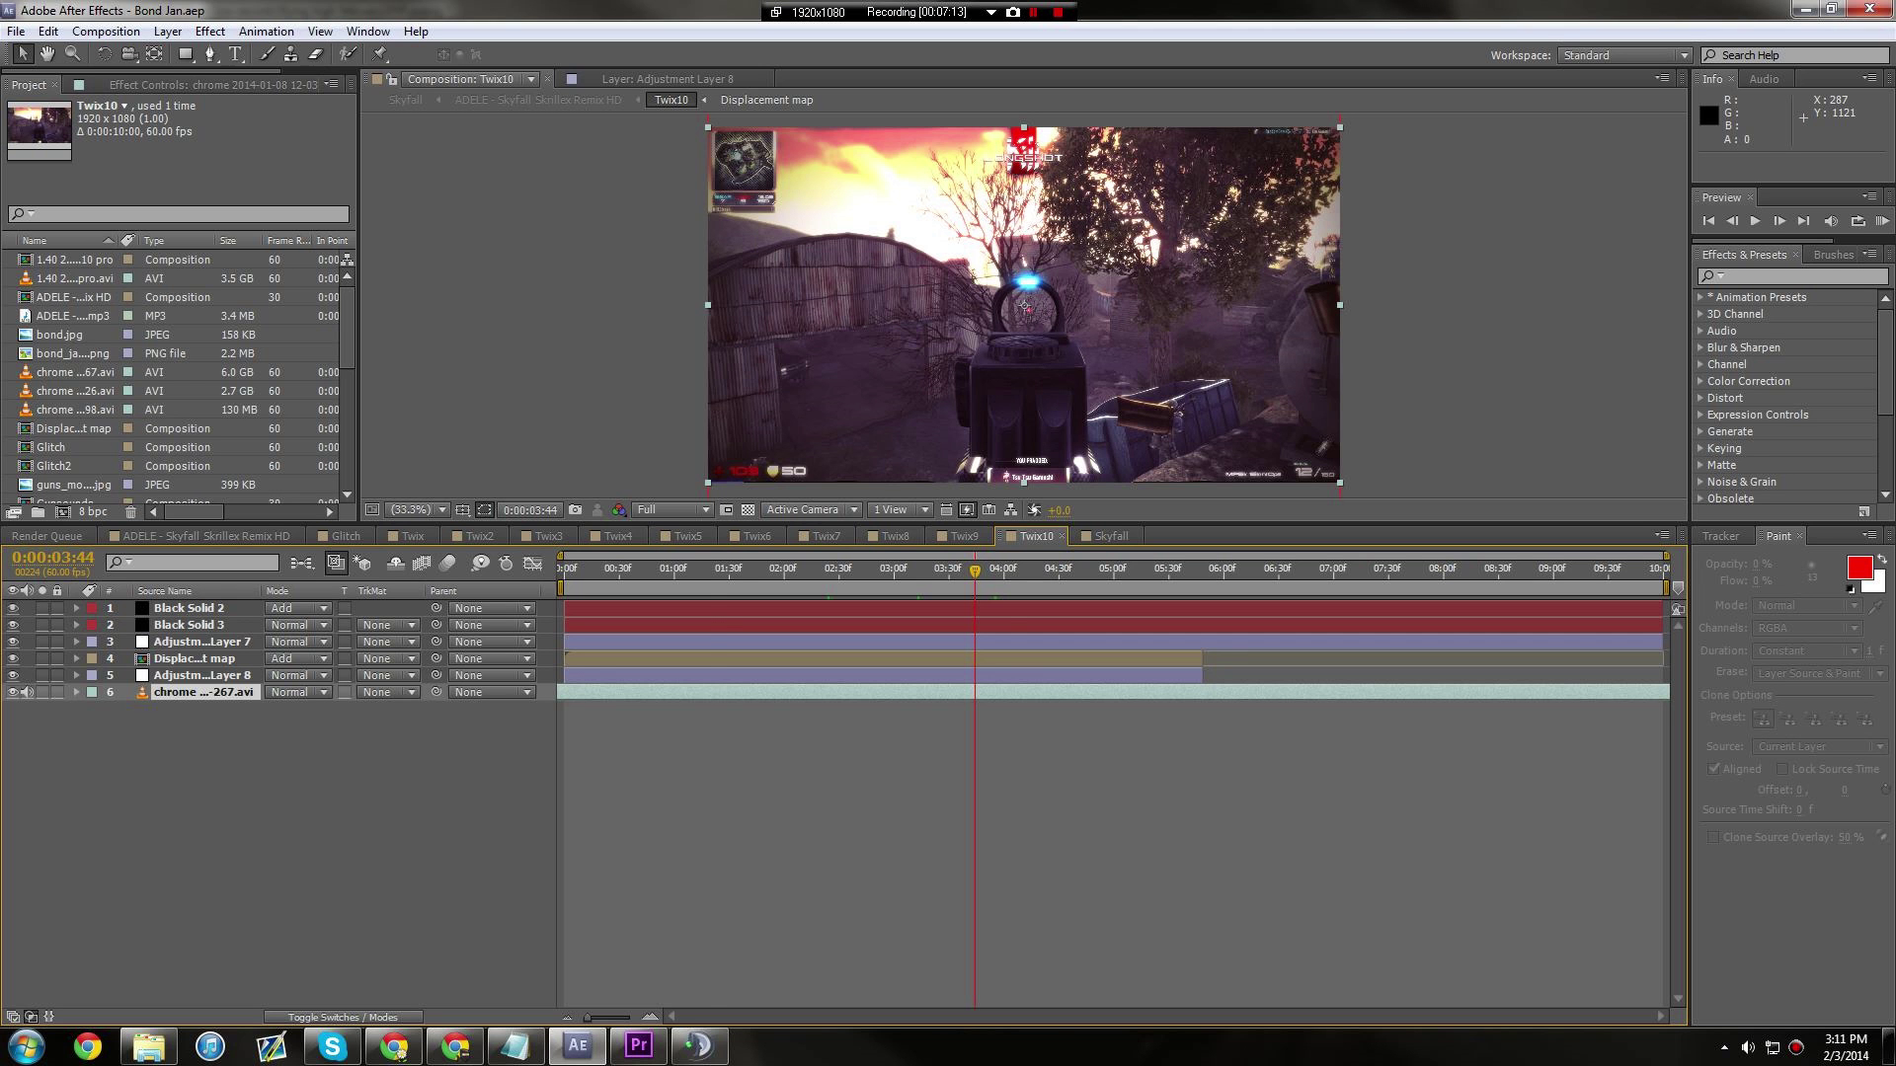
Move the Twix10 composition's current time to 00:00:00:59 and step through its layers from Black Solid 2 down to Adjustment Layer 8.
{"action": "mouse_move", "coordinate": [708, 570]}
{"action": "left_mouse_down"}
{"action": "mouse_move", "coordinate": [789, 569]}
{"action": "mouse_move", "coordinate": [671, 569]}
{"action": "left_mouse_up"}
{"action": "left_click", "coordinate": [189, 609]}
{"action": "key", "text": "ctrl+Down"}
{"action": "key", "text": "ctrl+Down"}
{"action": "key", "text": "ctrl+Down"}
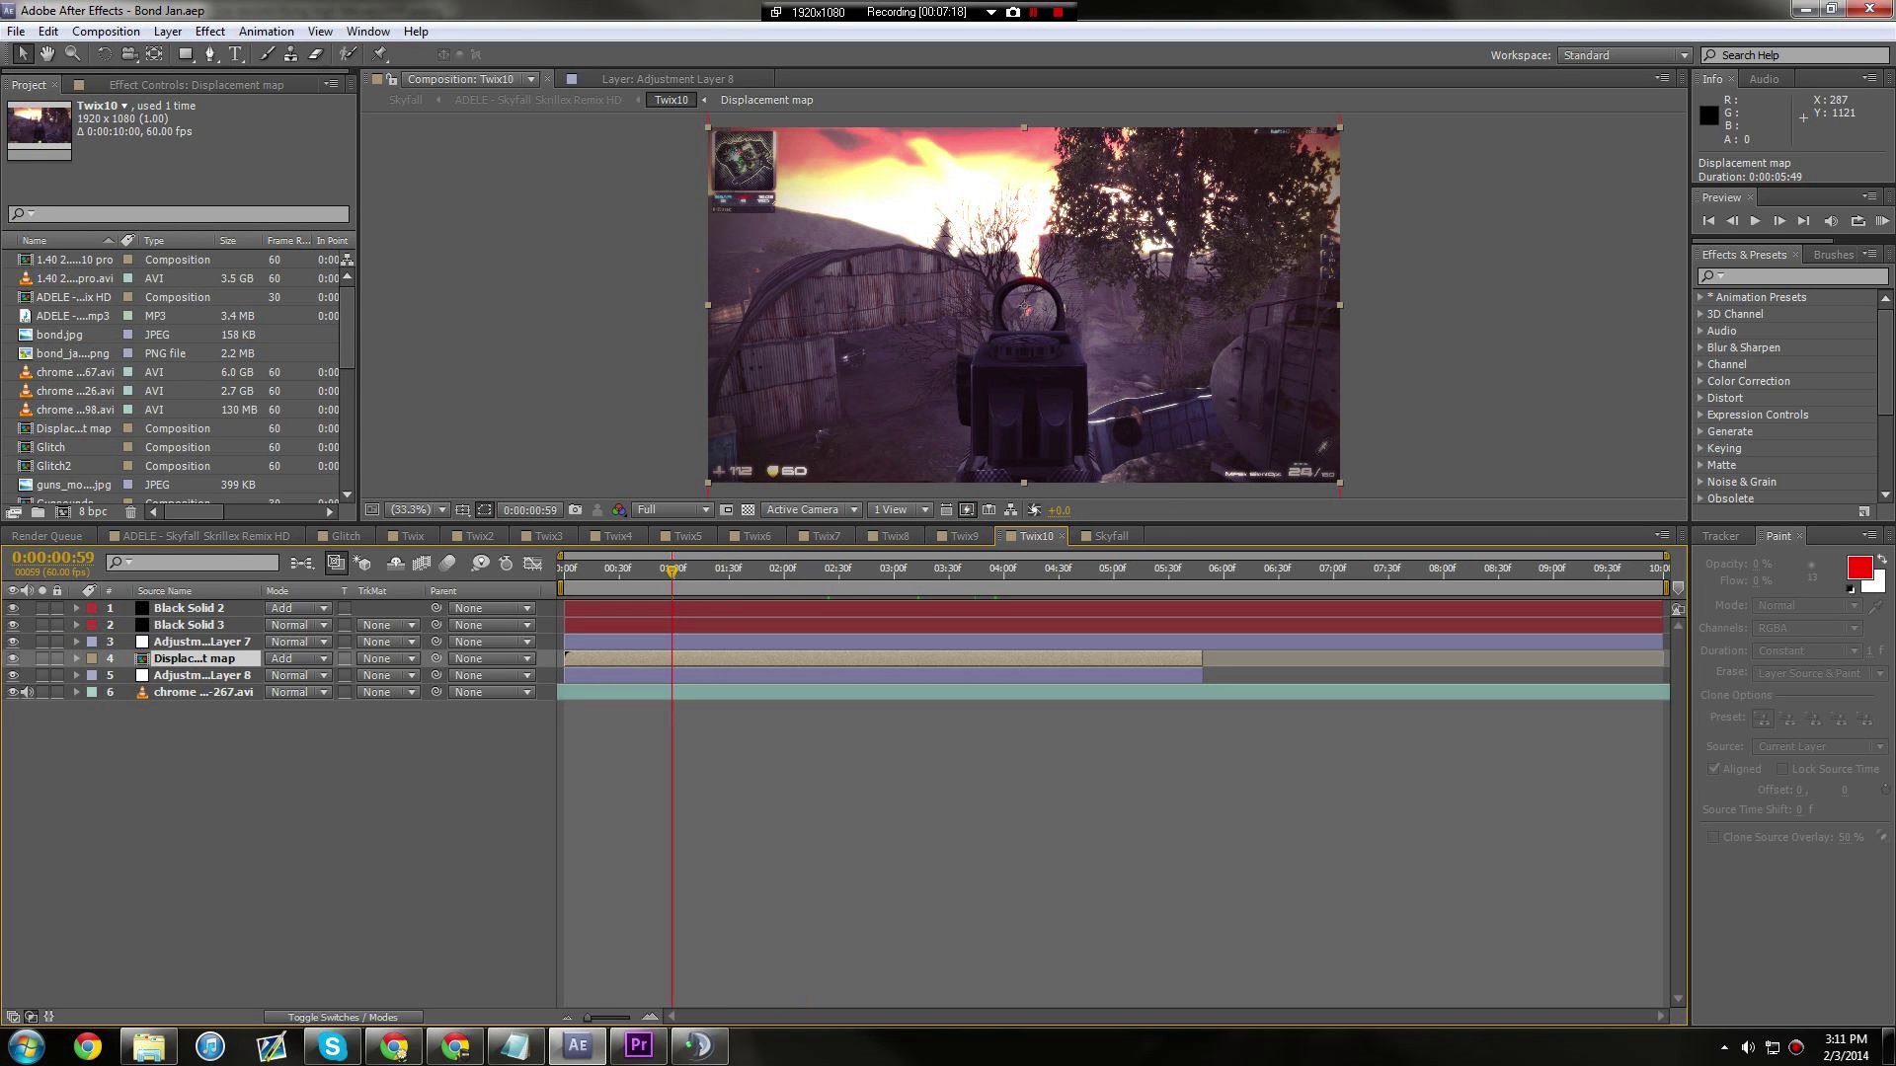
{"action": "key", "text": "ctrl+Down"}
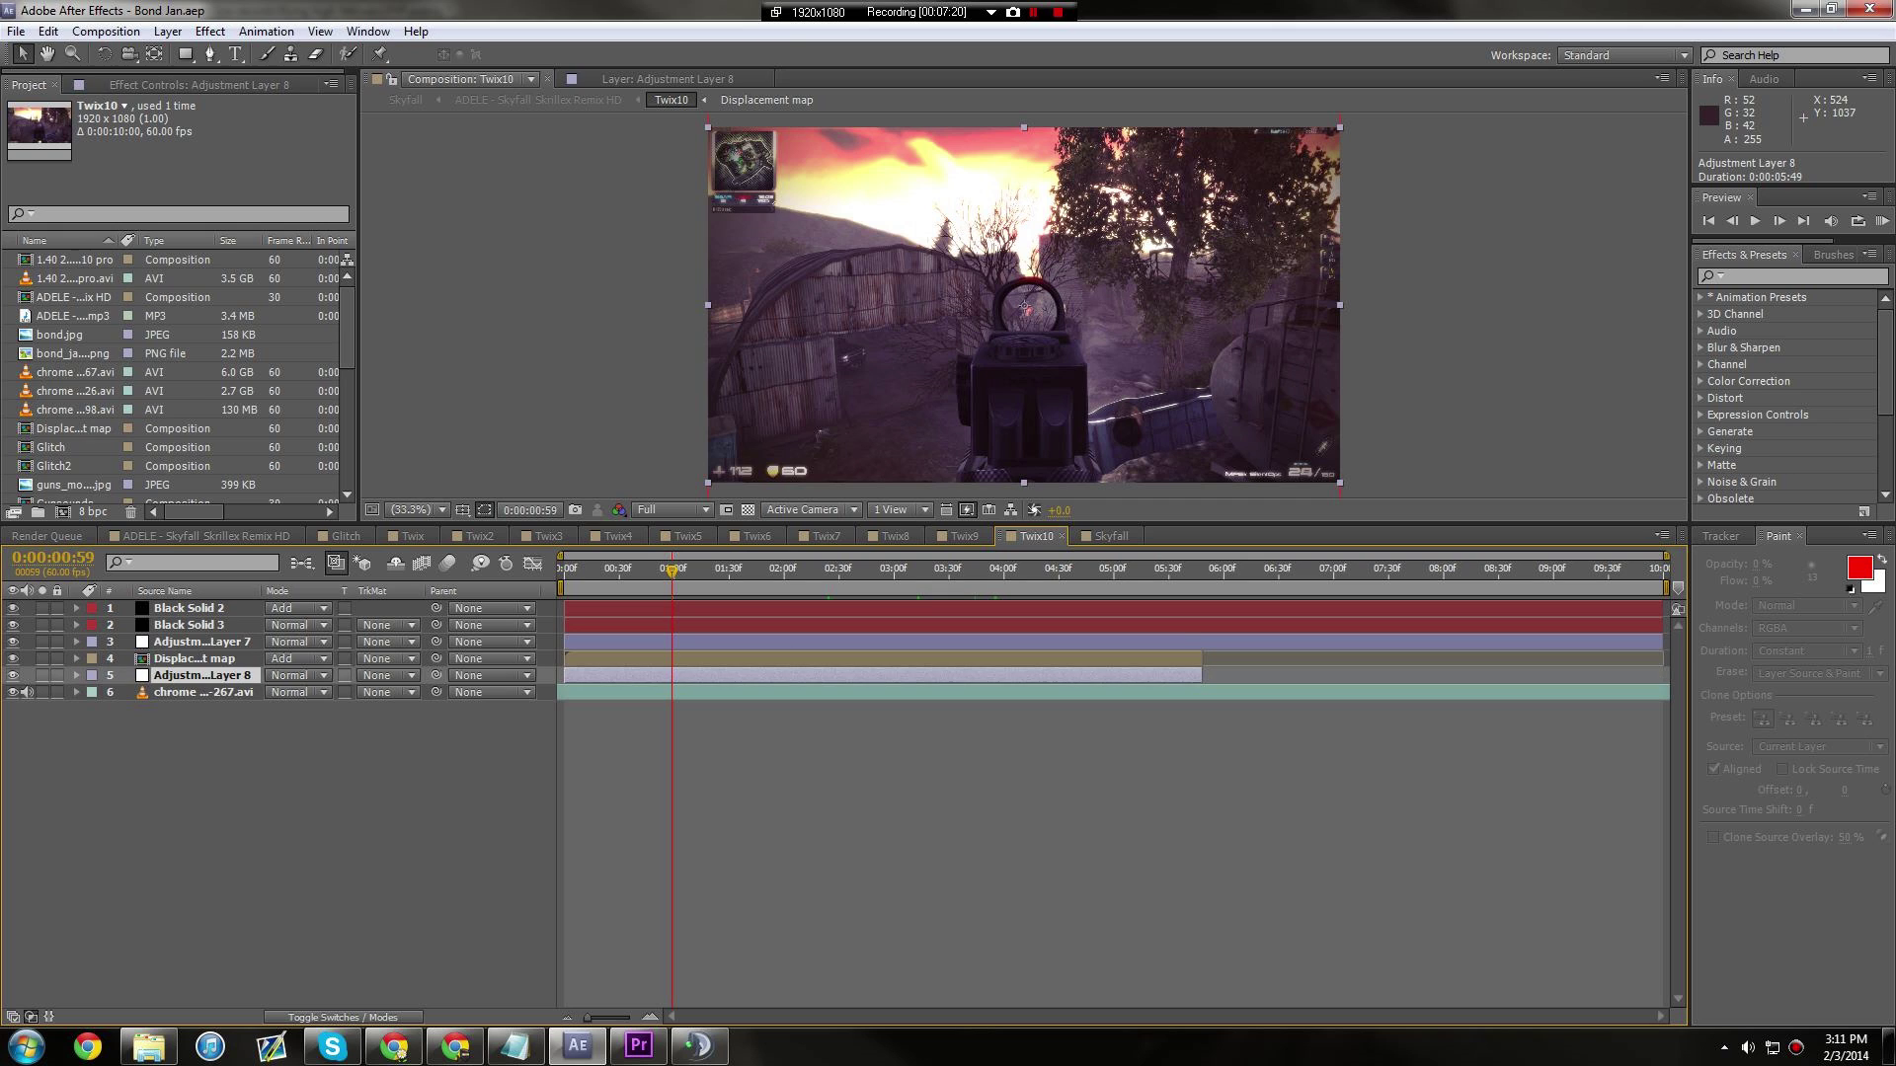
Preview the Twix10 effects by playing the composition and scrubbing to 00:00:01:33, finishing at 00:00:00:25.
{"action": "key", "text": "space"}
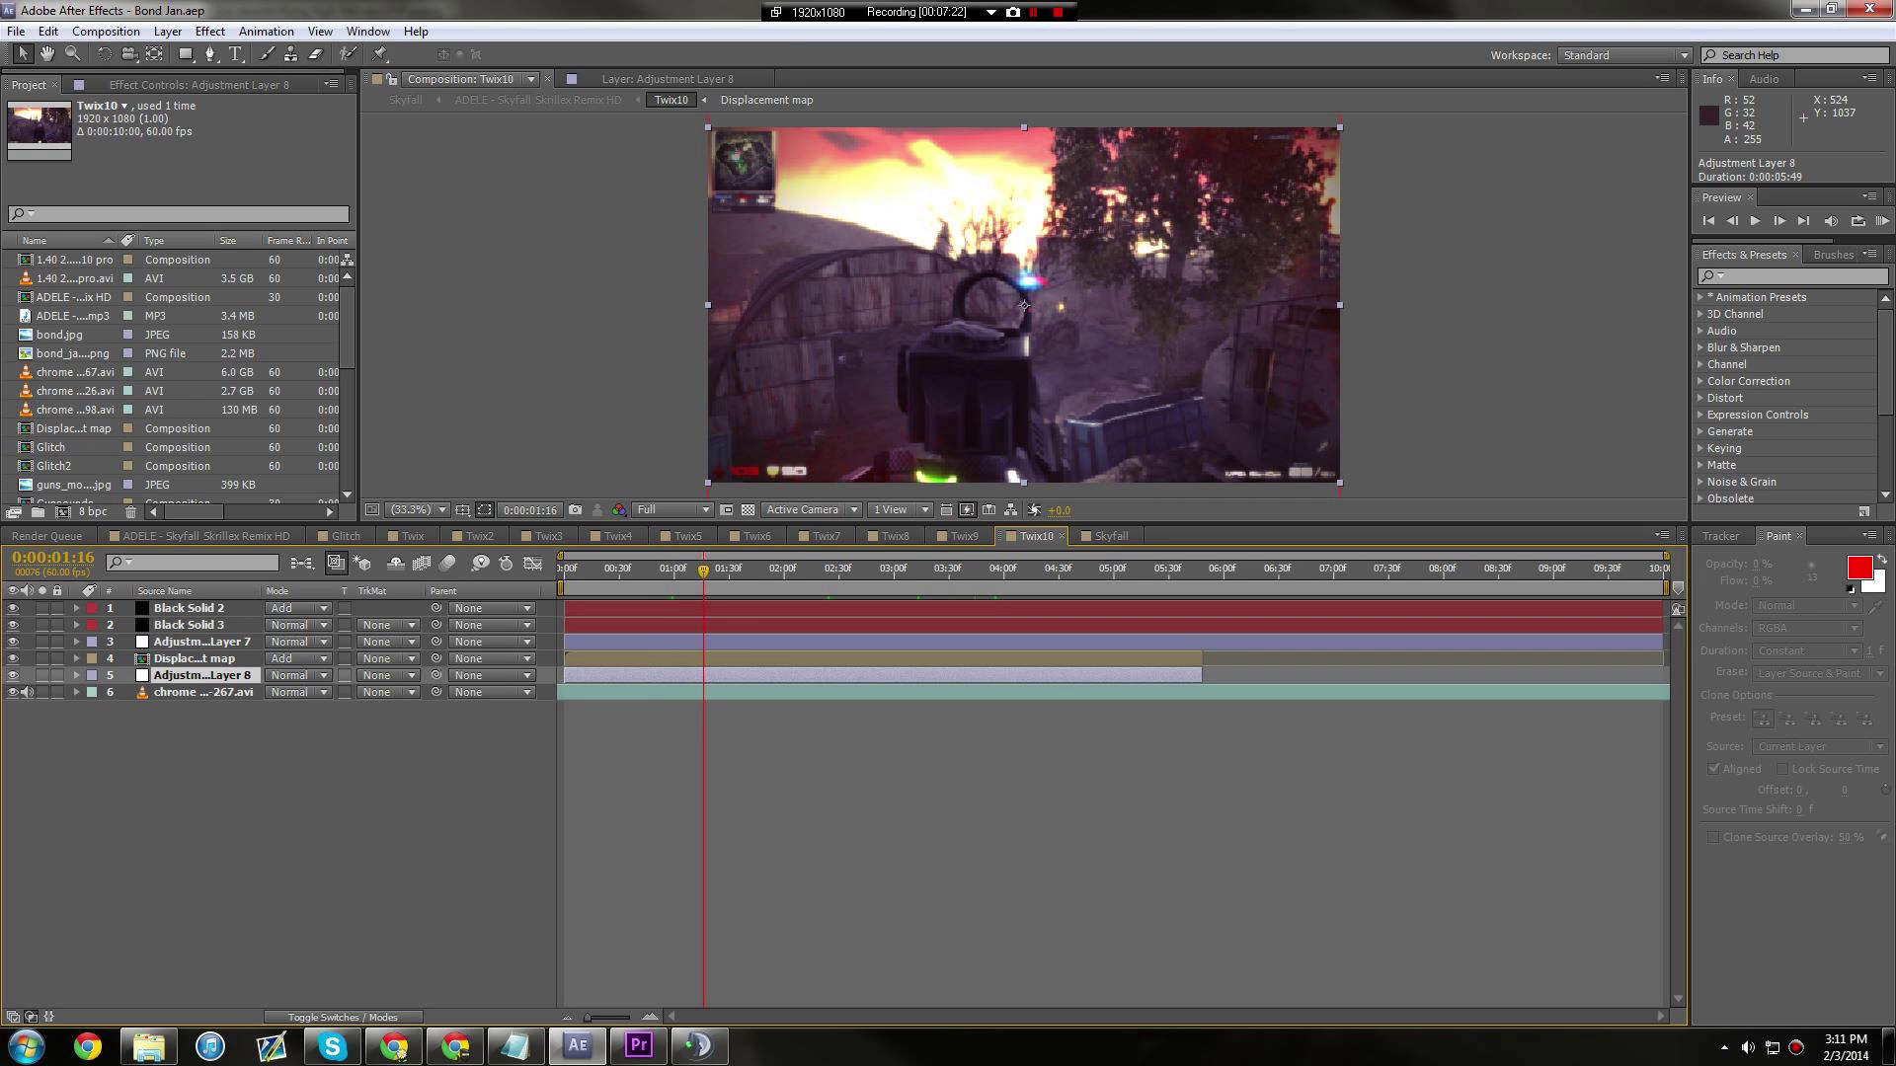
{"action": "left_click_drag", "start_coordinate": [703, 571], "coordinate": [734, 571]}
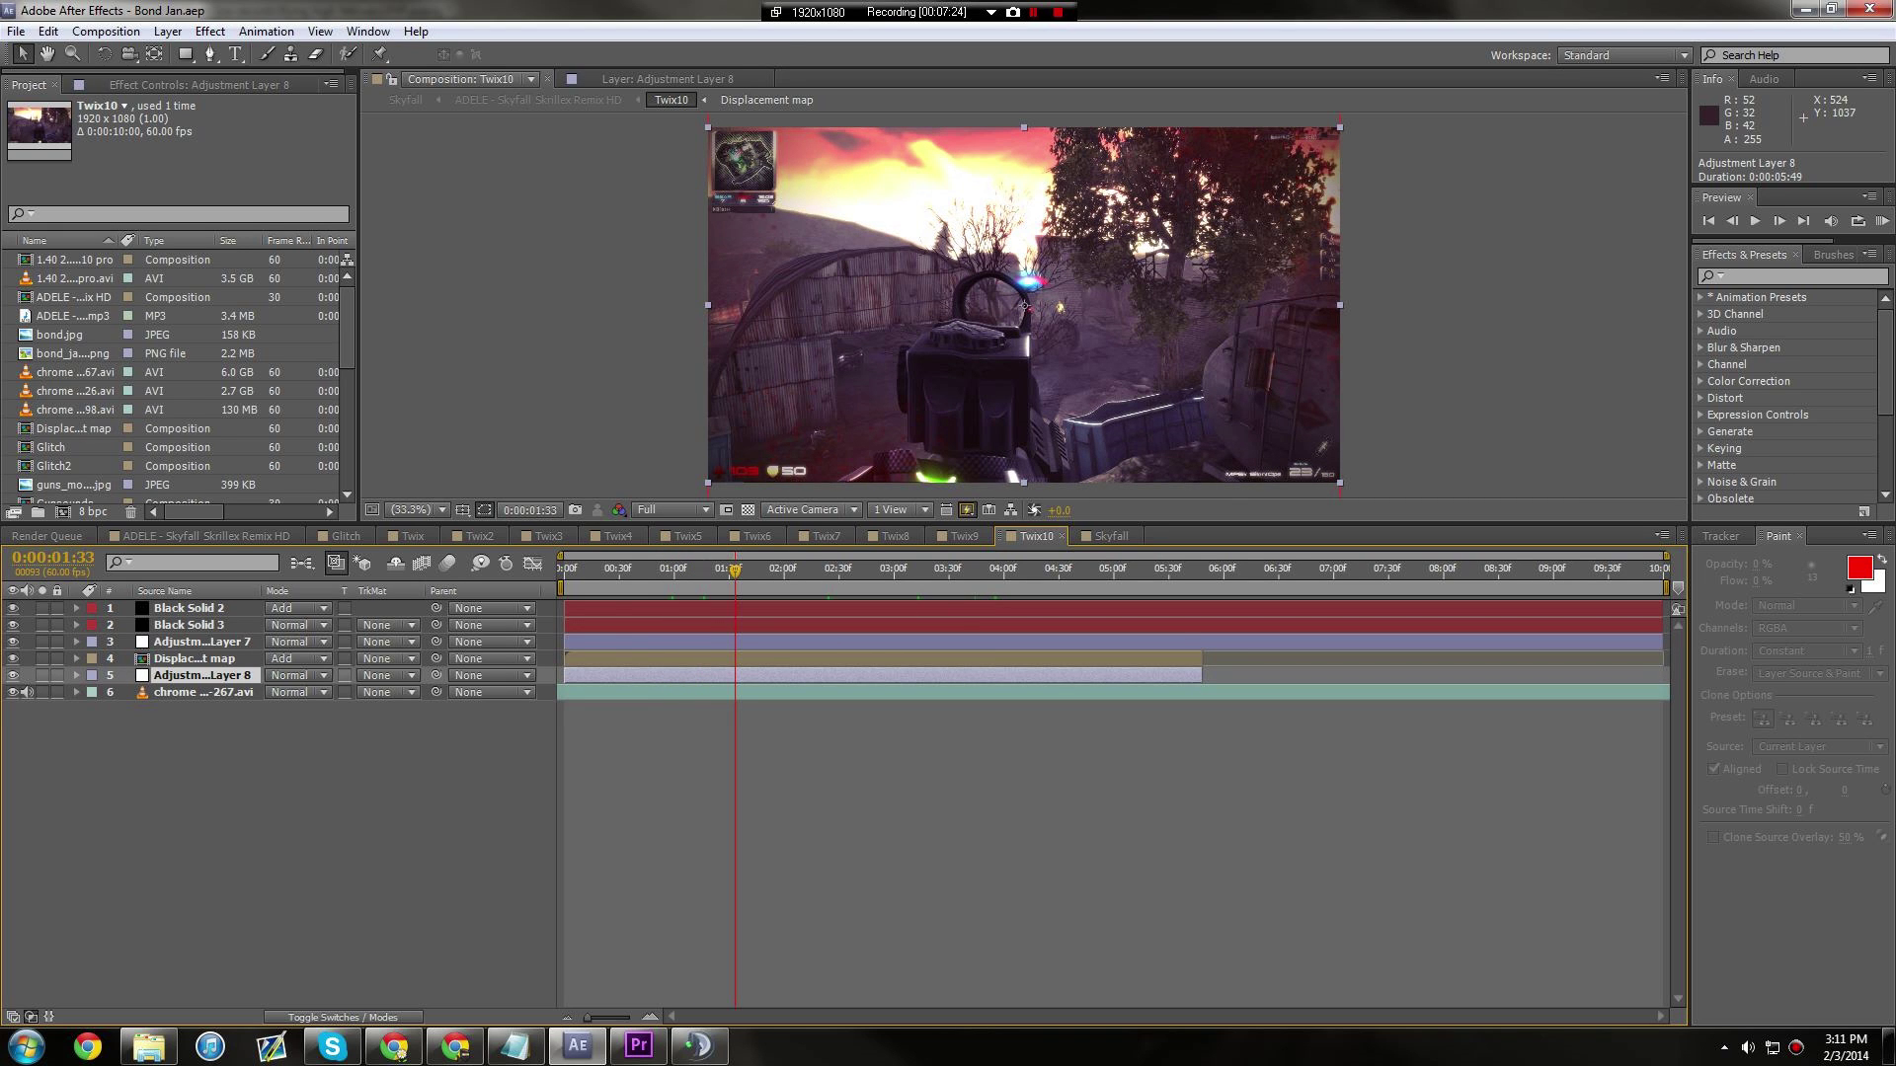
{"action": "left_click", "coordinate": [609, 570]}
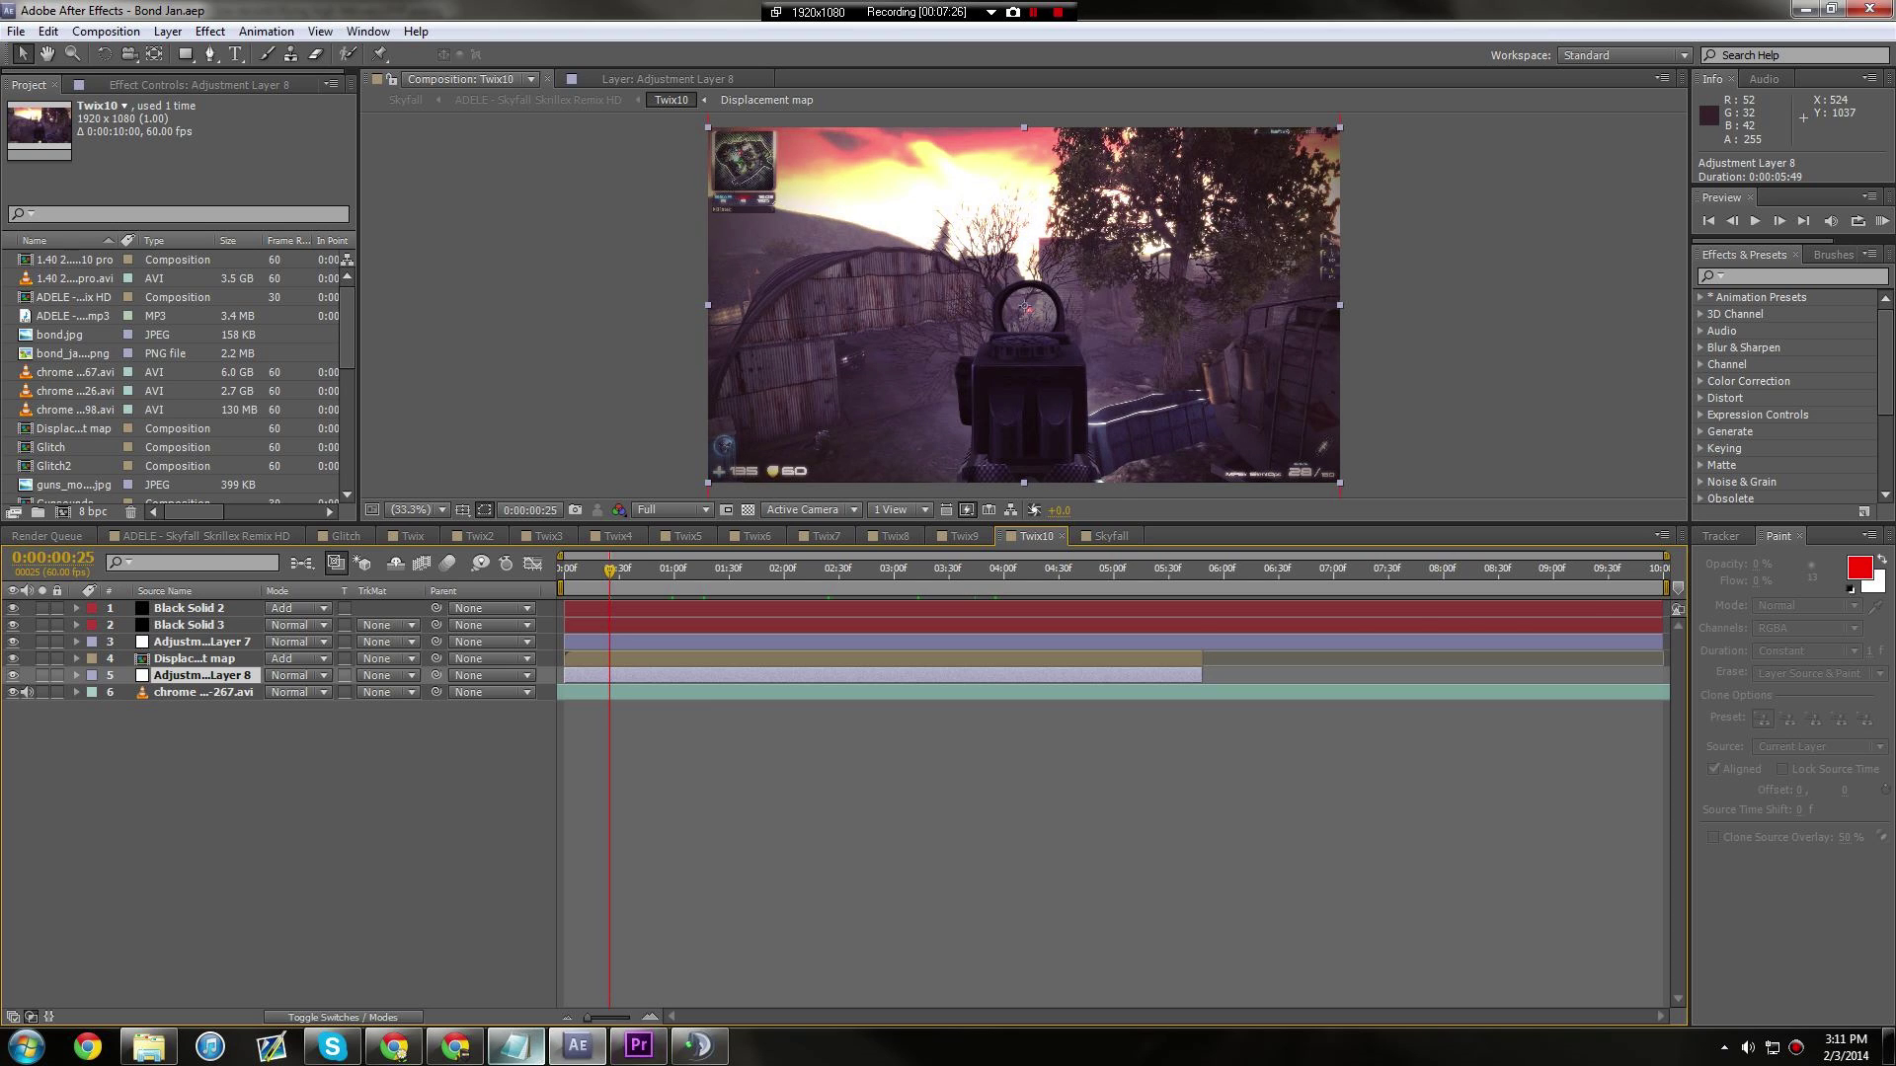
Switch to Premiere Pro, replay the intro clip's fade-out in Sequence 01, and scrub back to 00:00:00:58.
{"action": "left_click", "coordinate": [639, 1047]}
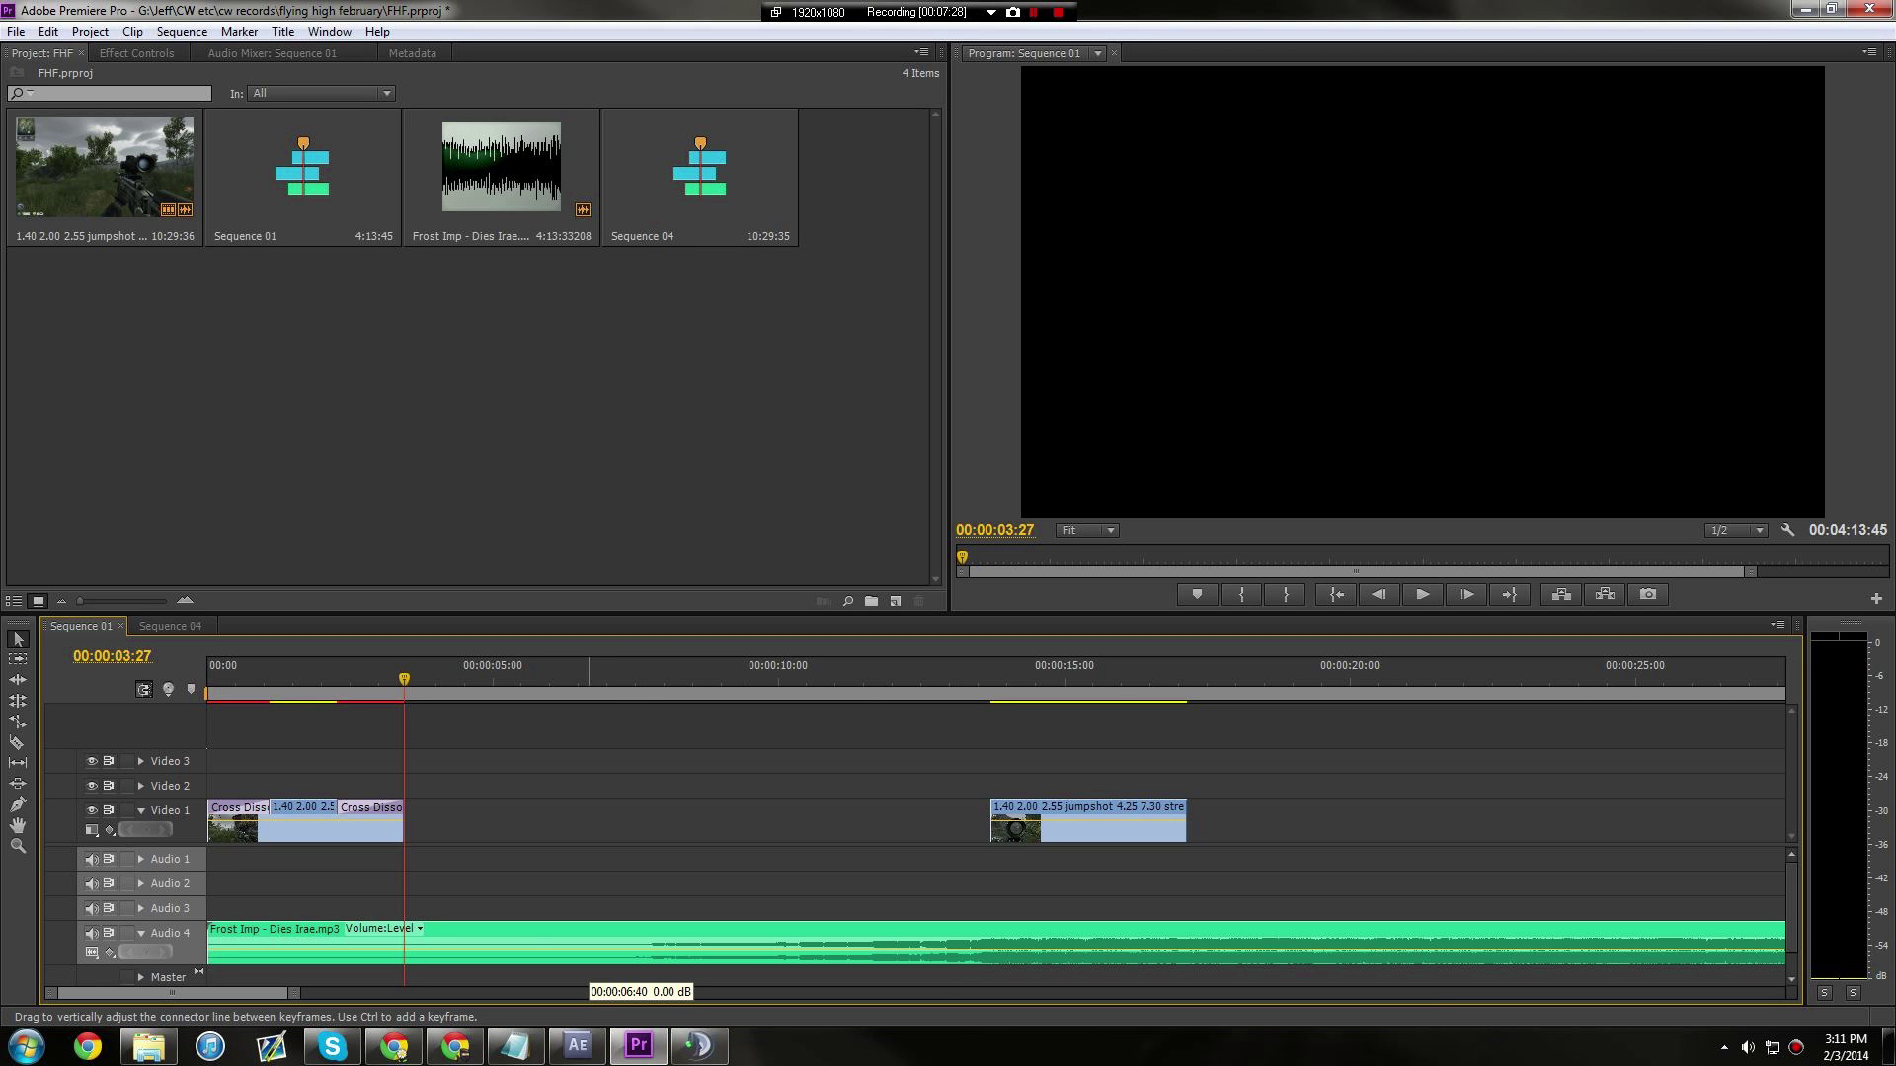
{"action": "left_click_drag", "start_coordinate": [404, 679], "coordinate": [333, 679]}
{"action": "key", "text": "space"}
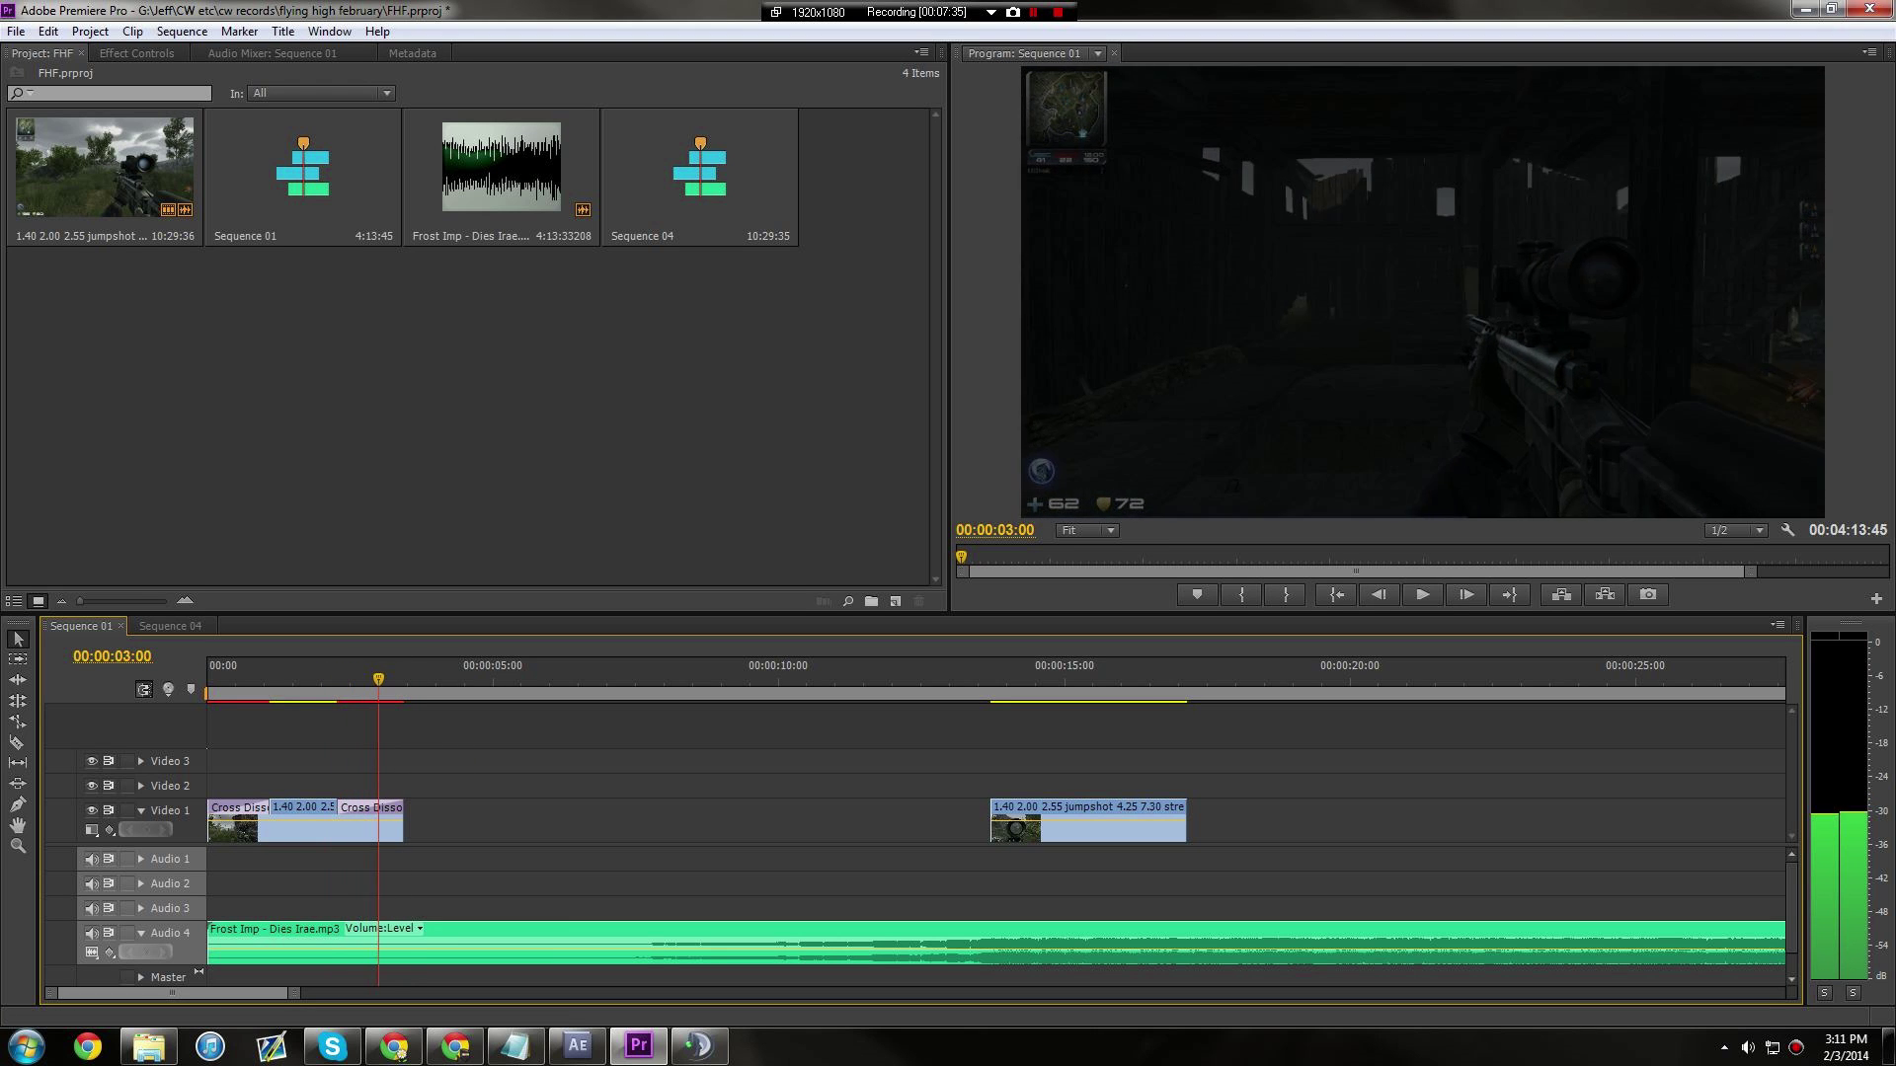
{"action": "mouse_move", "coordinate": [409, 679]}
{"action": "left_mouse_down"}
{"action": "mouse_move", "coordinate": [344, 680]}
{"action": "mouse_move", "coordinate": [383, 679]}
{"action": "left_mouse_up"}
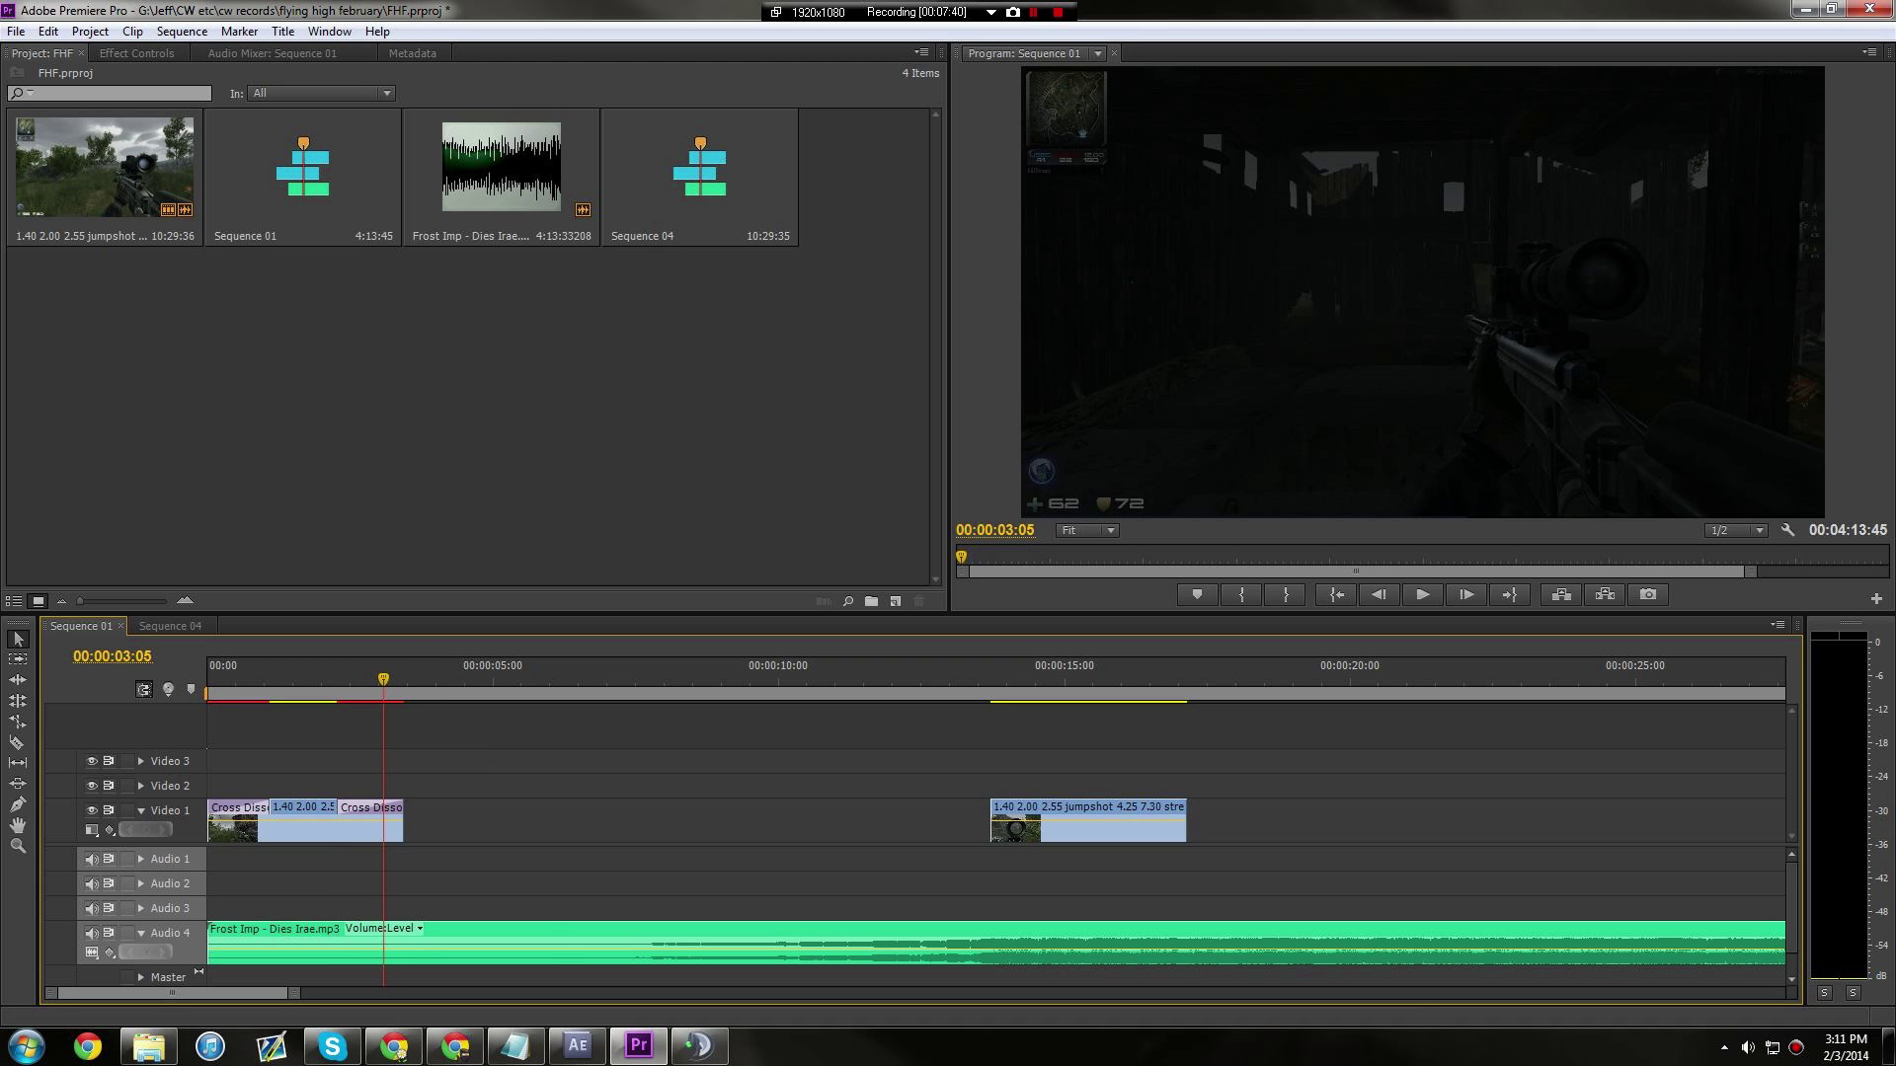
{"action": "left_click", "coordinate": [336, 415]}
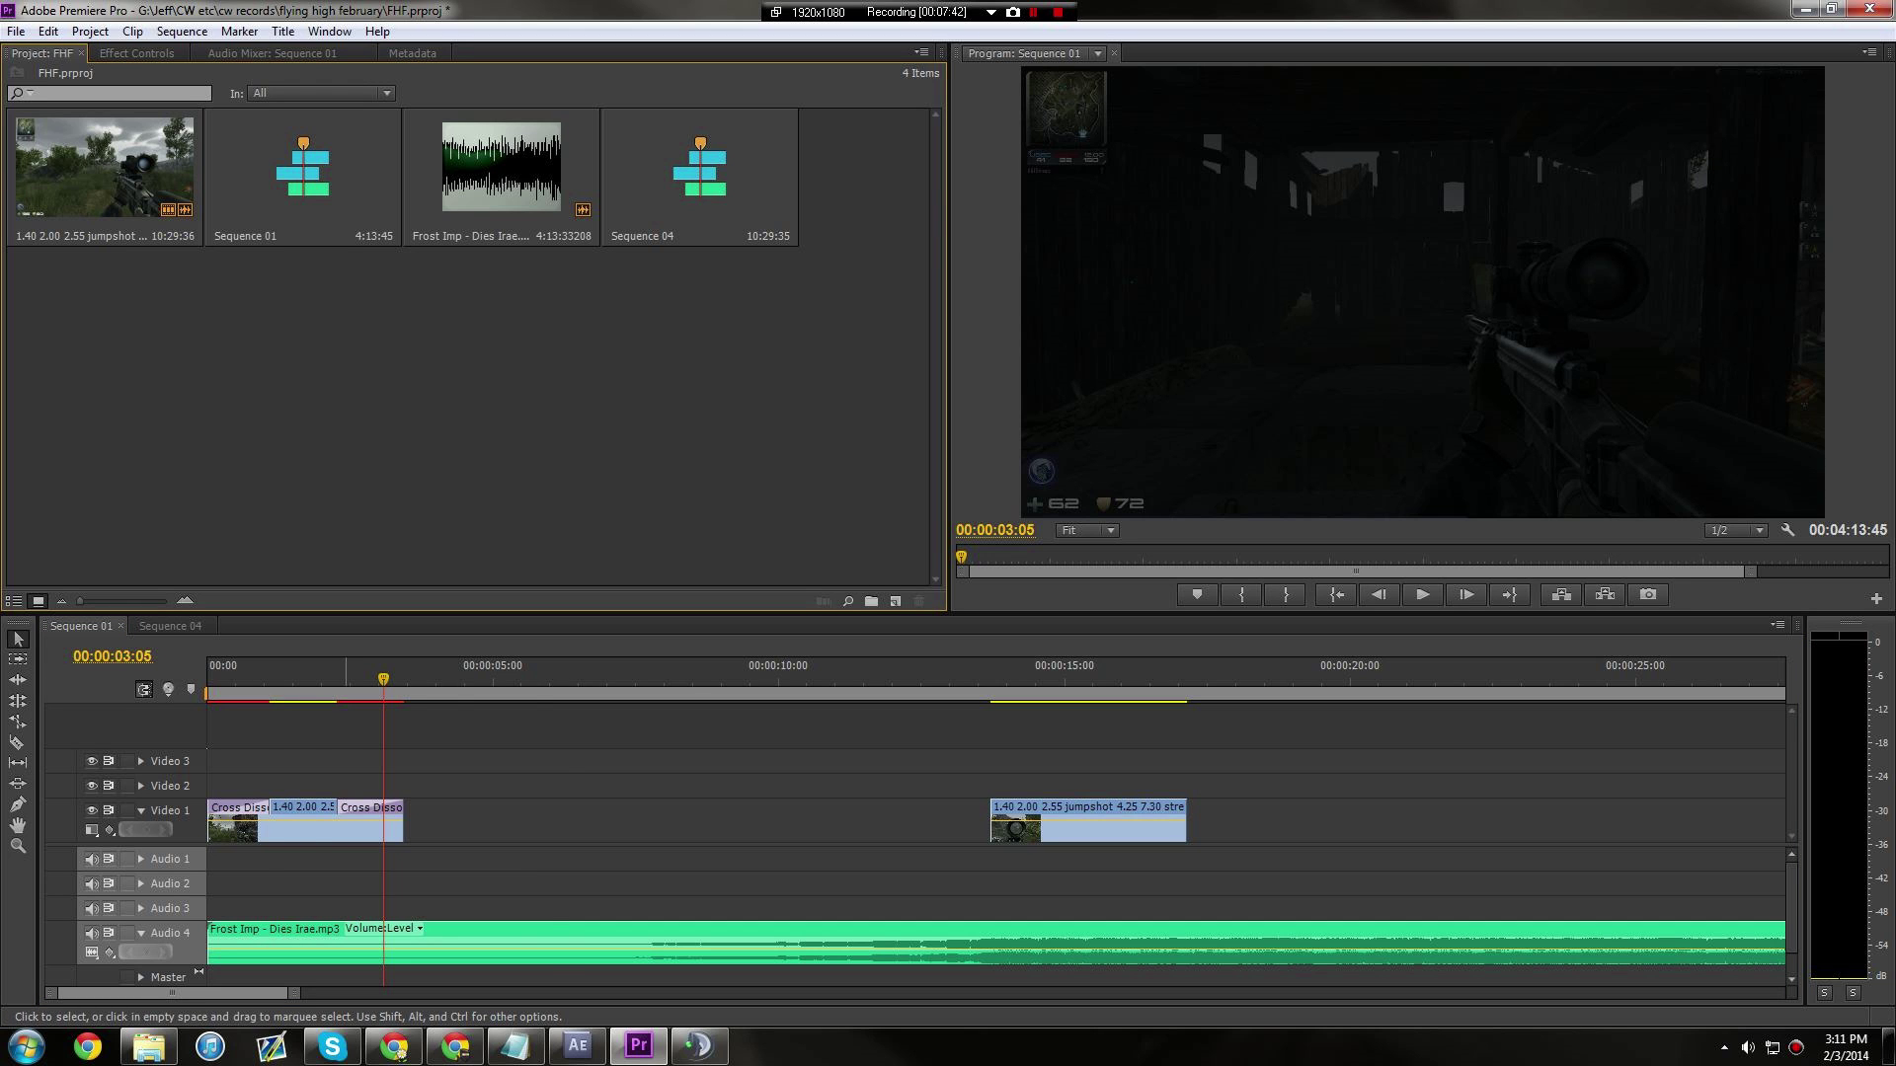
{"action": "left_click_drag", "start_coordinate": [346, 677], "coordinate": [261, 678]}
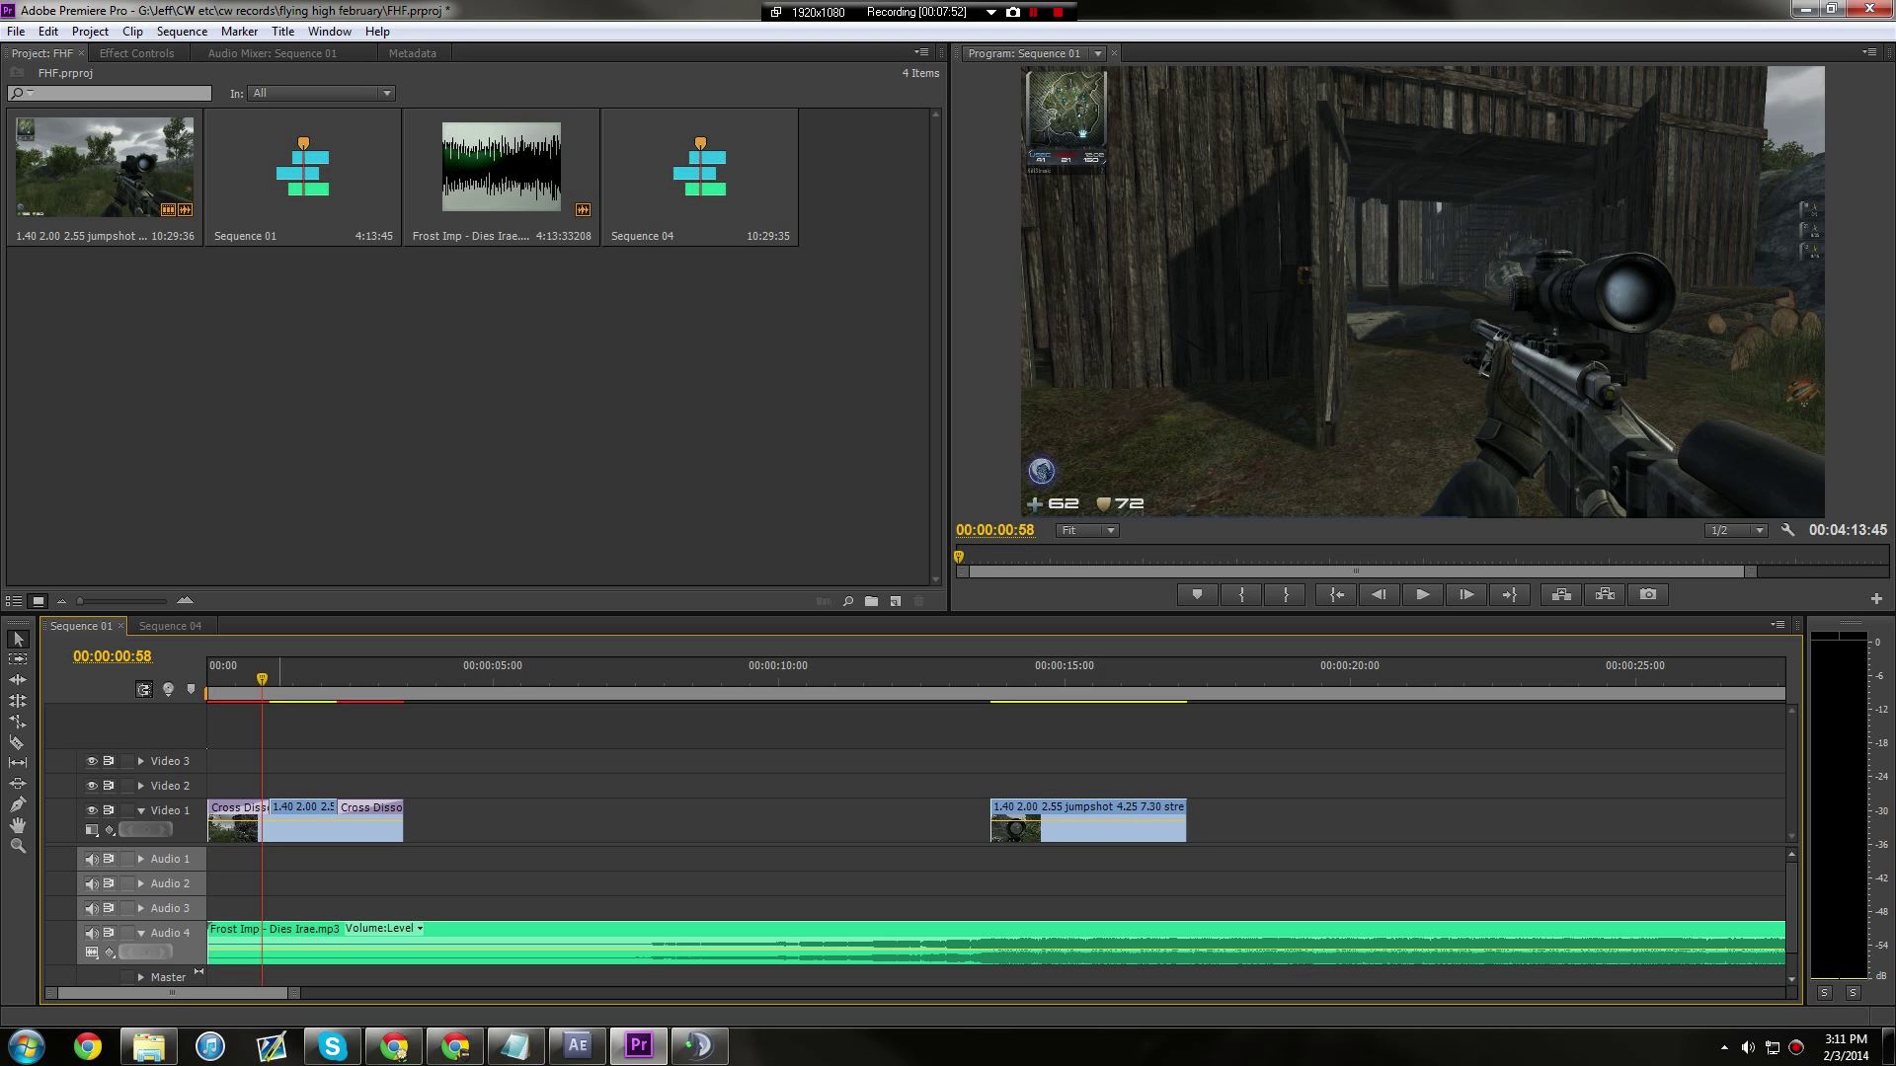
Switch to After Effects, scrub the Twix10 composition to 00:00:04:26, and return to Sequence 01 in Premiere Pro with nothing selected.
{"action": "left_click", "coordinate": [578, 1046]}
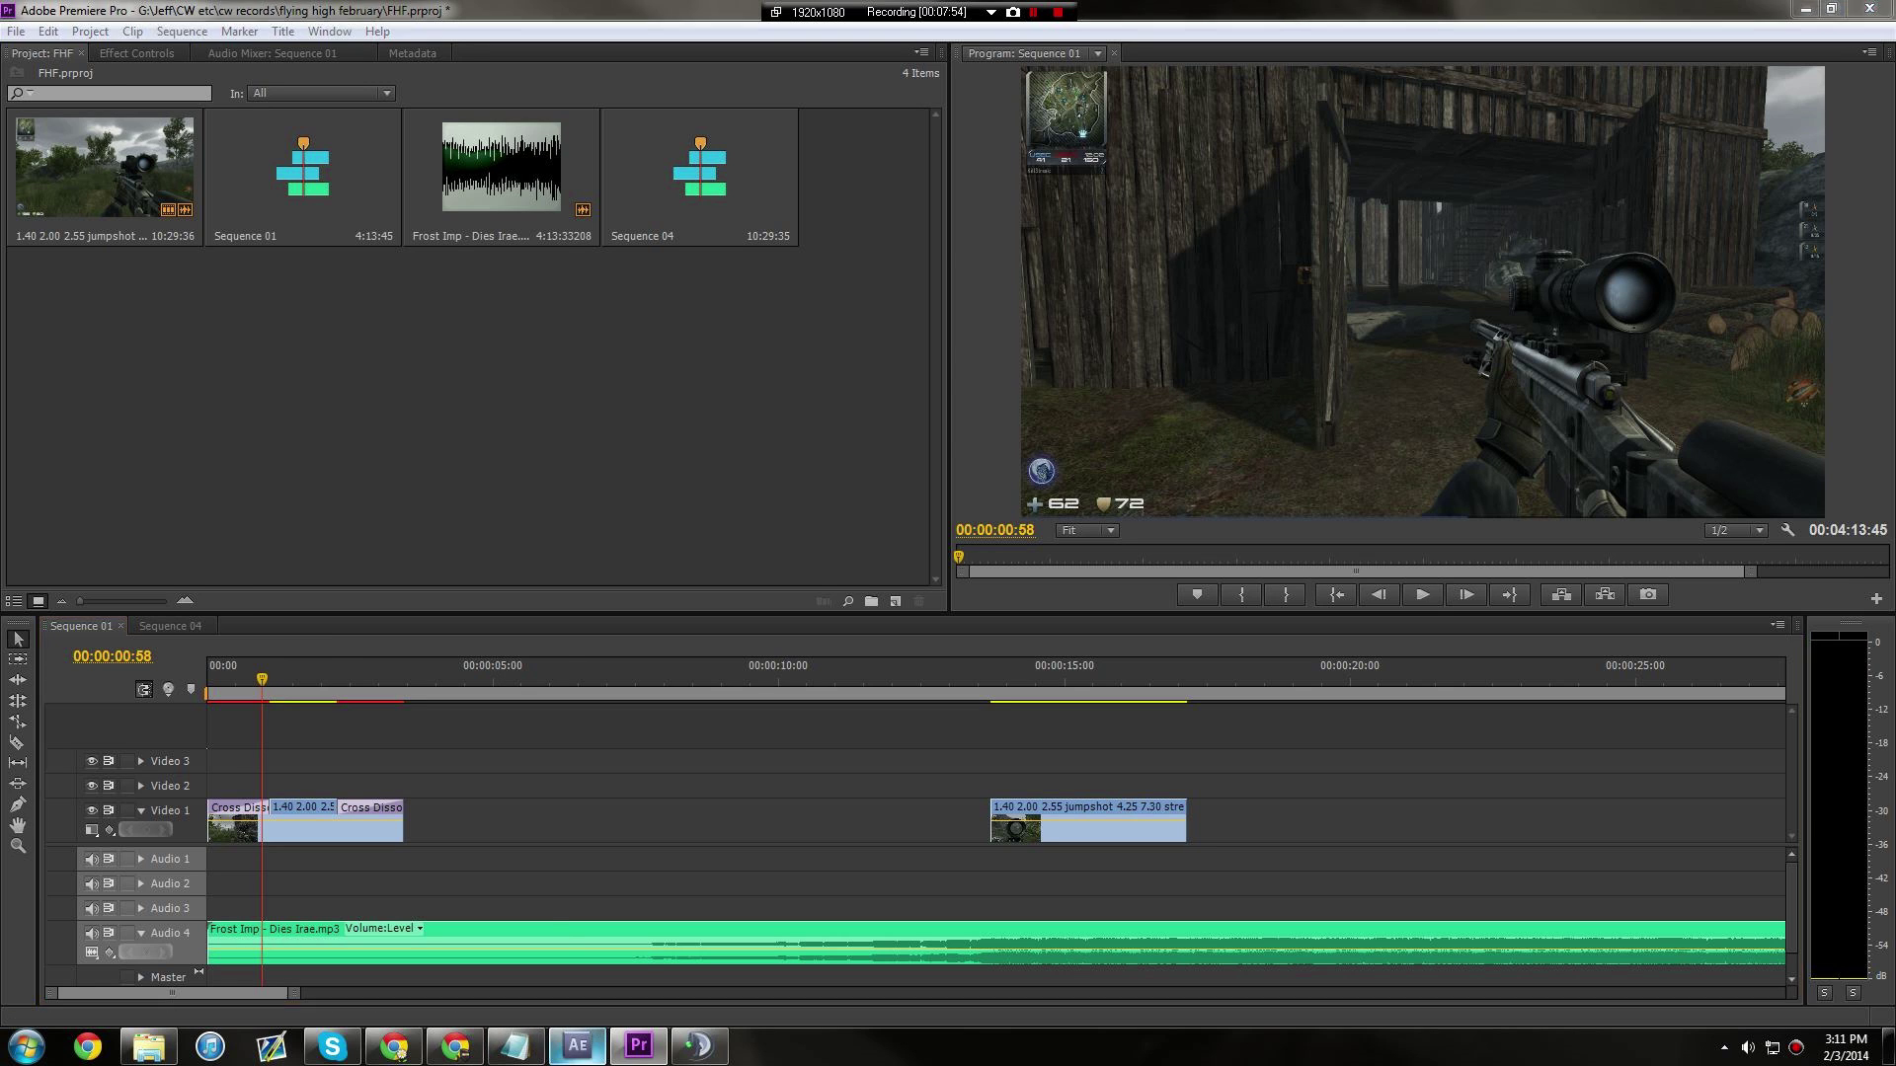
{"action": "left_click_drag", "start_coordinate": [609, 570], "coordinate": [1050, 571]}
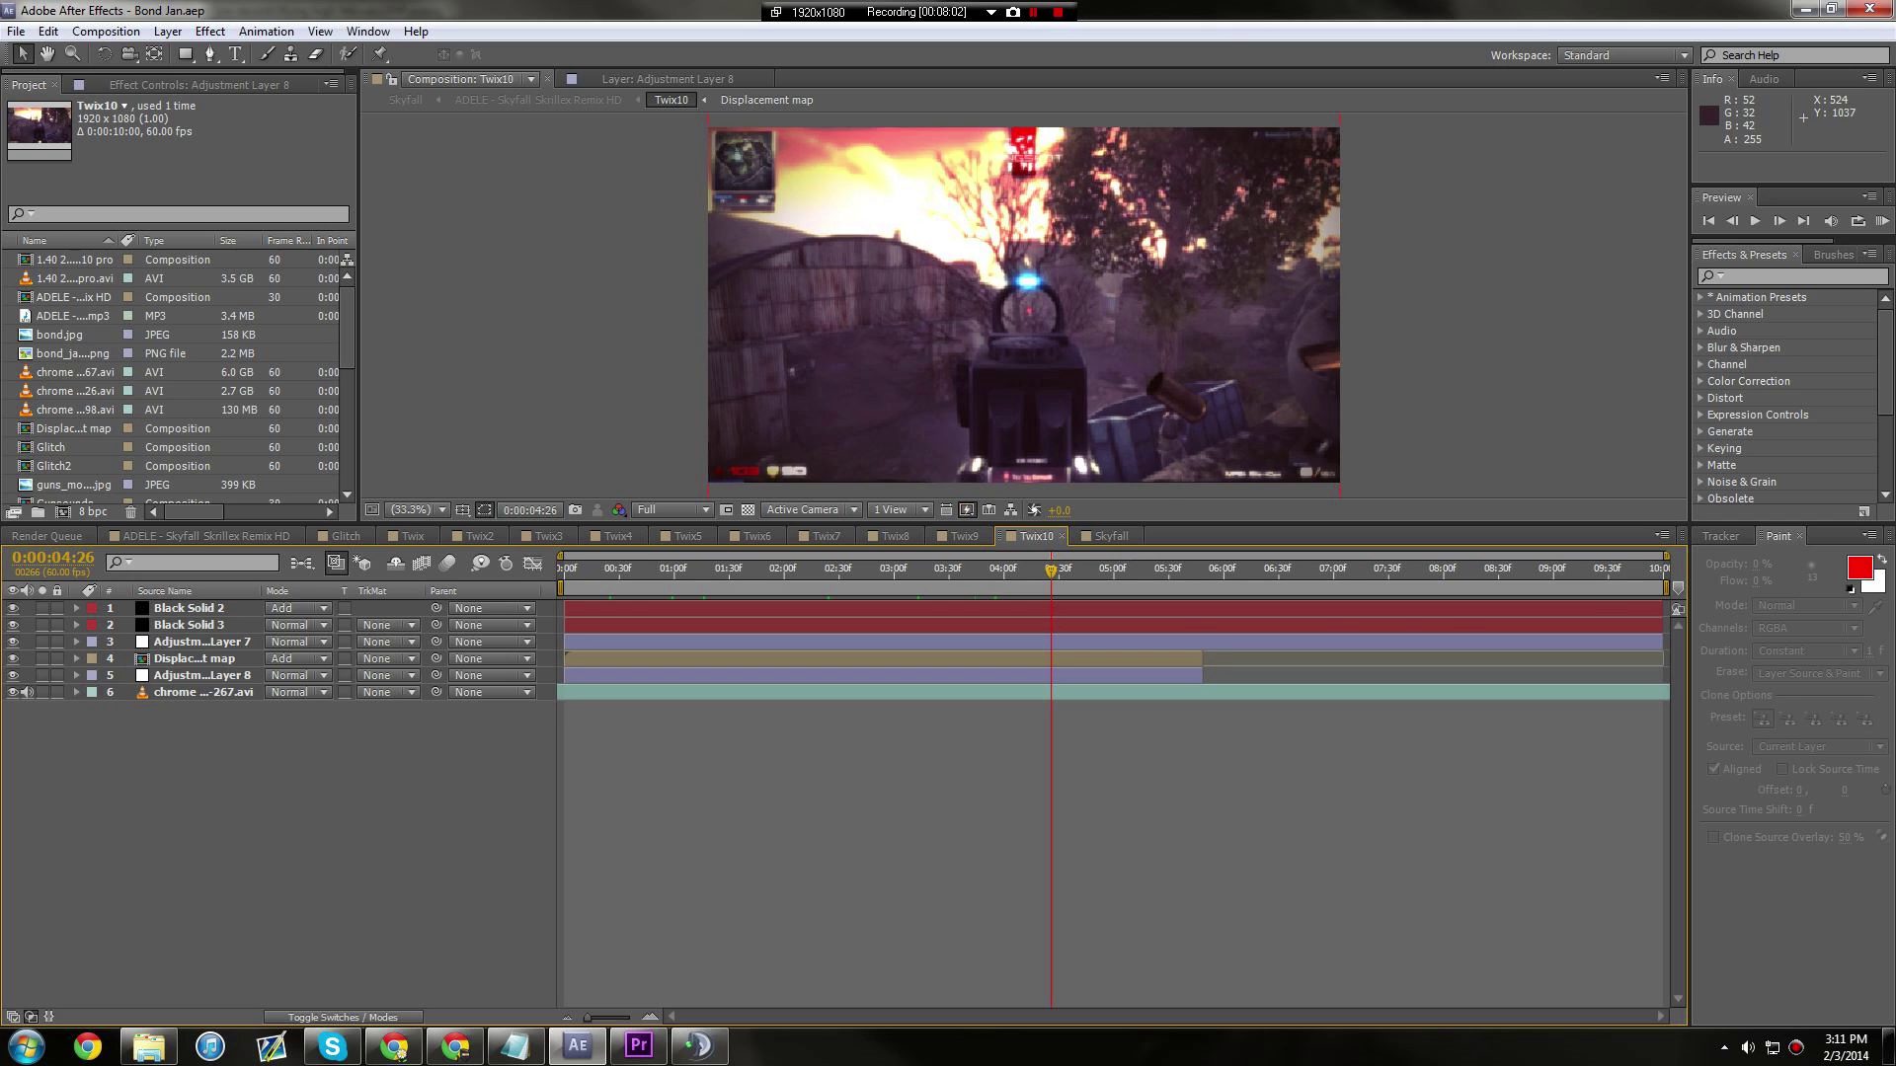
{"action": "left_click", "coordinate": [639, 1046]}
{"action": "left_click", "coordinate": [696, 820]}
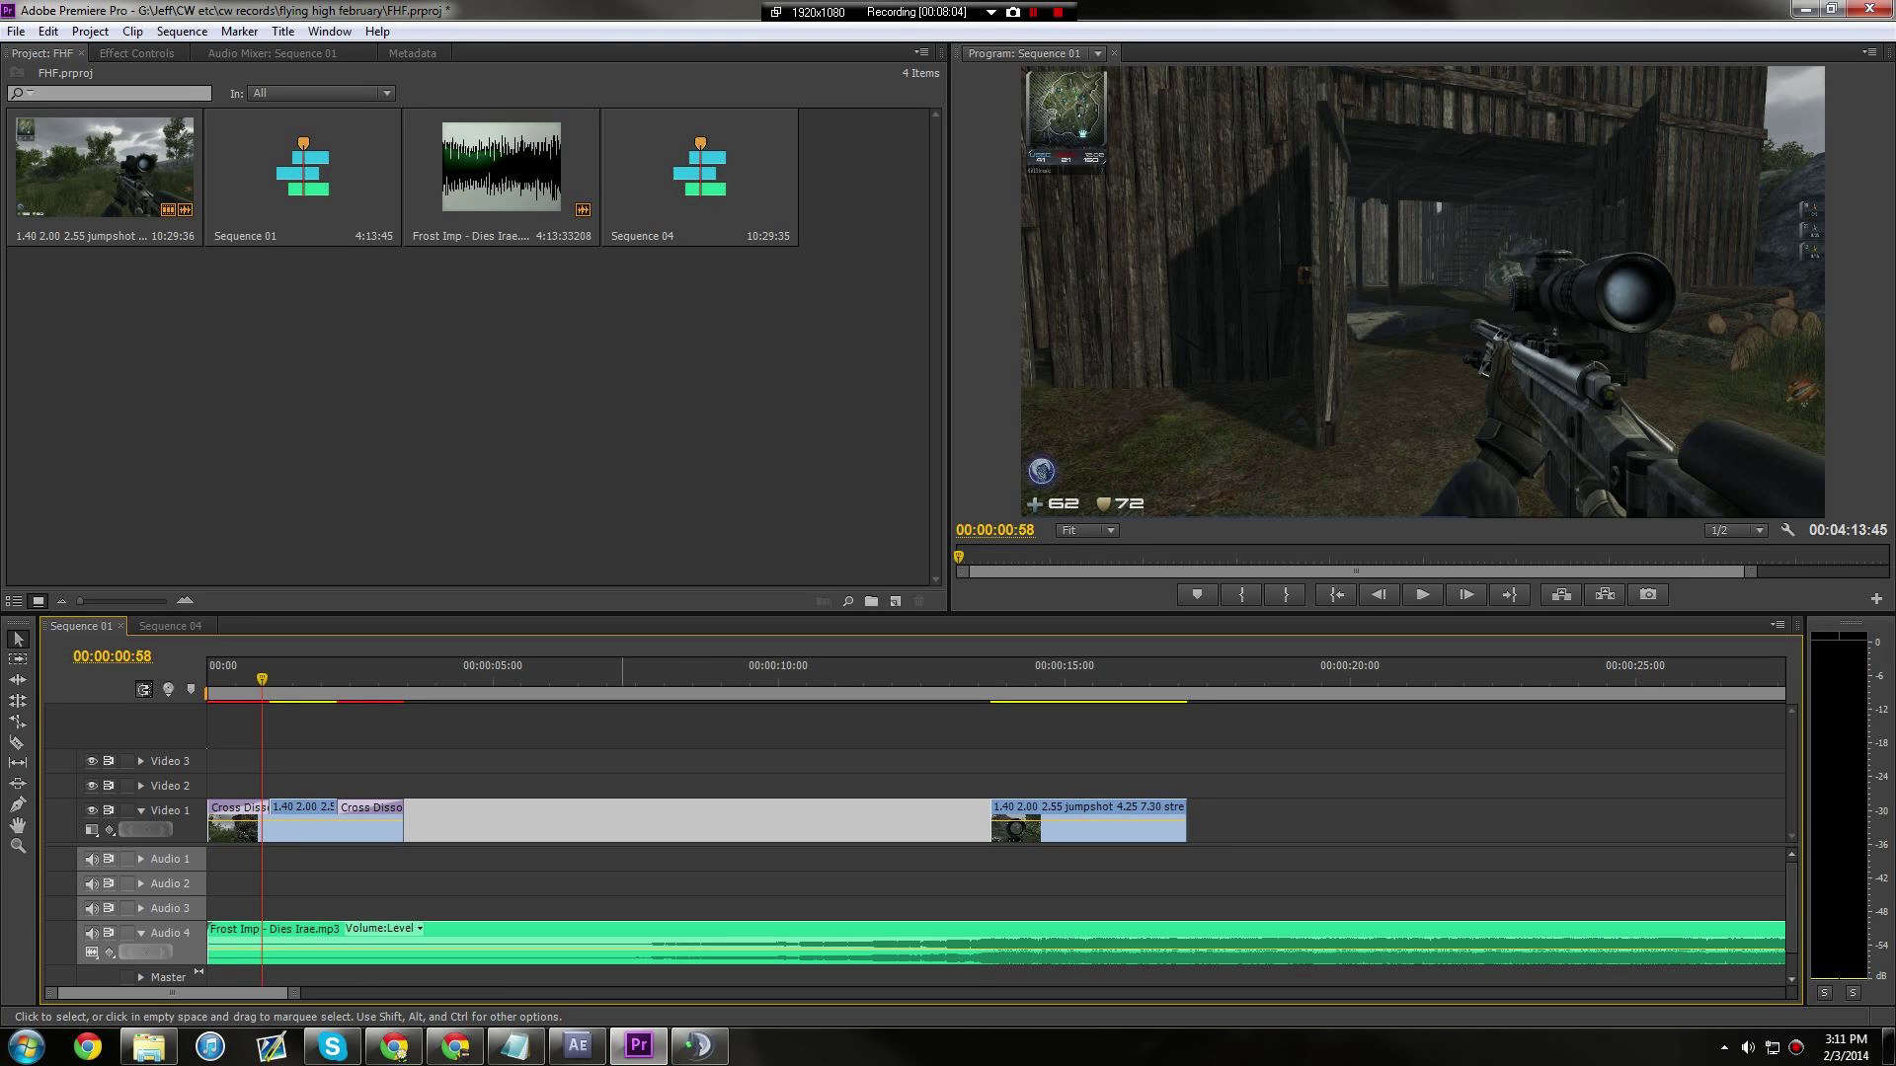
{"action": "left_click", "coordinate": [648, 772]}
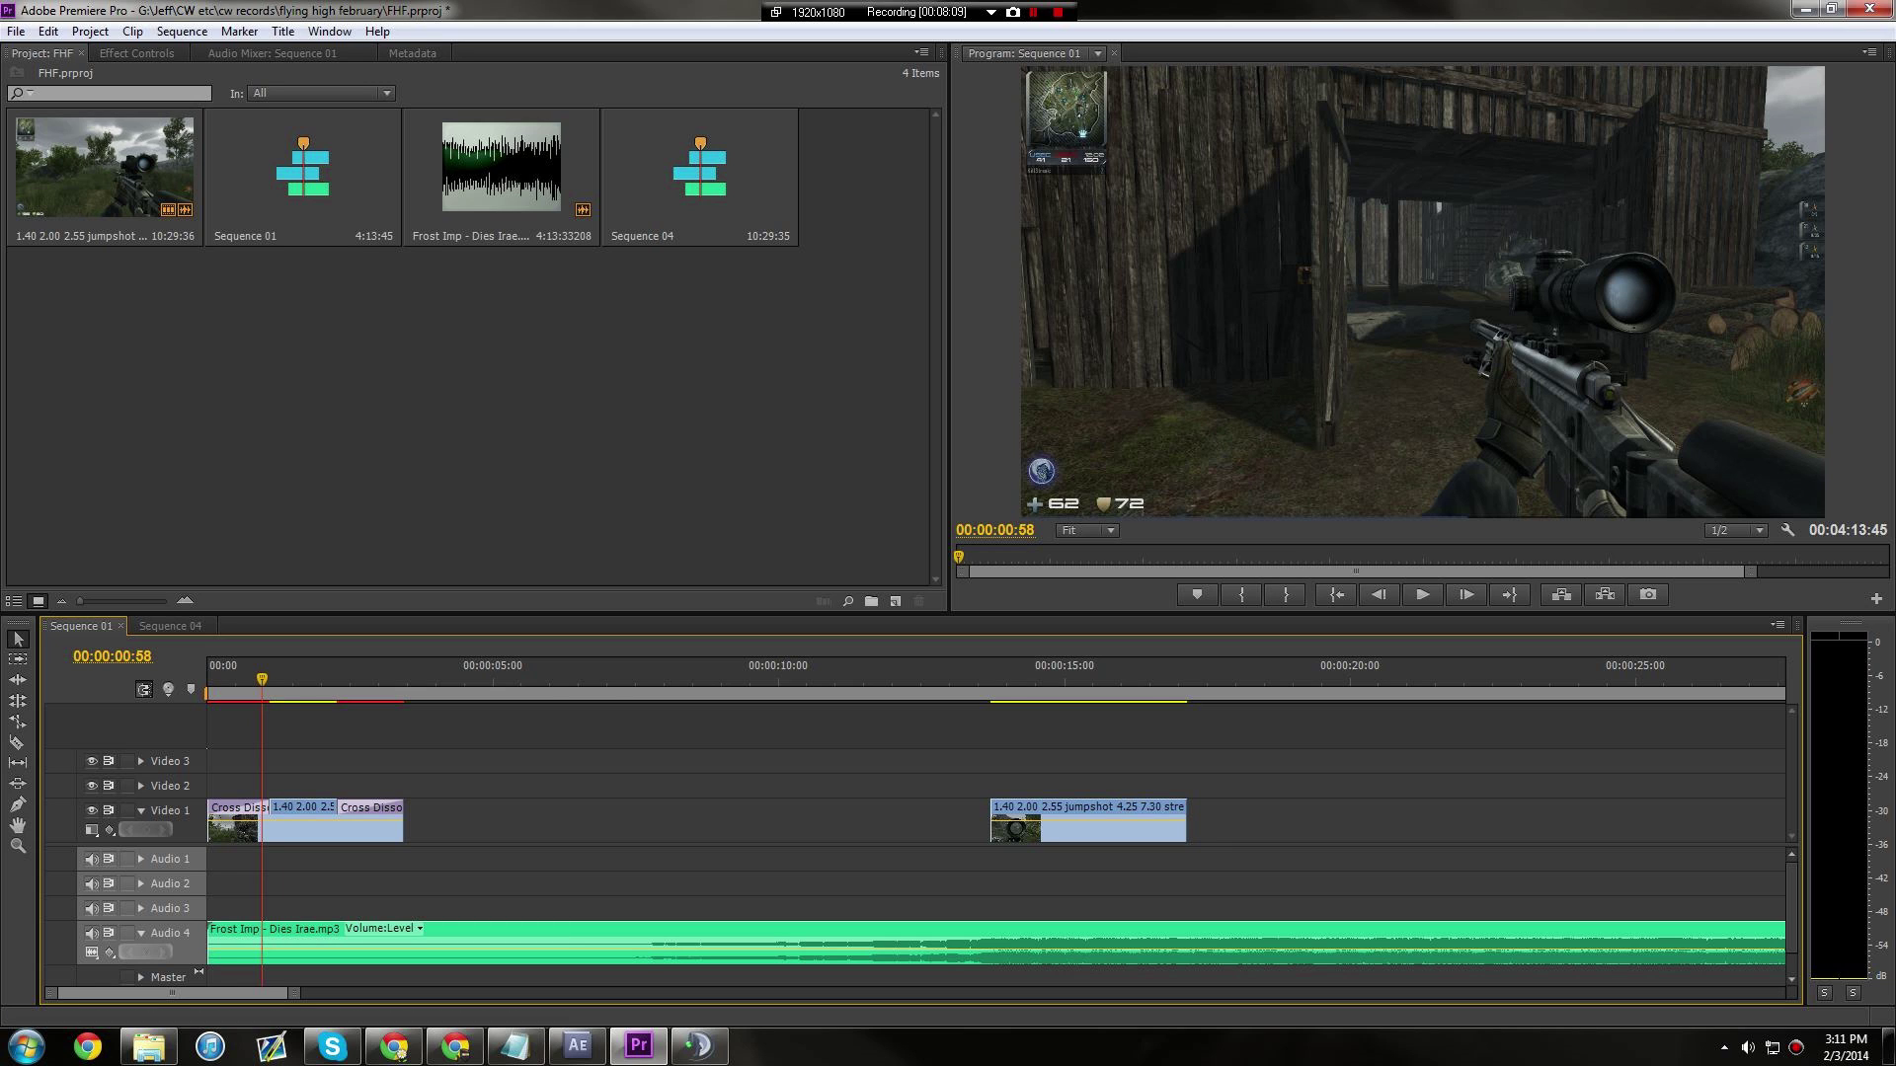
Set up a media export of Sequence 01 in H.264 format with the YouTube HD 720p 29.97 preset.
{"action": "key", "text": "ctrl+m"}
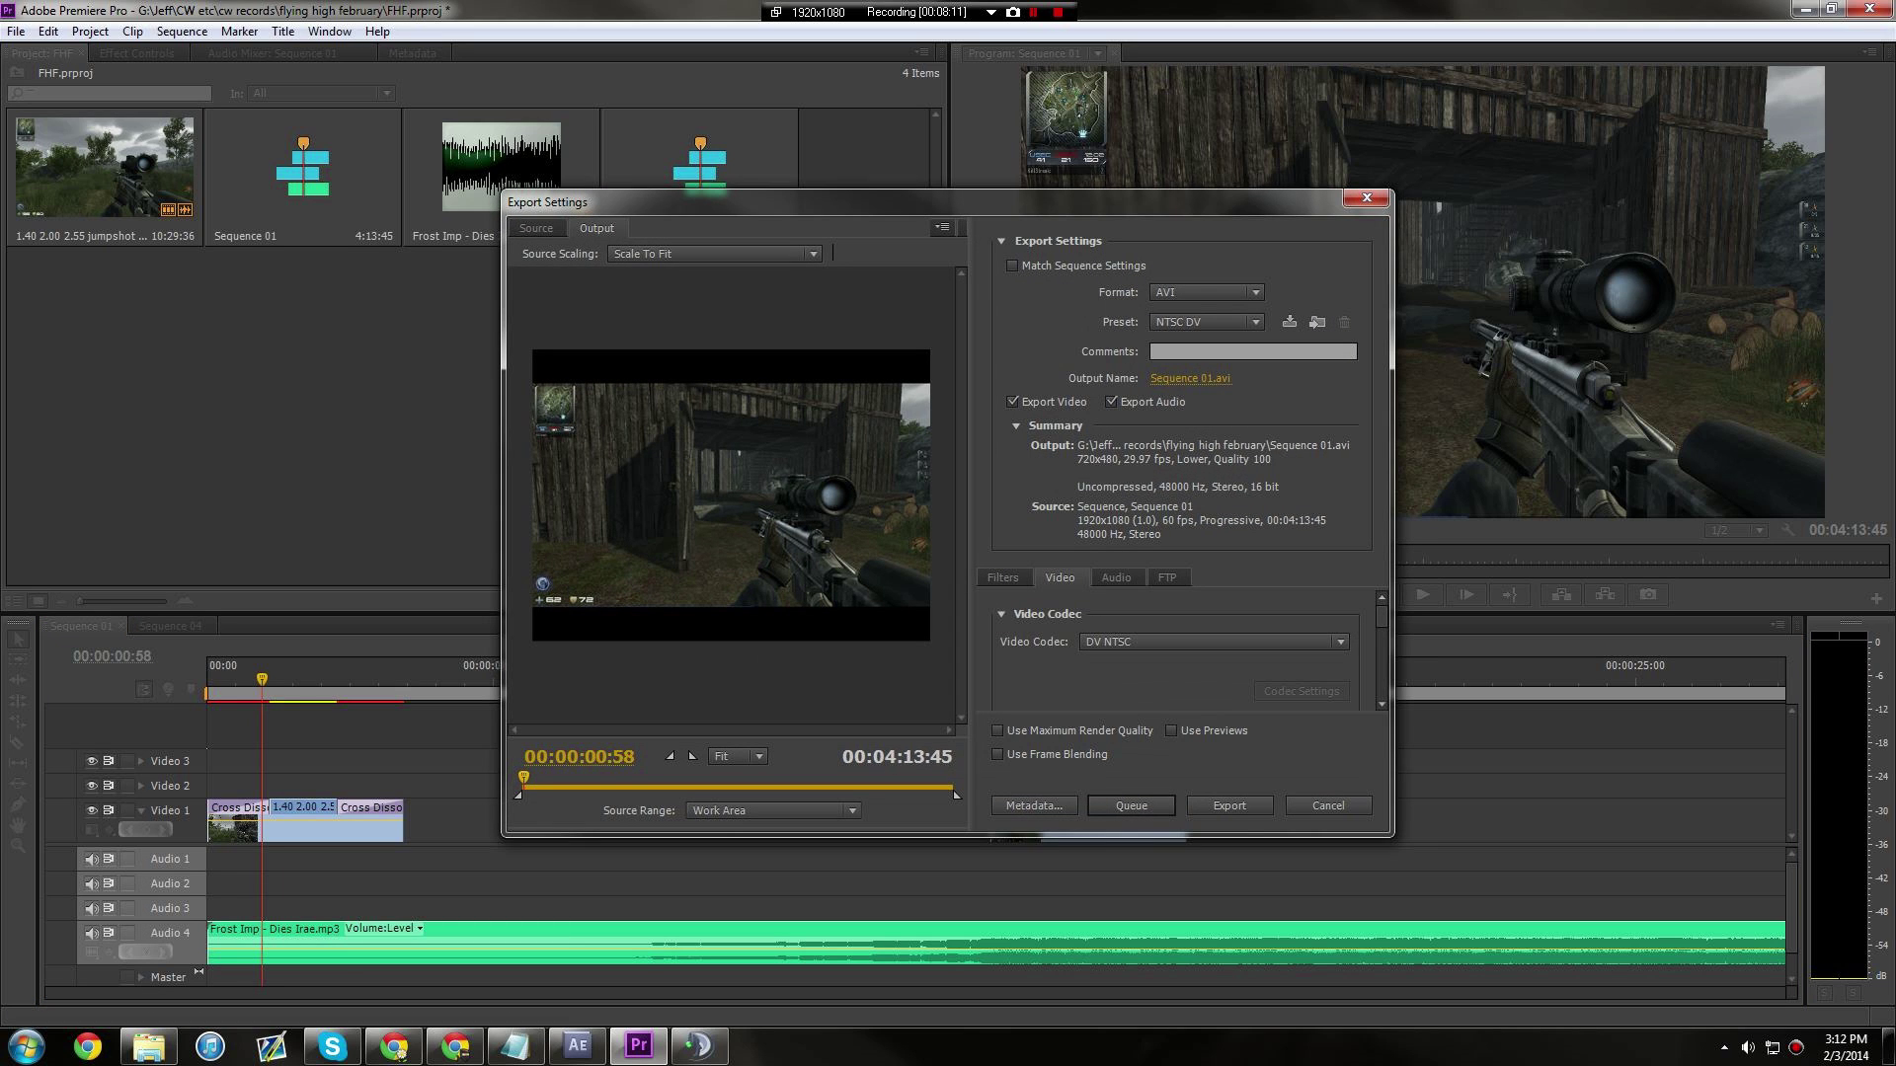
{"action": "left_click", "coordinate": [1207, 292]}
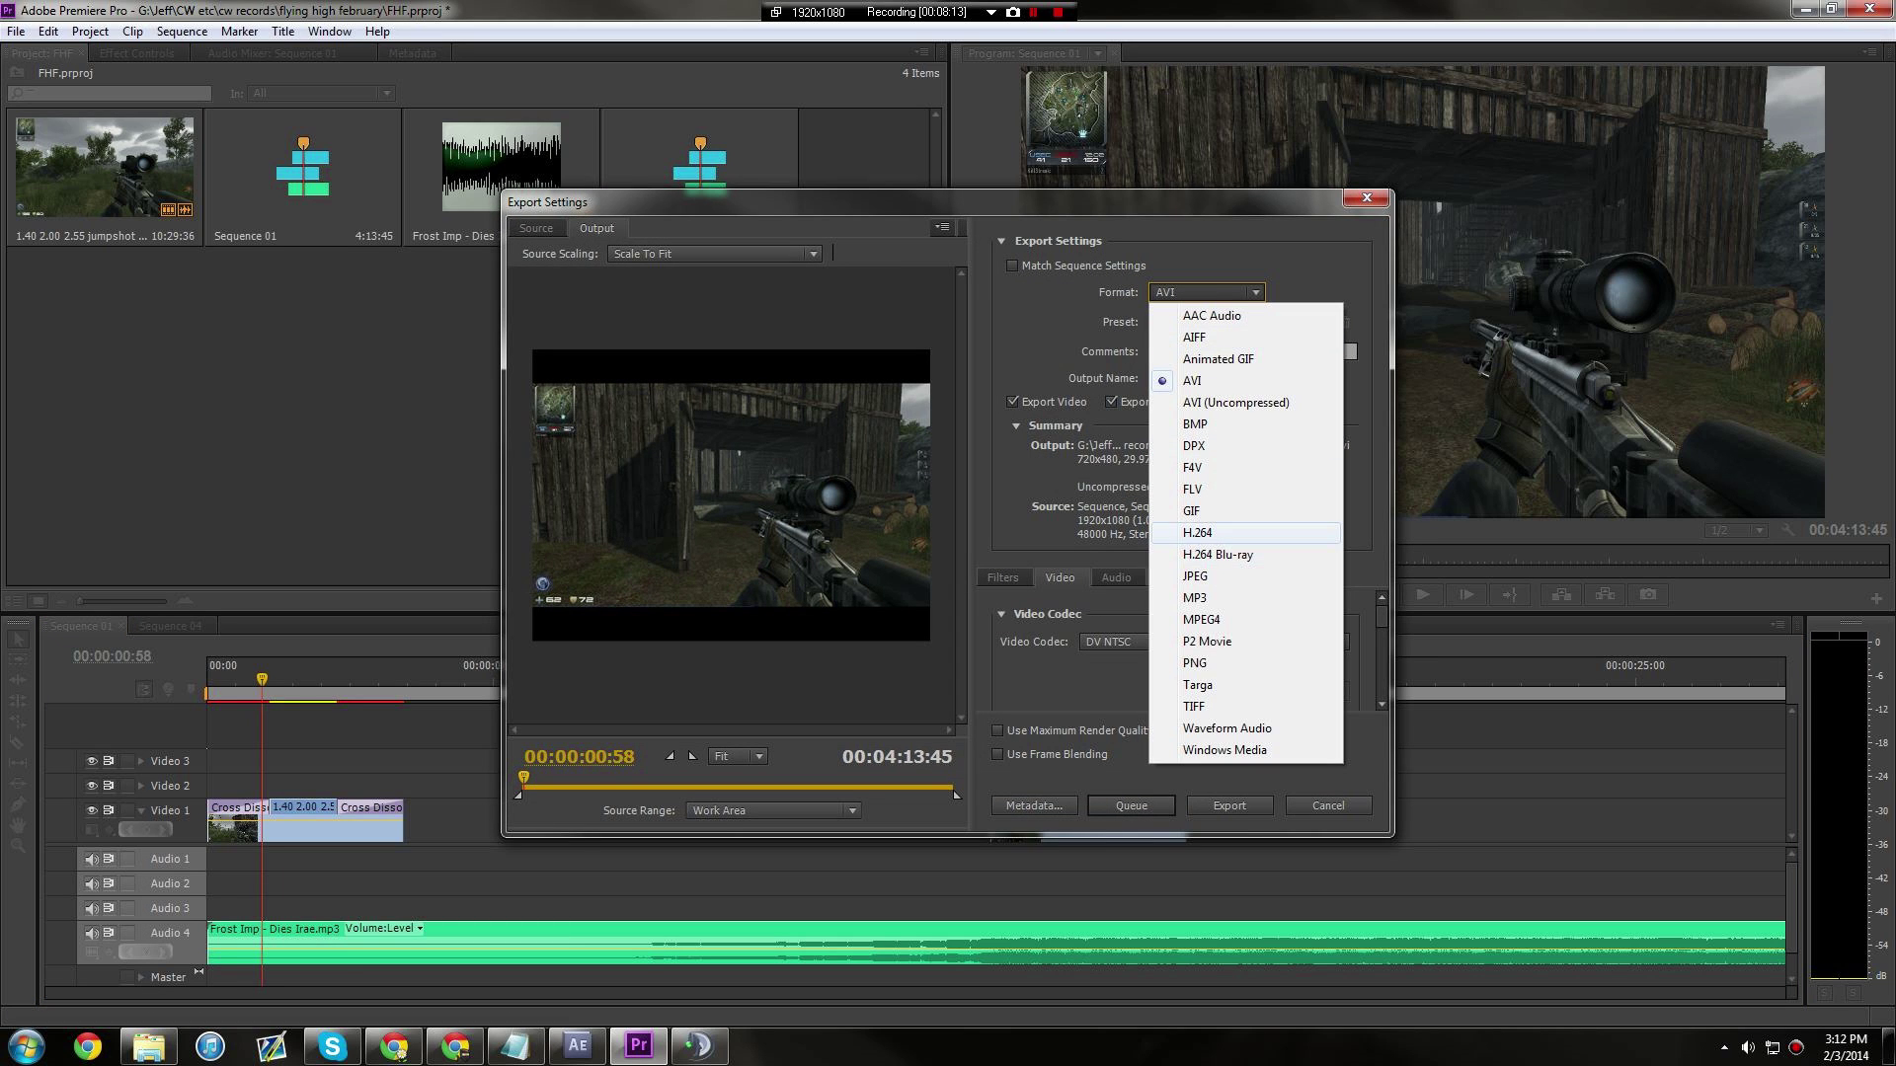
{"action": "left_click", "coordinate": [1224, 533]}
{"action": "left_click", "coordinate": [1204, 322]}
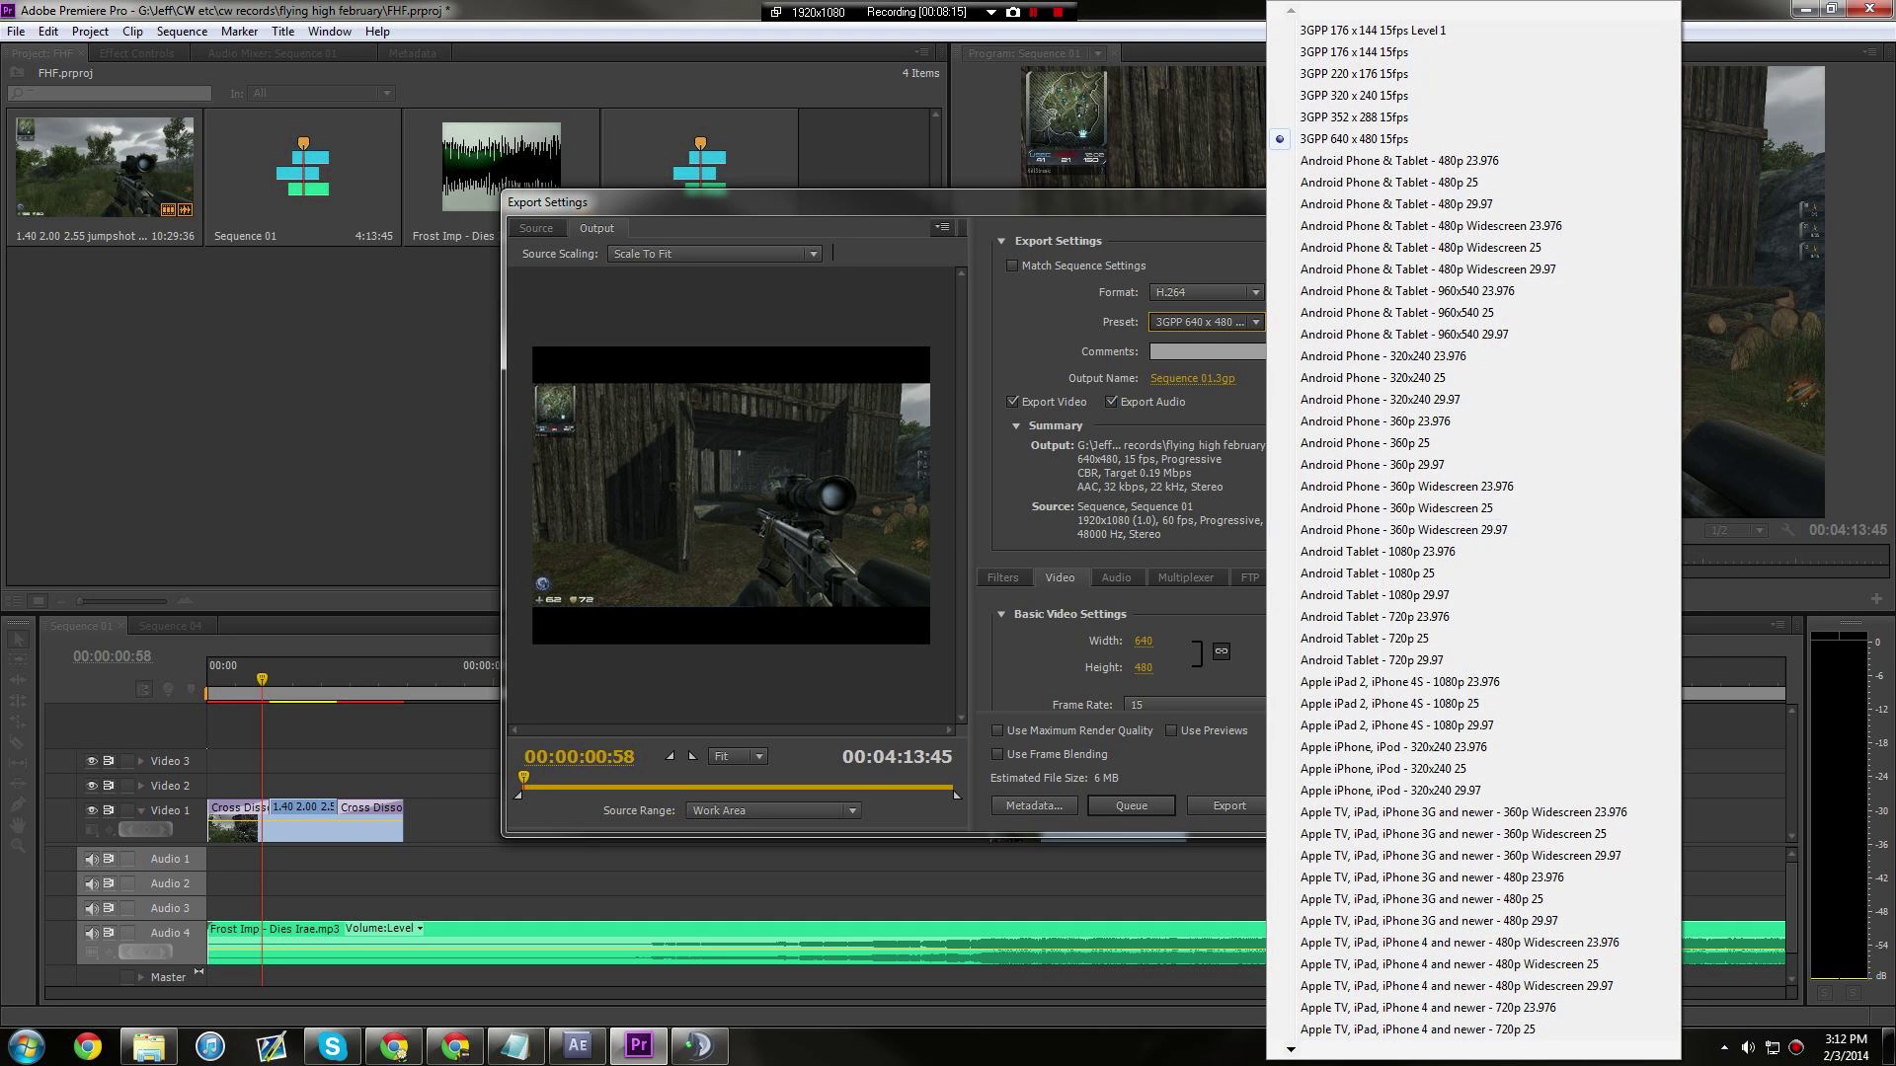
{"action": "scroll", "coordinate": [1473, 533], "scroll_direction": "down", "scroll_amount": 5}
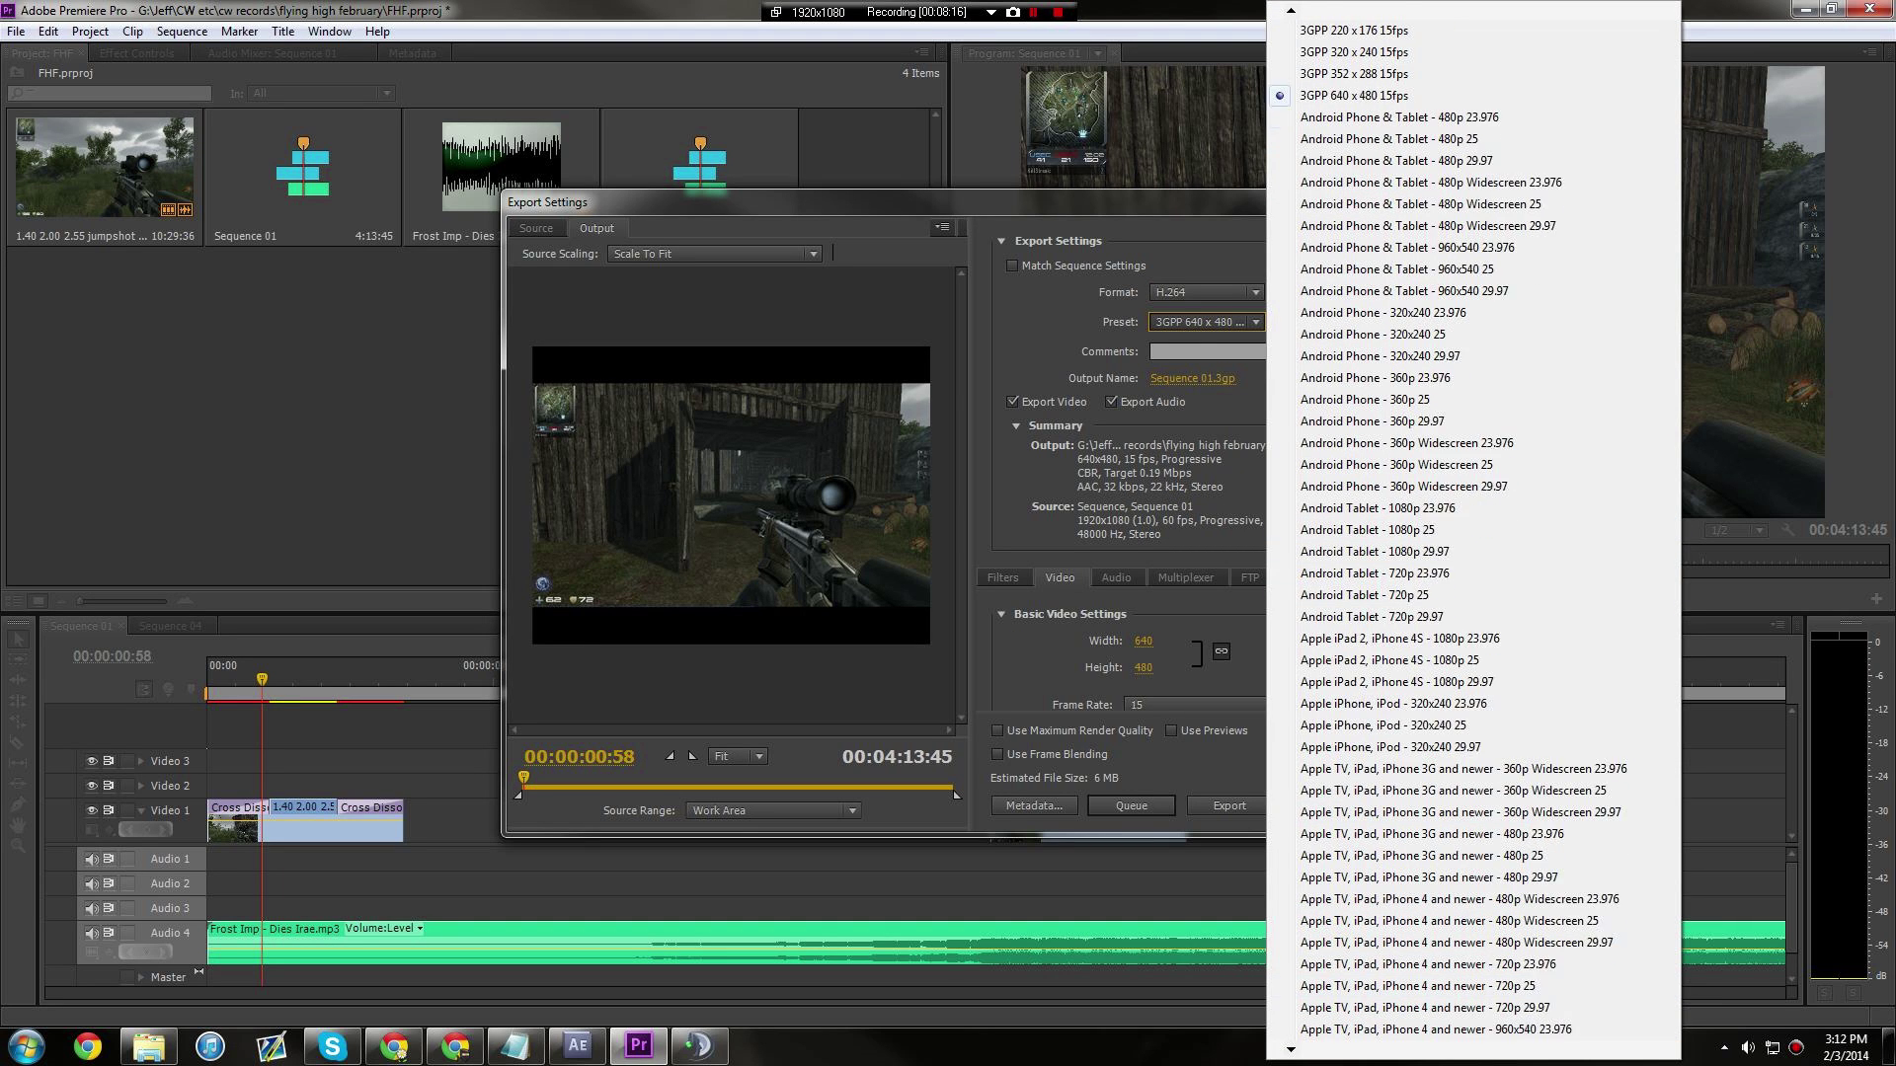
{"action": "scroll", "coordinate": [1465, 533], "scroll_direction": "down", "scroll_amount": 3}
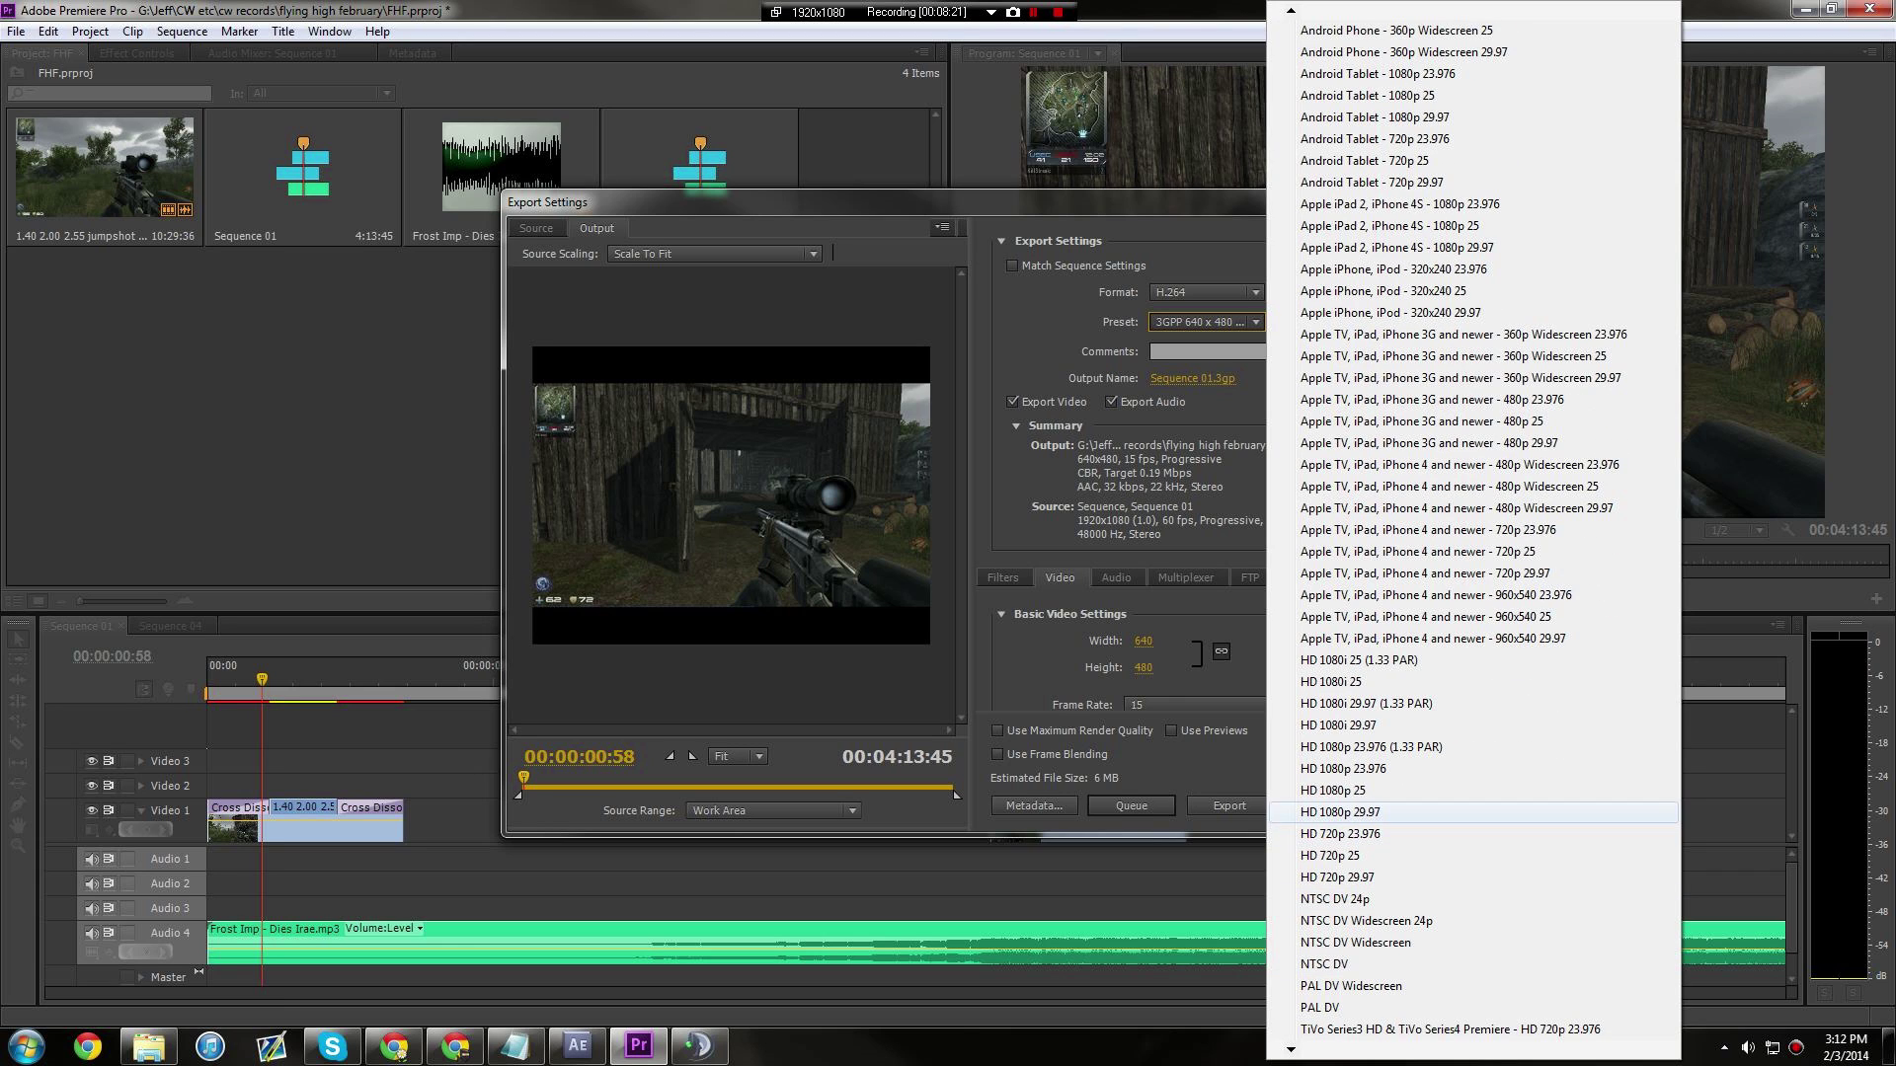
{"action": "scroll", "coordinate": [1473, 533], "scroll_direction": "down", "scroll_amount": 1}
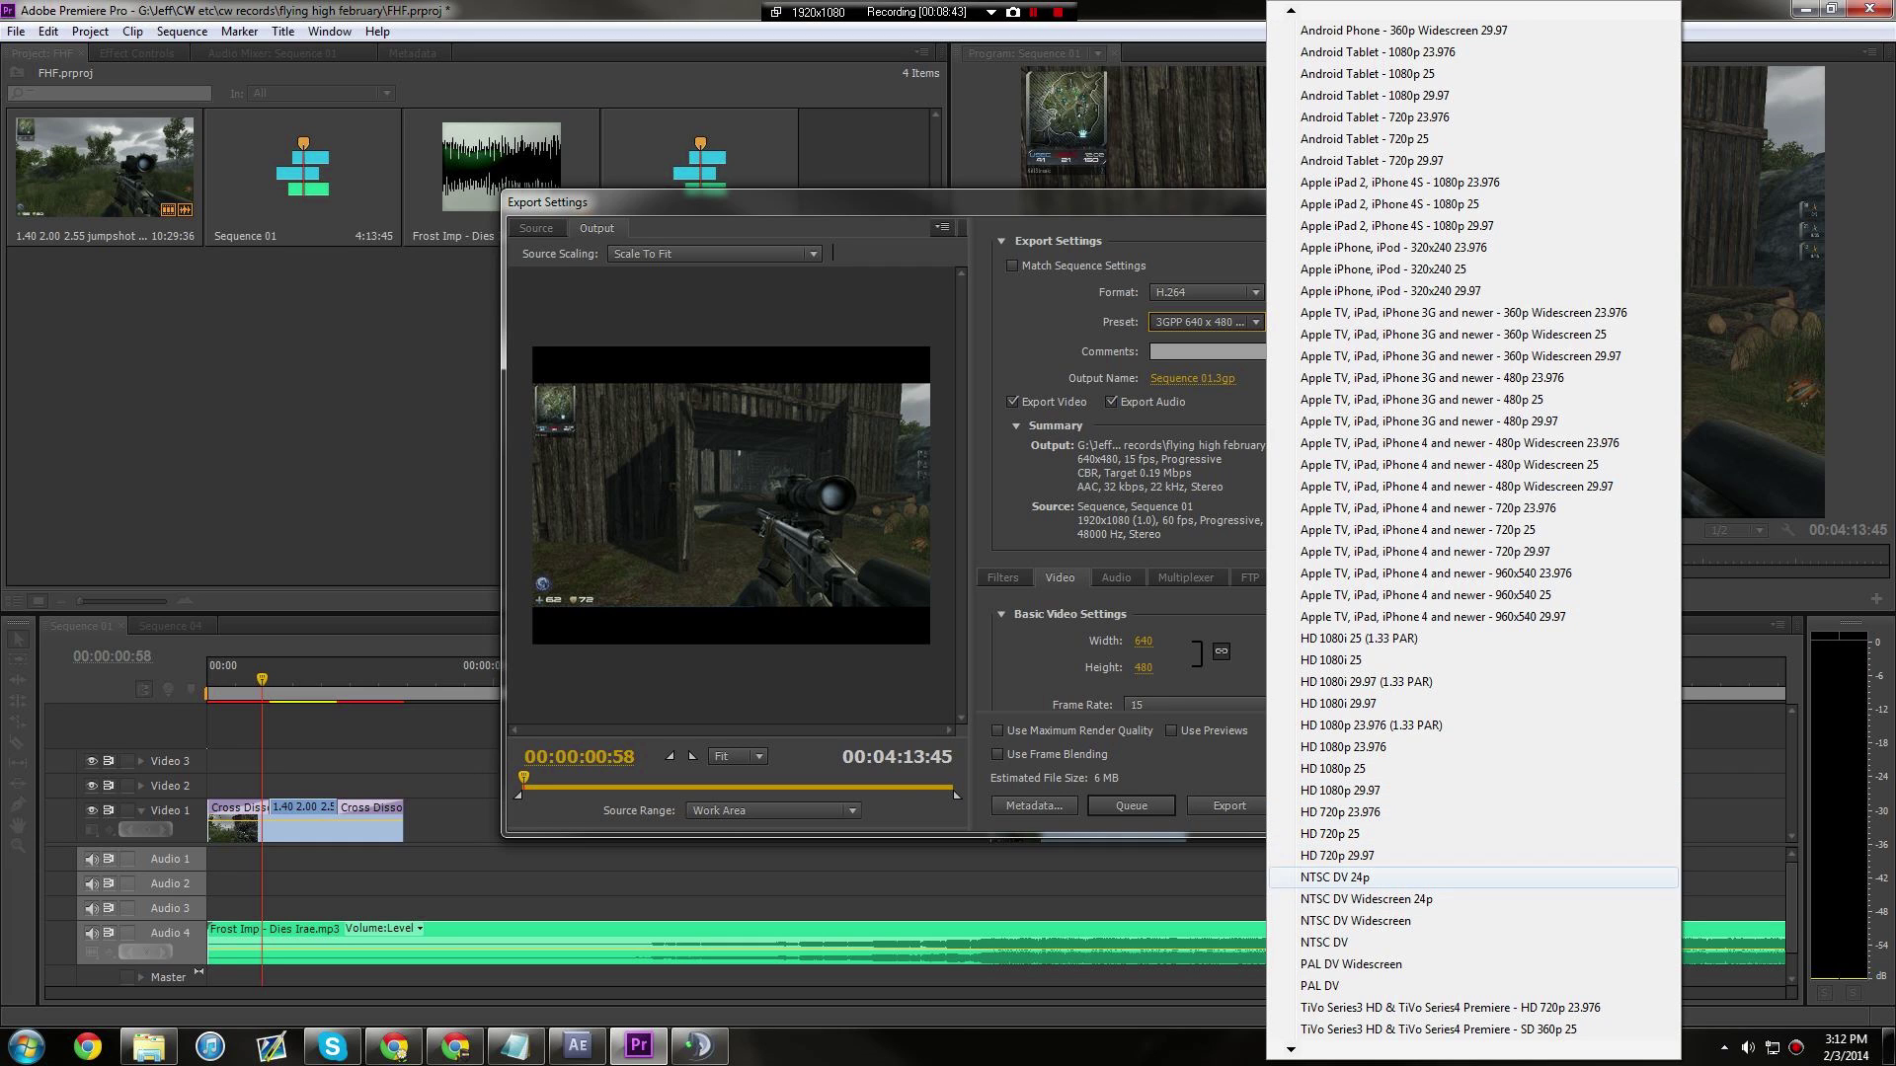
{"action": "mouse_move", "coordinate": [1382, 1050]}
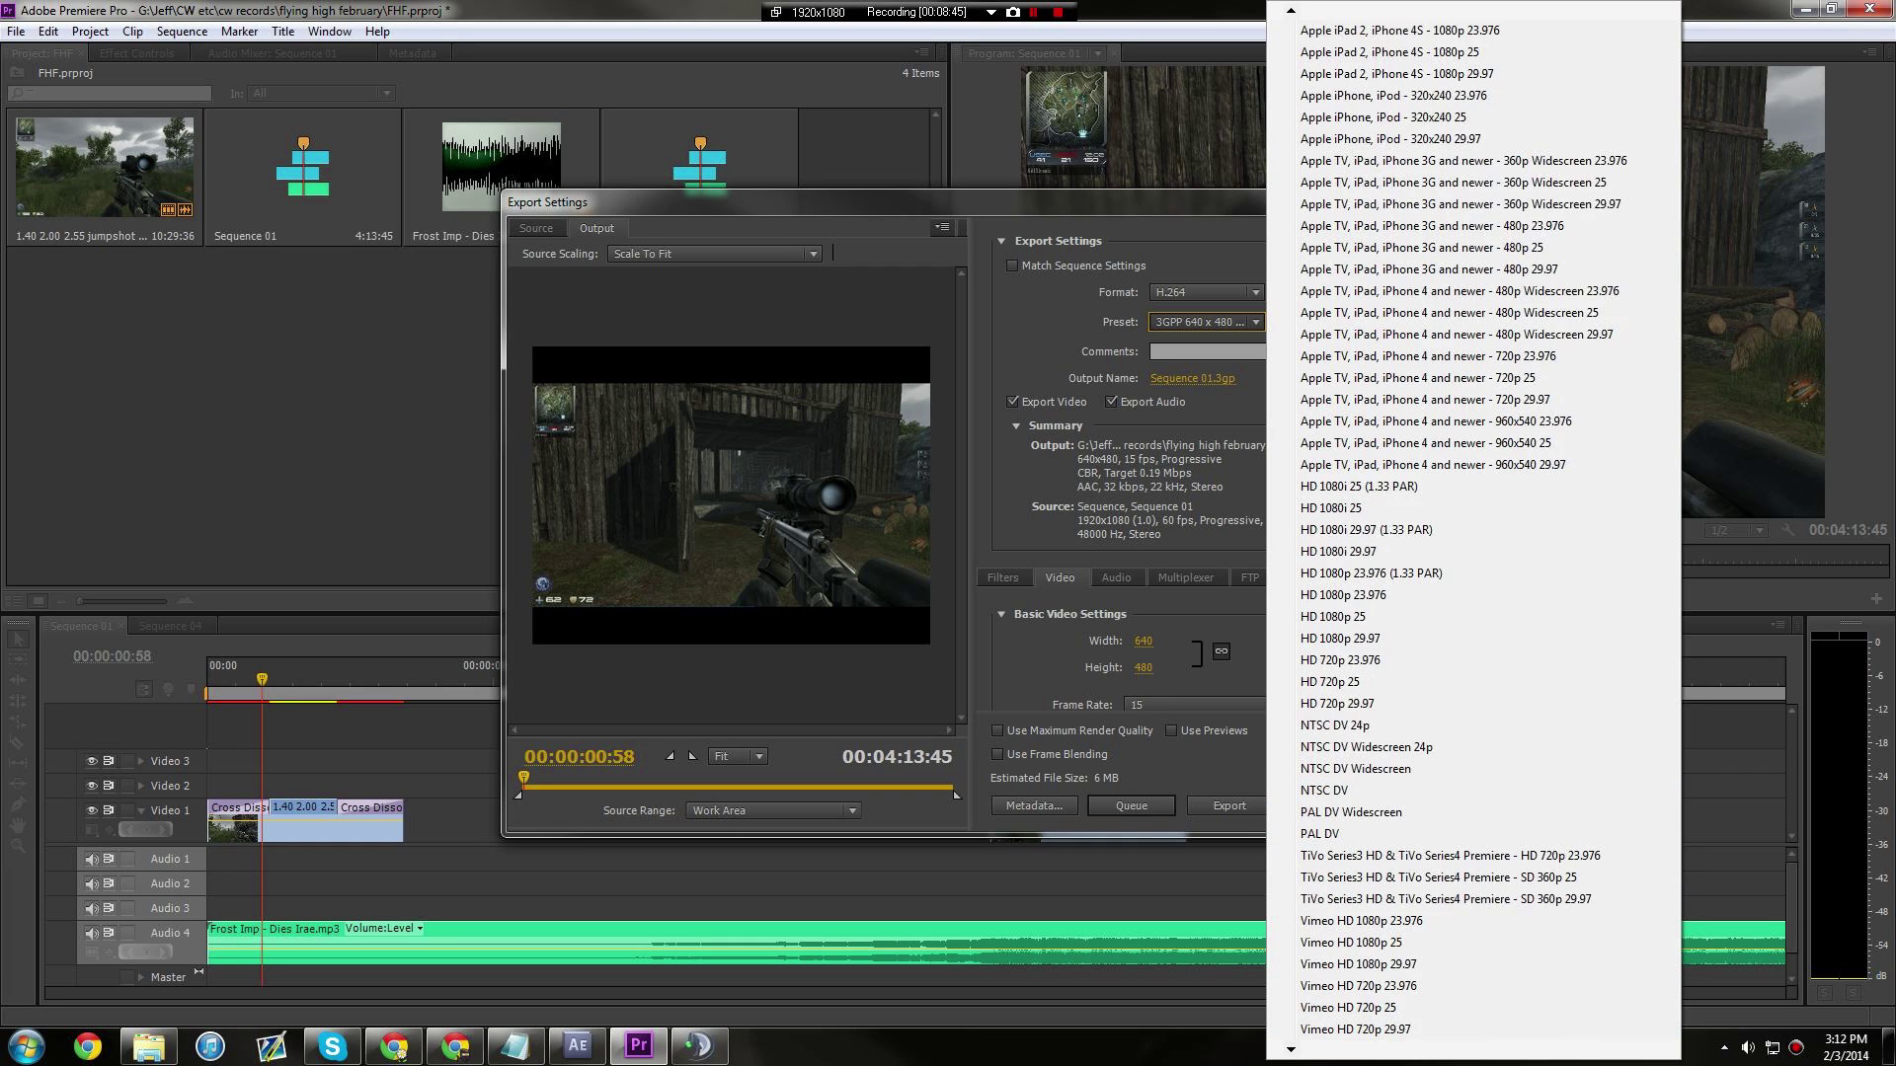
{"action": "scroll", "coordinate": [1461, 530], "scroll_direction": "down", "scroll_amount": 15}
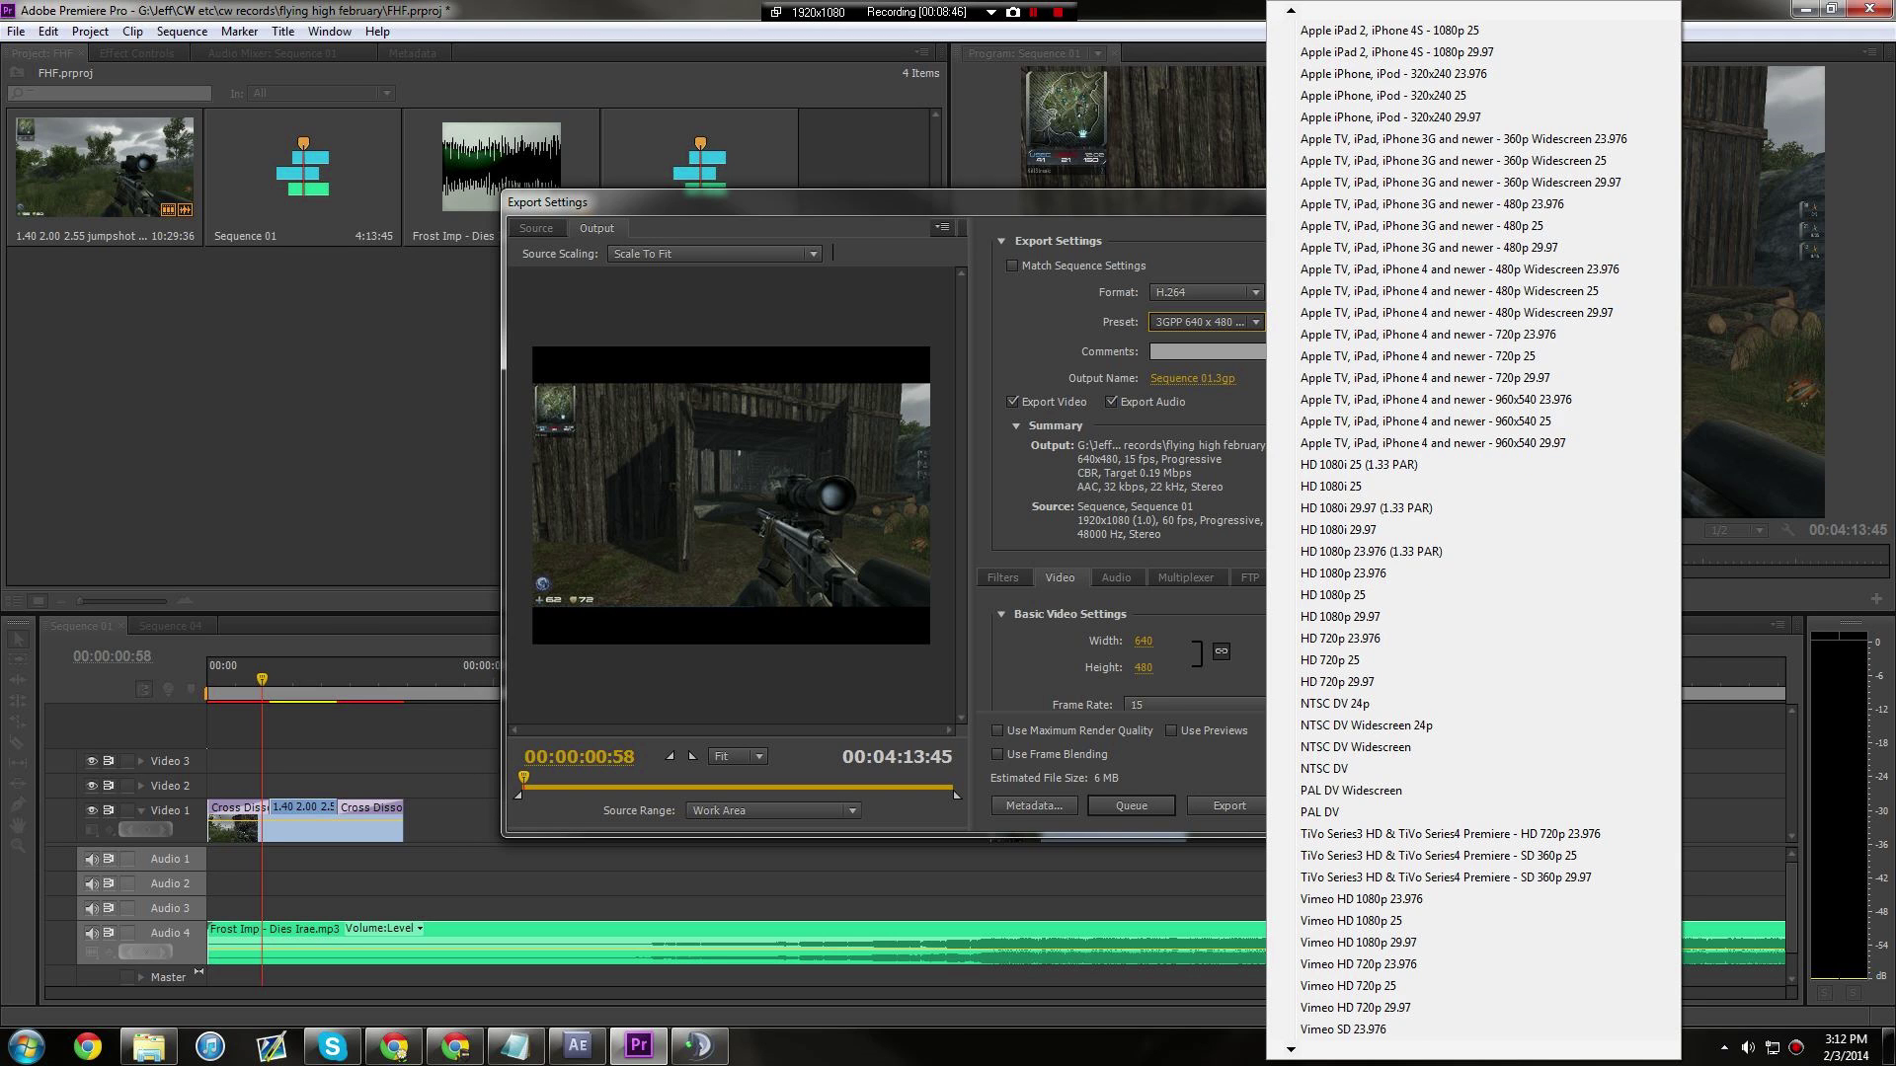
{"action": "scroll", "coordinate": [1461, 834], "scroll_direction": "down", "scroll_amount": 4}
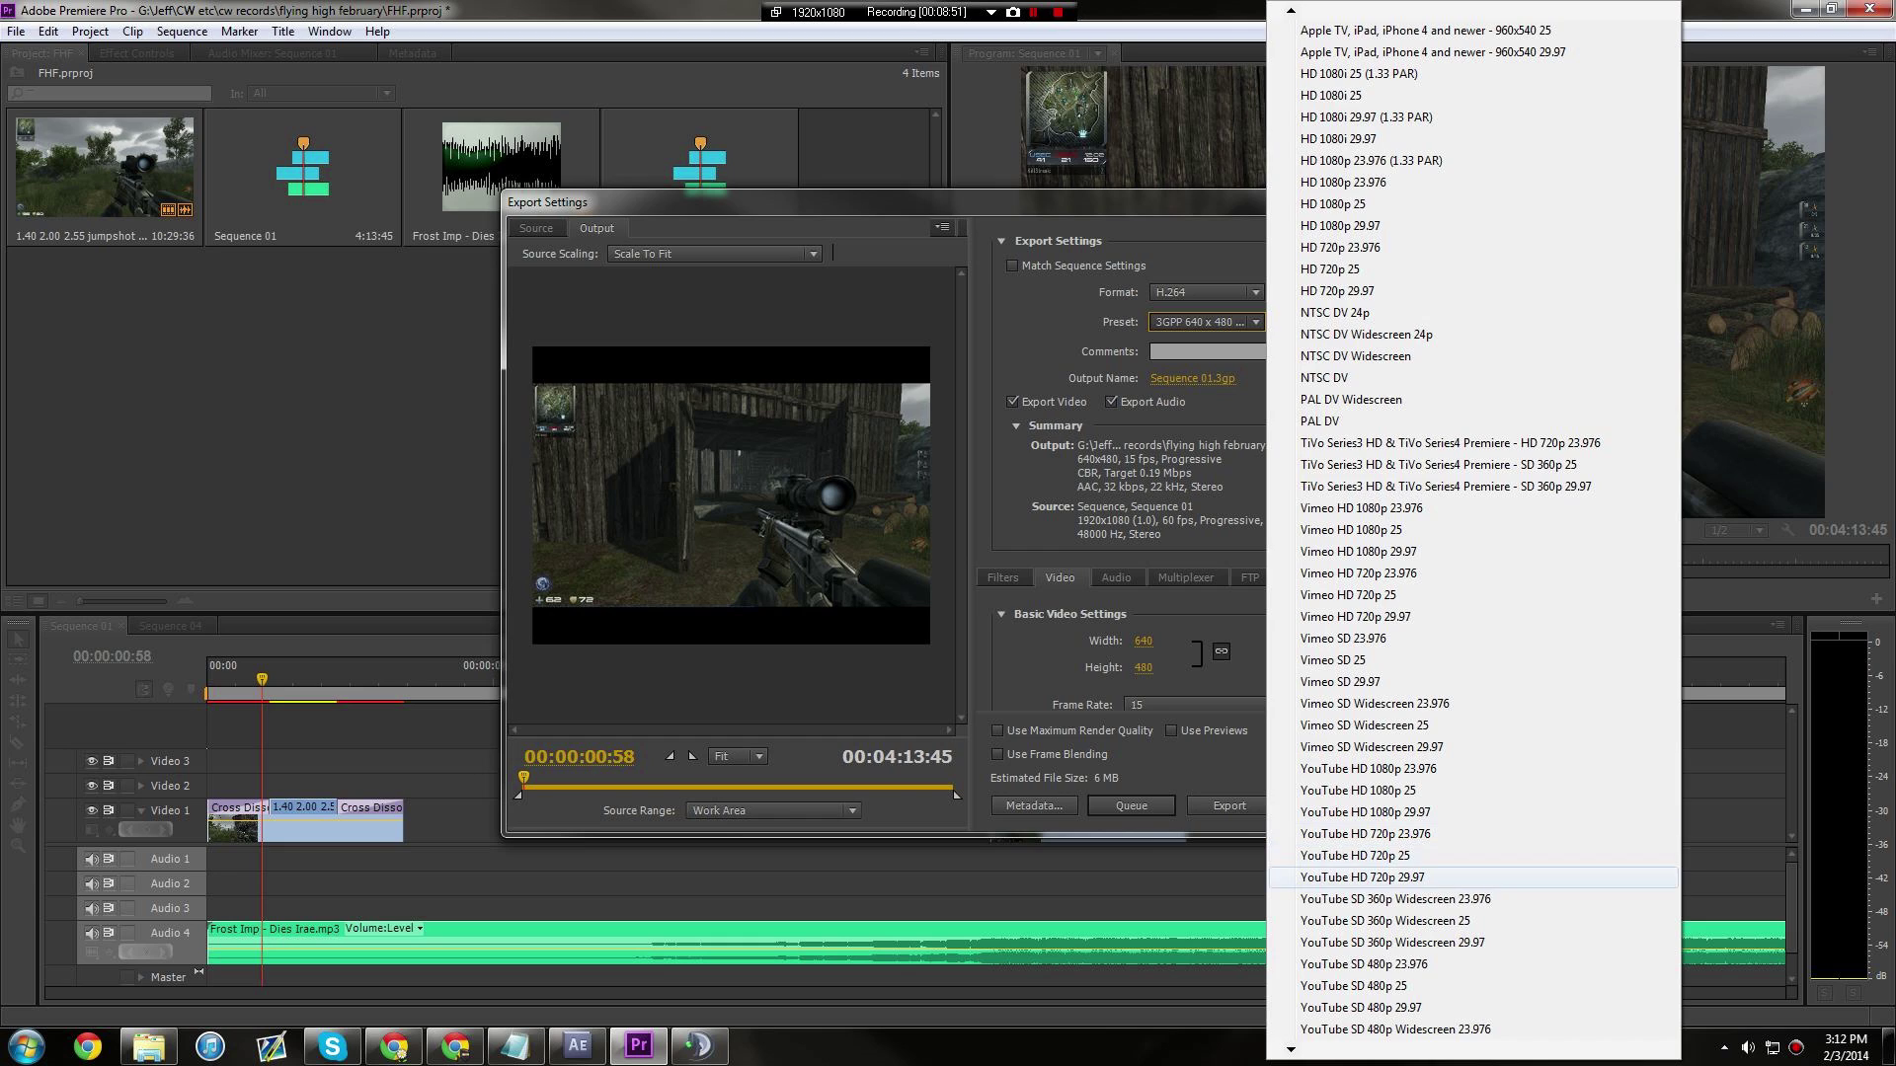
{"action": "left_click", "coordinate": [1462, 877]}
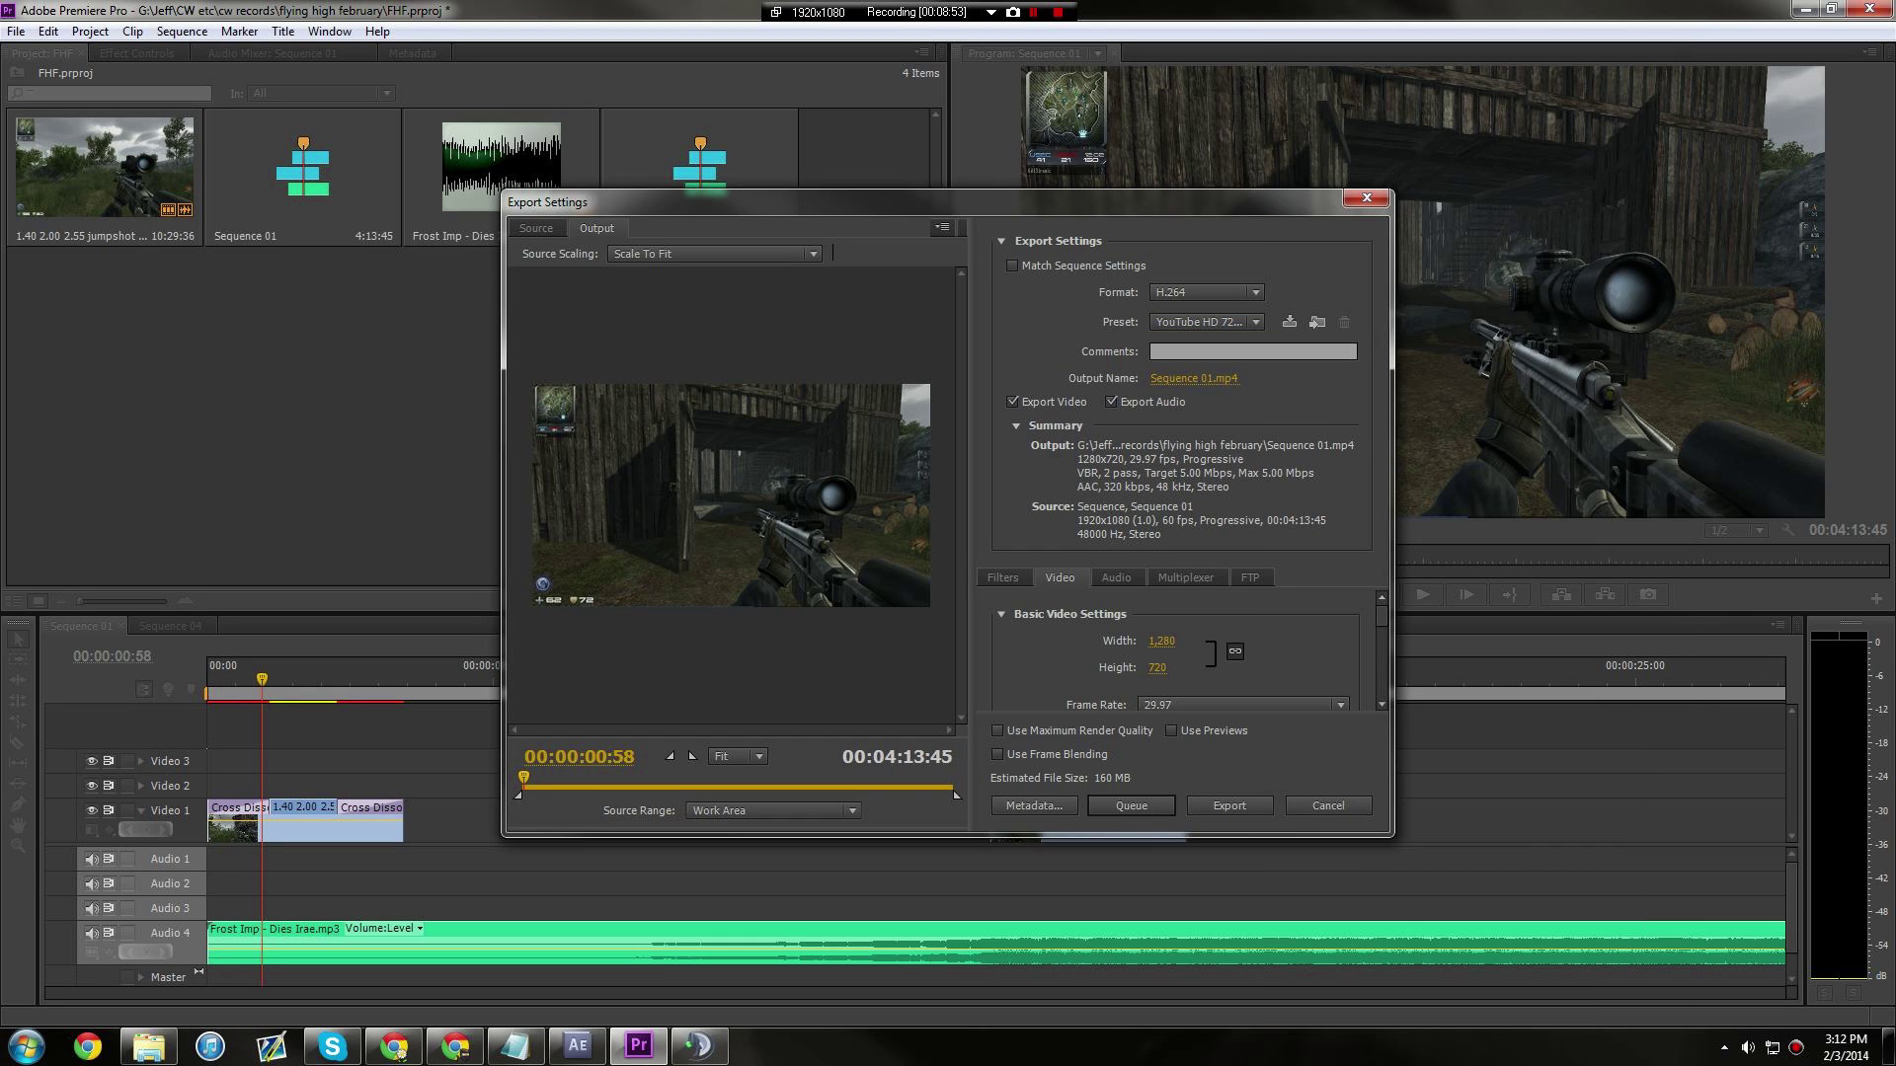
Examine the video, bitrate, audio, multiplexer and FTP export settings, and close the export dialog without exporting.
{"action": "scroll", "coordinate": [1175, 652], "scroll_direction": "down", "scroll_amount": 9}
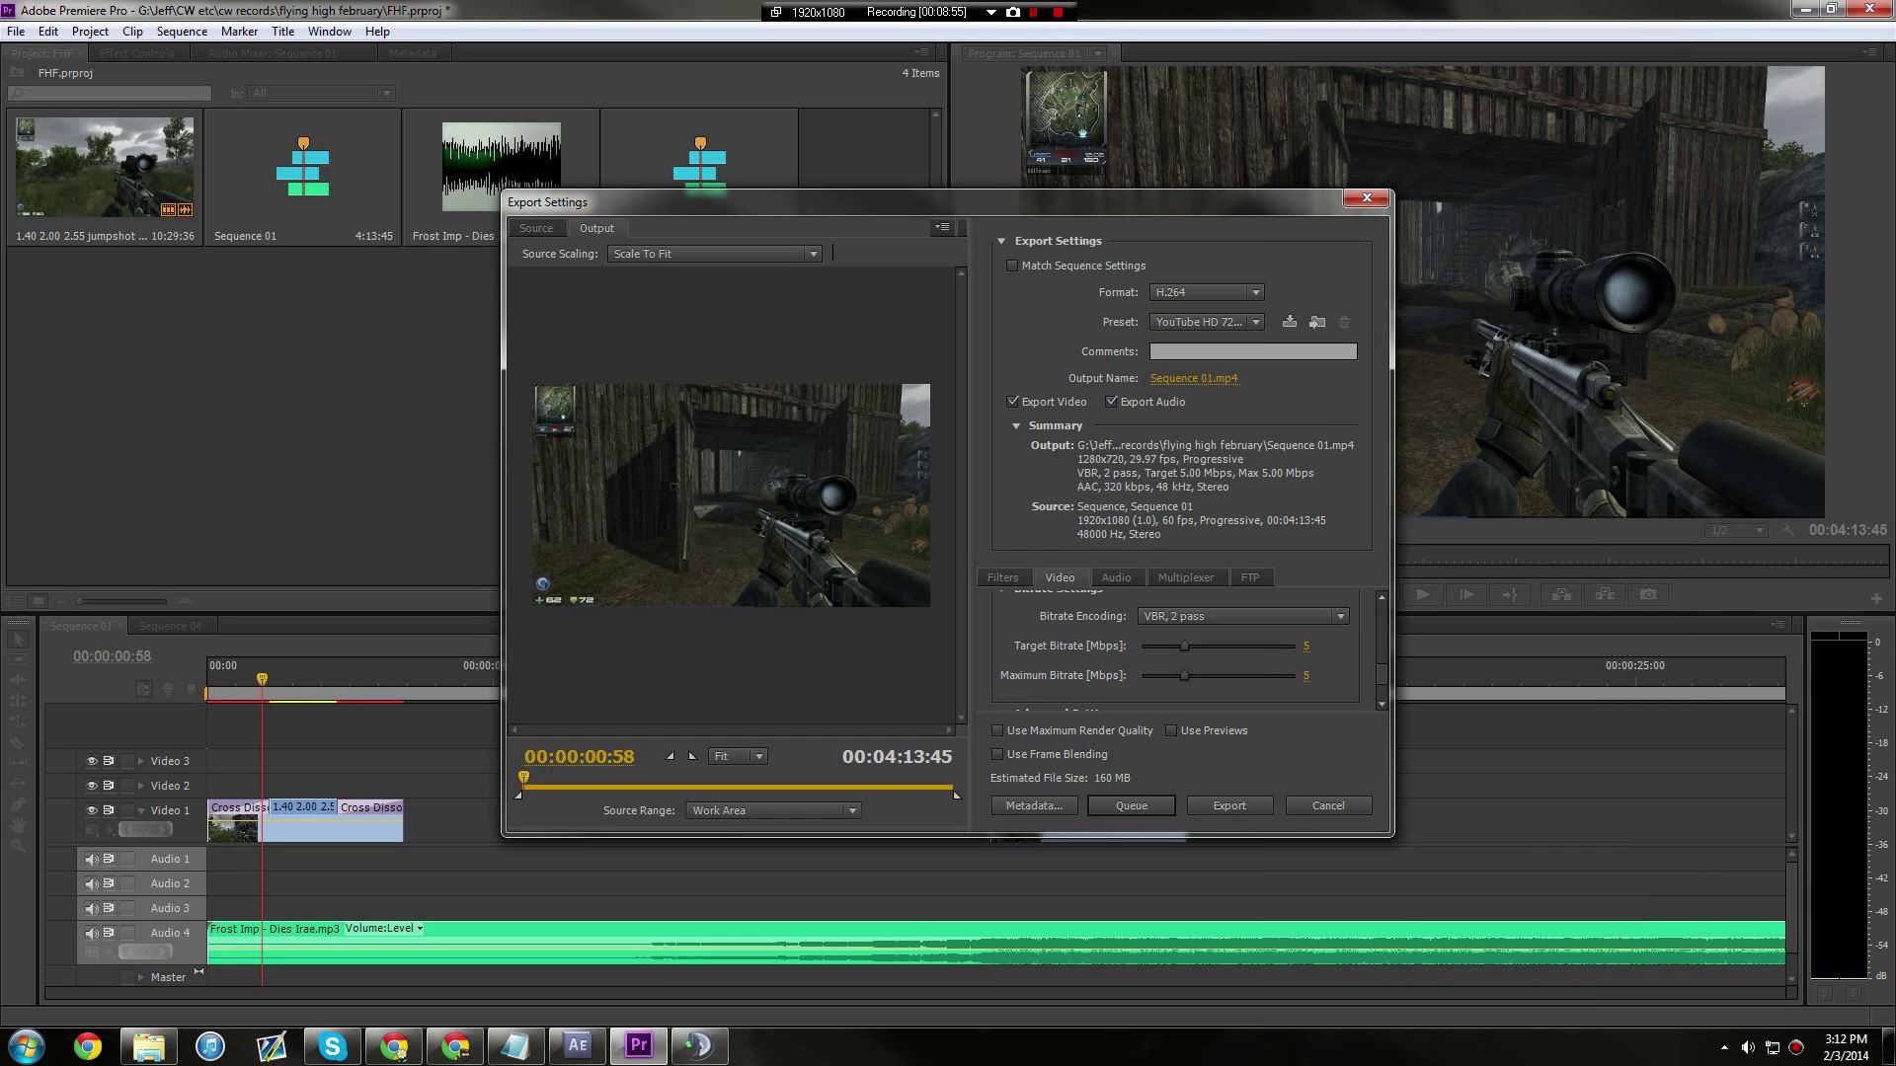
{"action": "scroll", "coordinate": [1175, 652], "scroll_direction": "up", "scroll_amount": 8}
{"action": "scroll", "coordinate": [1176, 652], "scroll_direction": "up", "scroll_amount": 1}
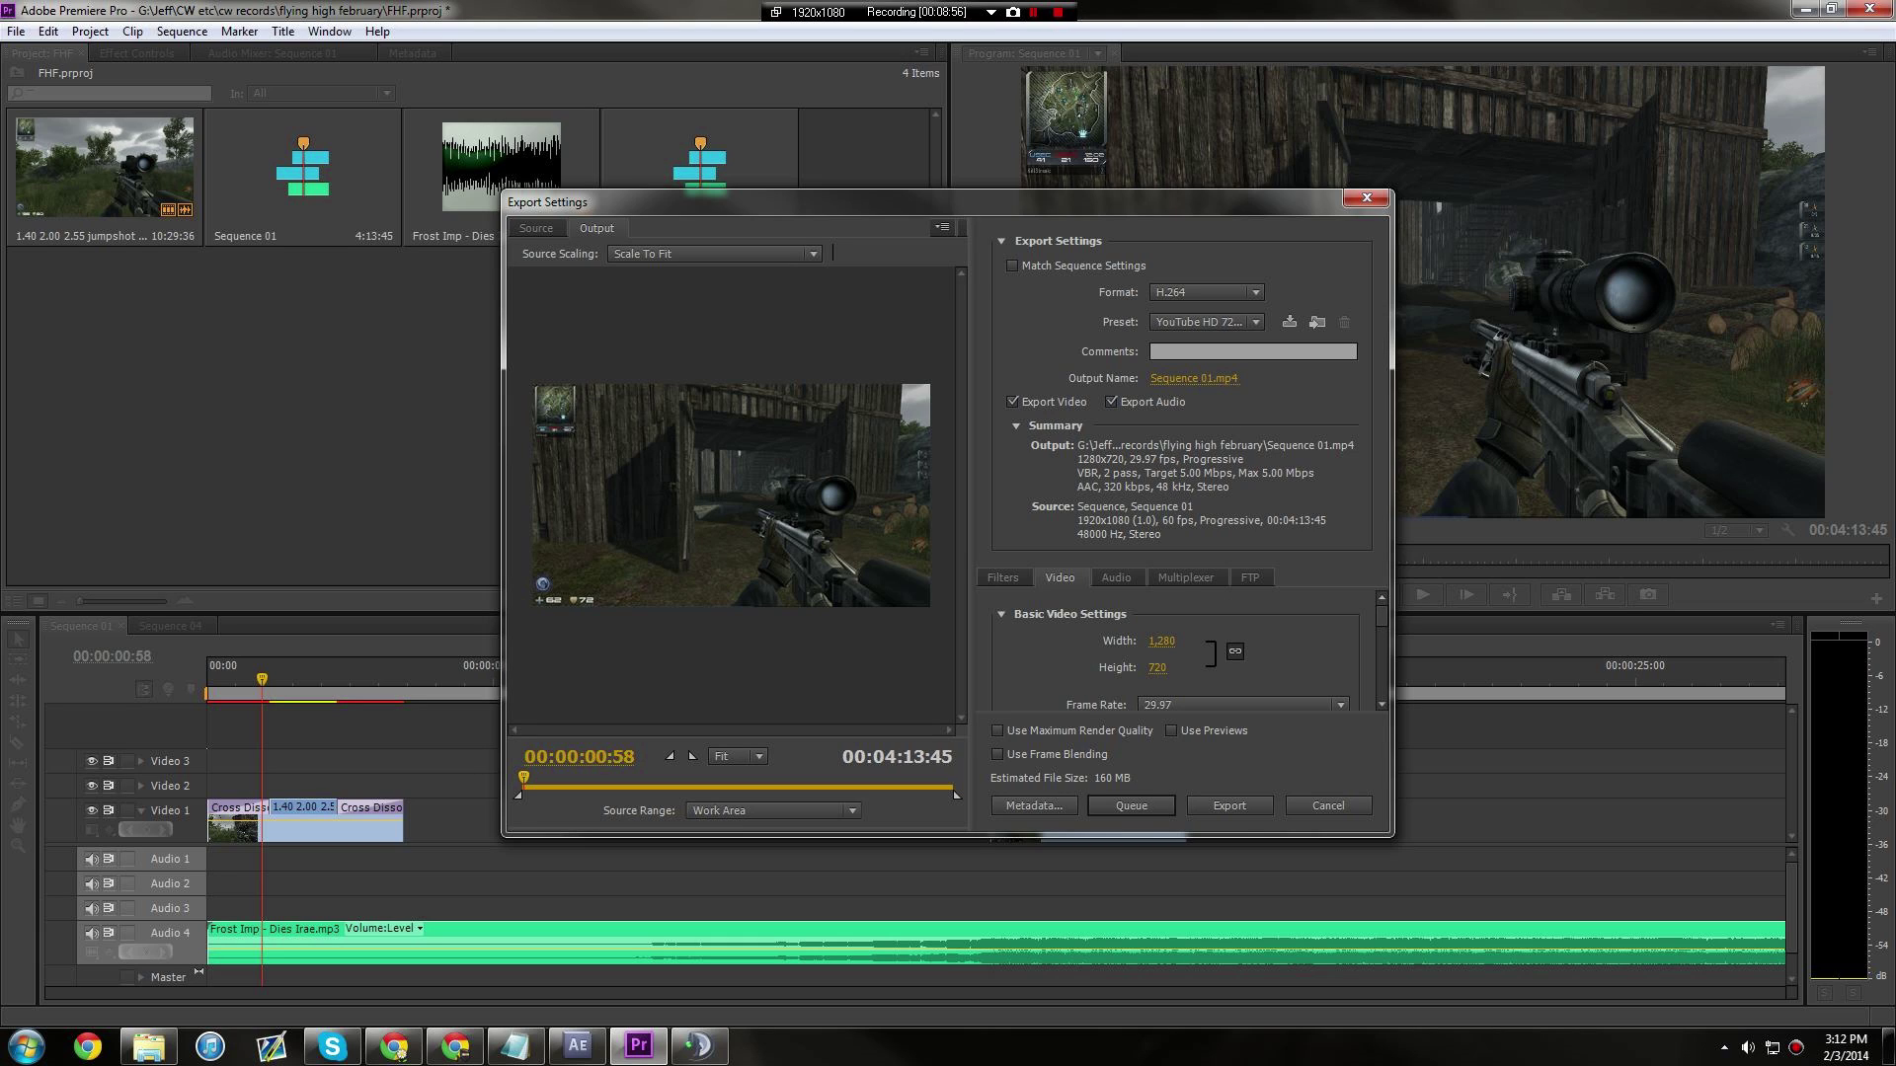
{"action": "left_click", "coordinate": [1116, 578]}
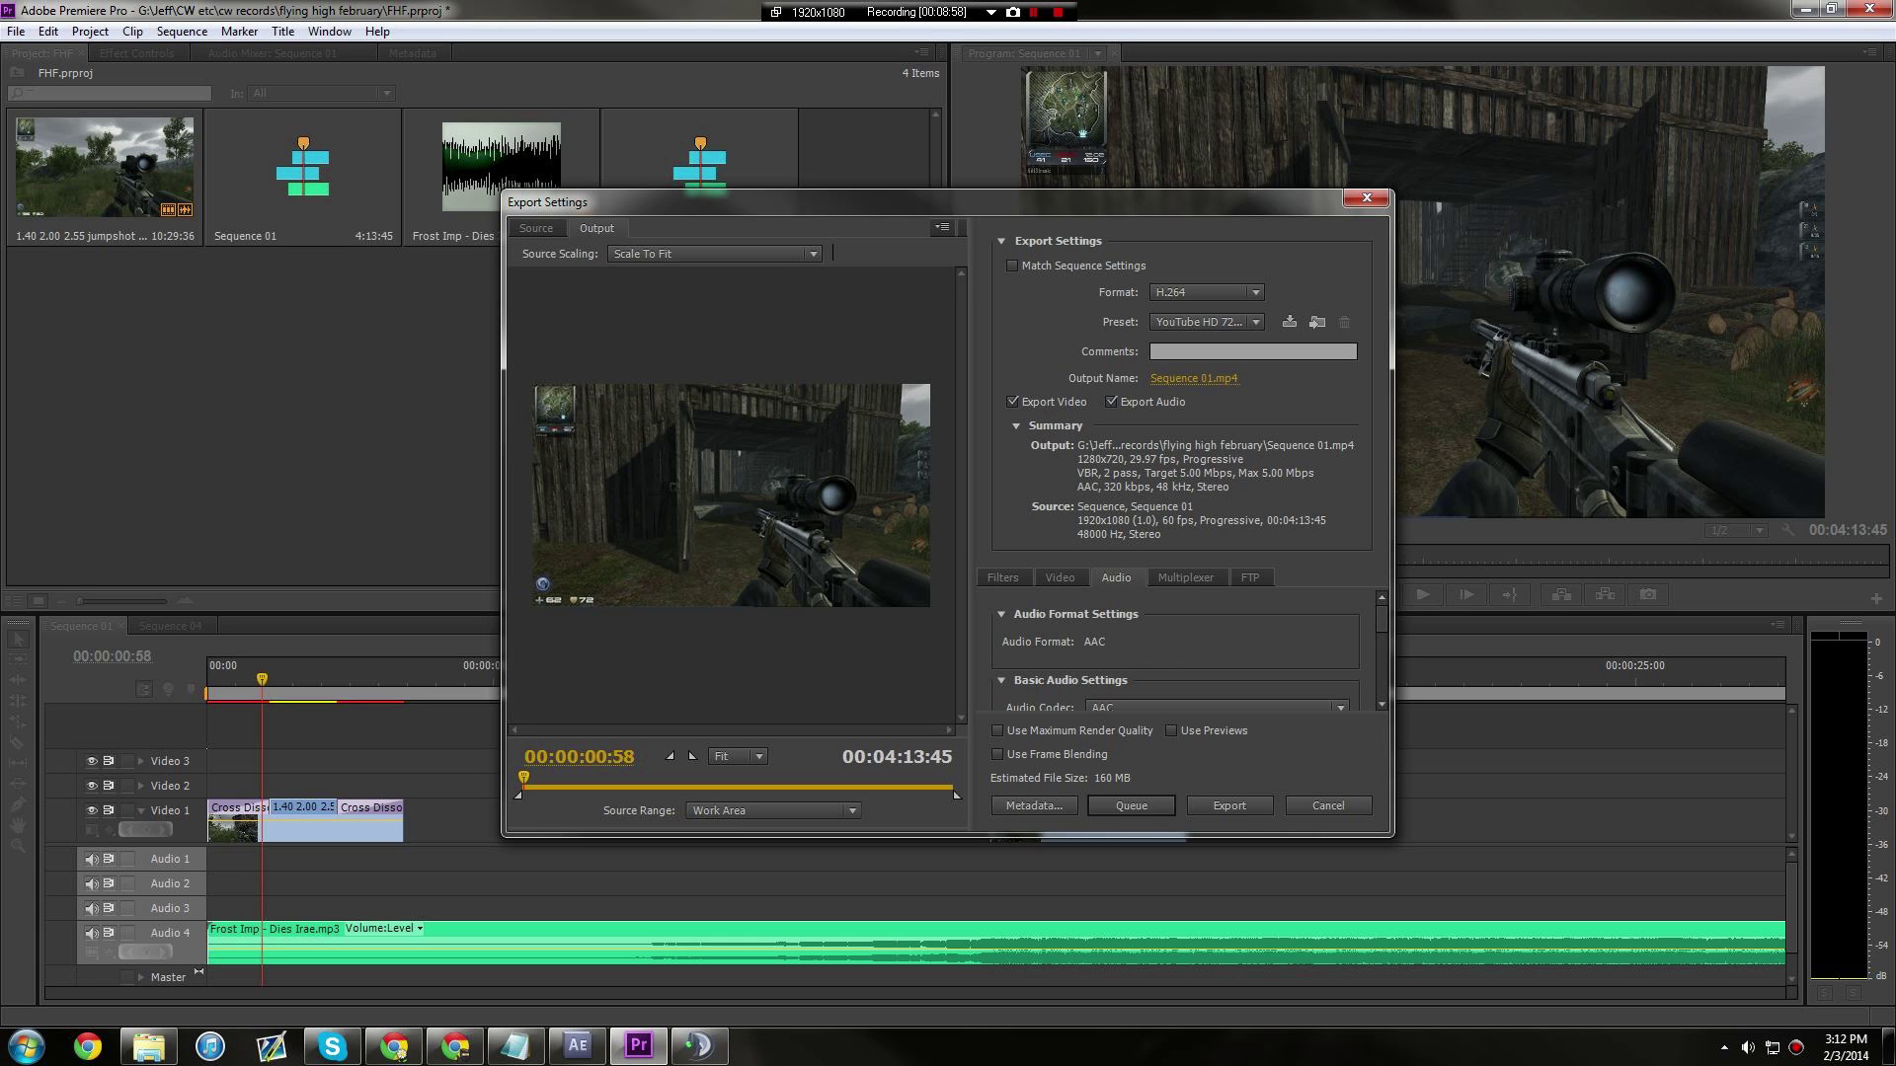
{"action": "left_click", "coordinate": [1185, 577]}
{"action": "left_click", "coordinate": [1250, 578]}
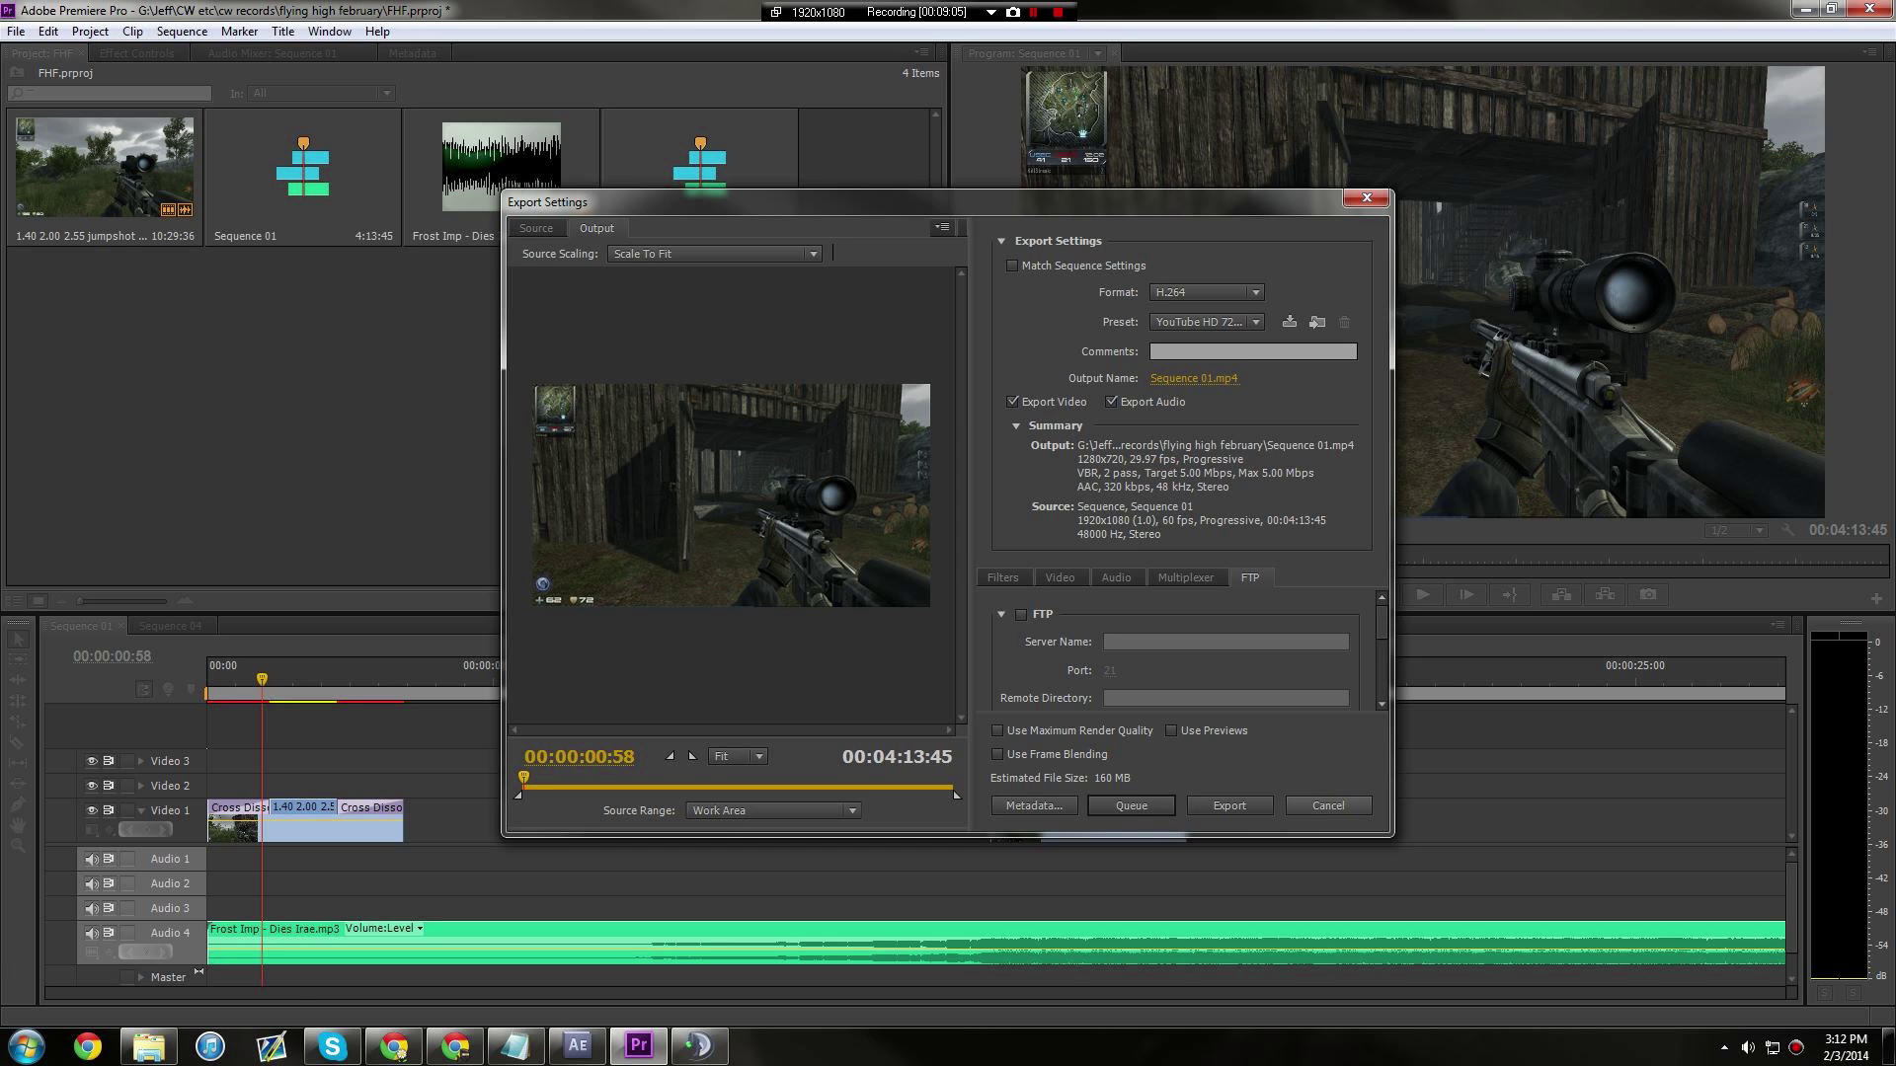
{"action": "left_click", "coordinate": [1327, 806]}
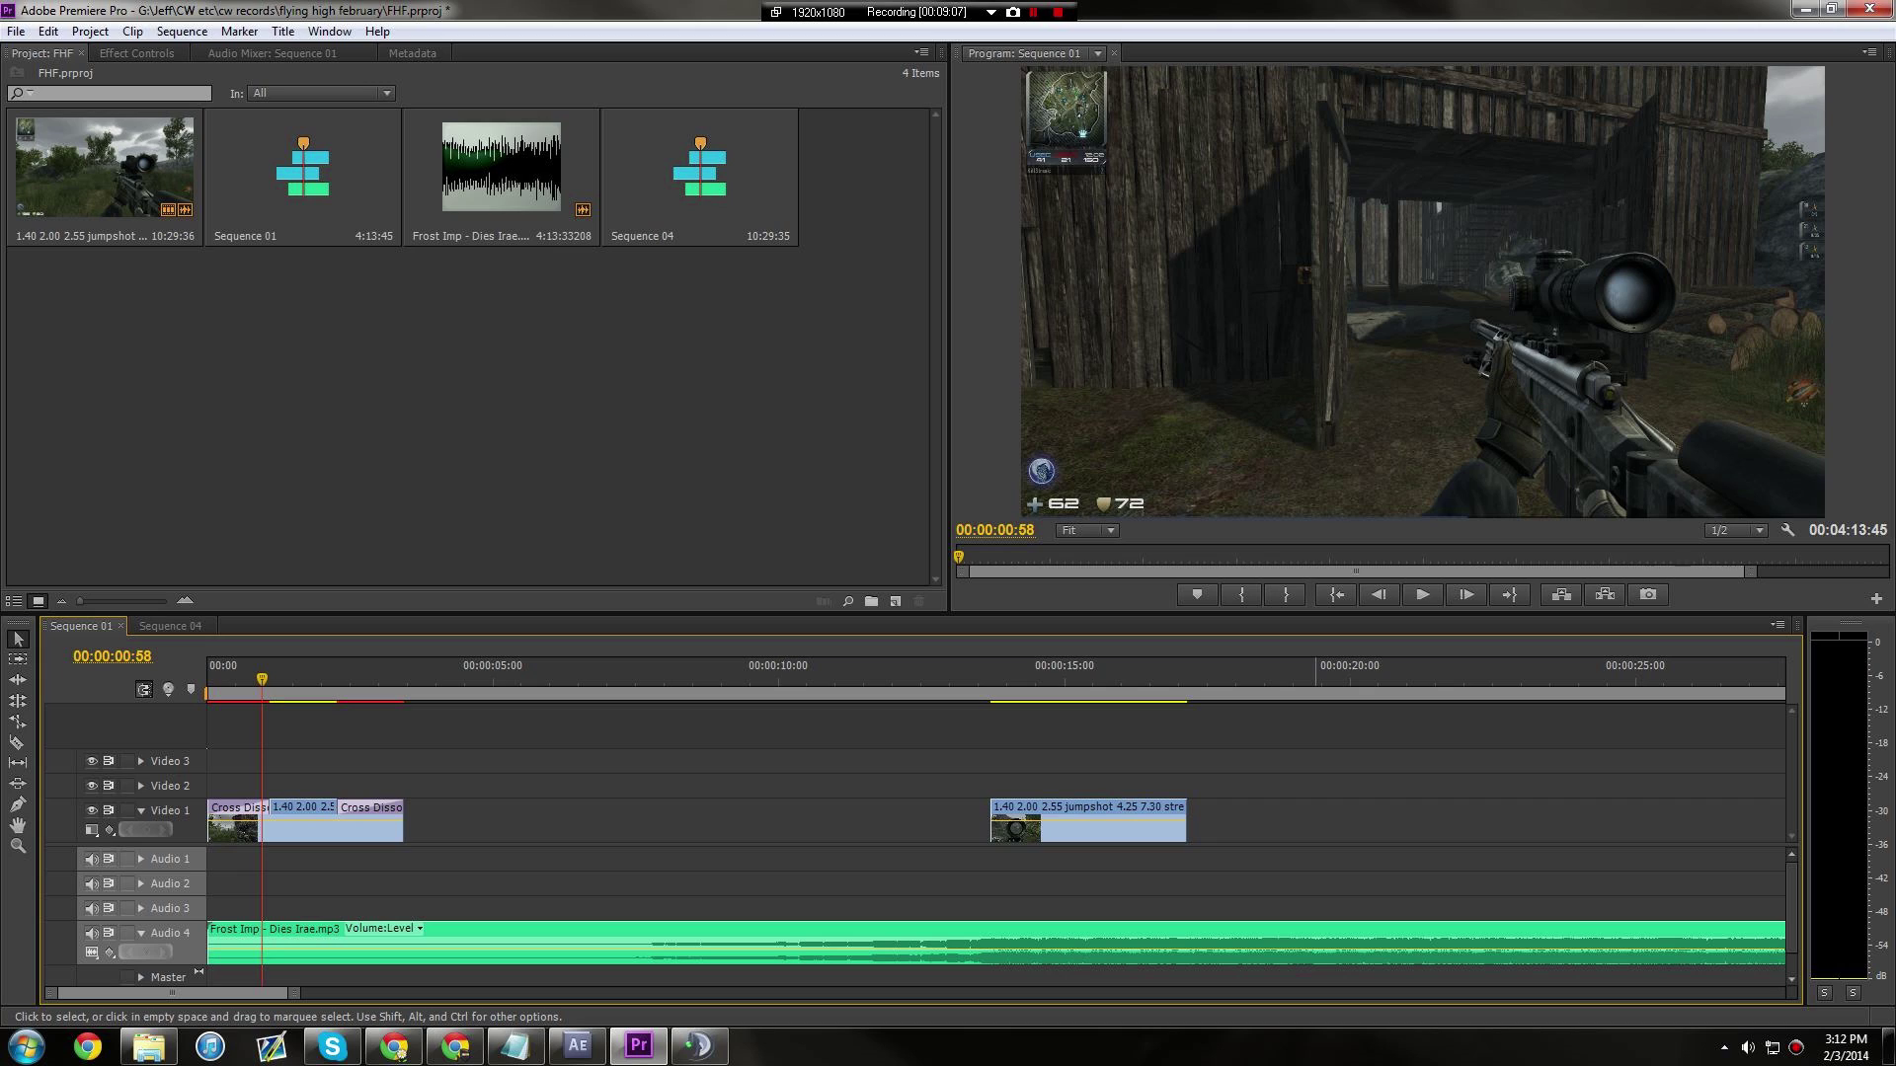